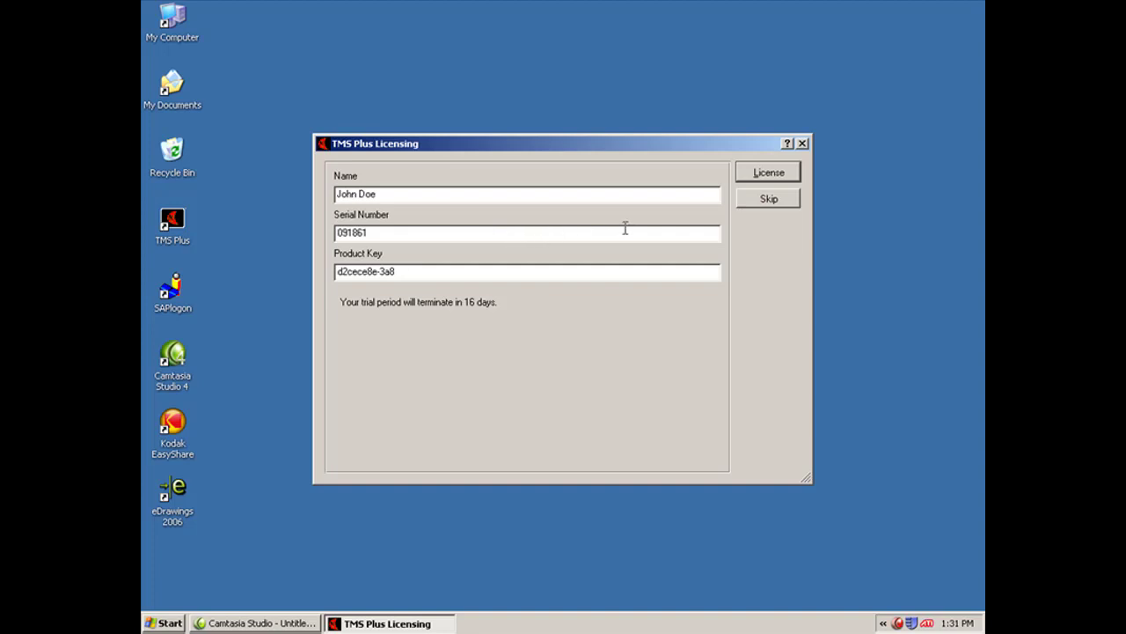
Continue licensing with the entered registration details to reach the End User License Agreement
click(745, 176)
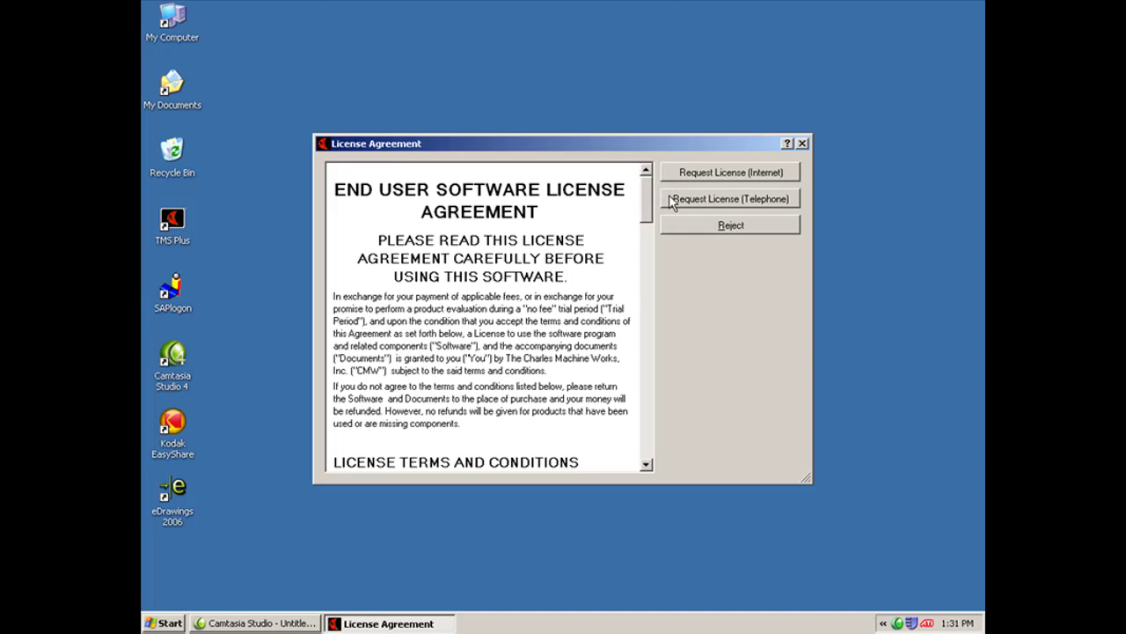
Accept the agreement by requesting a licence by telephone
click(671, 199)
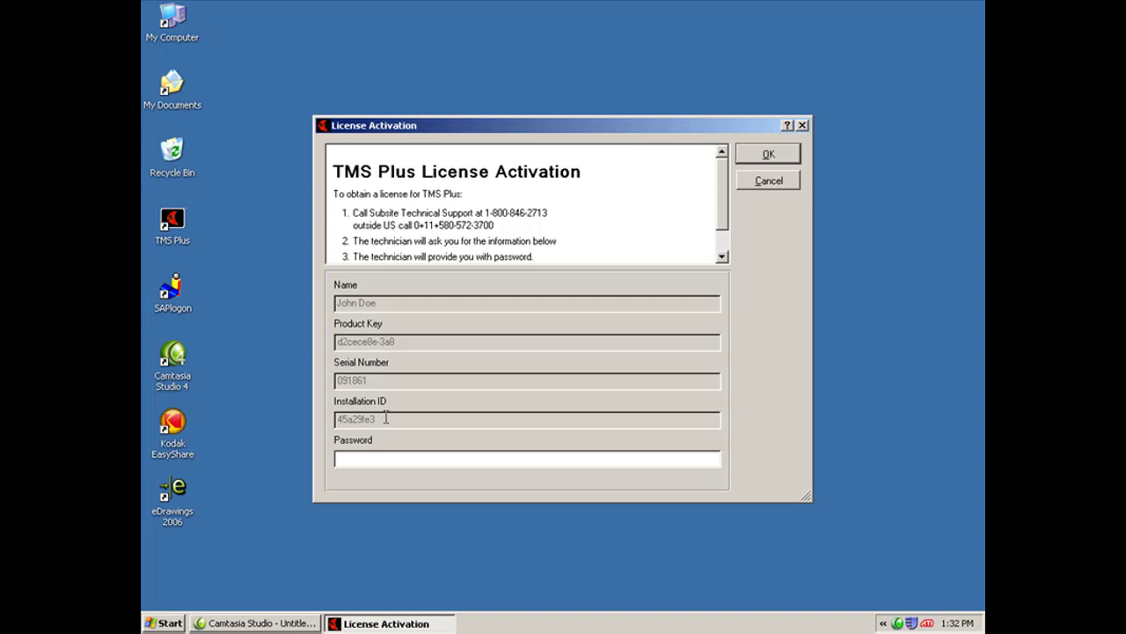
Enter the activation password supplied by Subsite Technical Support in the Password field
click(356, 457)
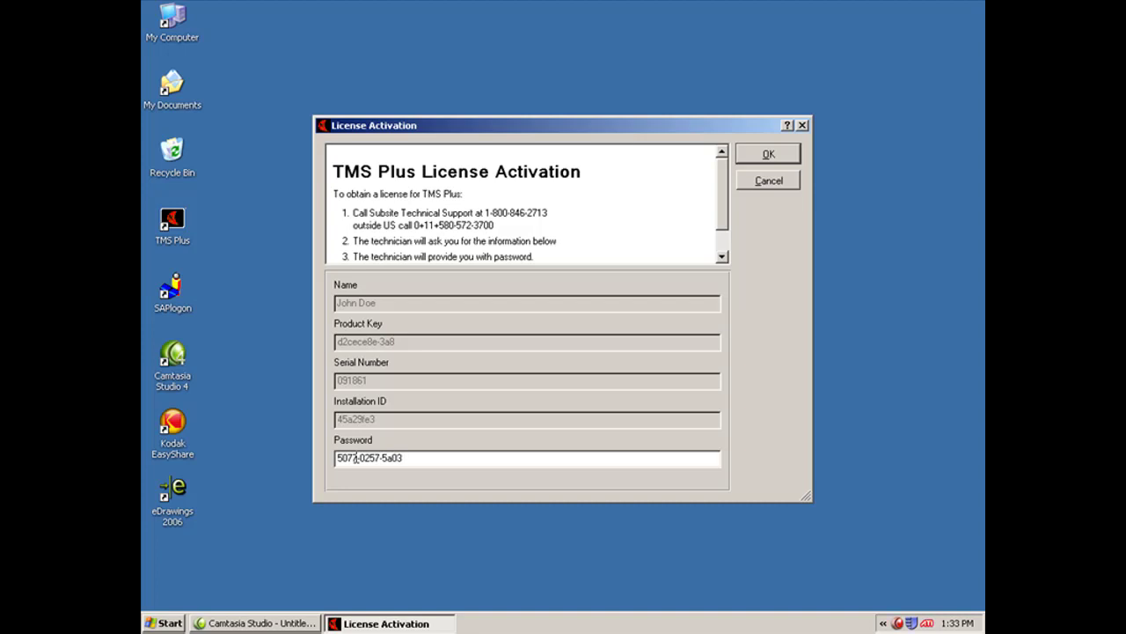
Submit the activation password to finish licensing and reach the version 3.7.0 Control Panel
click(768, 158)
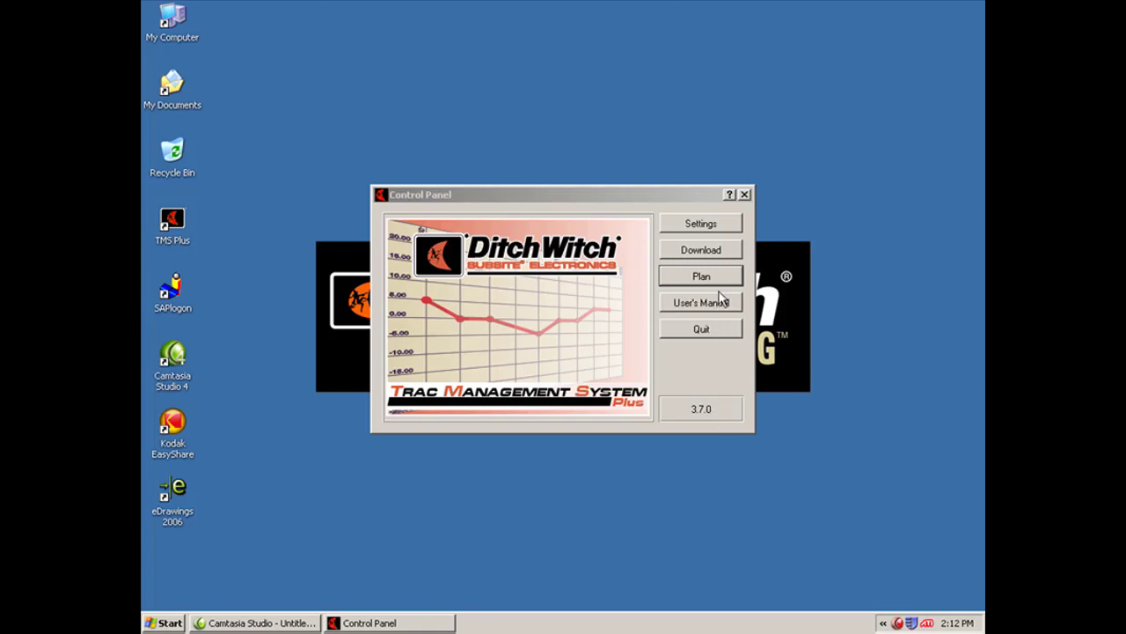
In Settings, keep English as the language and Microsoft Sans Serif as the font
click(726, 227)
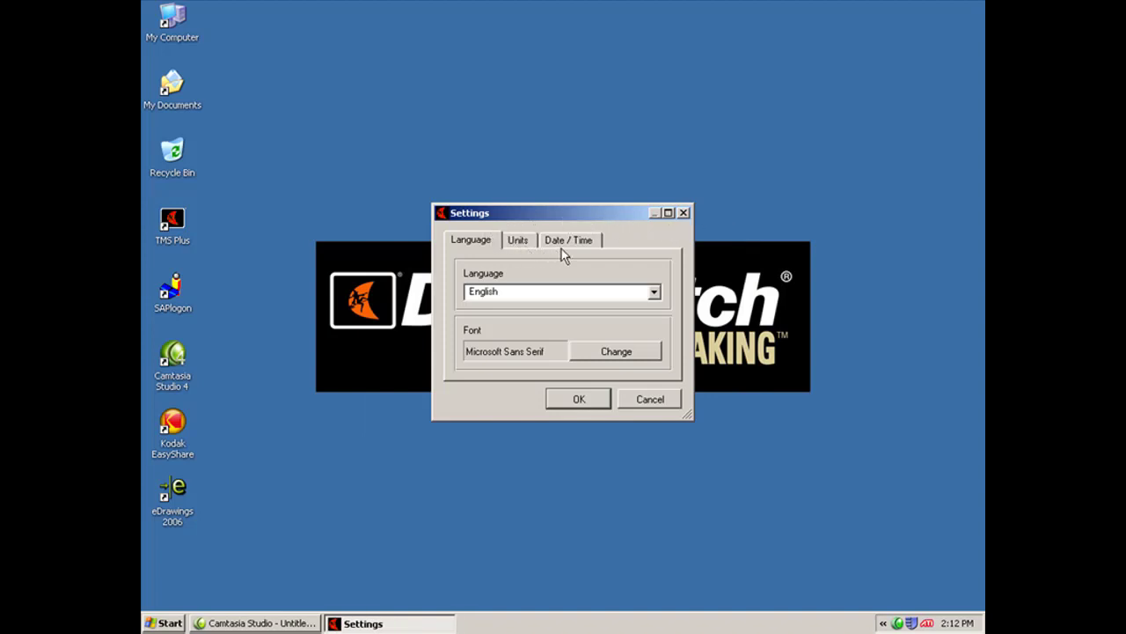
click(655, 294)
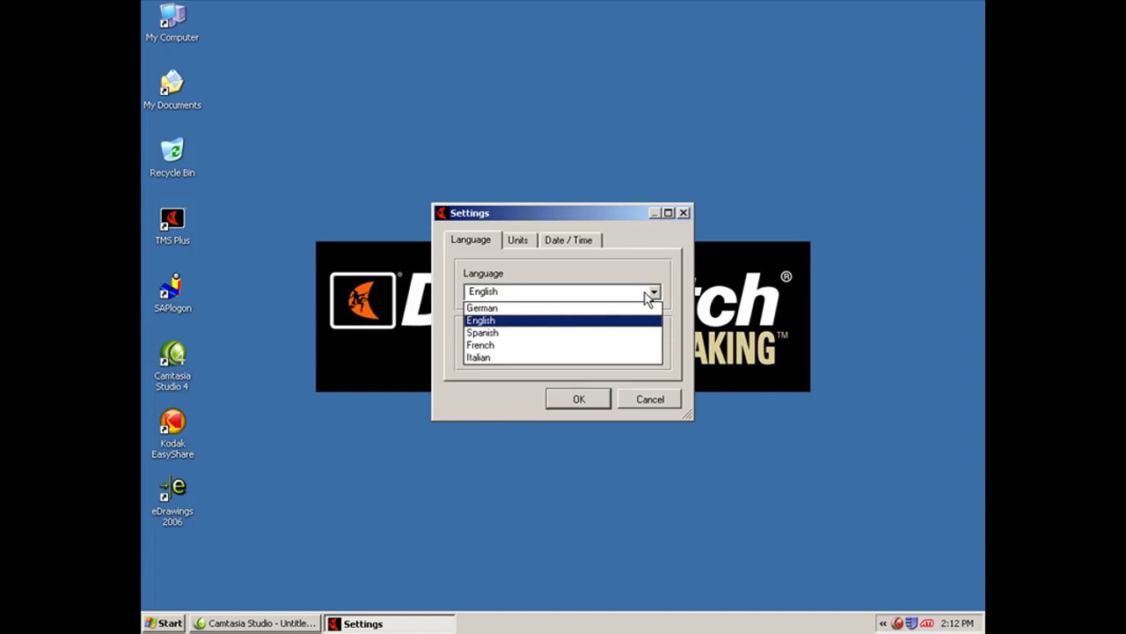
click(628, 300)
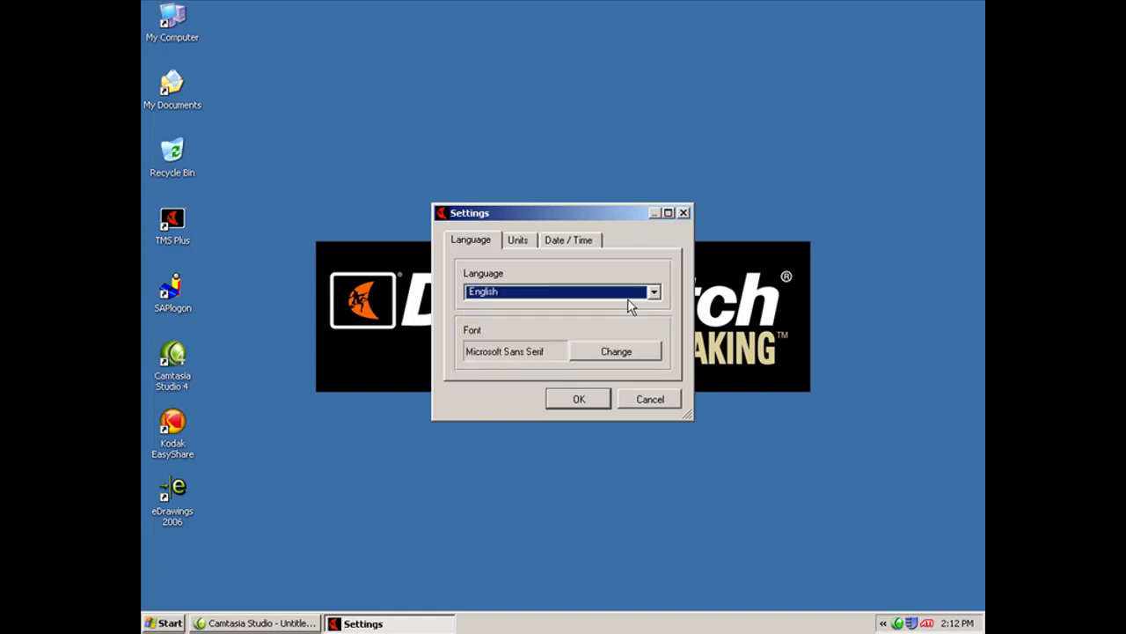
click(619, 351)
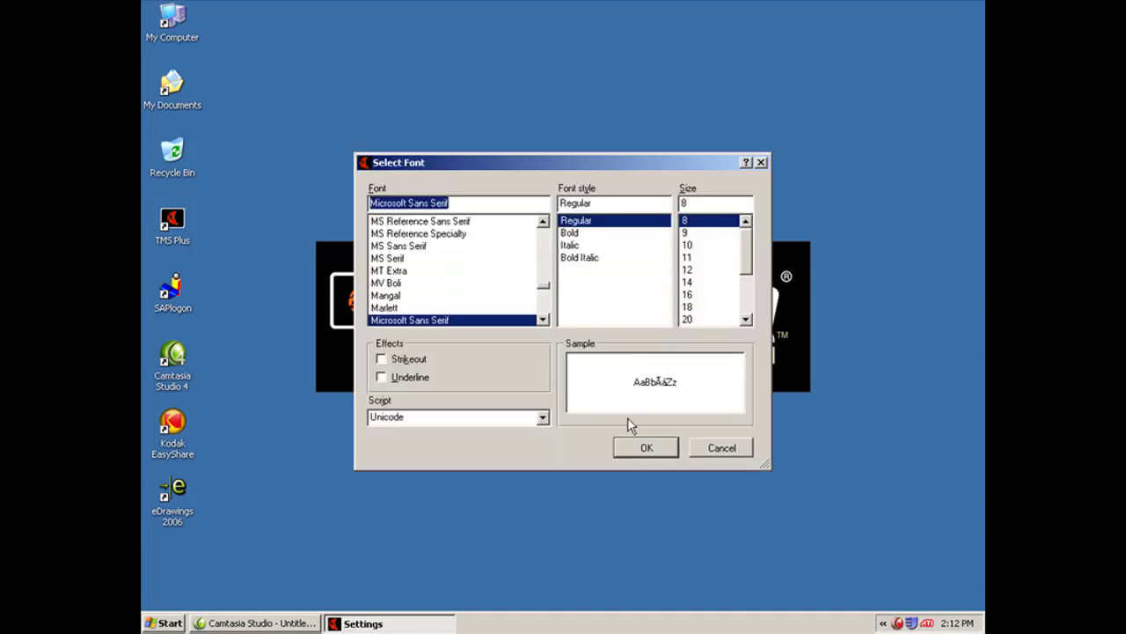
click(641, 443)
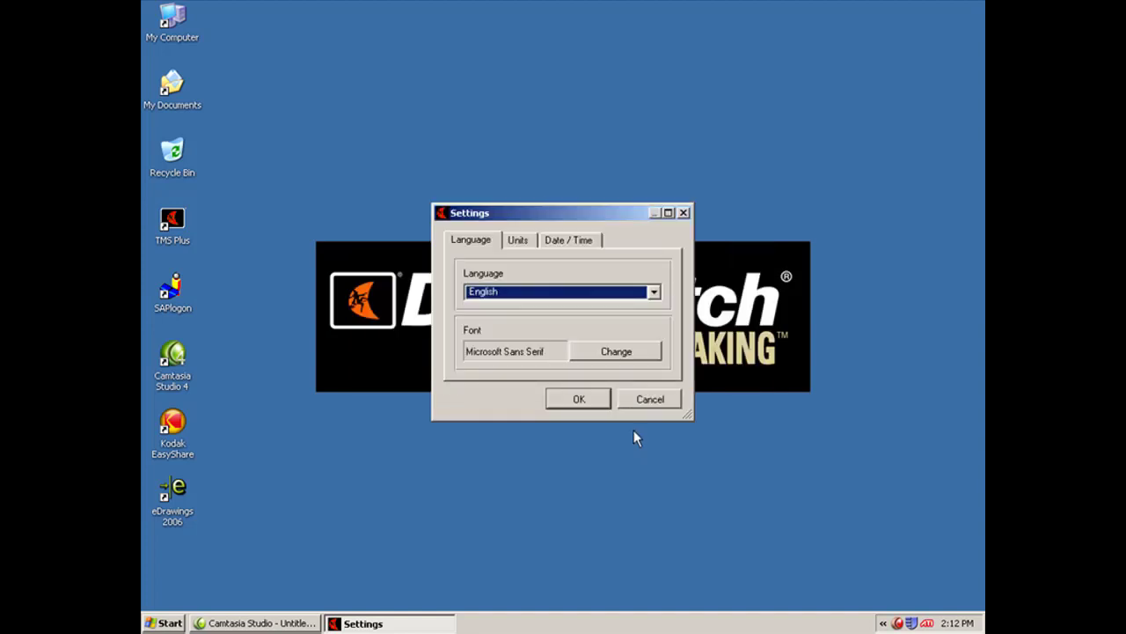
Keep the length units at US Foot and return the precision to 0
click(531, 246)
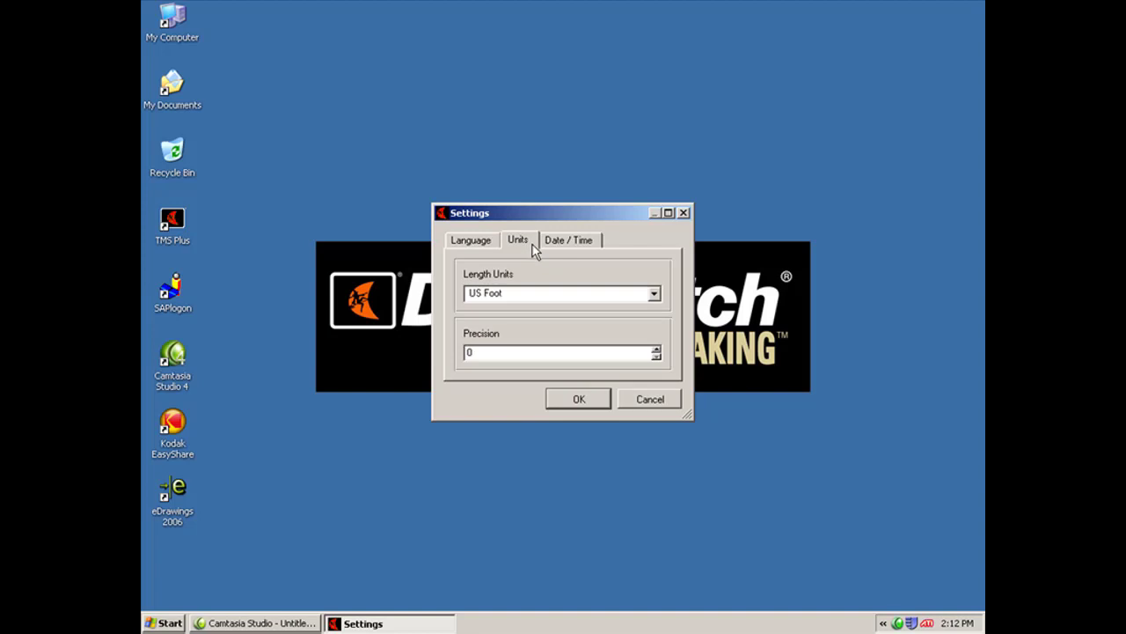
click(654, 295)
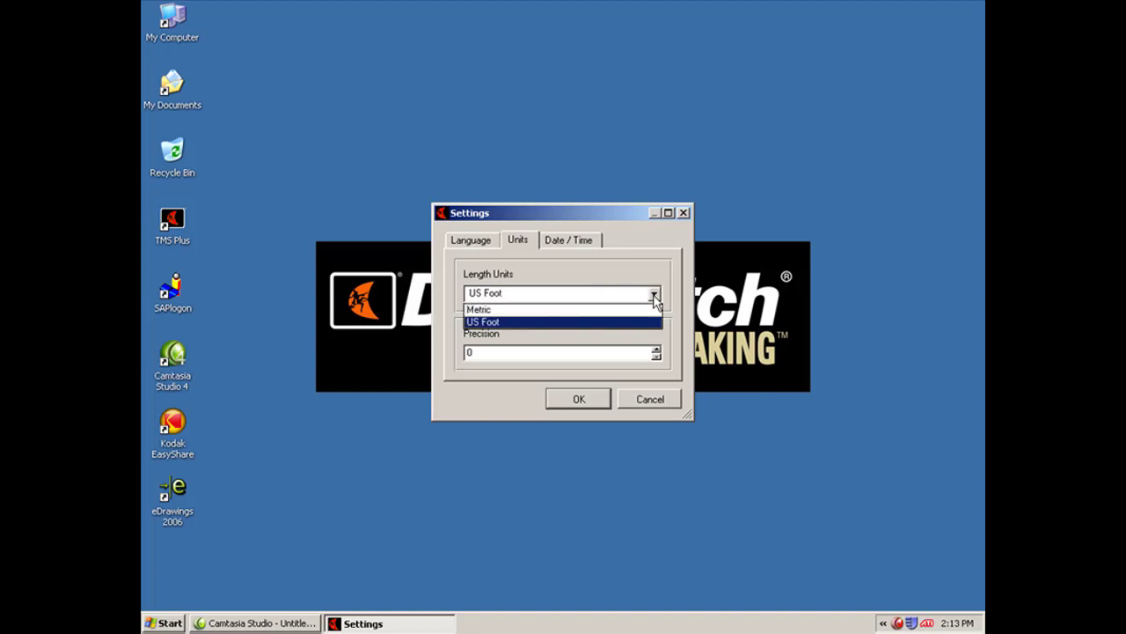
click(654, 295)
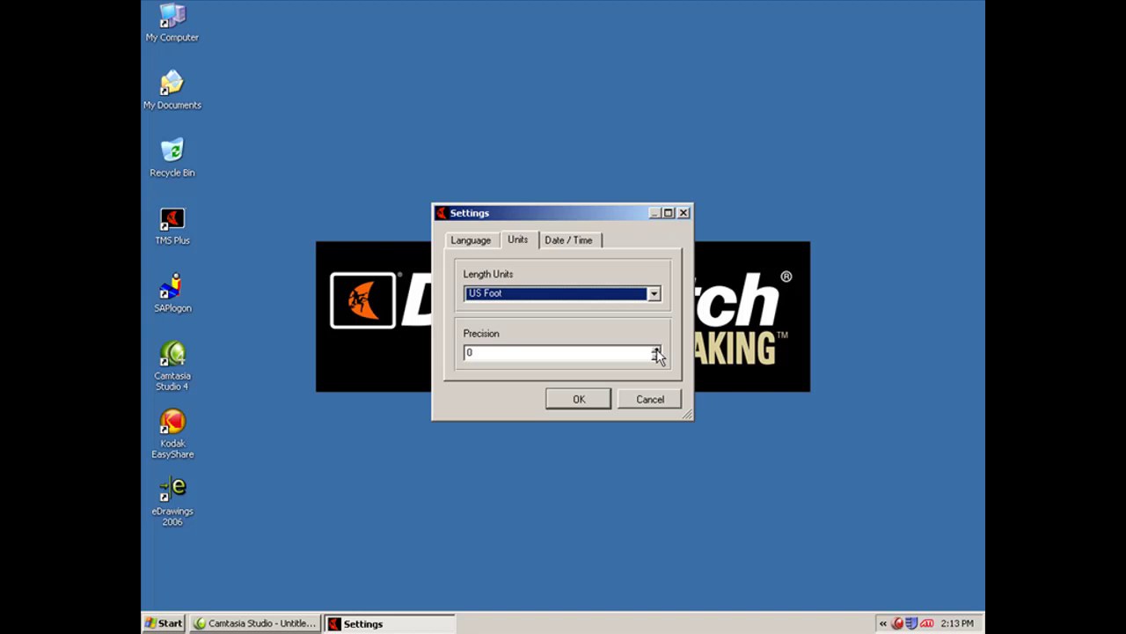
double_click(656, 349)
click(655, 358)
click(655, 358)
Review the Date / Time formats, then save the settings back to the Control Panel
click(572, 246)
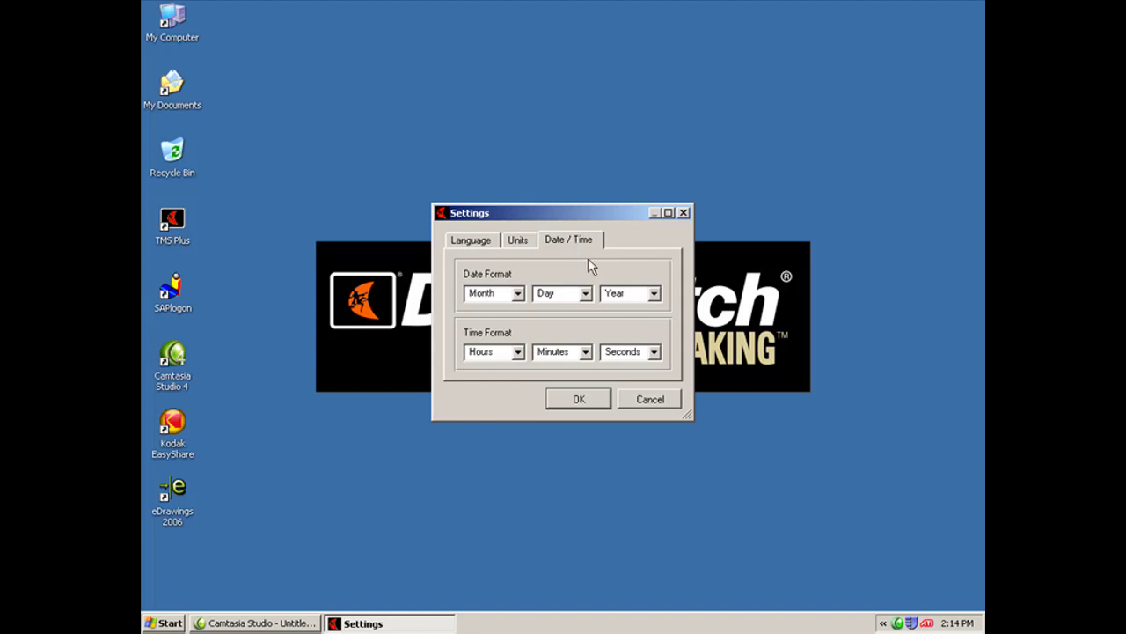
click(578, 399)
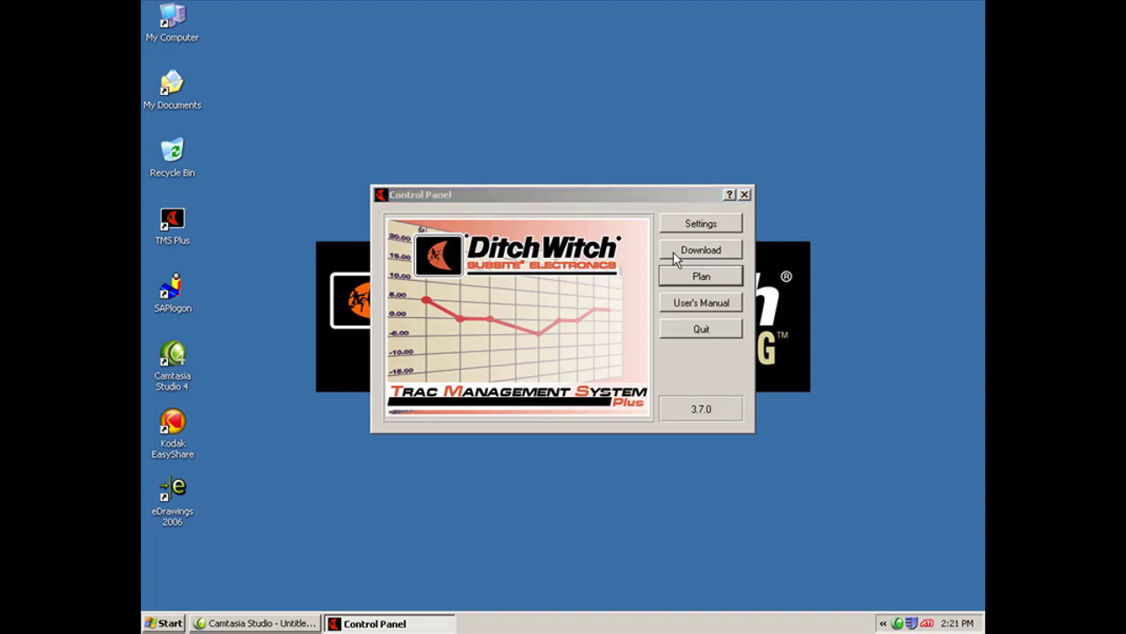
Go through the download setup, trying Com3 and leaving the port at Com1
click(674, 251)
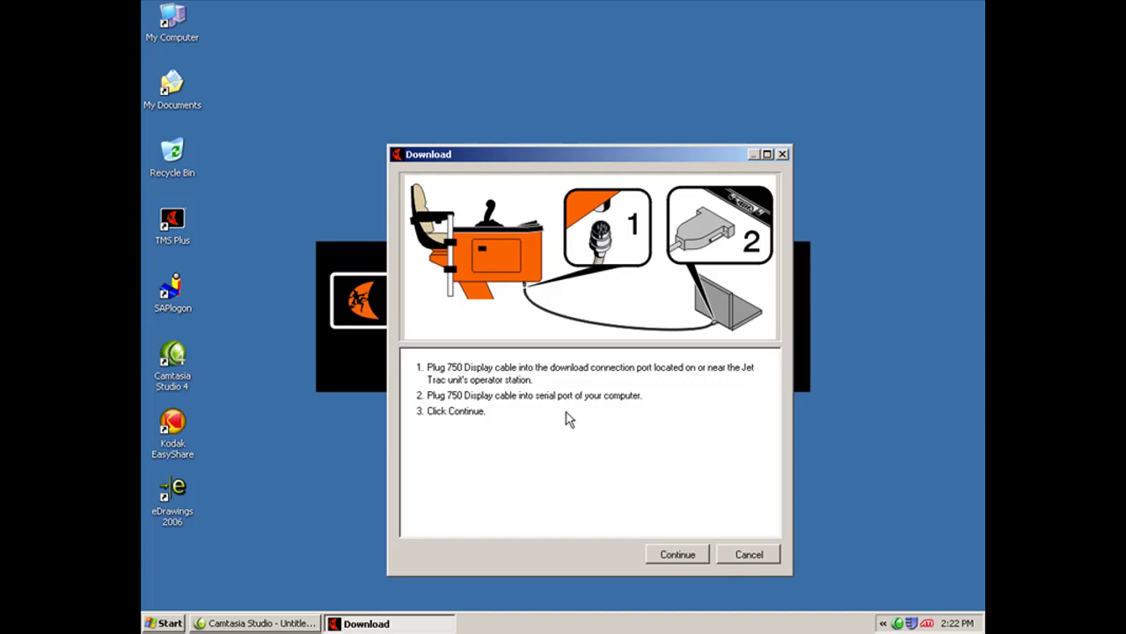
click(676, 553)
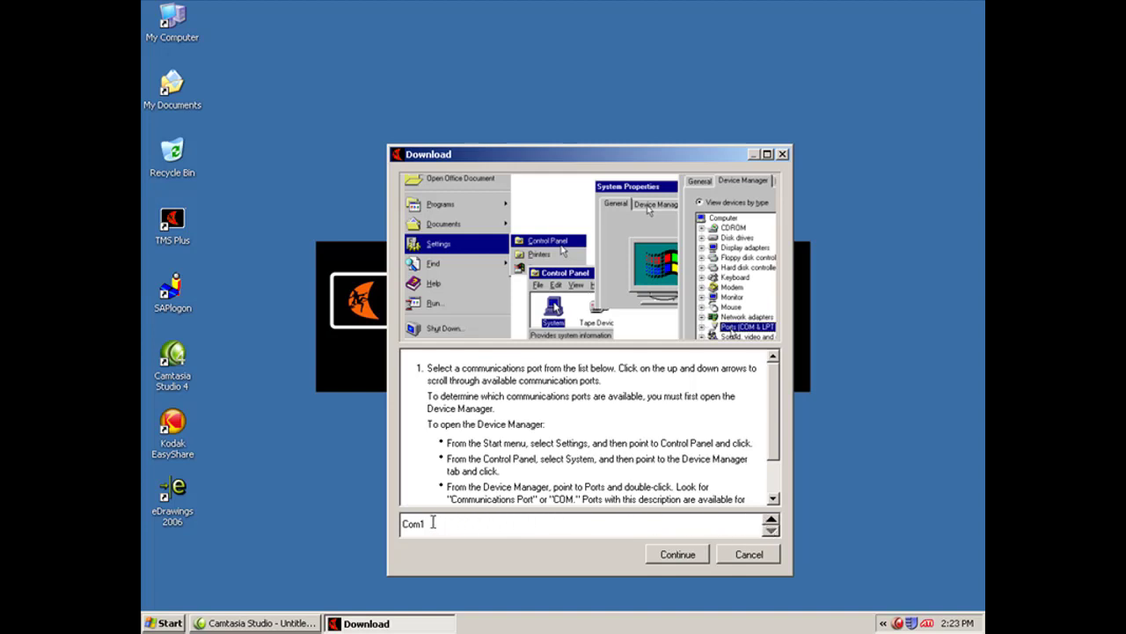
click(770, 521)
click(770, 520)
click(771, 531)
click(771, 532)
click(692, 559)
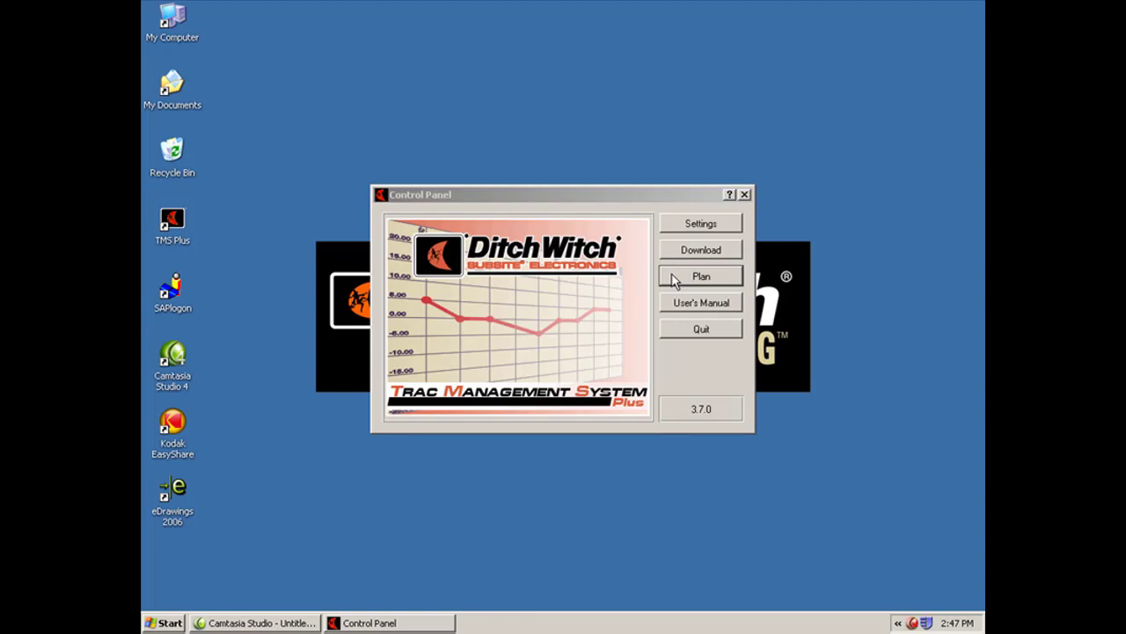
Create a new plan job file saved as 'TMS Plus Practice Bore'
click(674, 278)
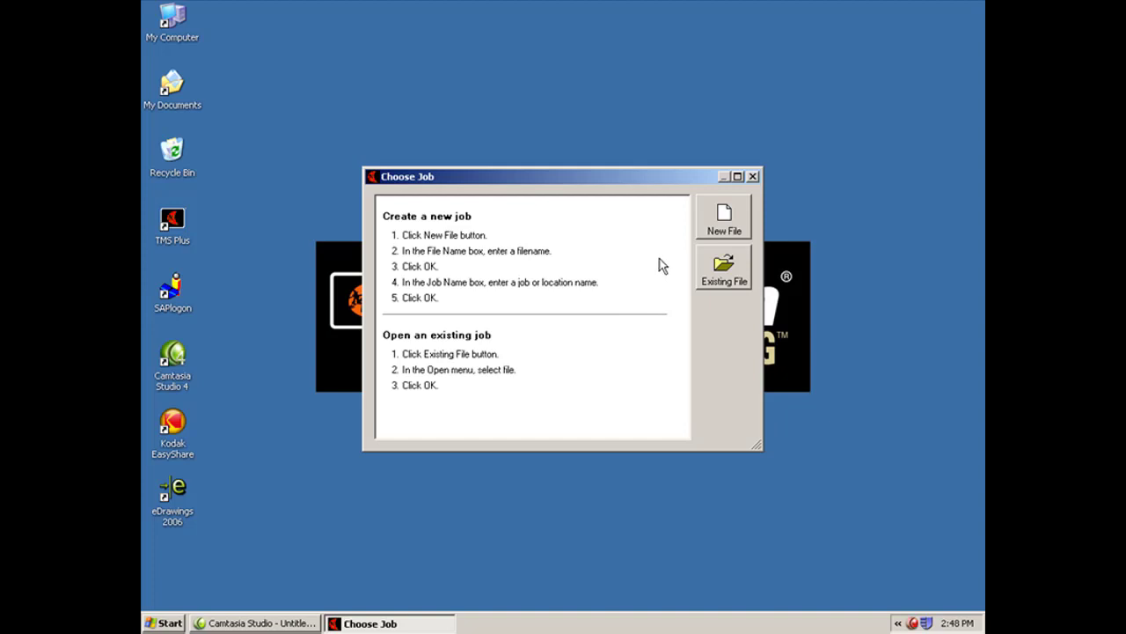
click(720, 220)
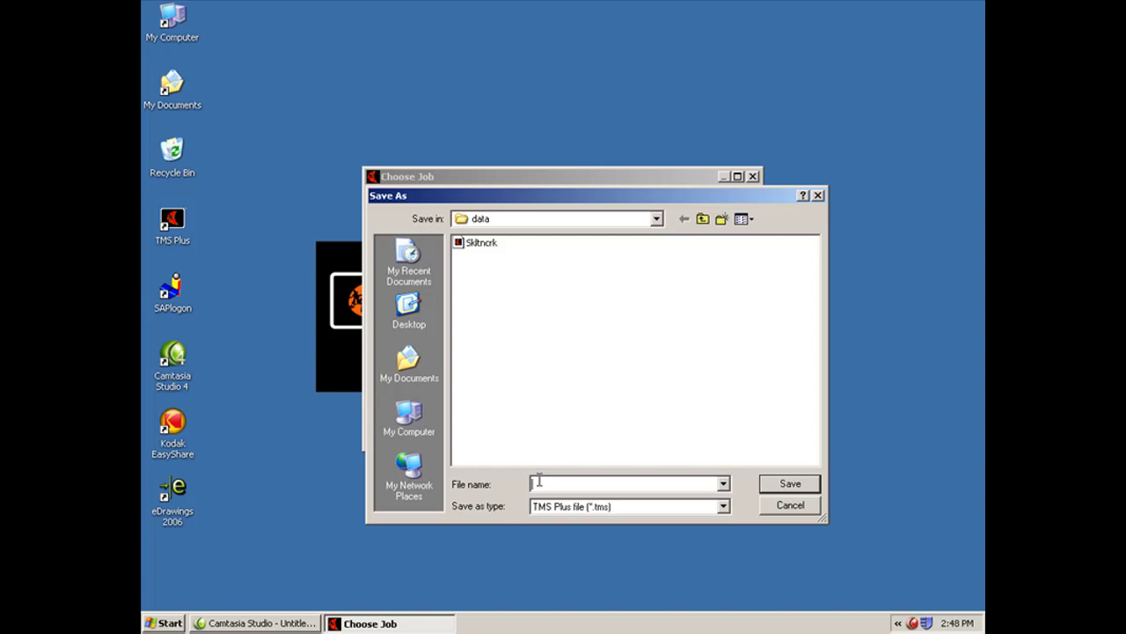
text(TMS Plus Practice Bore)
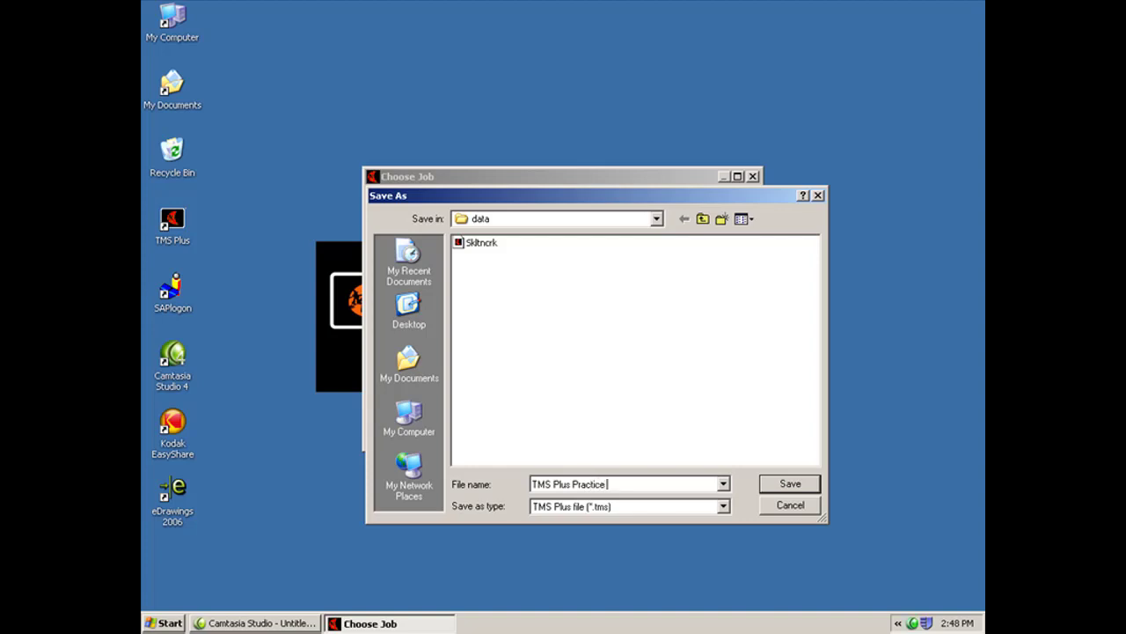
key(shift+Home)
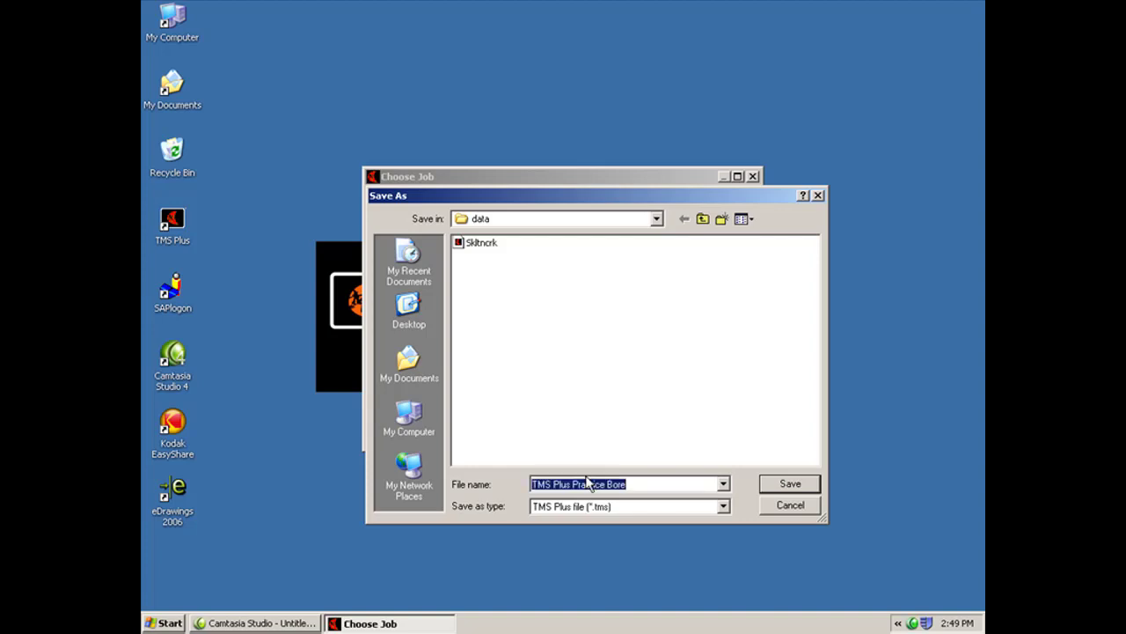
click(783, 490)
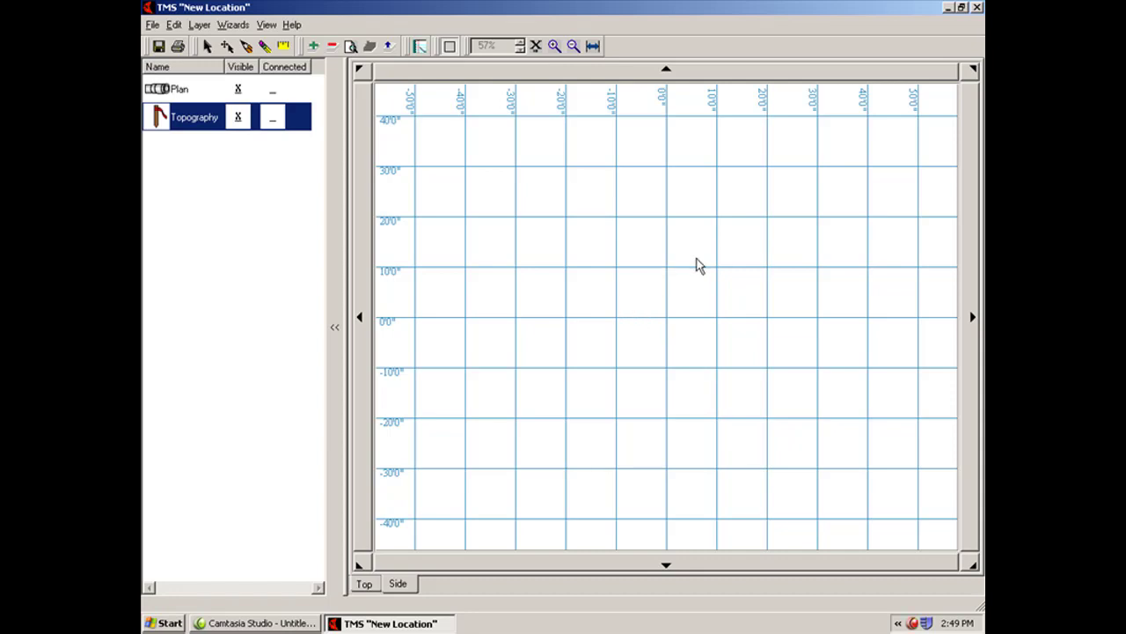
Close the job saving changes to TMS Plus Practice Bore.tms, then relaunch TMS Plus
click(977, 8)
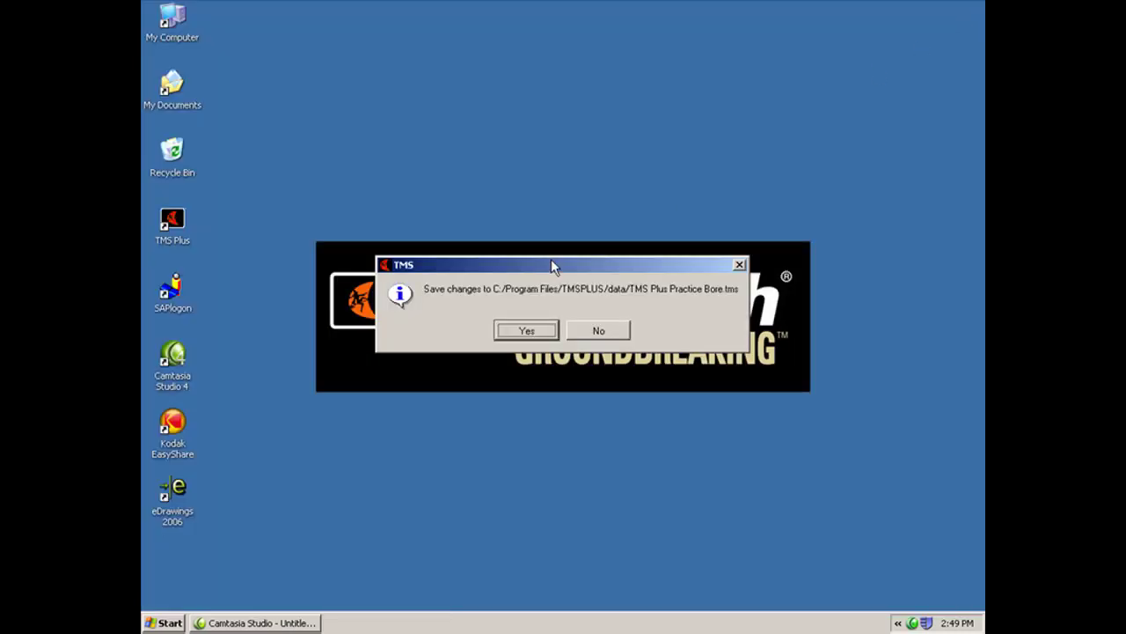
click(522, 332)
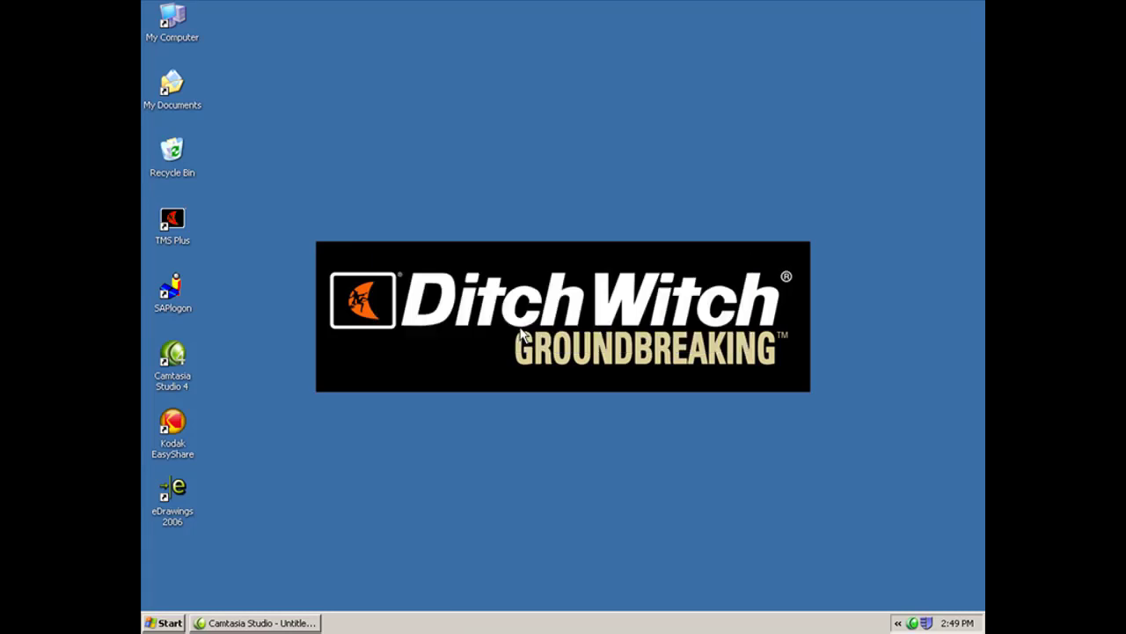
double_click(172, 221)
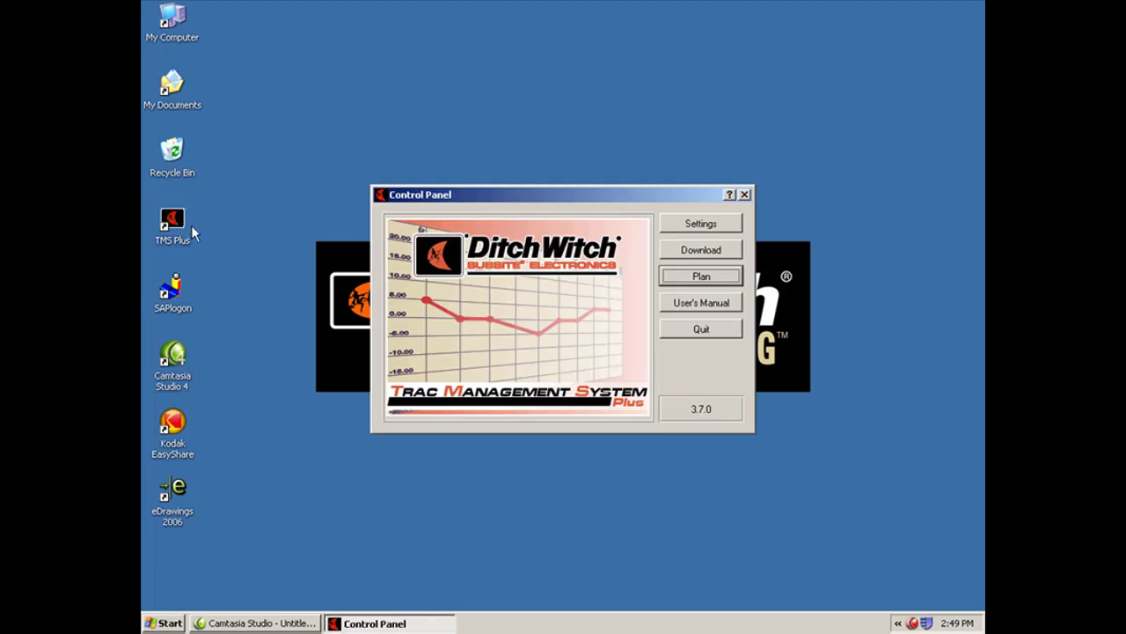
Open the TMS Plus Practice Bore job, then close the job window, saving changes
click(684, 282)
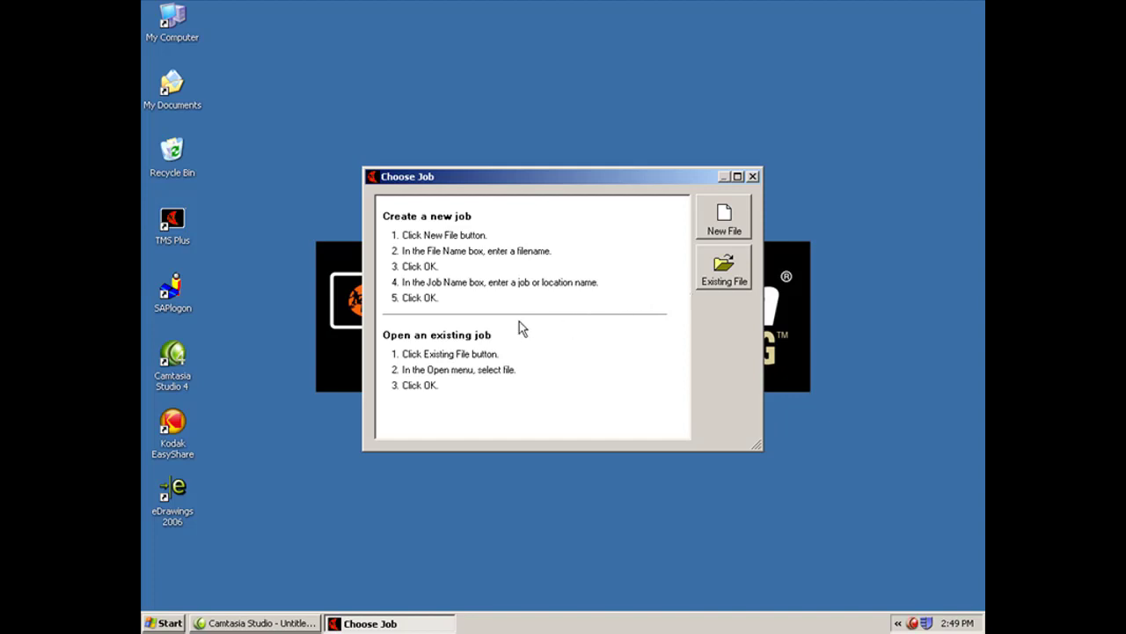
click(701, 279)
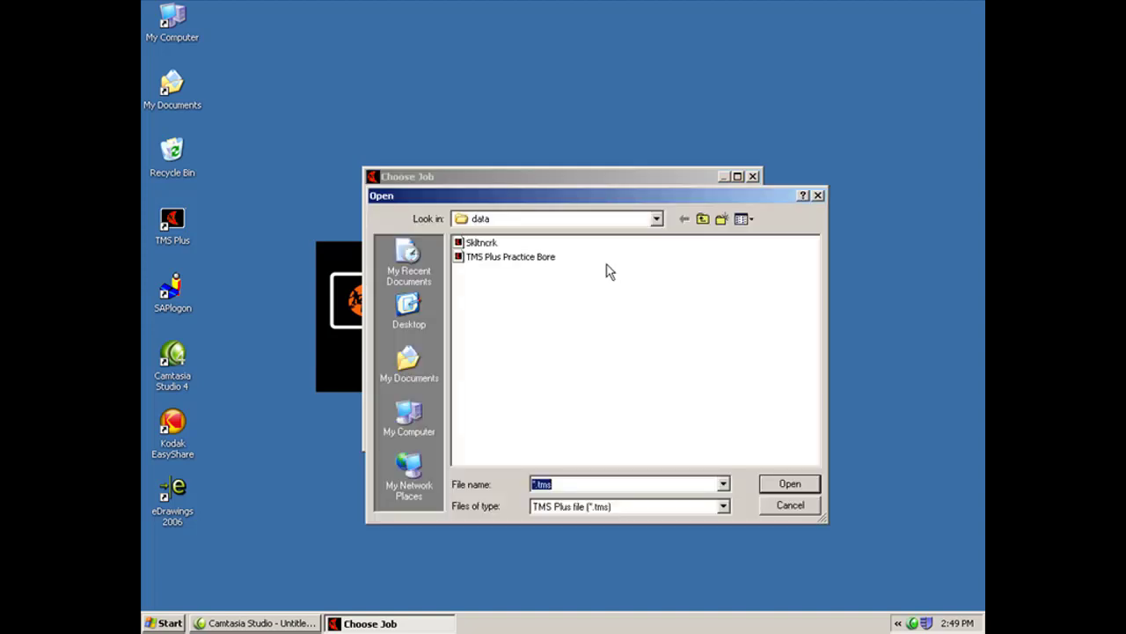
click(495, 277)
double_click(493, 257)
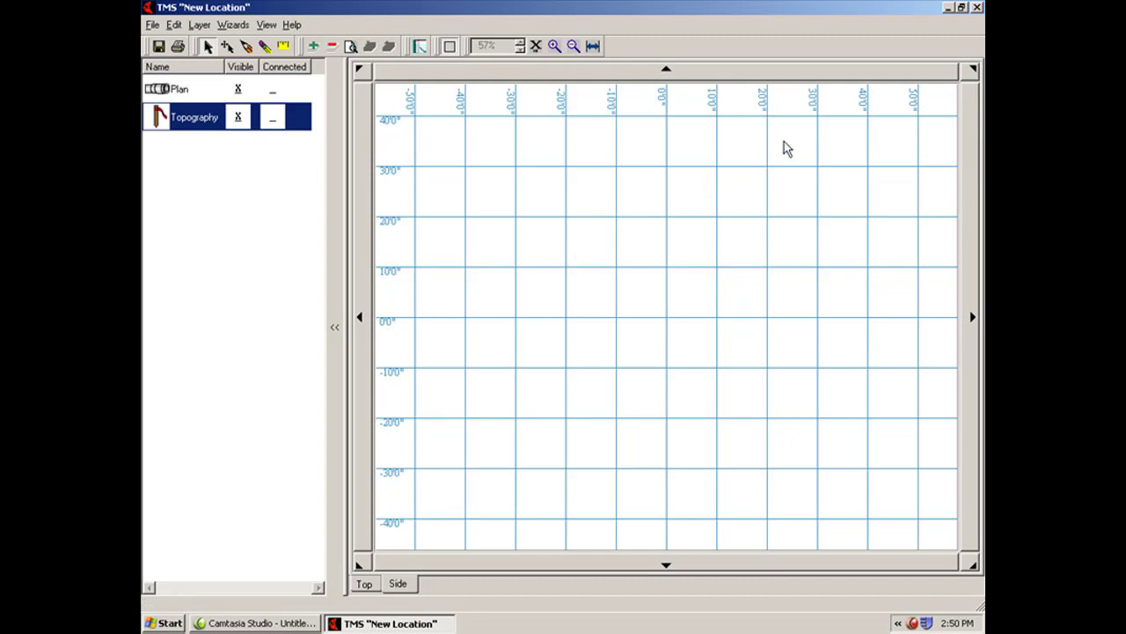
click(977, 9)
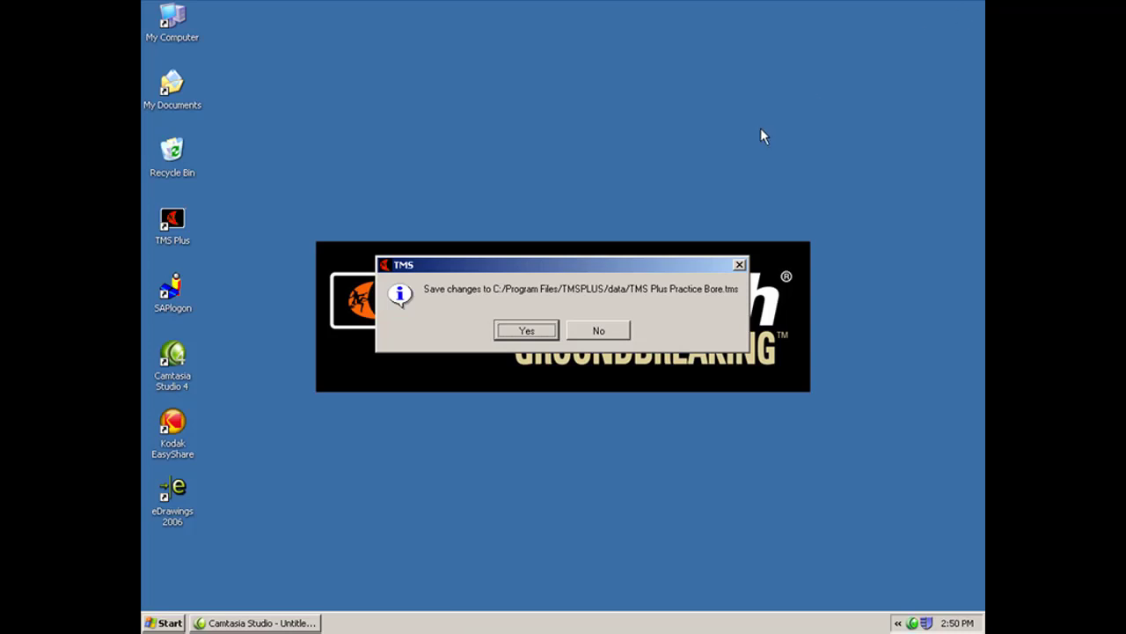
click(528, 331)
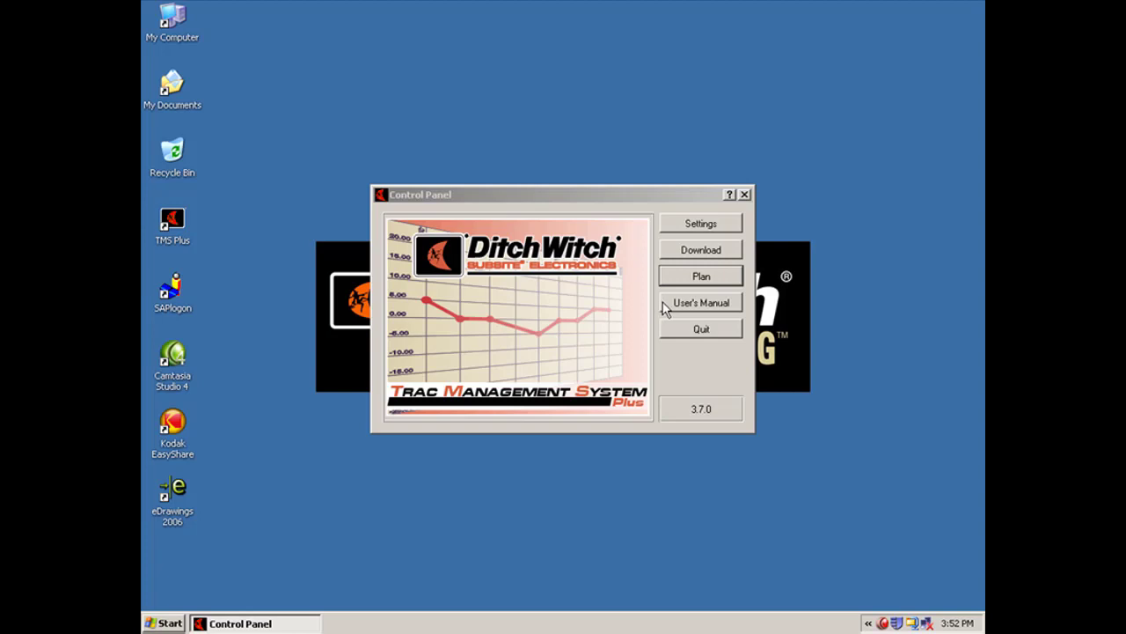
Browse the User's Manual help index, then bring the New Location job window back
click(667, 306)
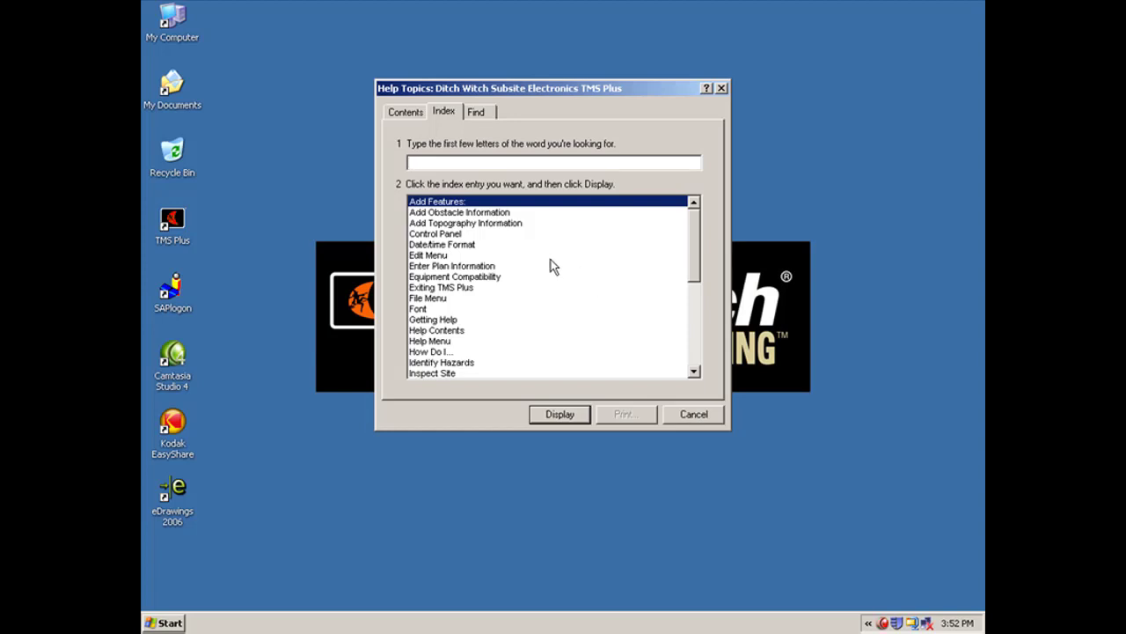
scroll(550, 265, down, 2)
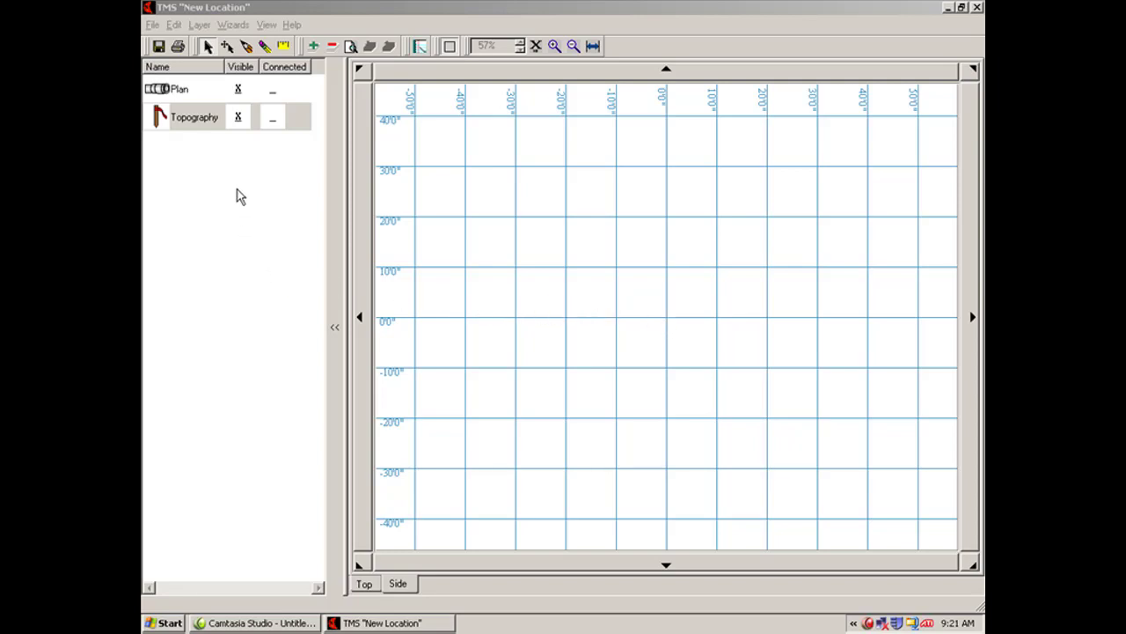
click(211, 121)
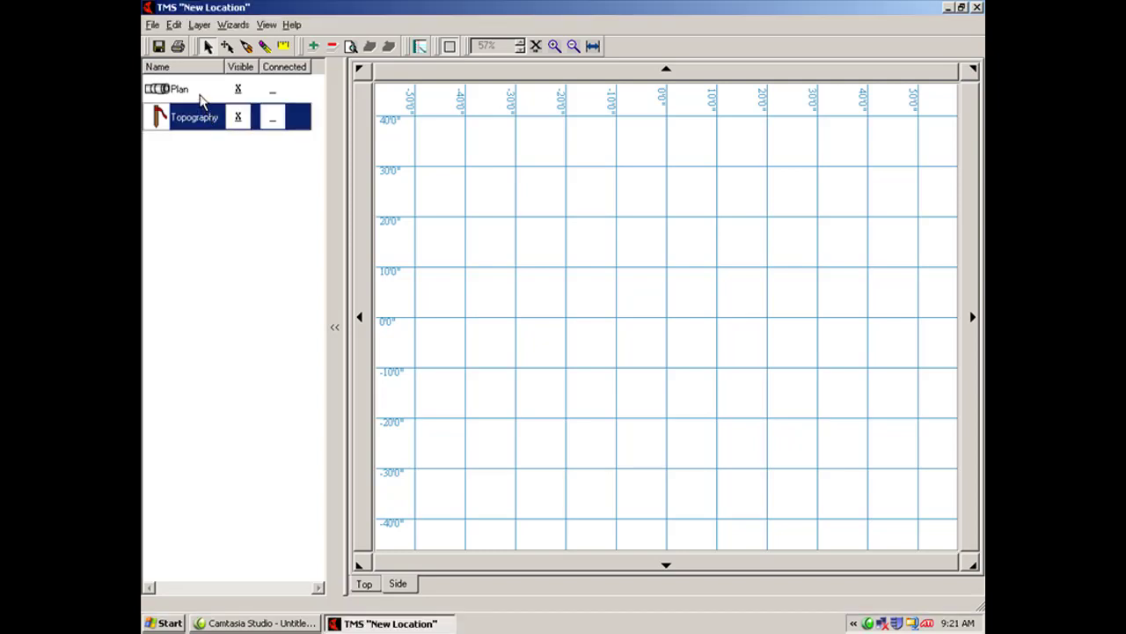
click(199, 97)
click(192, 118)
click(178, 27)
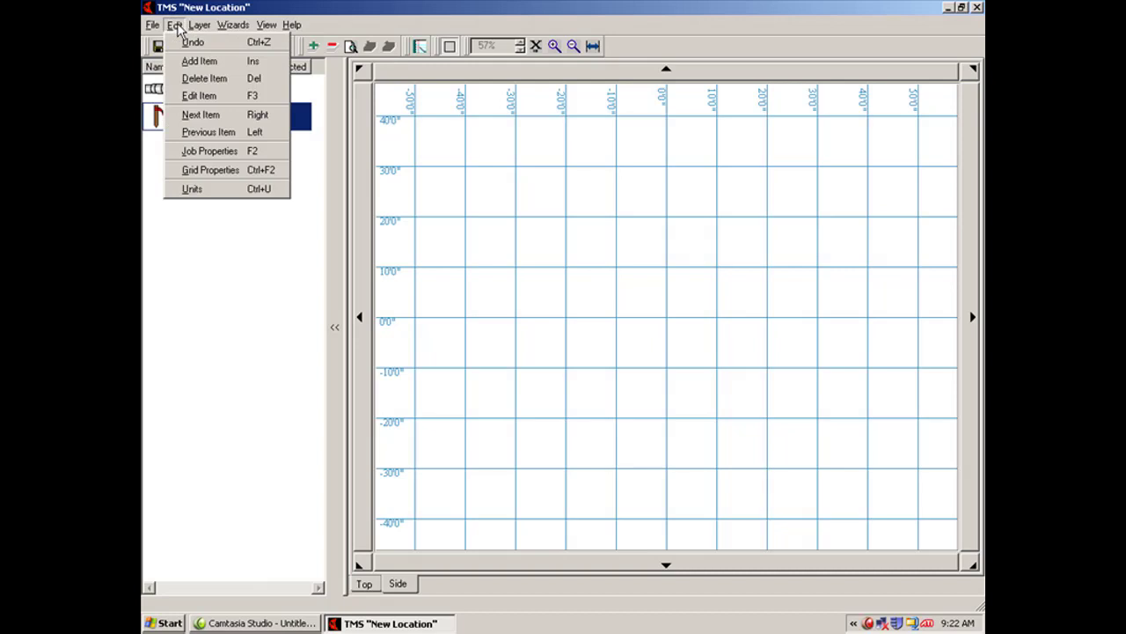
mouse_move(194, 26)
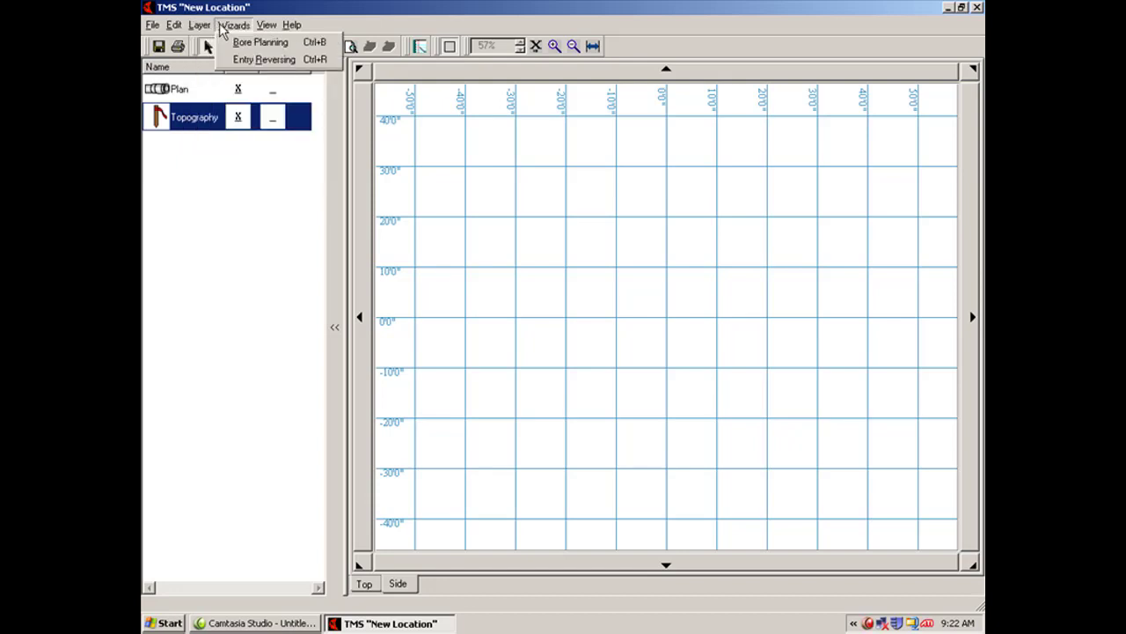
mouse_move(266, 30)
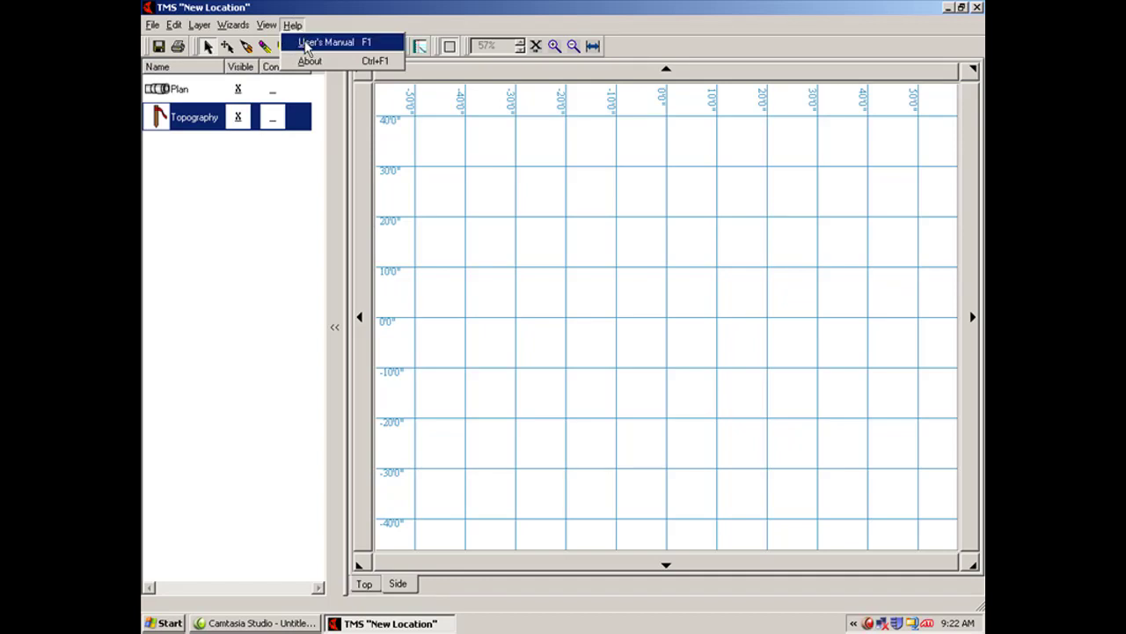
click(305, 43)
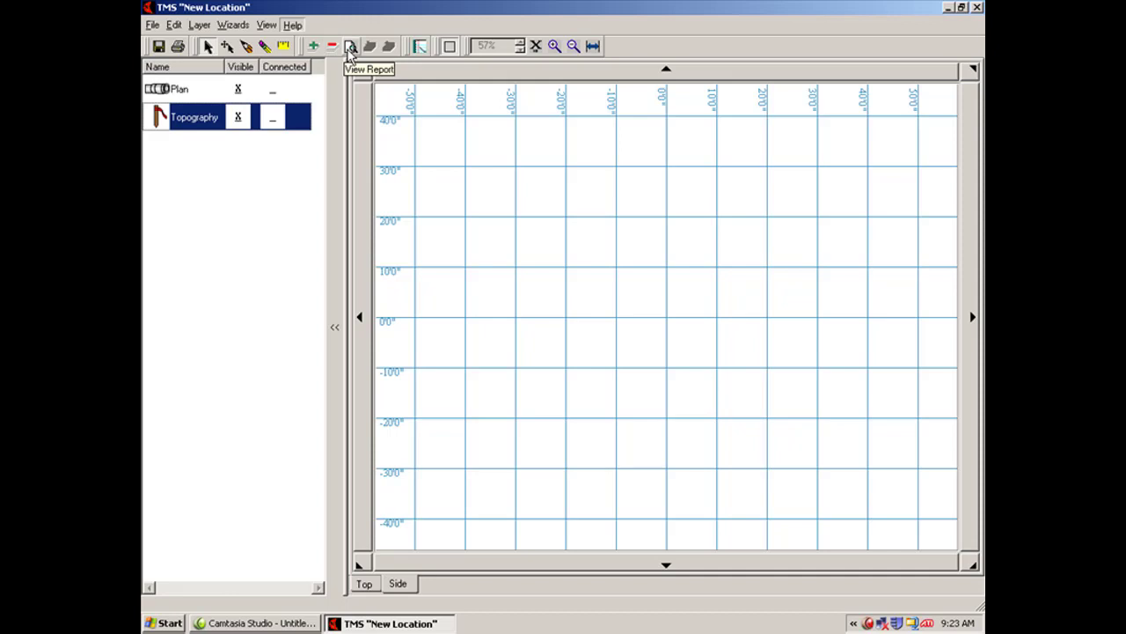
key(Up)
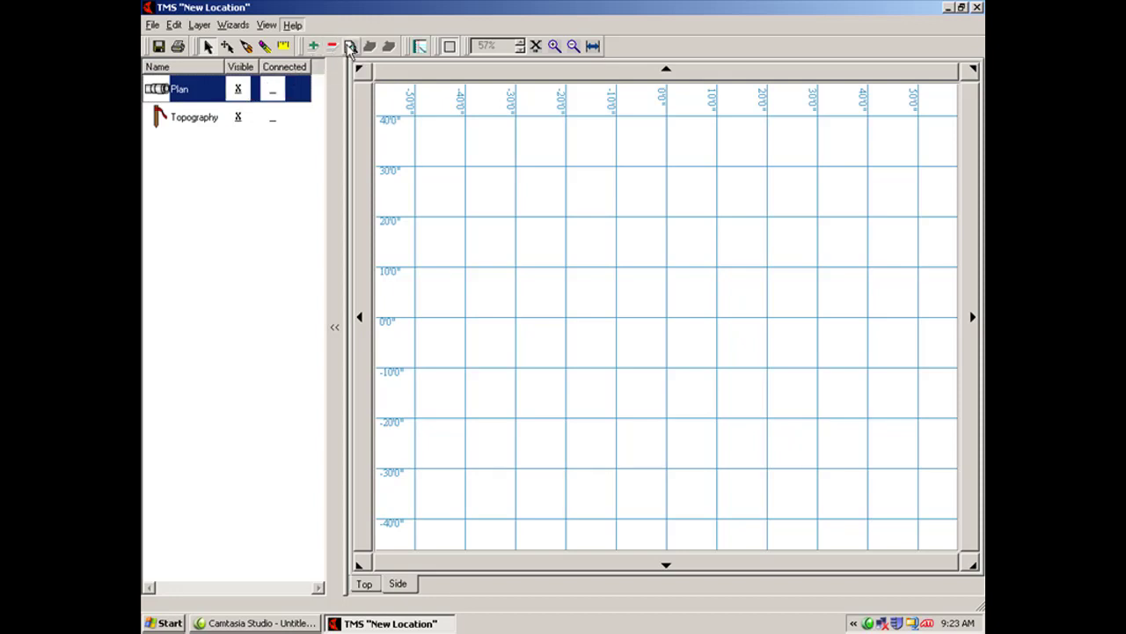
click(351, 47)
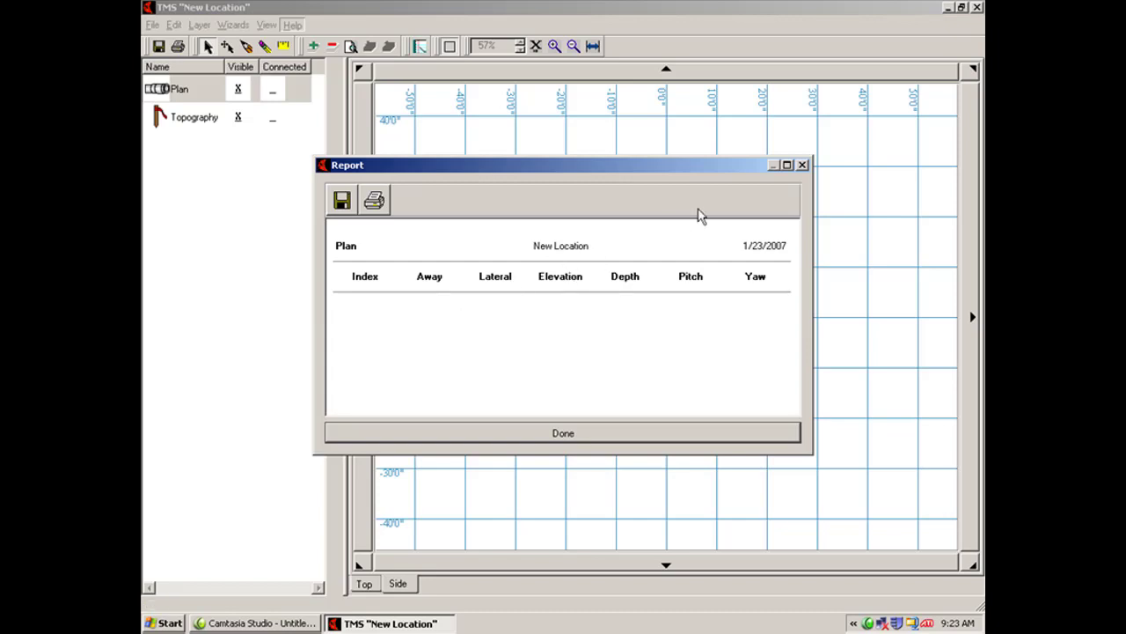
click(801, 166)
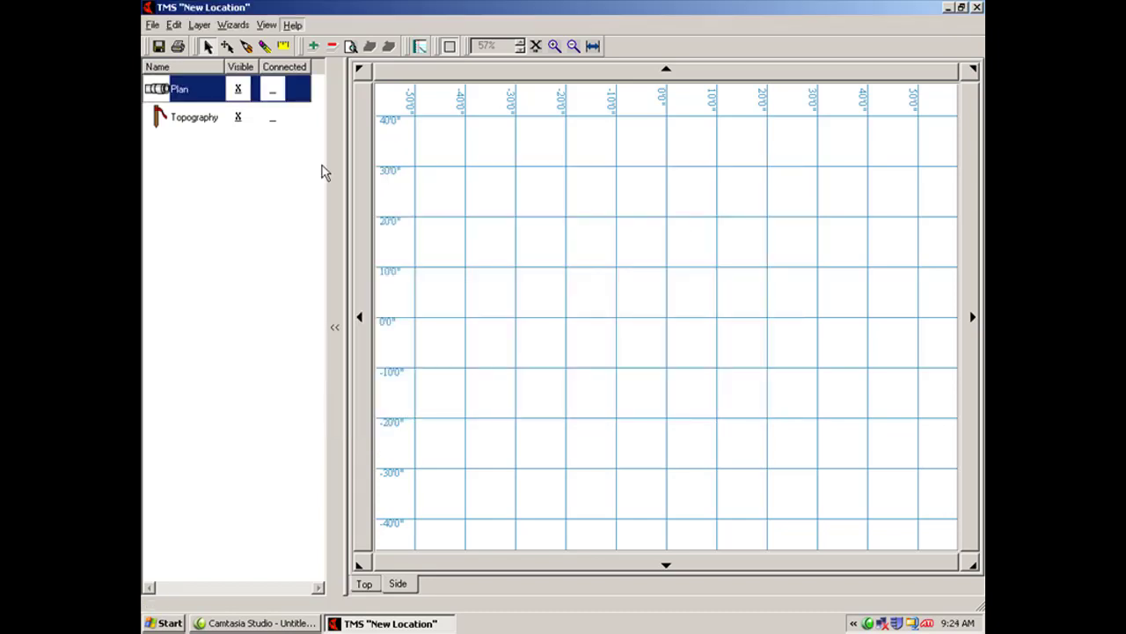
click(236, 123)
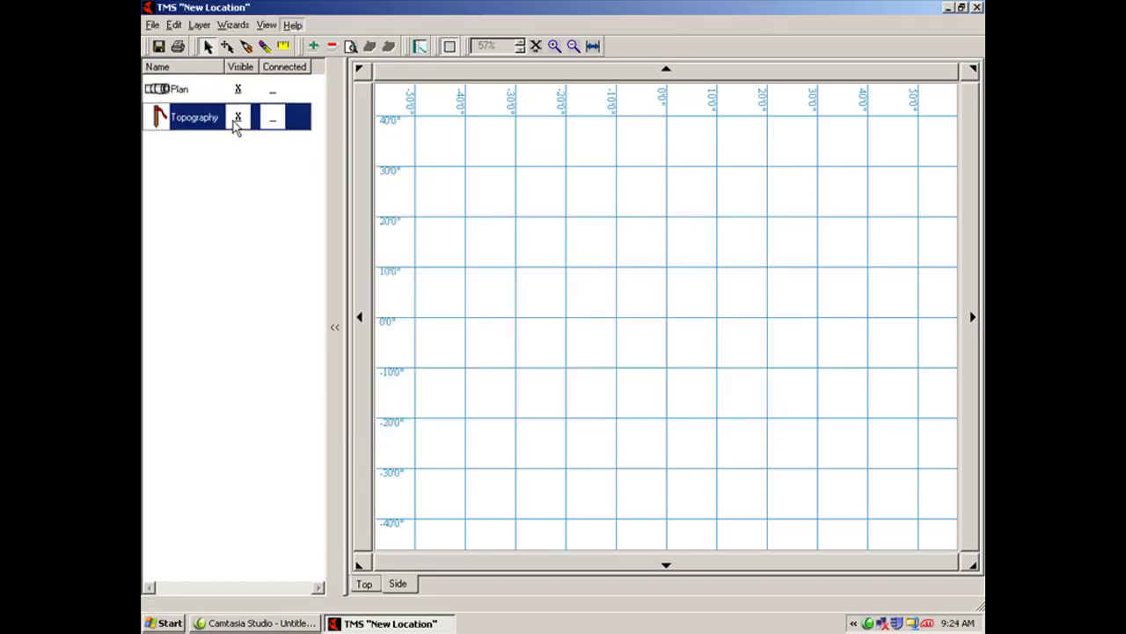
click(351, 47)
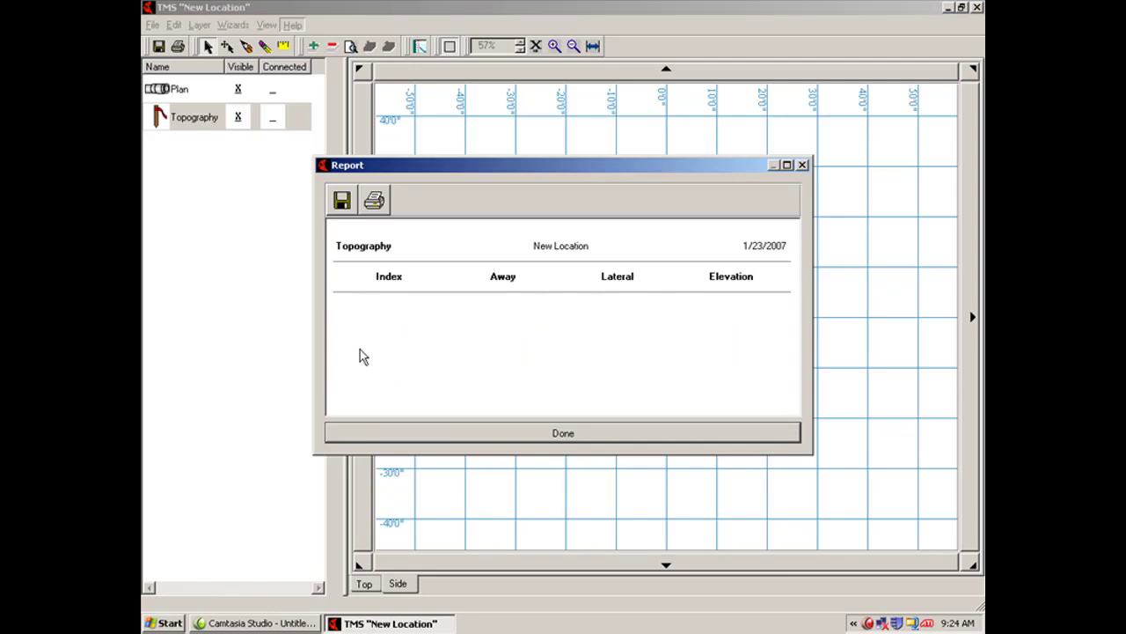
click(555, 434)
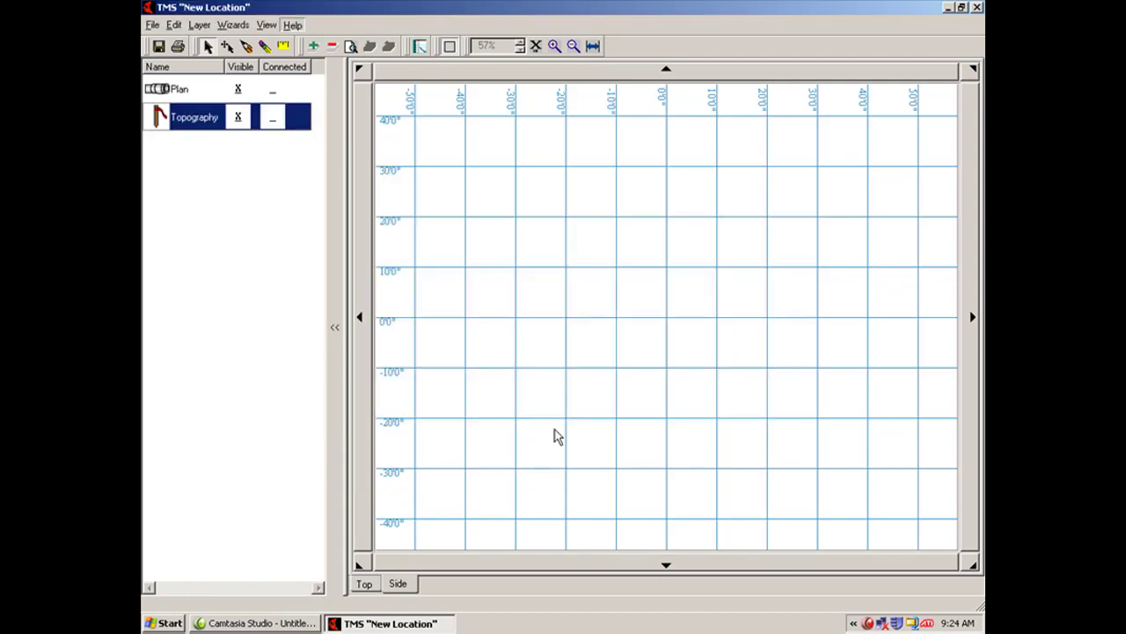
Toggle the grid lines and rulers off and on, then launch the Bore Planning Wizard
click(449, 48)
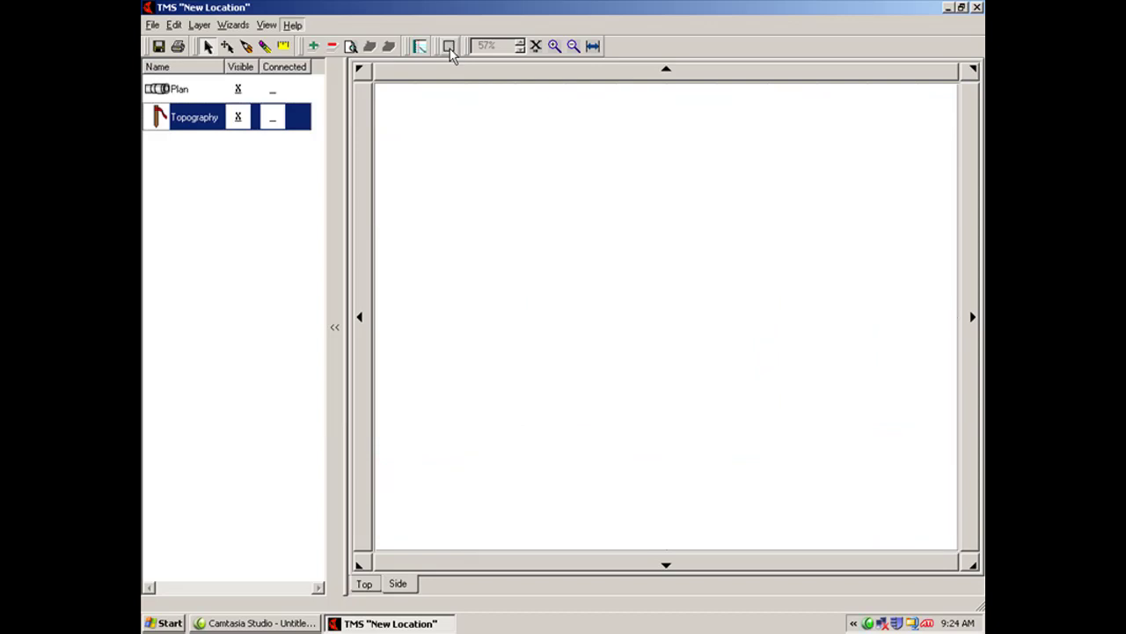
click(450, 48)
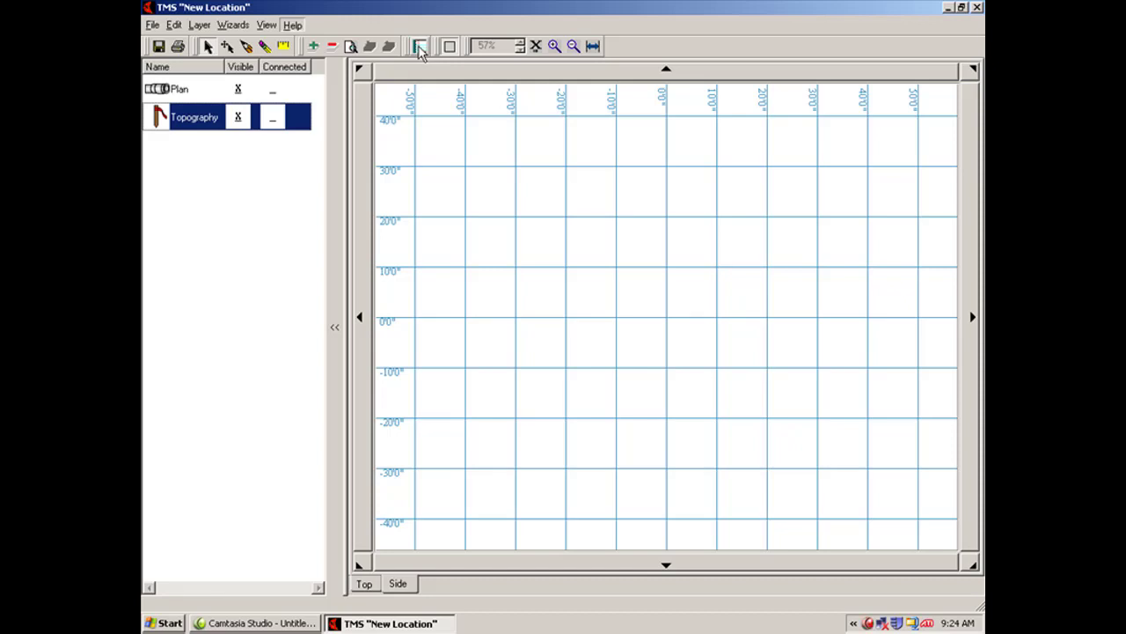
click(420, 48)
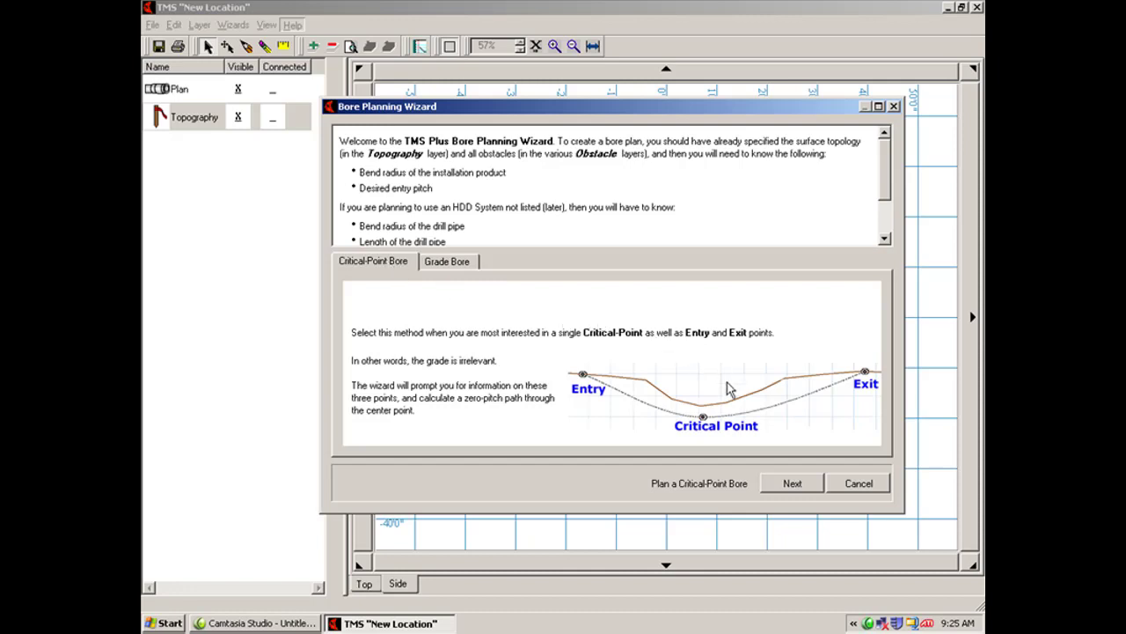
Cancel the Bore Planning Wizard without planning a bore
click(861, 487)
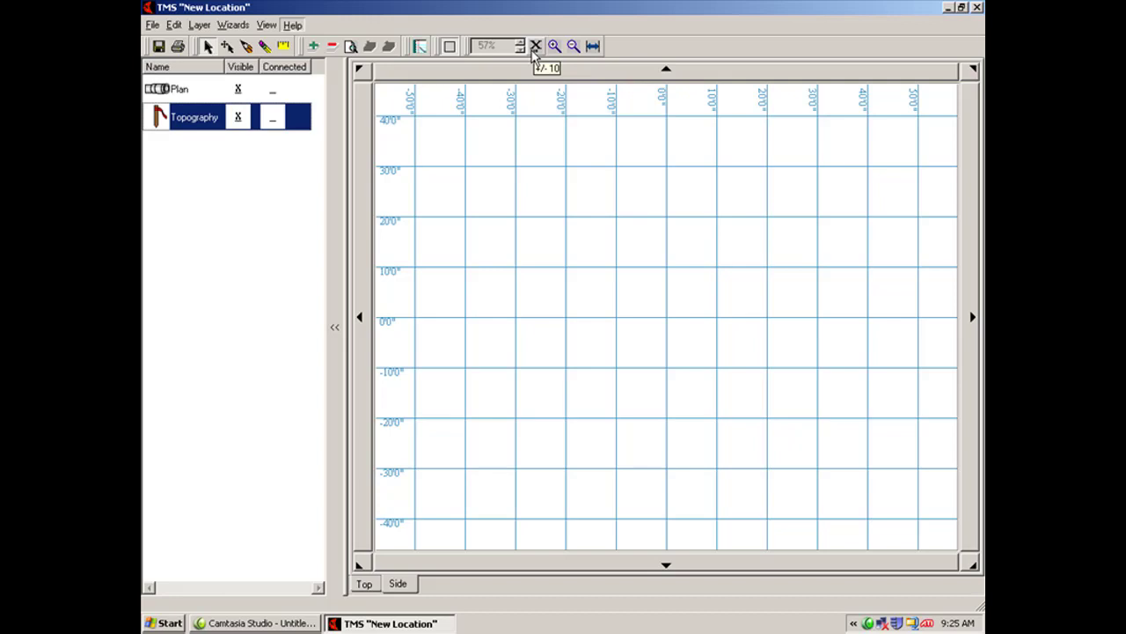
Cycle the +/- 10 increment mode through its settings back to X
click(533, 51)
click(534, 51)
click(534, 51)
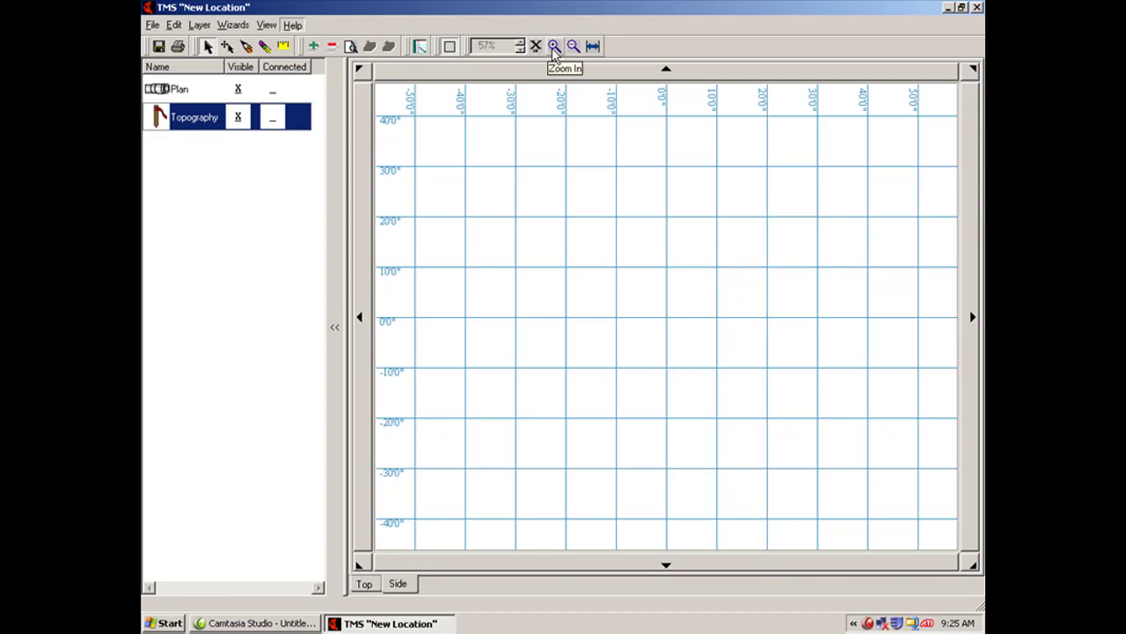
Zoom the side-view grid in and out, settling at 80% magnification
click(554, 49)
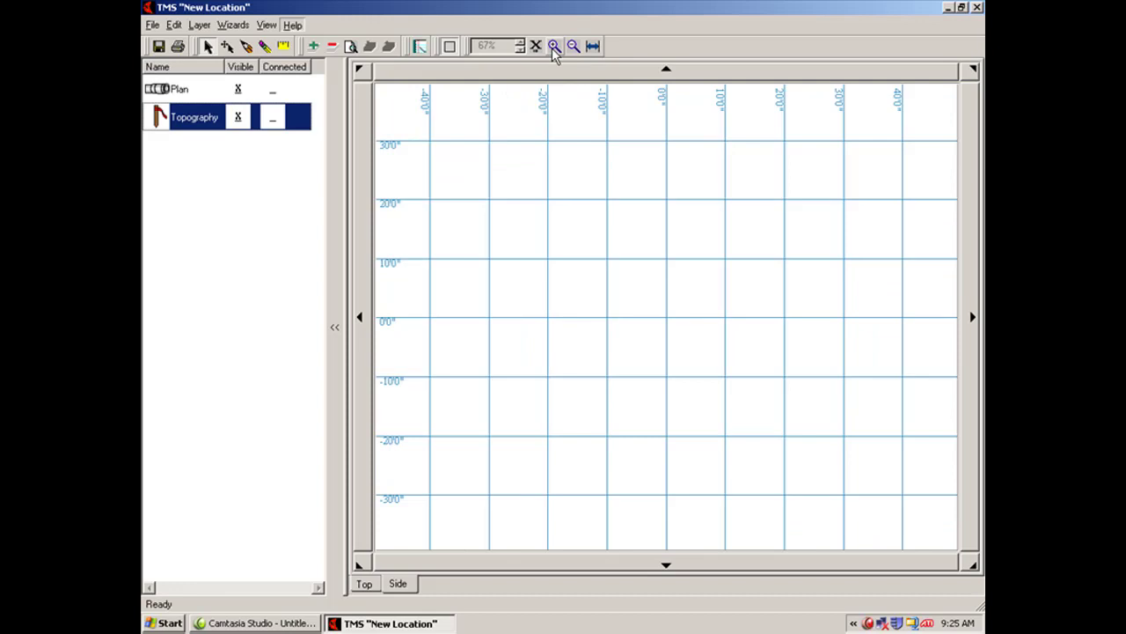
click(554, 48)
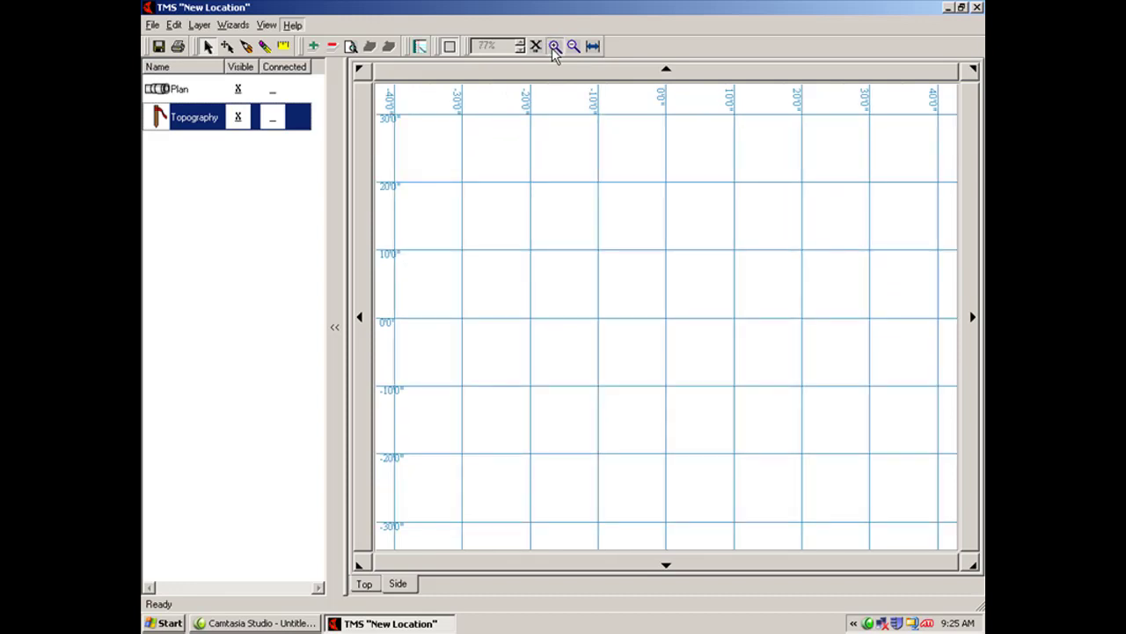
click(553, 48)
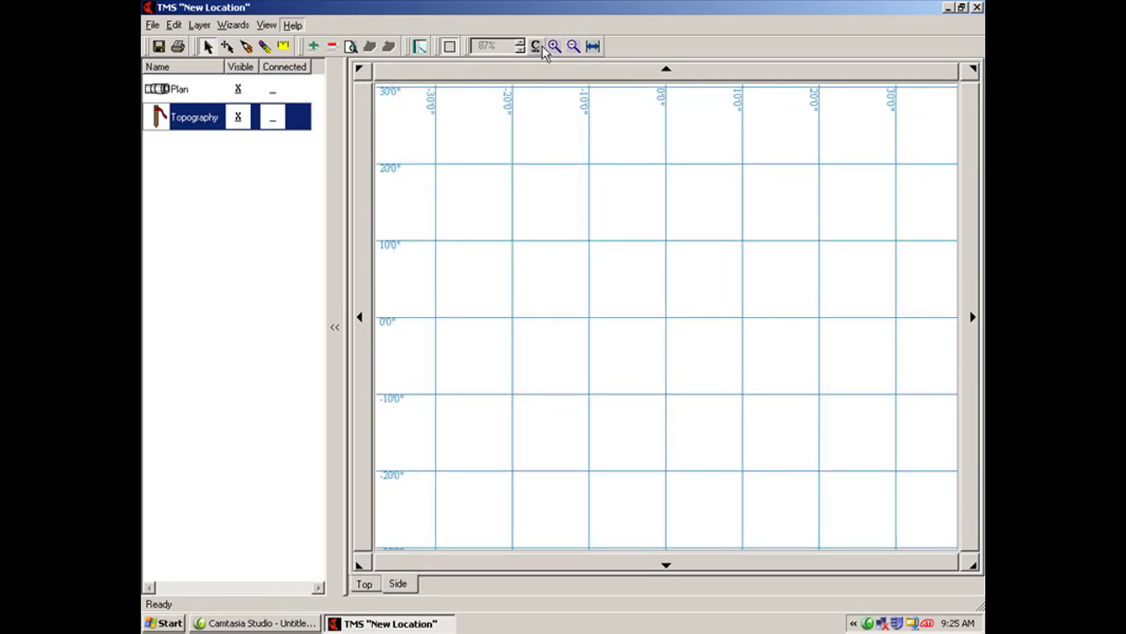
click(573, 49)
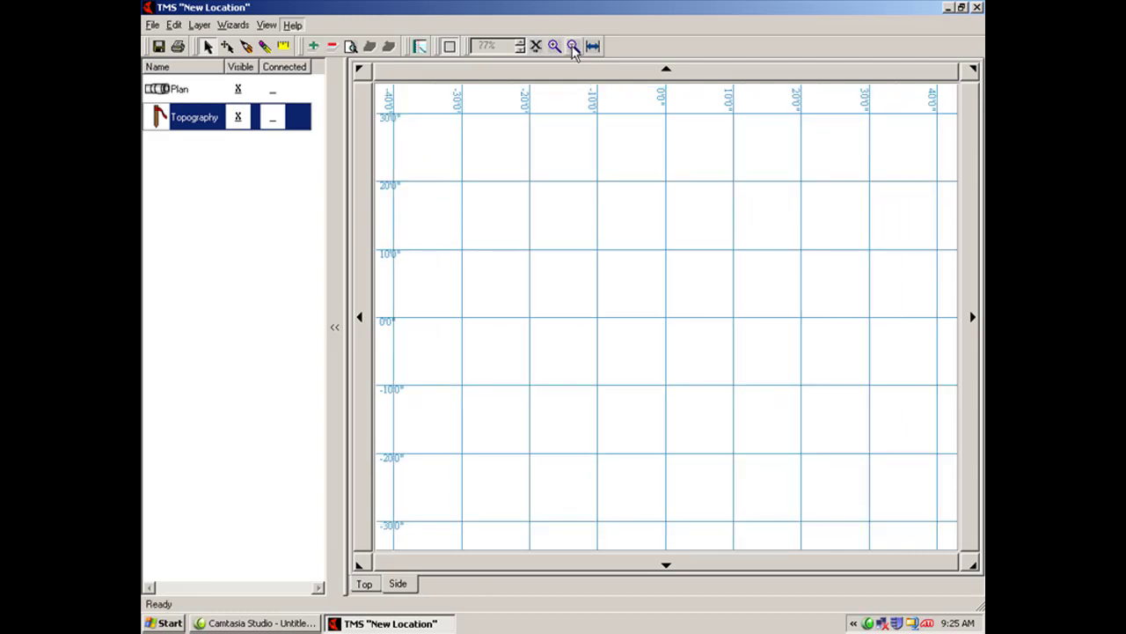
click(573, 49)
click(573, 48)
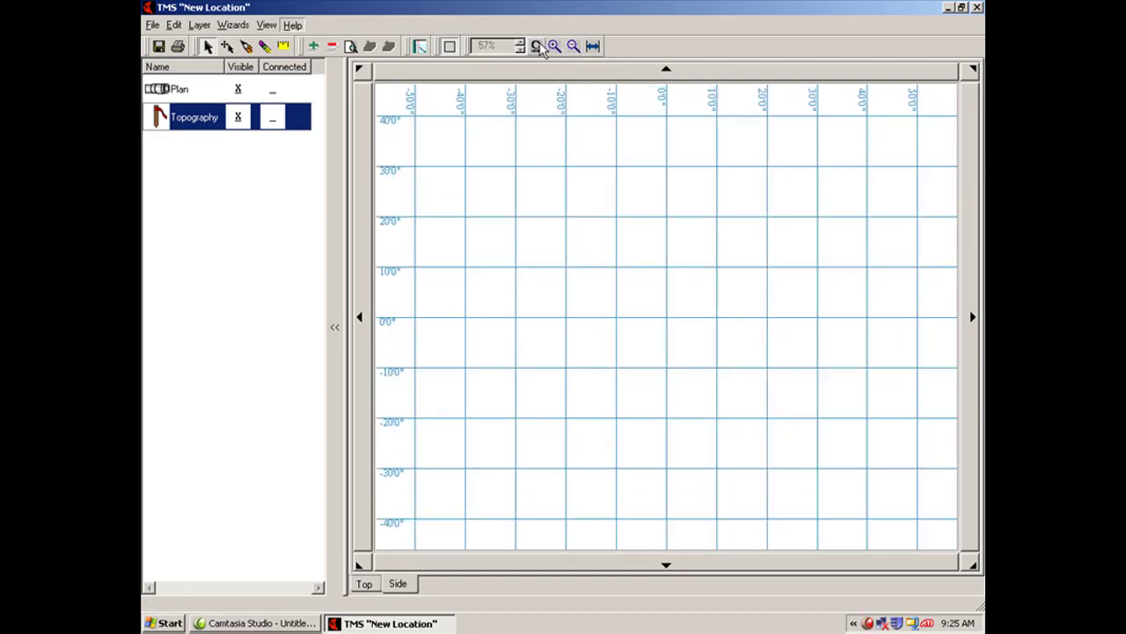
click(555, 47)
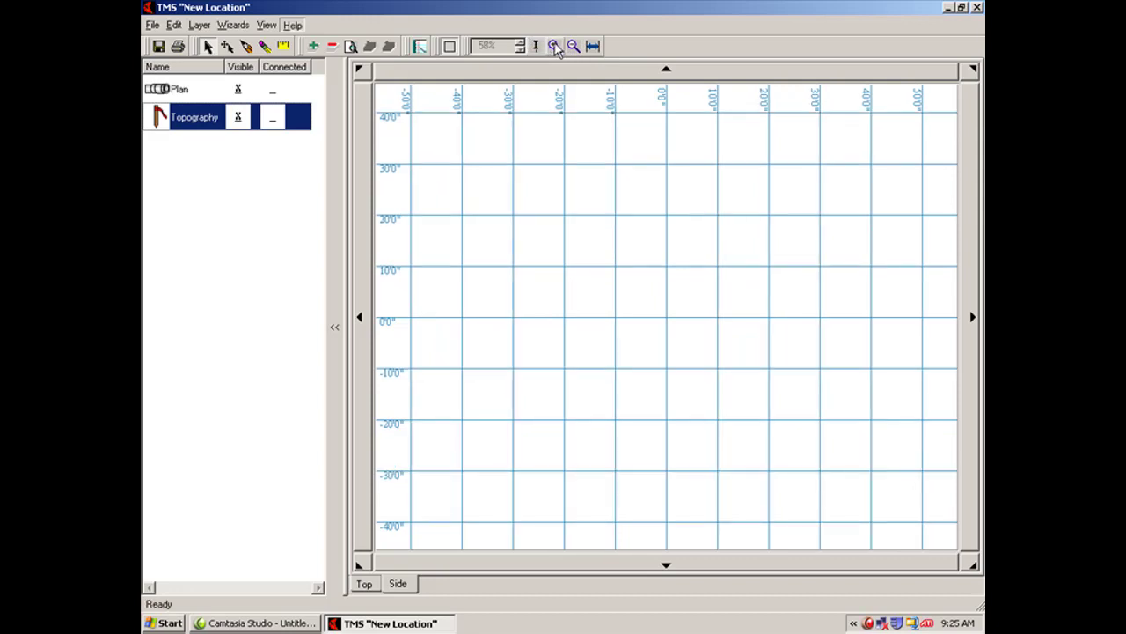
click(554, 46)
click(554, 46)
click(555, 47)
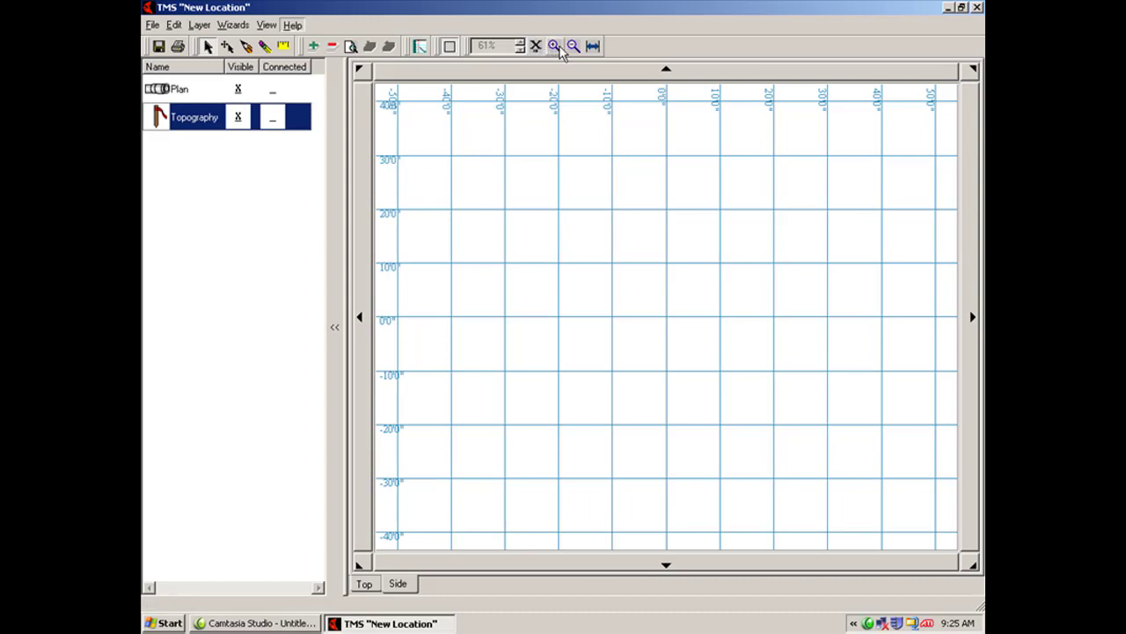
click(585, 47)
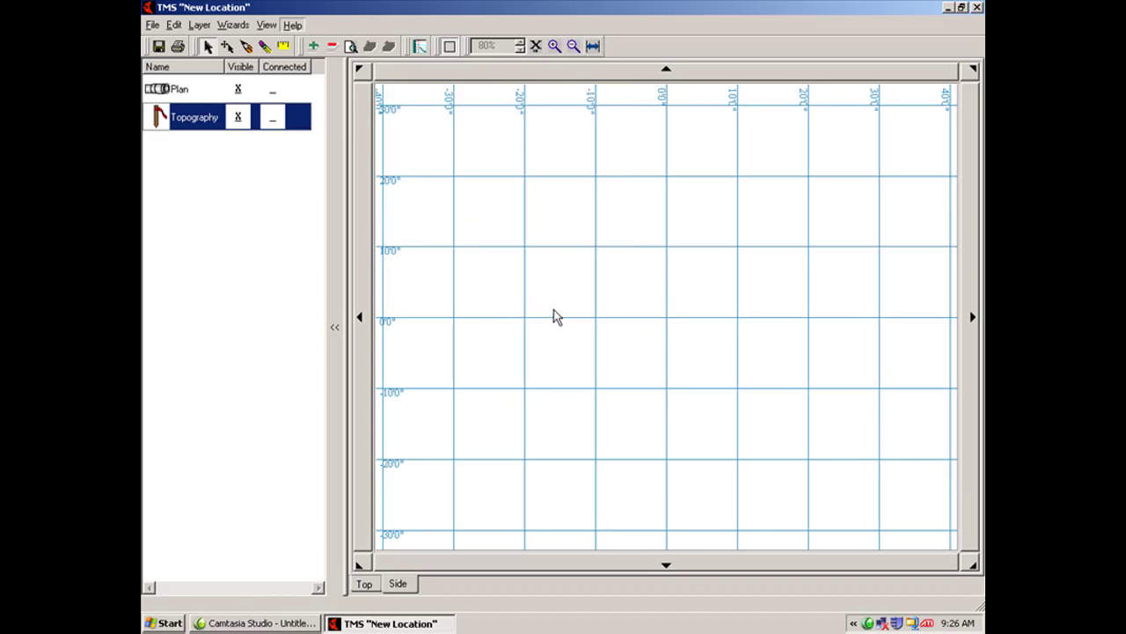
Pan the side-view grid up, down, sideways and diagonally, re-centring around 0'
click(367, 272)
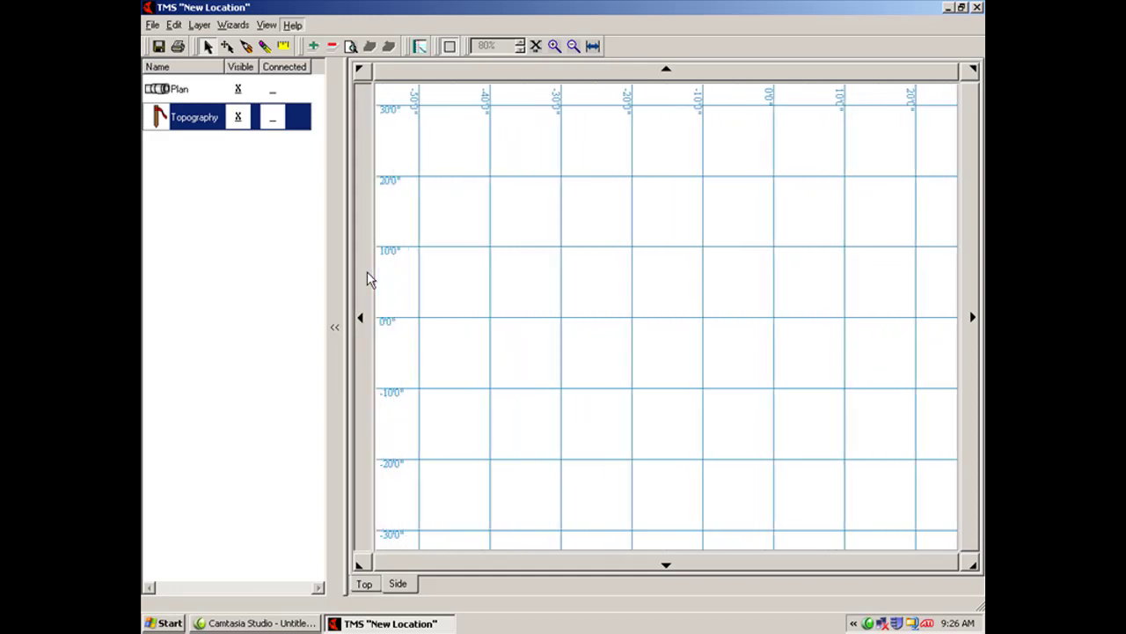
click(593, 48)
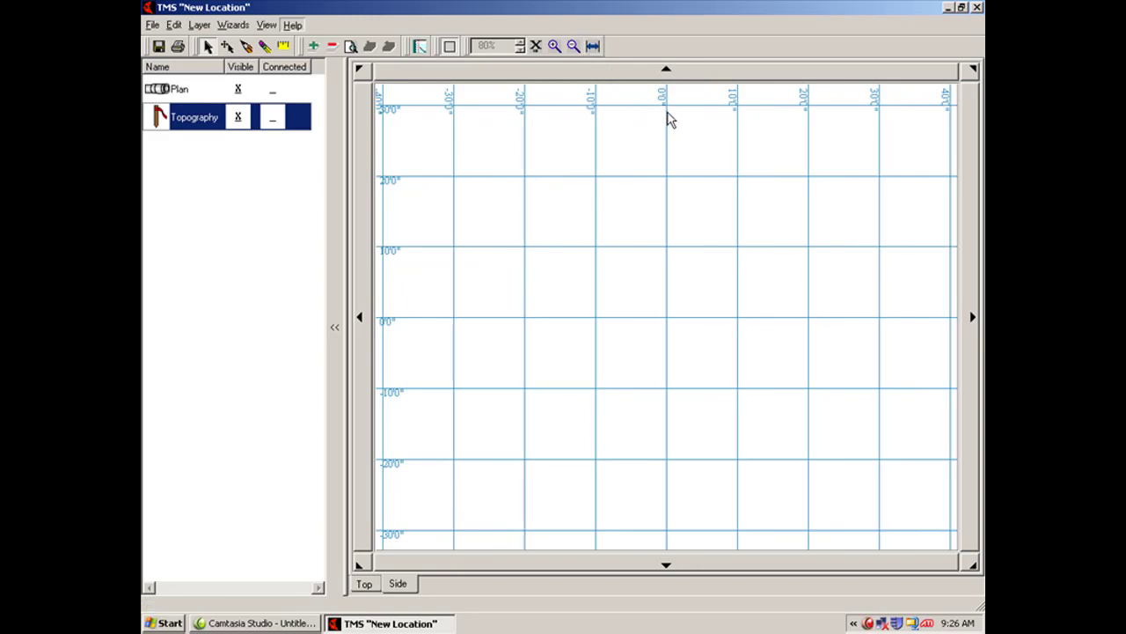
click(667, 79)
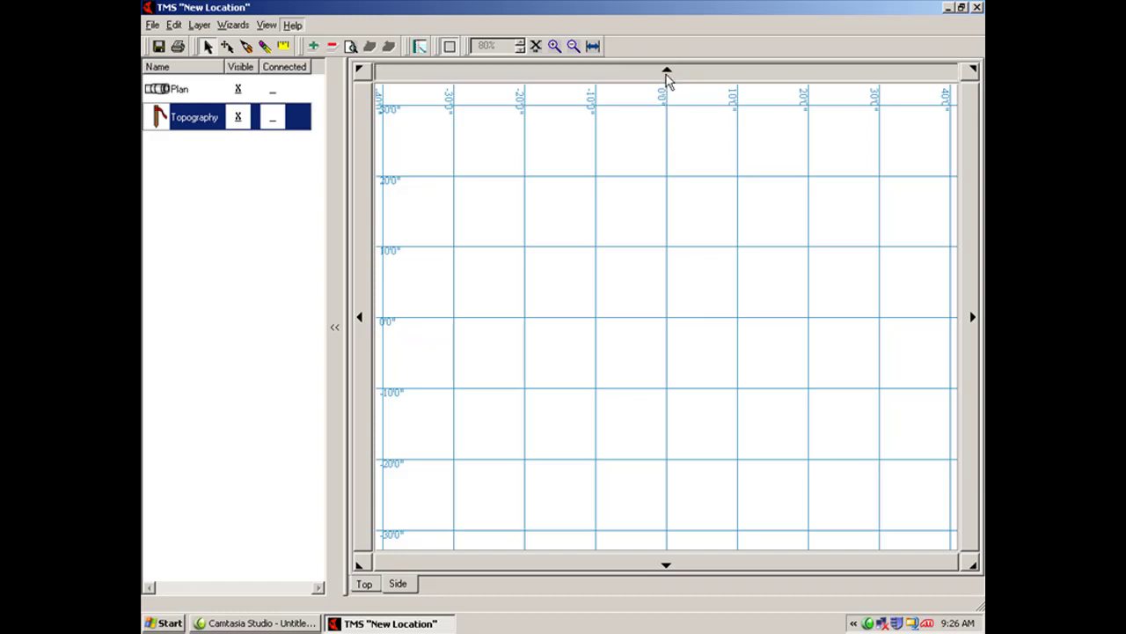
click(666, 568)
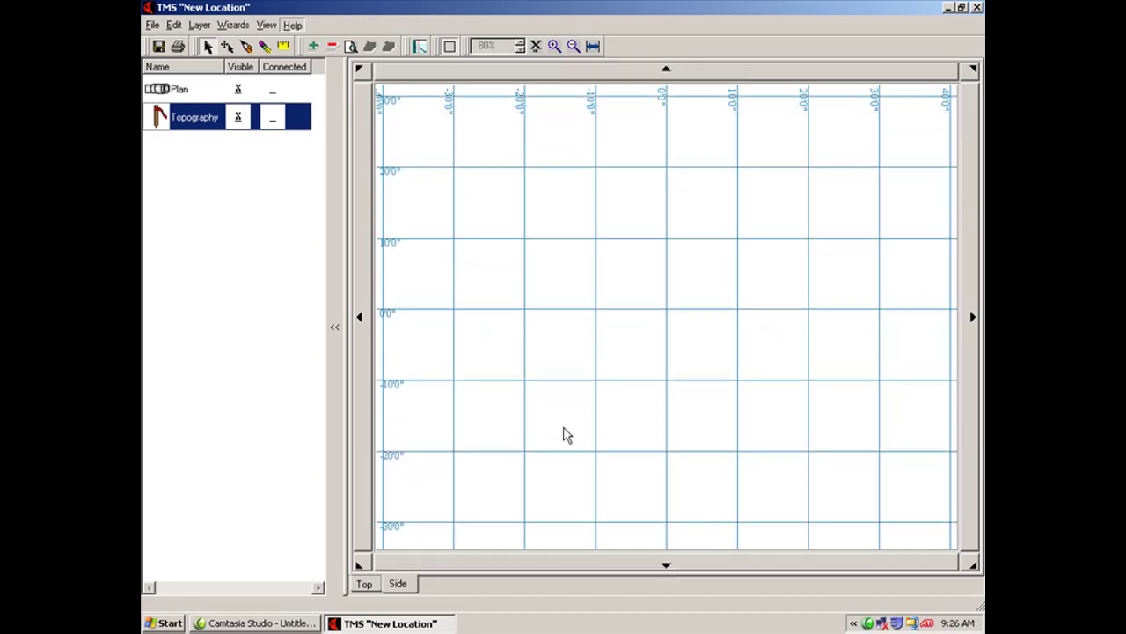
click(364, 318)
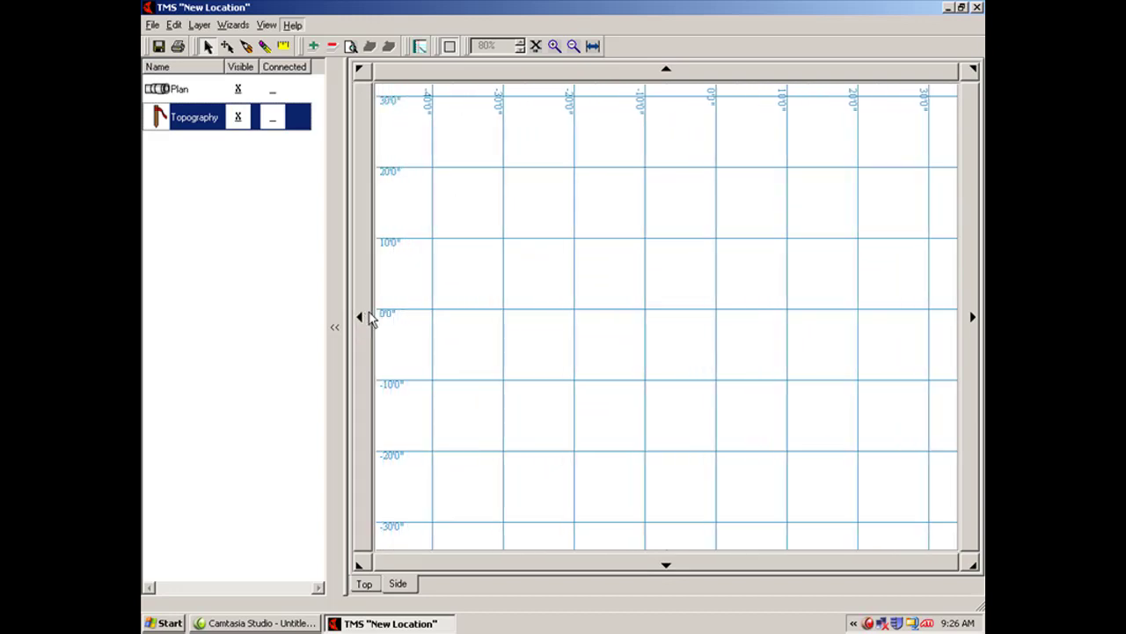
click(972, 321)
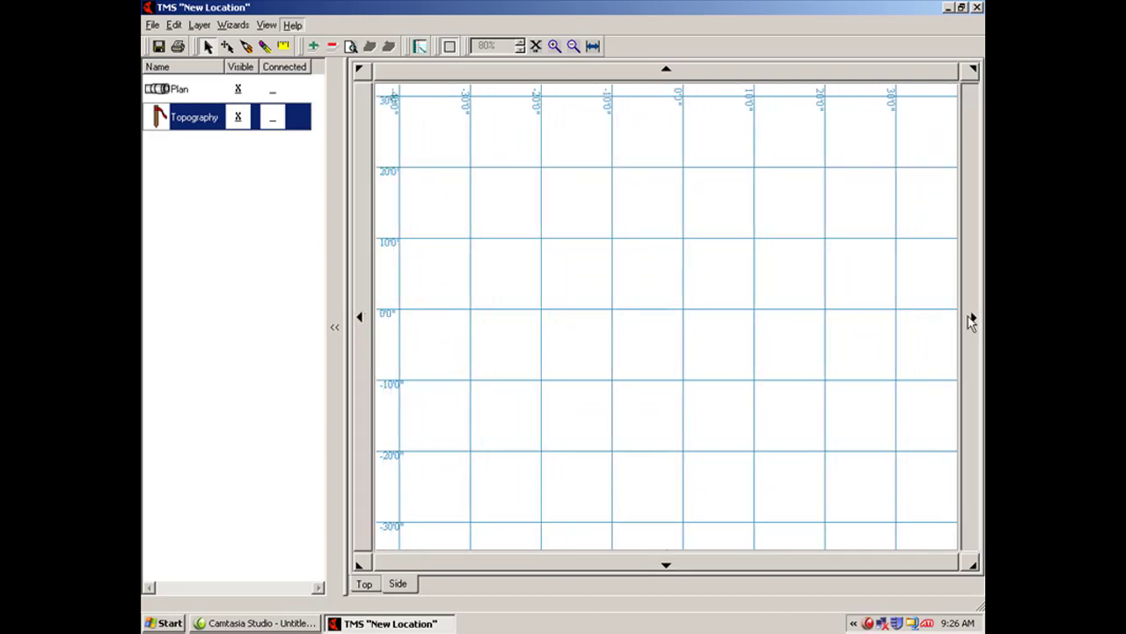
click(972, 72)
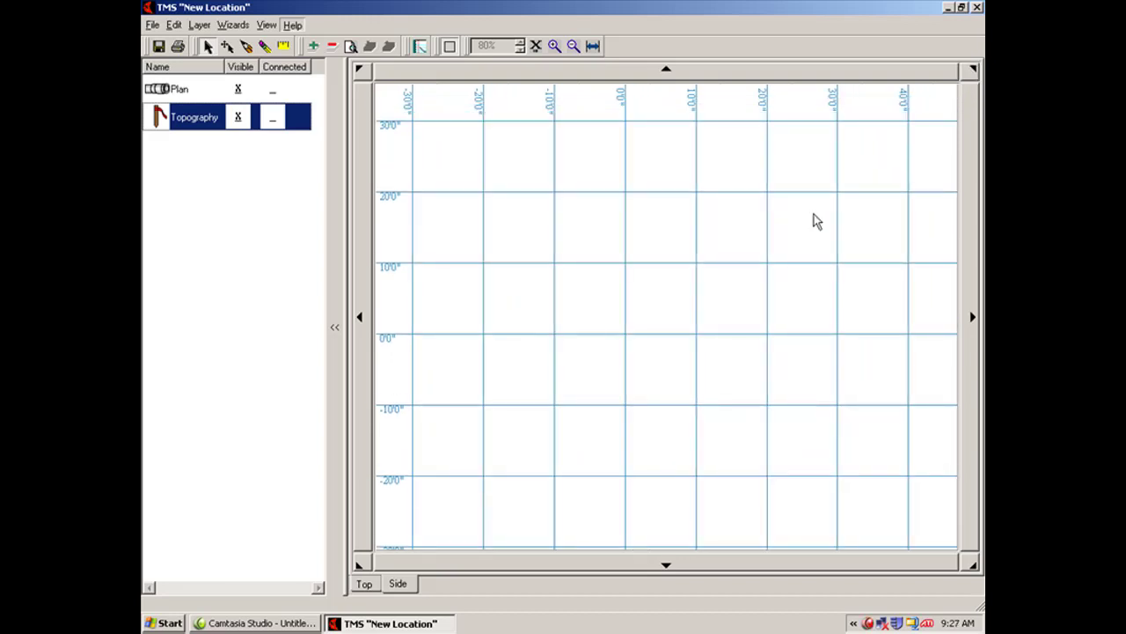
click(363, 566)
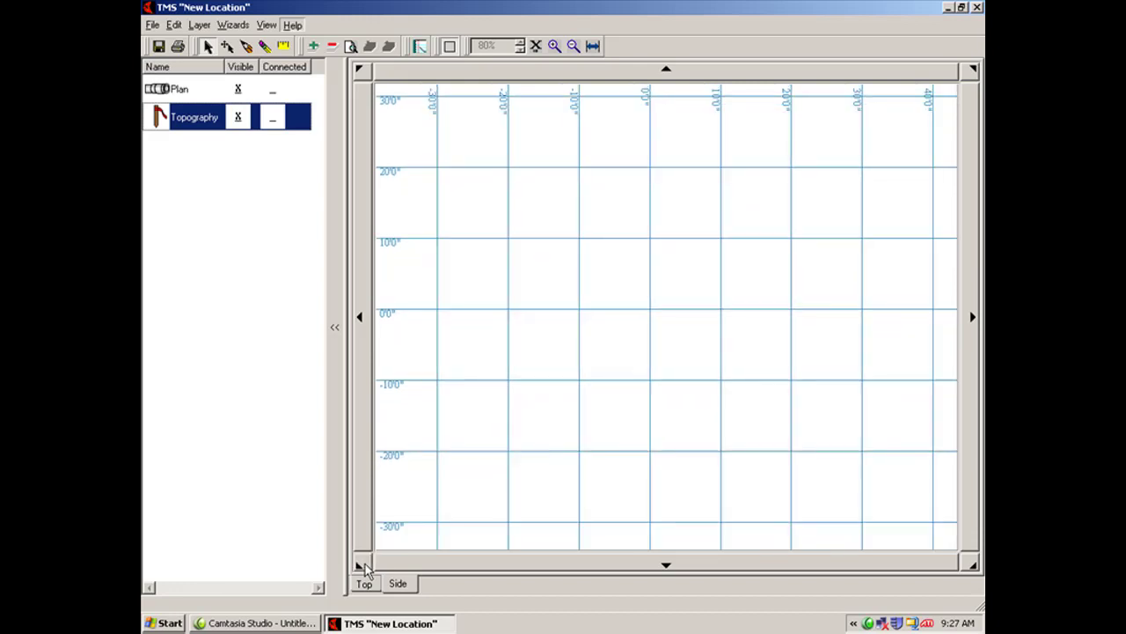
Look at the empty top view, then return to the side view
click(398, 585)
click(364, 584)
click(364, 584)
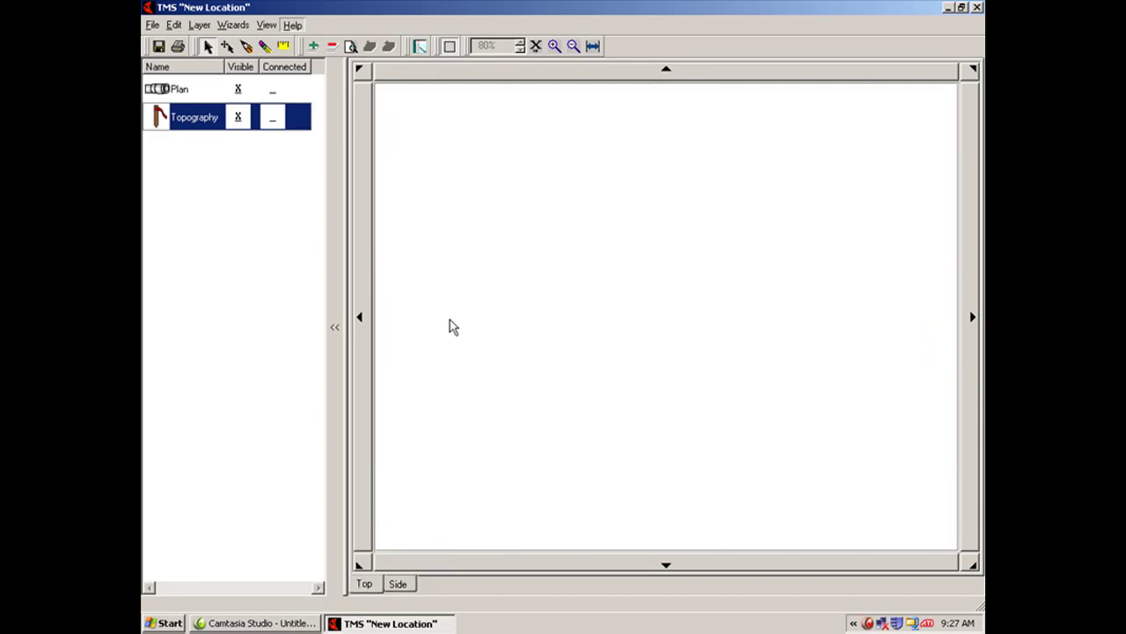
click(398, 586)
Return to the Side view and narrow the layer list panel, then widen it again
click(400, 584)
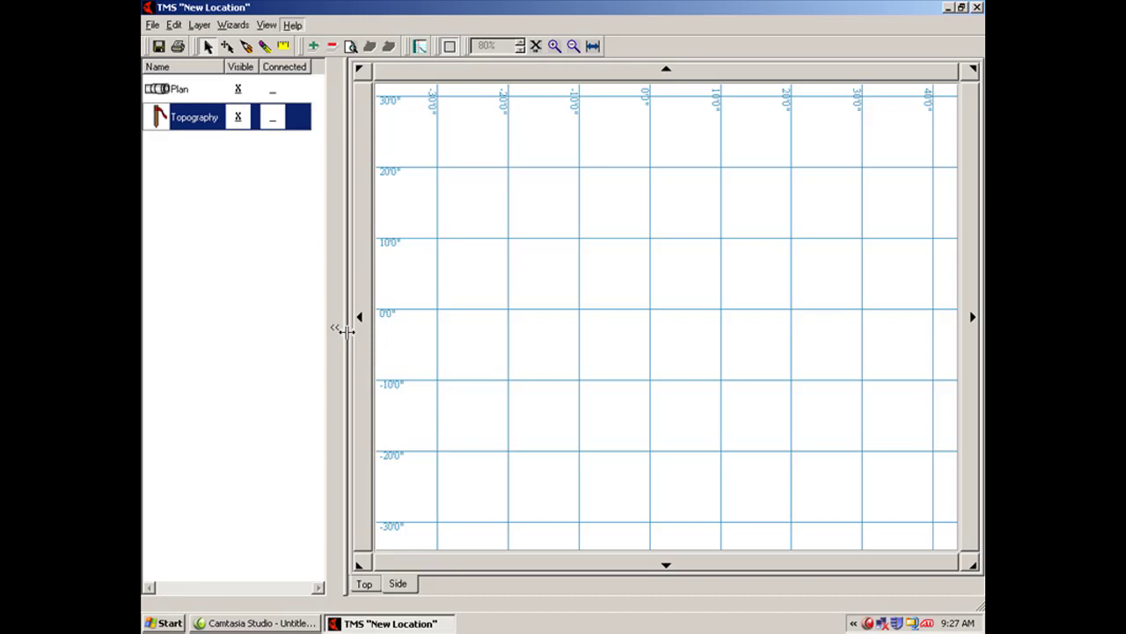
drag(347, 329, 277, 321)
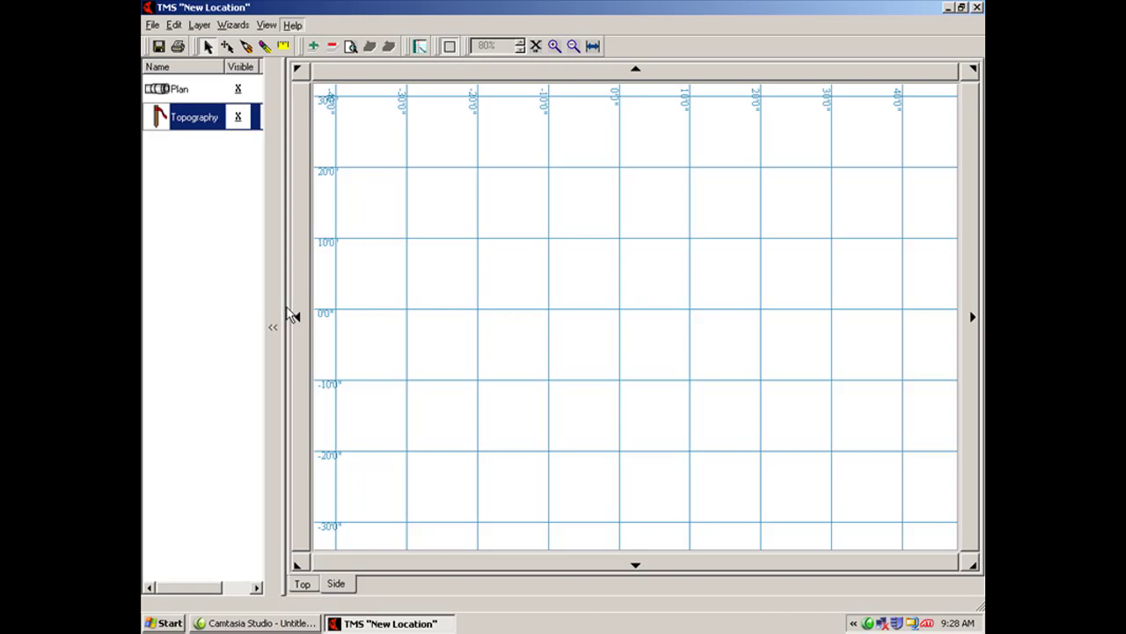
drag(285, 305, 349, 309)
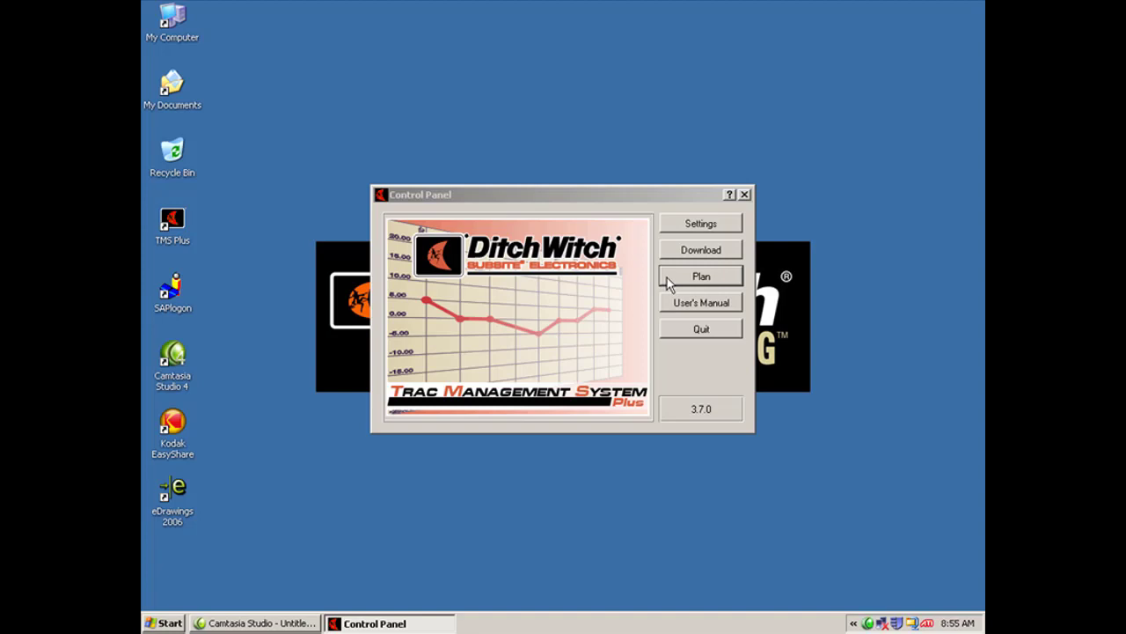
Start a new job file from Plan, named 'Download 1' in the data folder
click(667, 279)
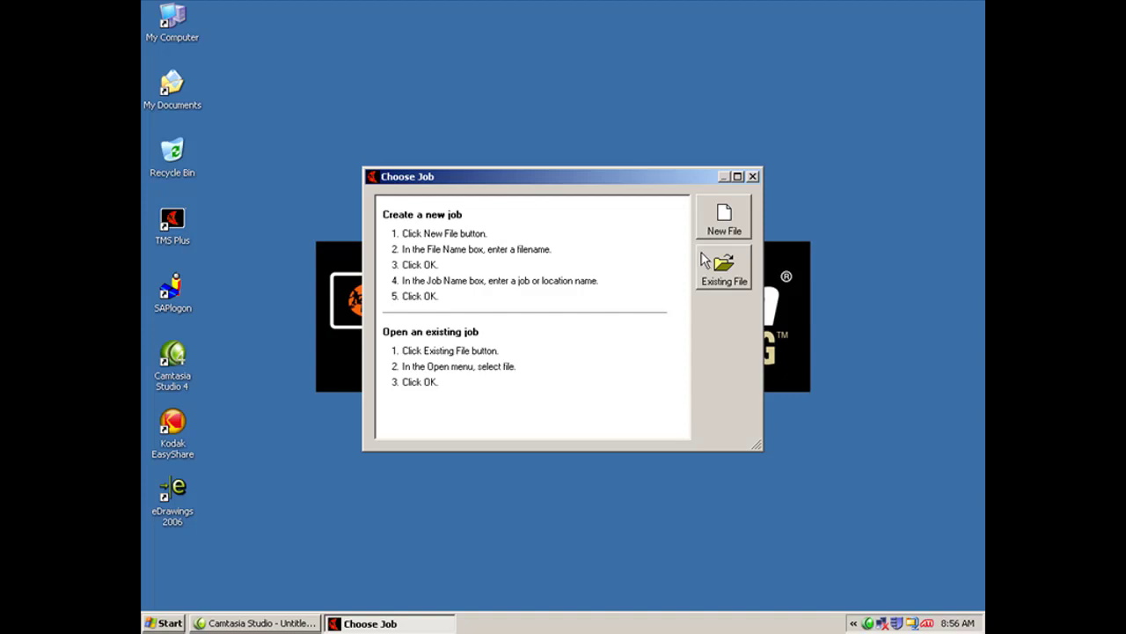
click(704, 233)
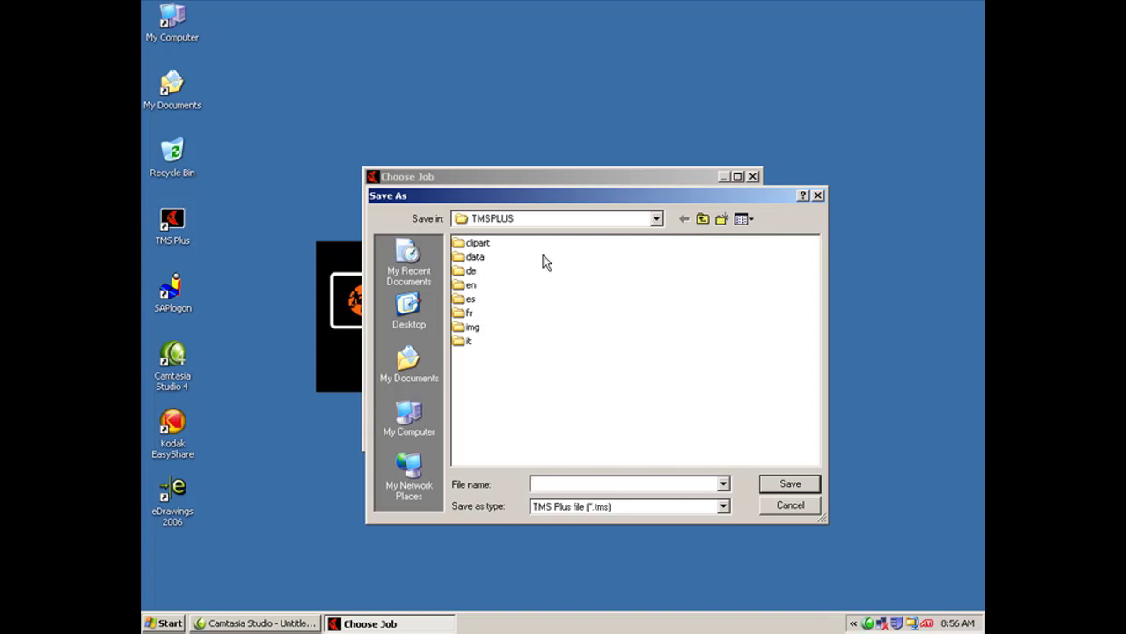
double_click(475, 257)
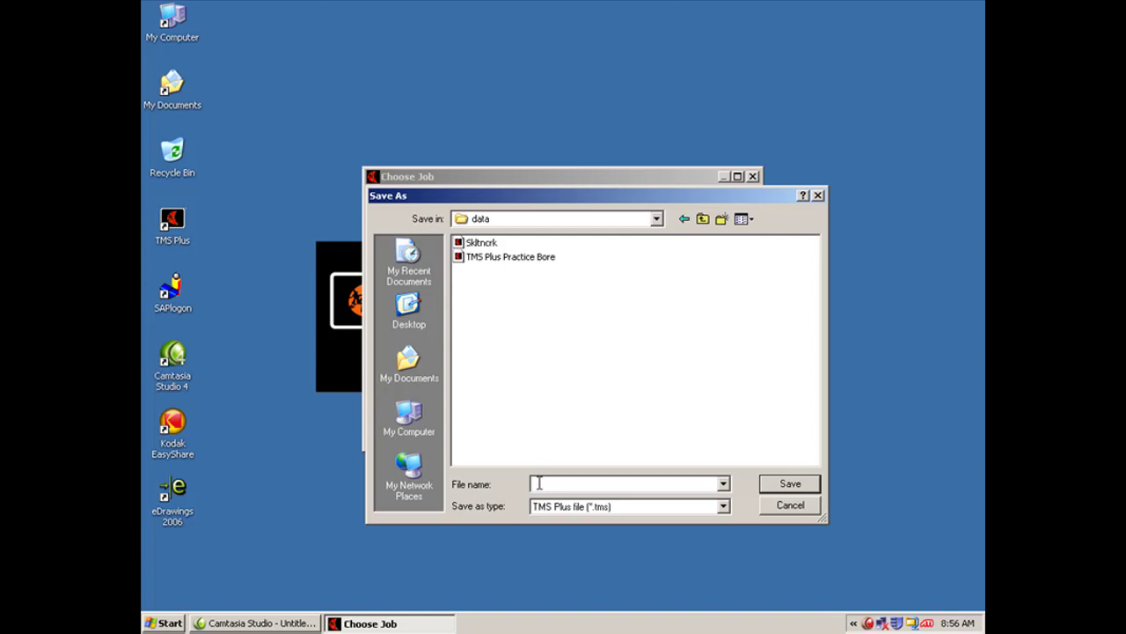
text(Download 1)
Save the Download 1 job and add a Pilot Bore layer to it
click(764, 484)
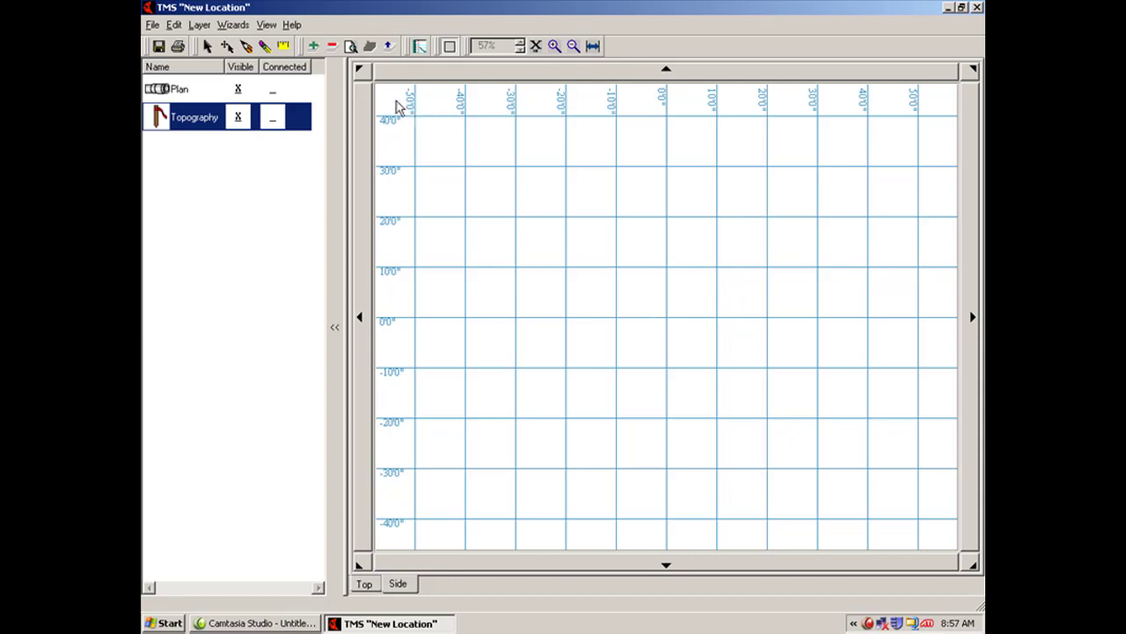
click(313, 47)
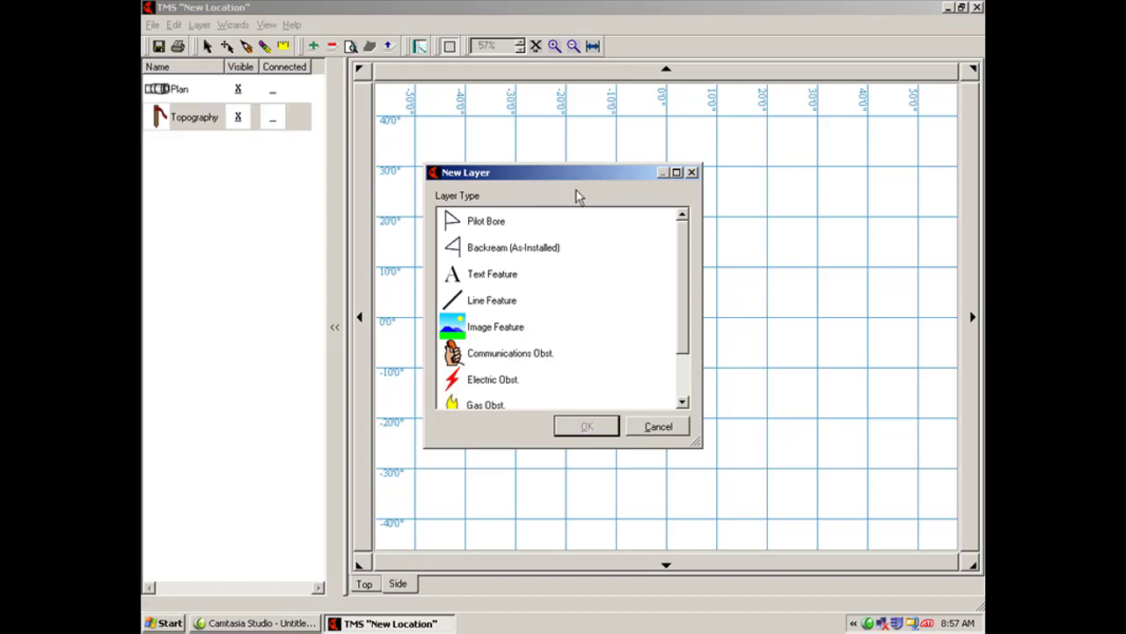
double_click(487, 224)
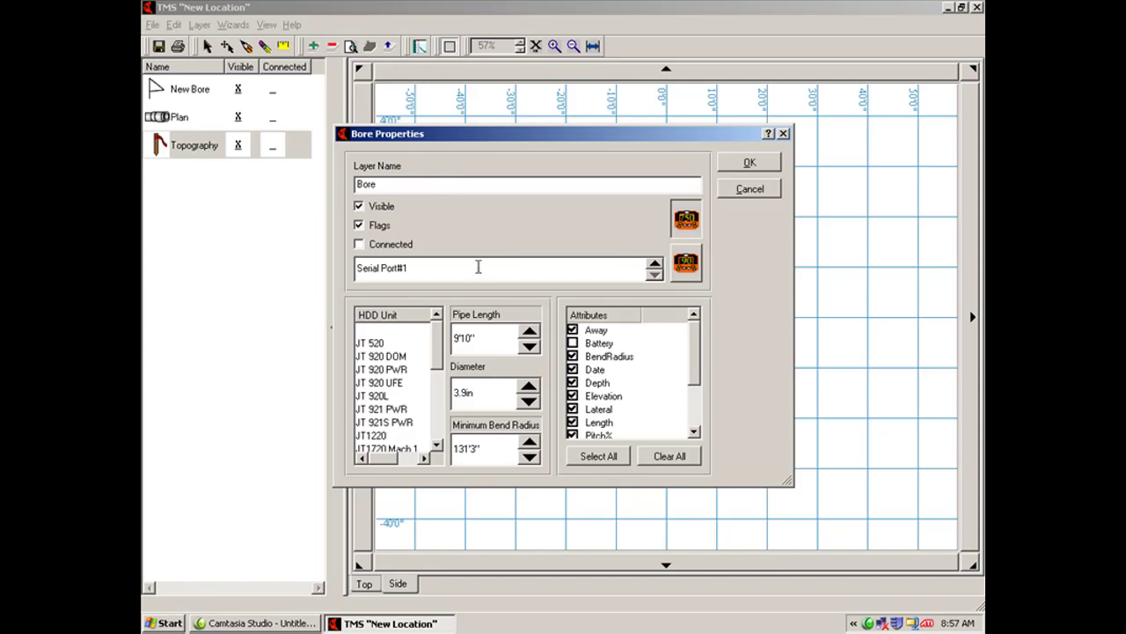
In Bore Properties, enable Flags and set the HDD unit to JT1220 (10'0" pipe, 105'0" bend radius)
drag(386, 183, 353, 183)
click(435, 187)
click(359, 224)
scroll(421, 356, down, 3)
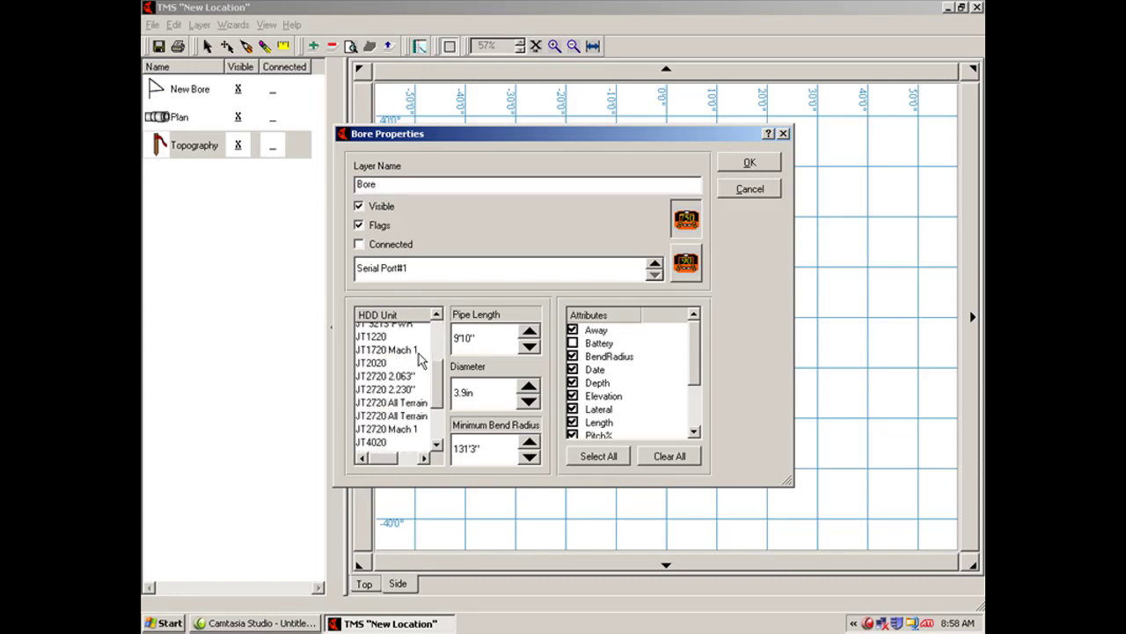
scroll(421, 356, down, 2)
scroll(420, 356, up, 3)
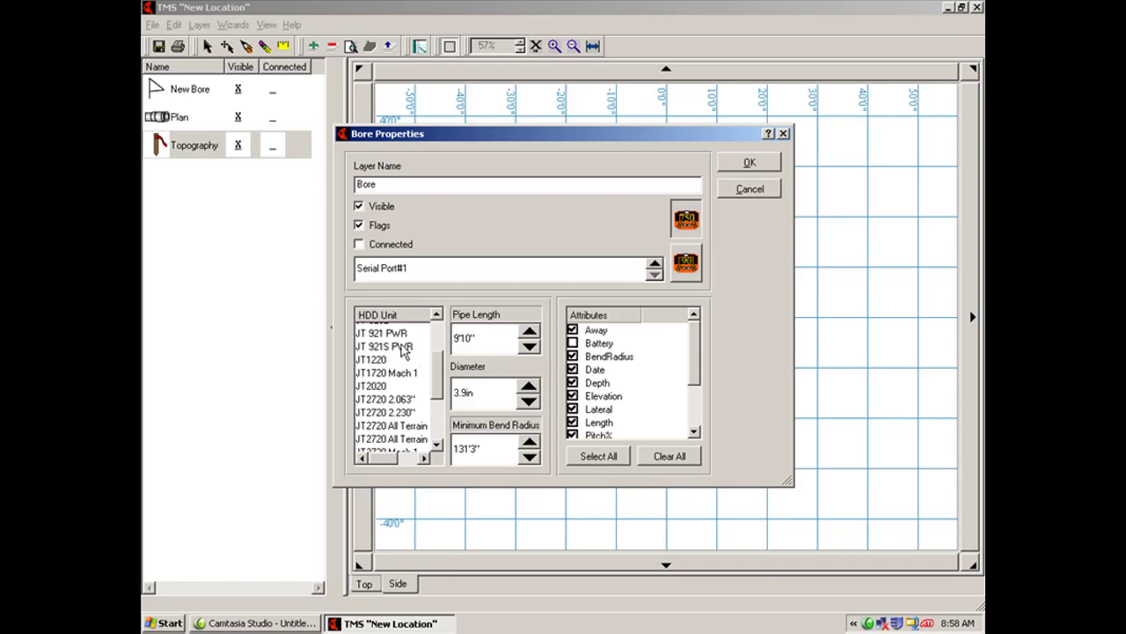
click(378, 361)
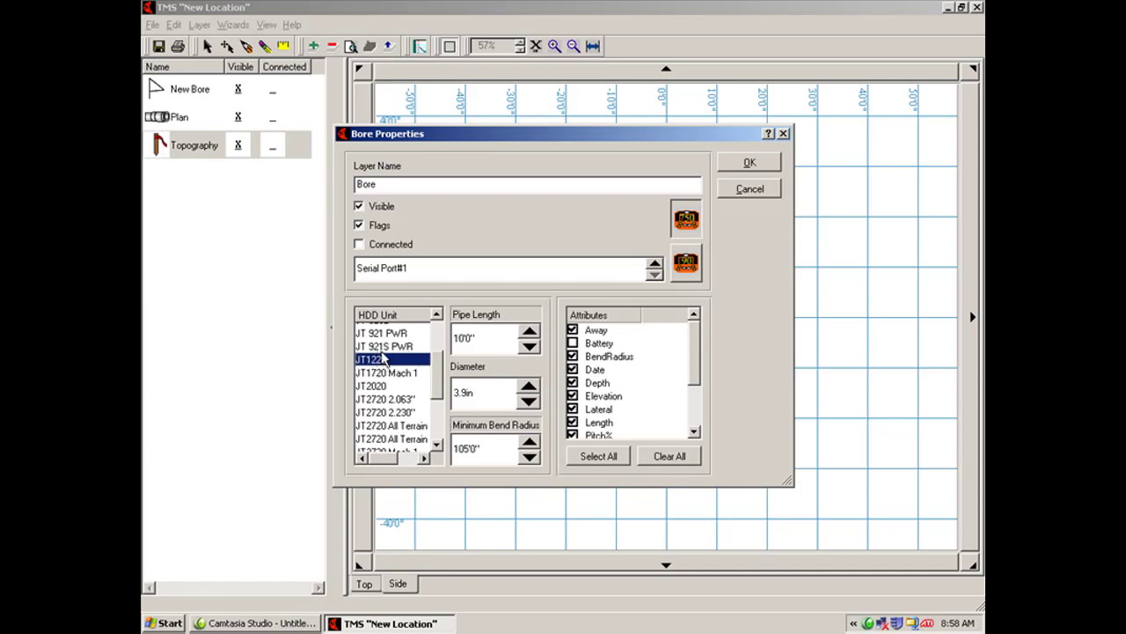
click(378, 389)
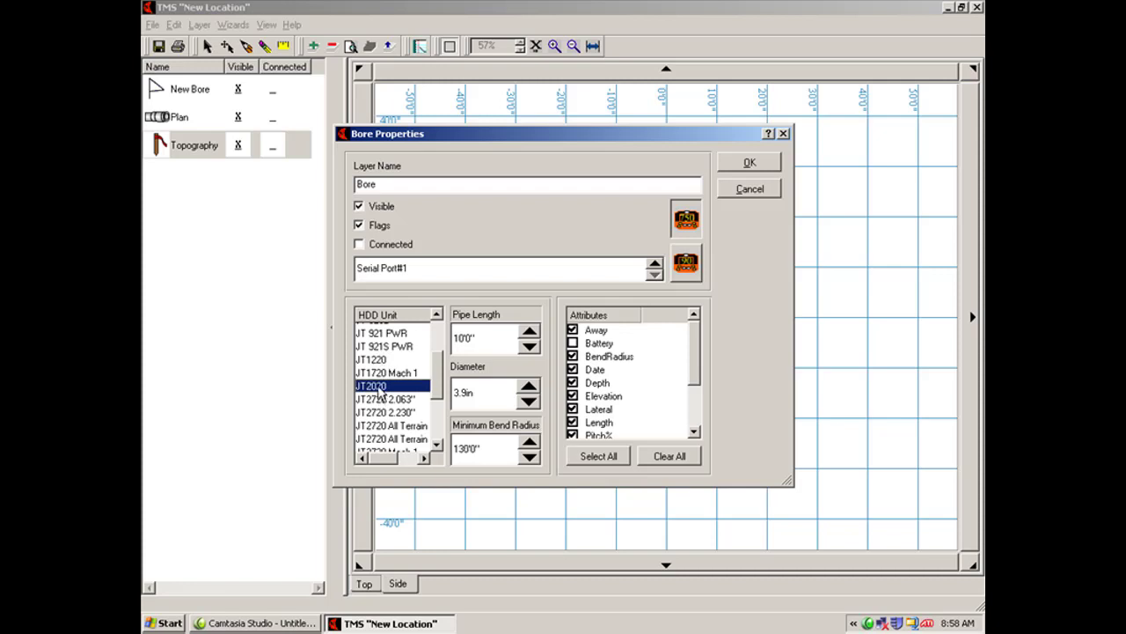
click(418, 397)
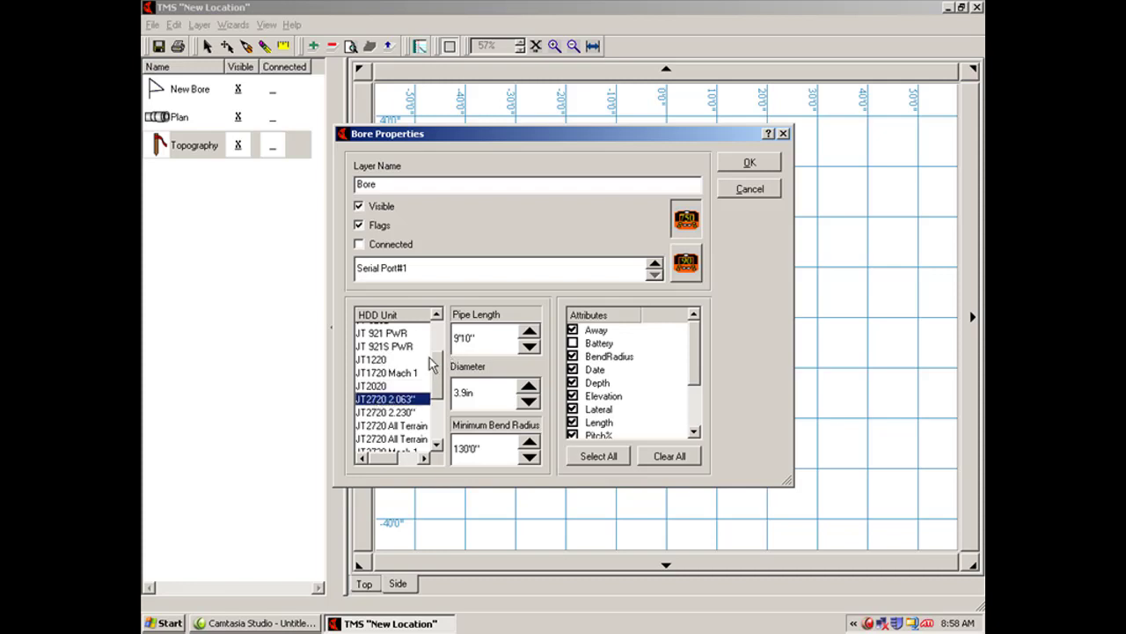
click(393, 360)
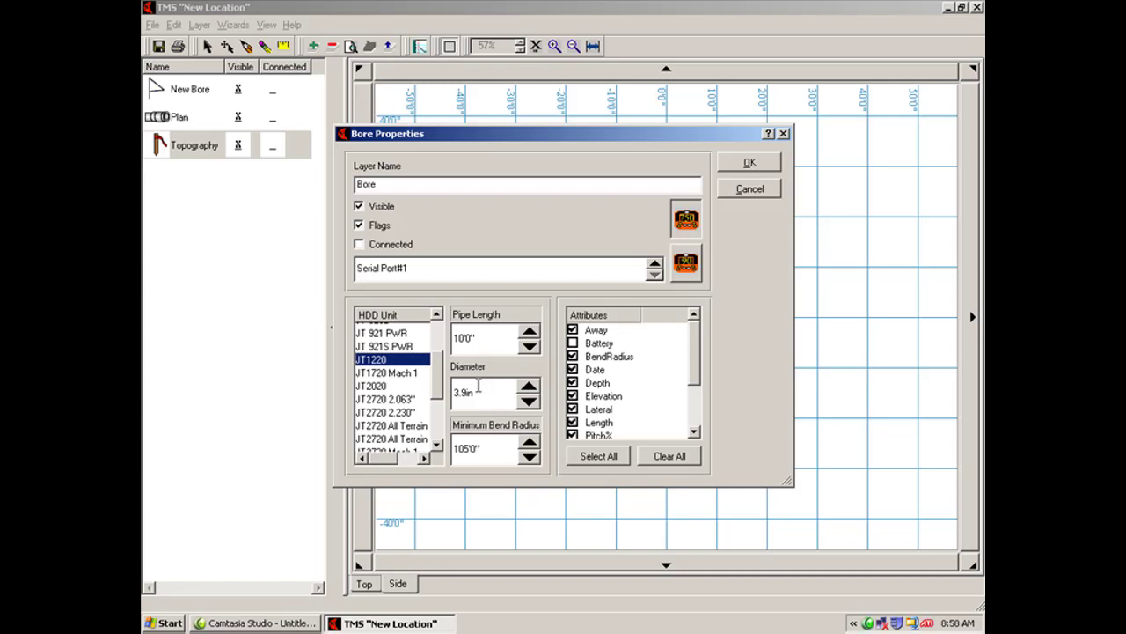
Try a 4.9in bore diameter, then set it back to 3.9in
drag(482, 389, 452, 391)
click(479, 391)
click(526, 388)
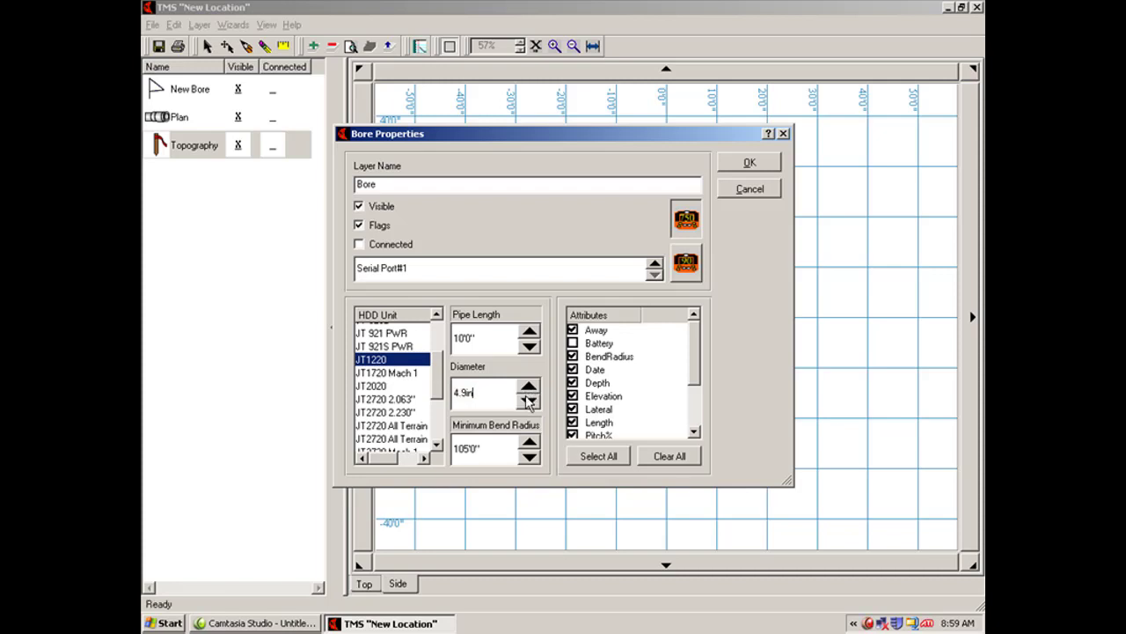
click(529, 401)
Choose the JT1220 drill unit after trying JT2720, and check the 105'0" minimum bend radius
click(389, 427)
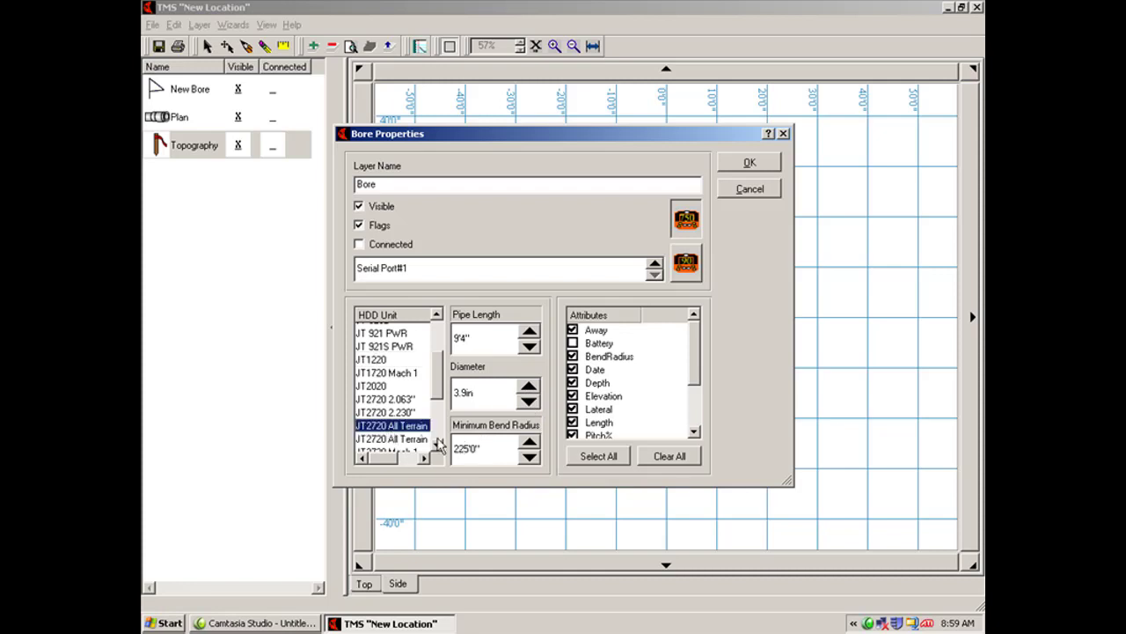
click(379, 361)
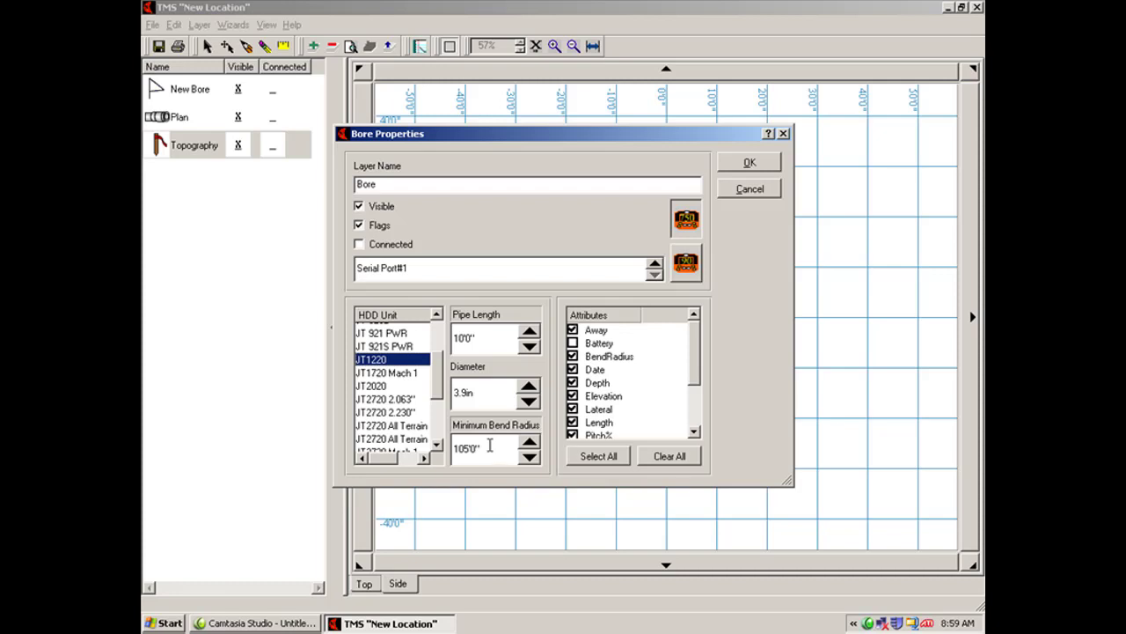
drag(488, 446, 453, 447)
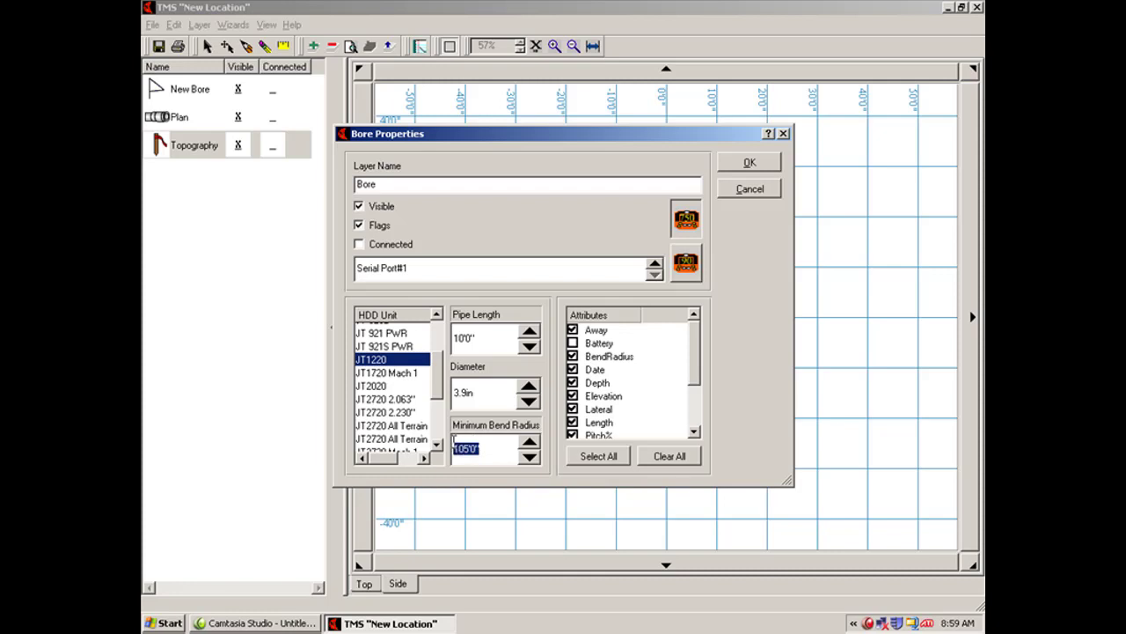
click(499, 448)
Turn the Date and BendRadius attributes off and back on
click(573, 370)
click(573, 356)
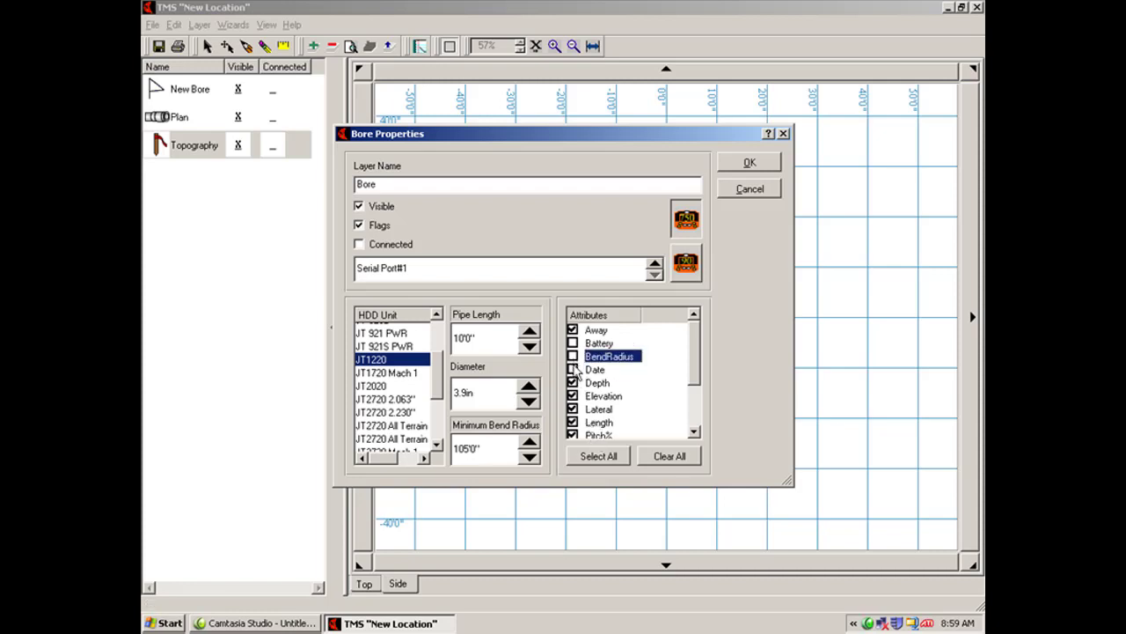
click(573, 356)
click(573, 369)
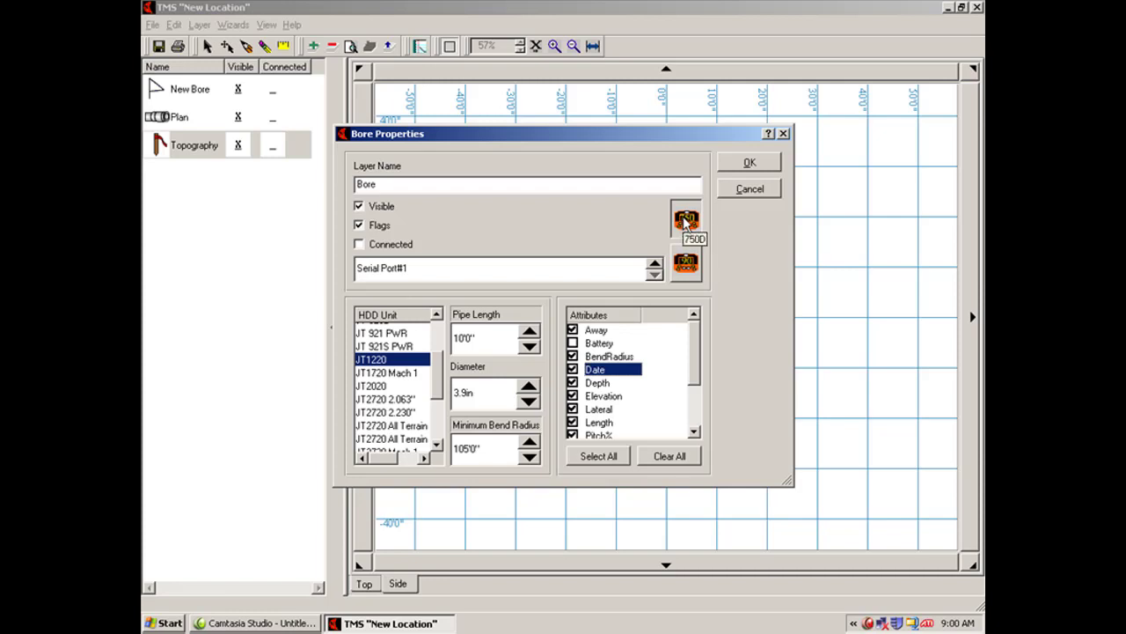
Confirm Bore Properties to add the Bore layer, then bring up the Choose Type import dialog
click(745, 164)
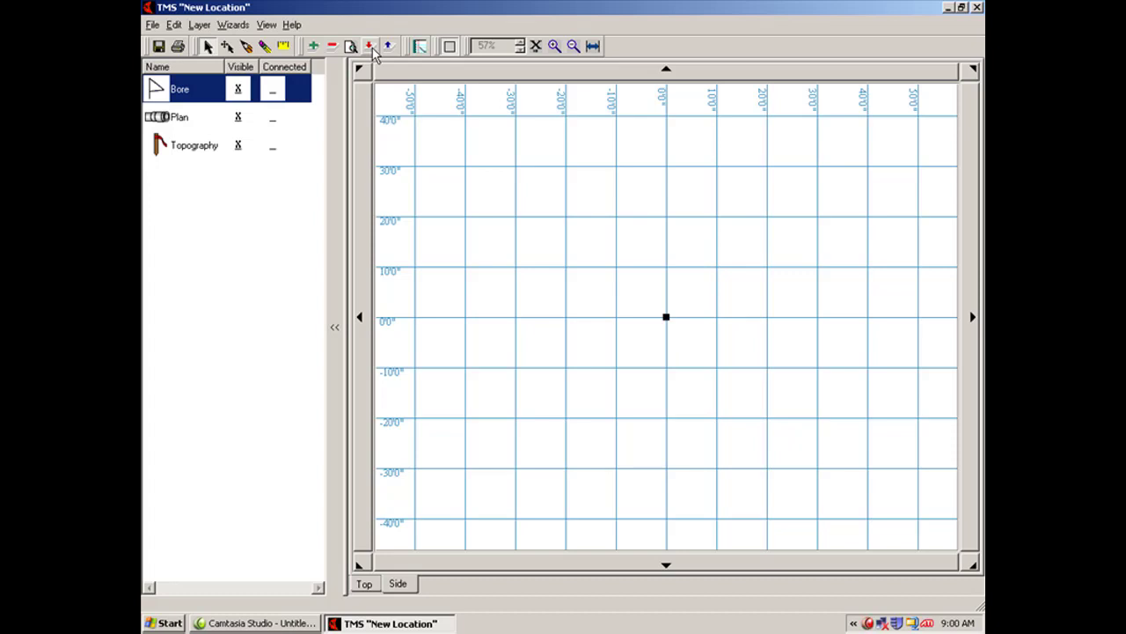
click(370, 48)
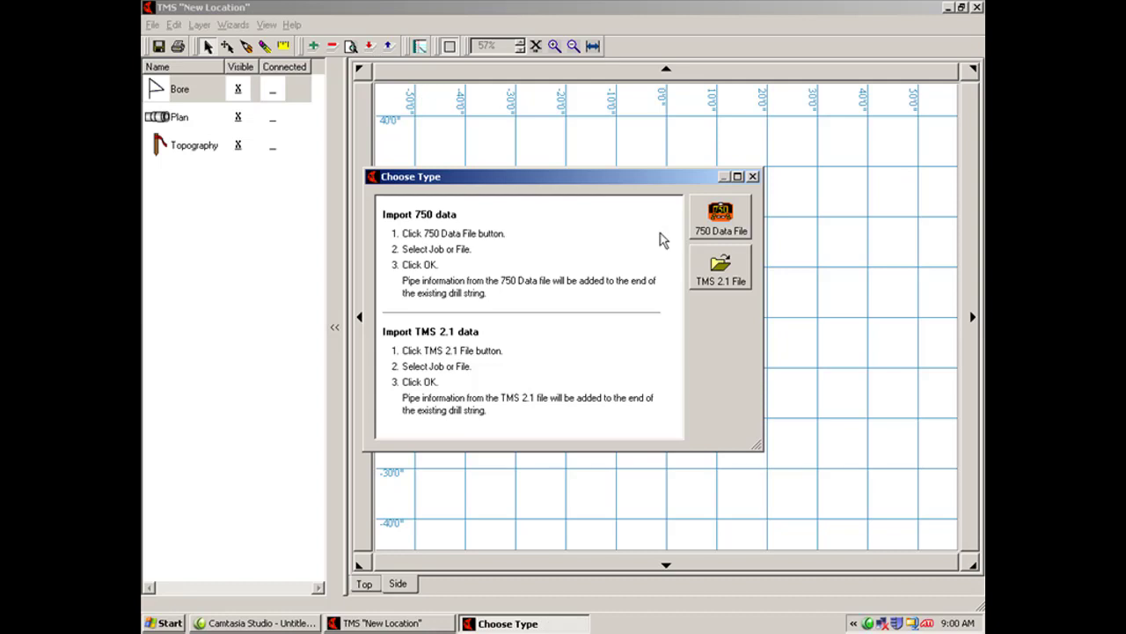
Import the .750 file from the data folder as a 750 Data File
click(697, 231)
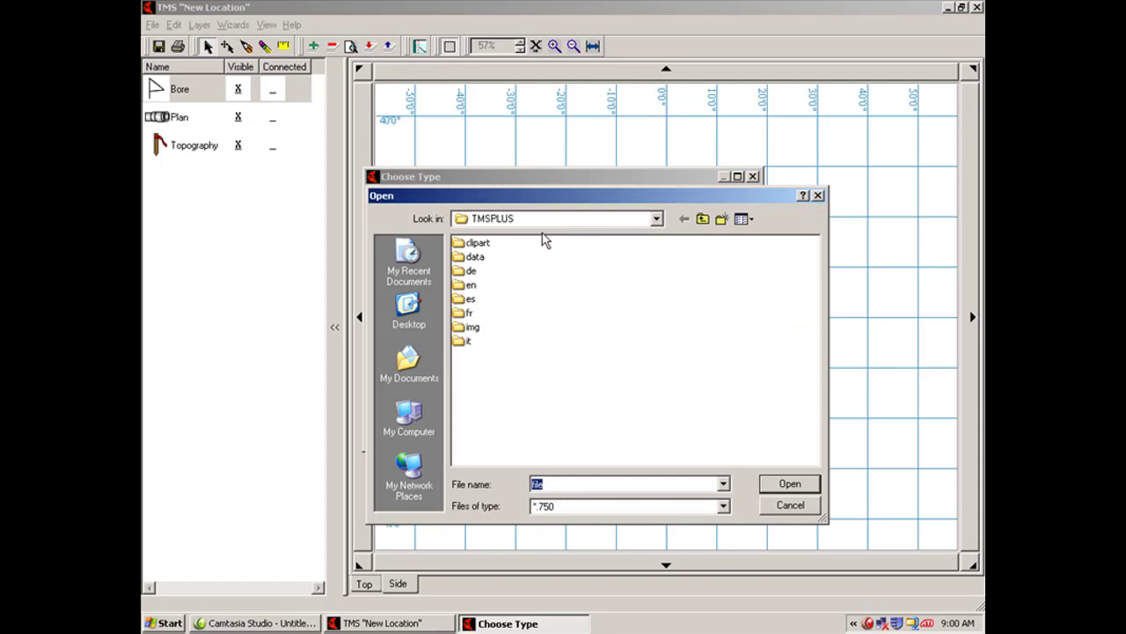
double_click(475, 257)
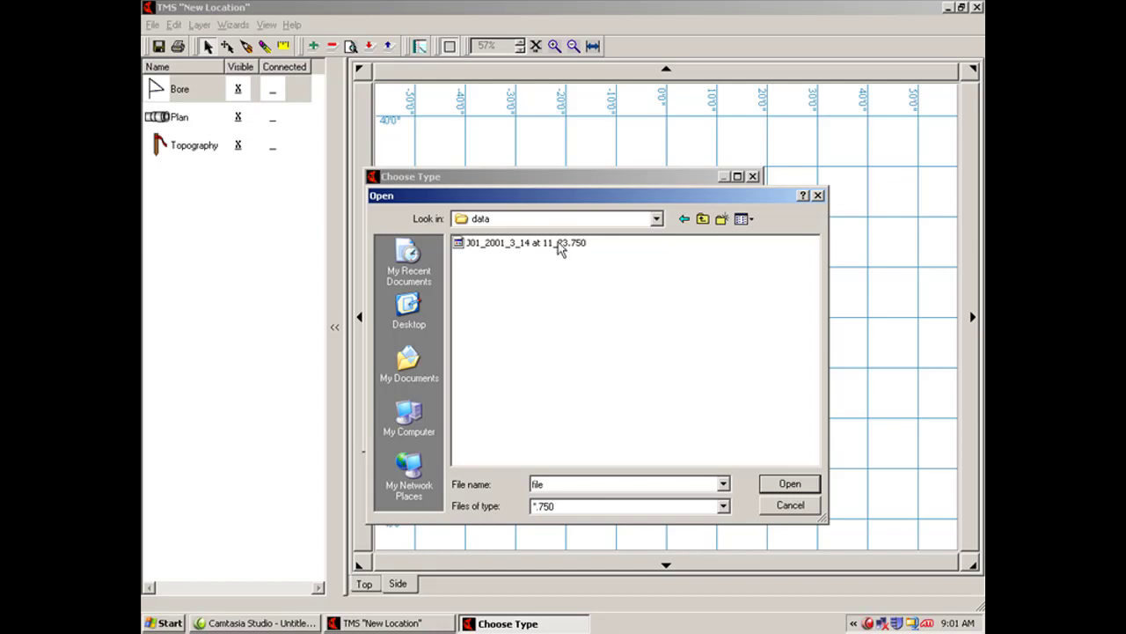
double_click(556, 246)
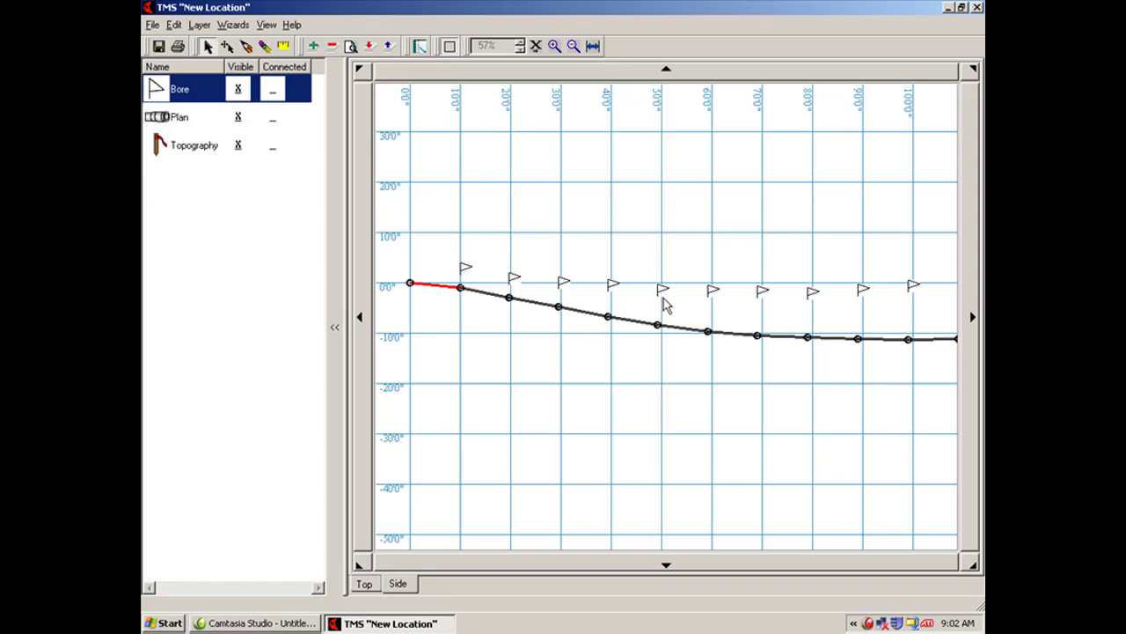
Pan the side view forward along the bore and back toward its start
click(972, 313)
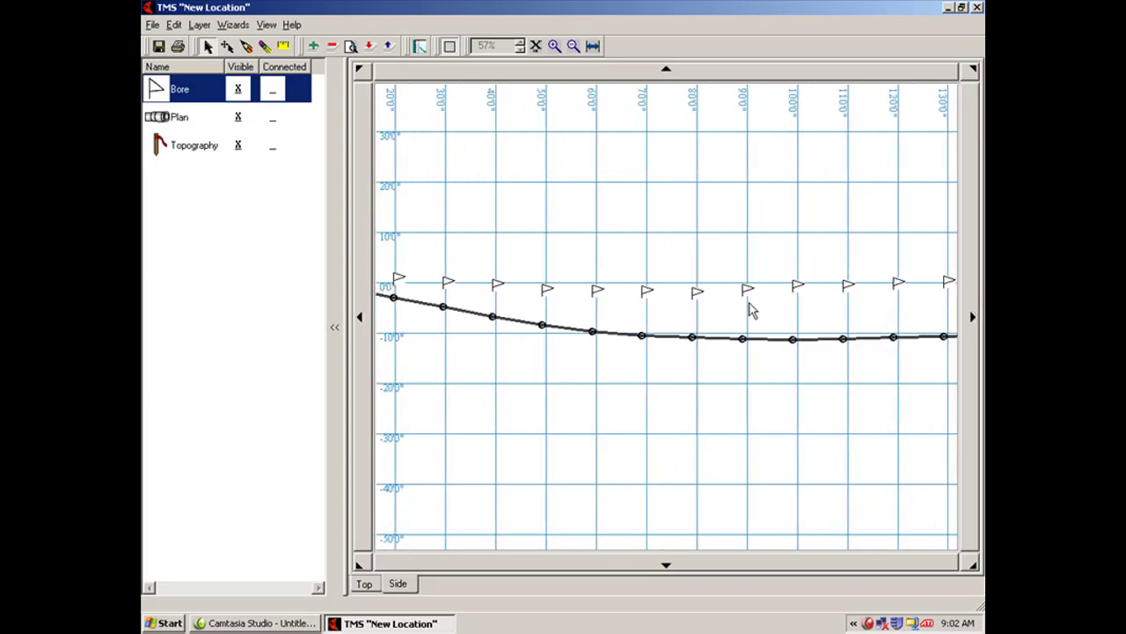
click(362, 260)
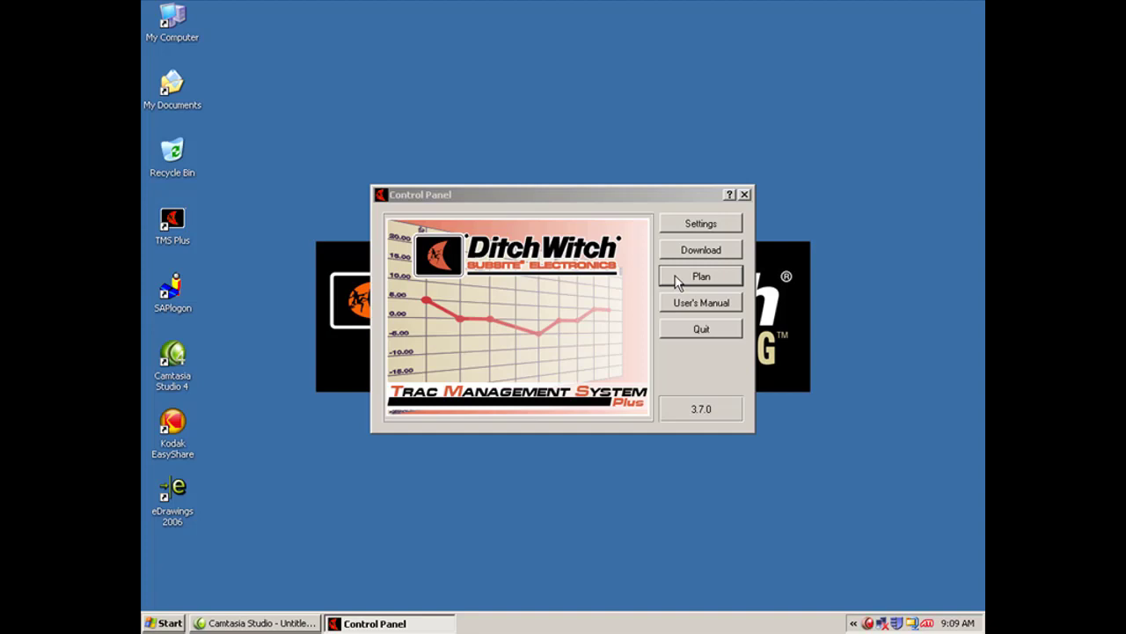
Open the Skeleton Creek job file as an existing plan file
click(677, 279)
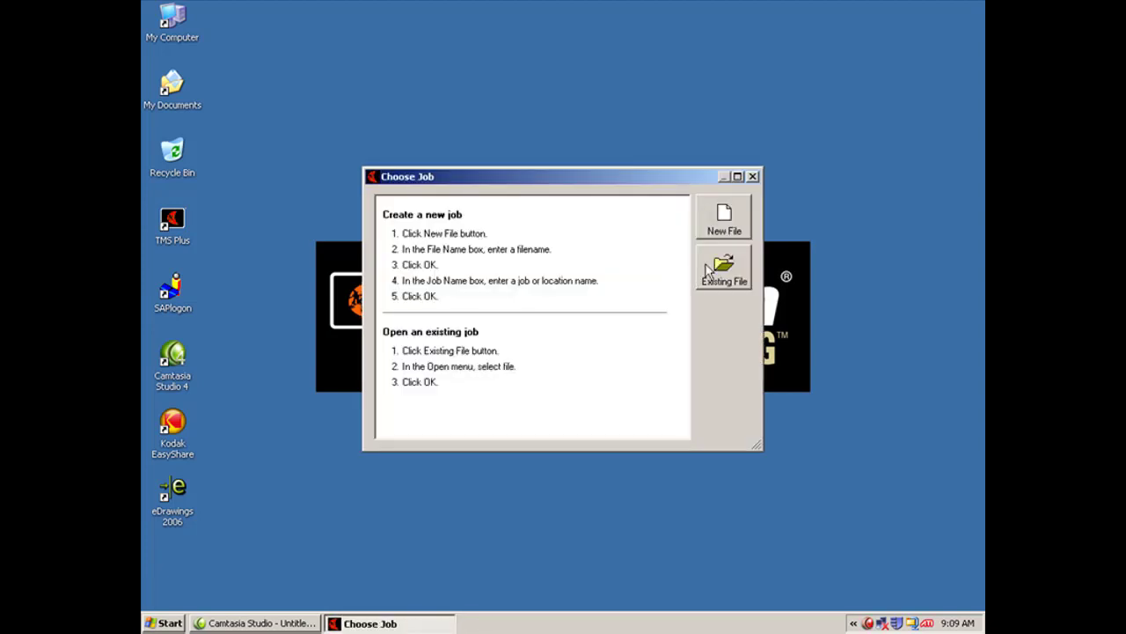
click(709, 273)
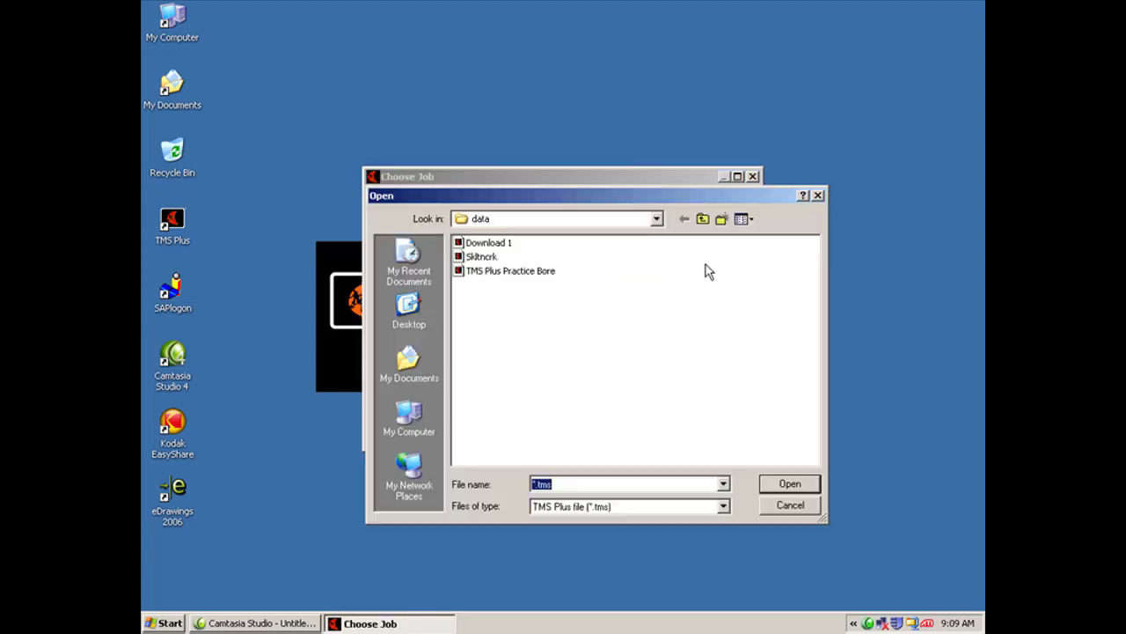
double_click(482, 256)
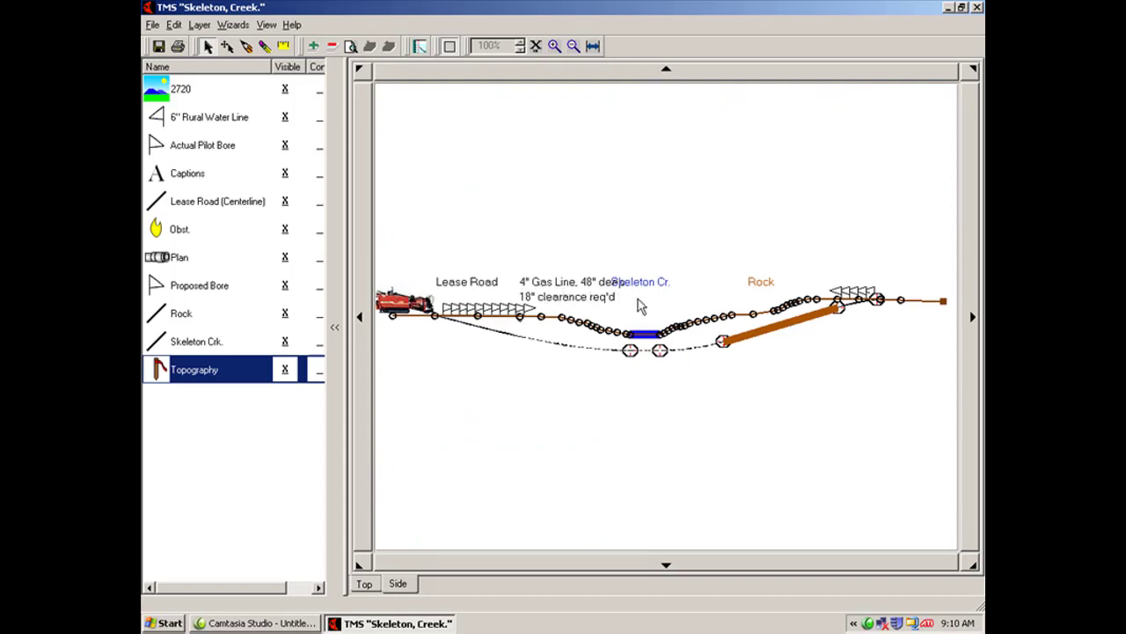
Zoom the side view to 290% on the Lease Road and gas-line start of the profile
scroll(641, 306, up, 3)
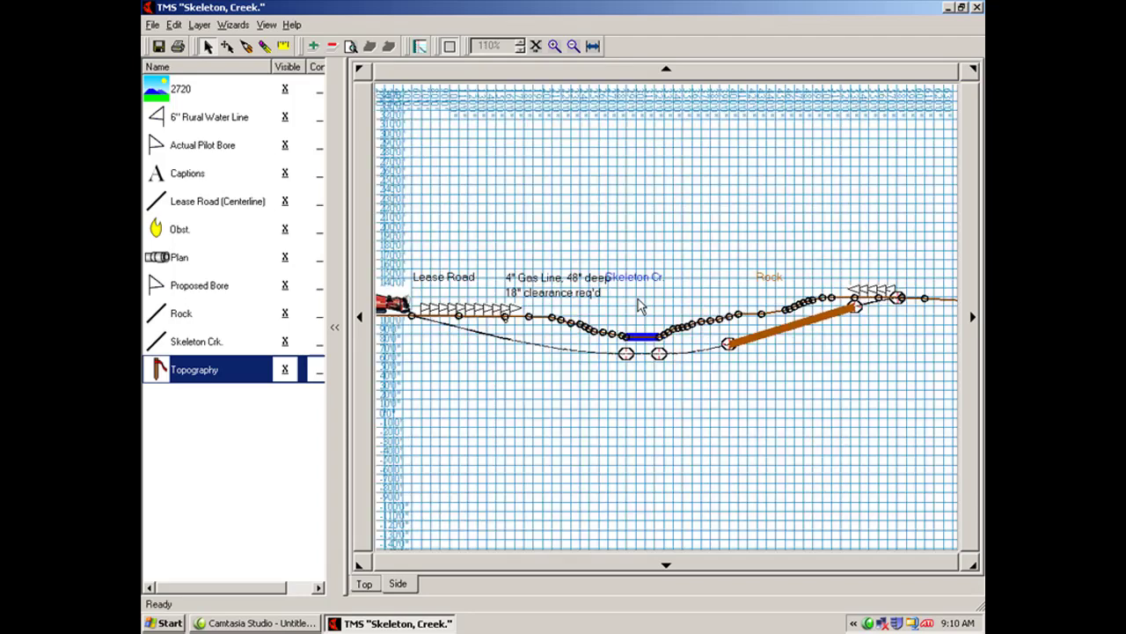
scroll(641, 305, up, 4)
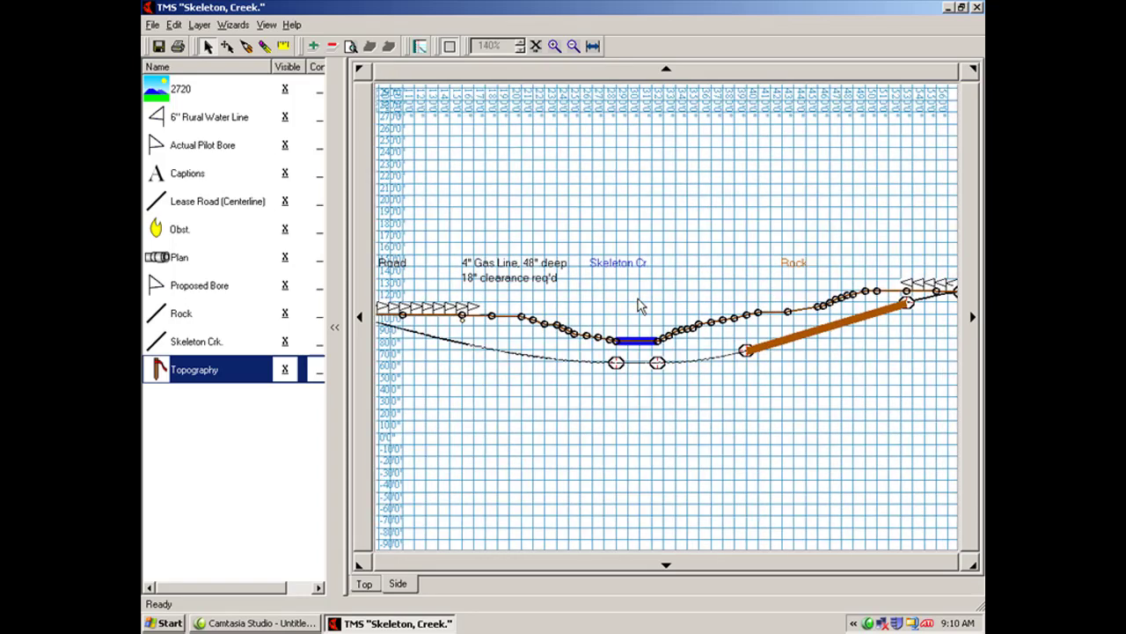
scroll(640, 305, up, 5)
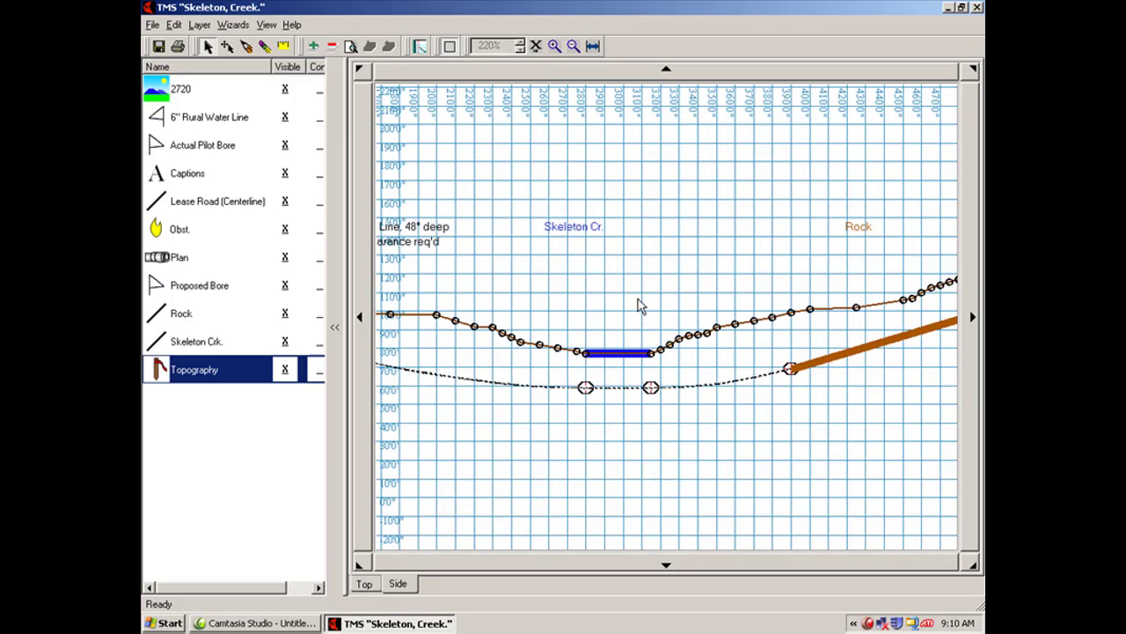
scroll(641, 305, down, 3)
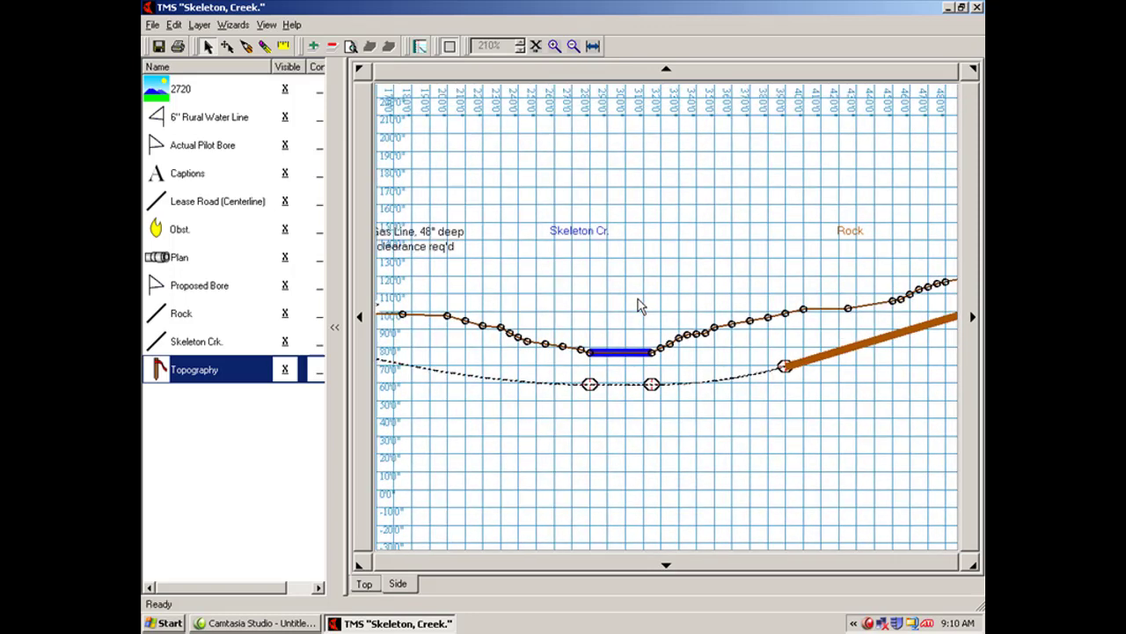
scroll(641, 305, down, 2)
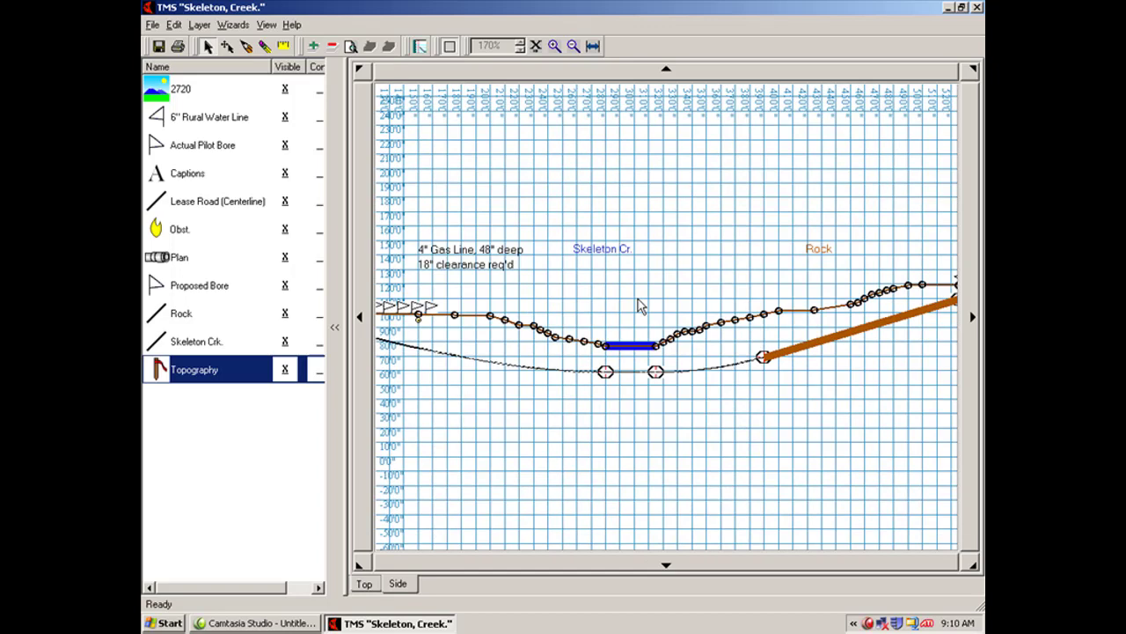
scroll(641, 305, up, 5)
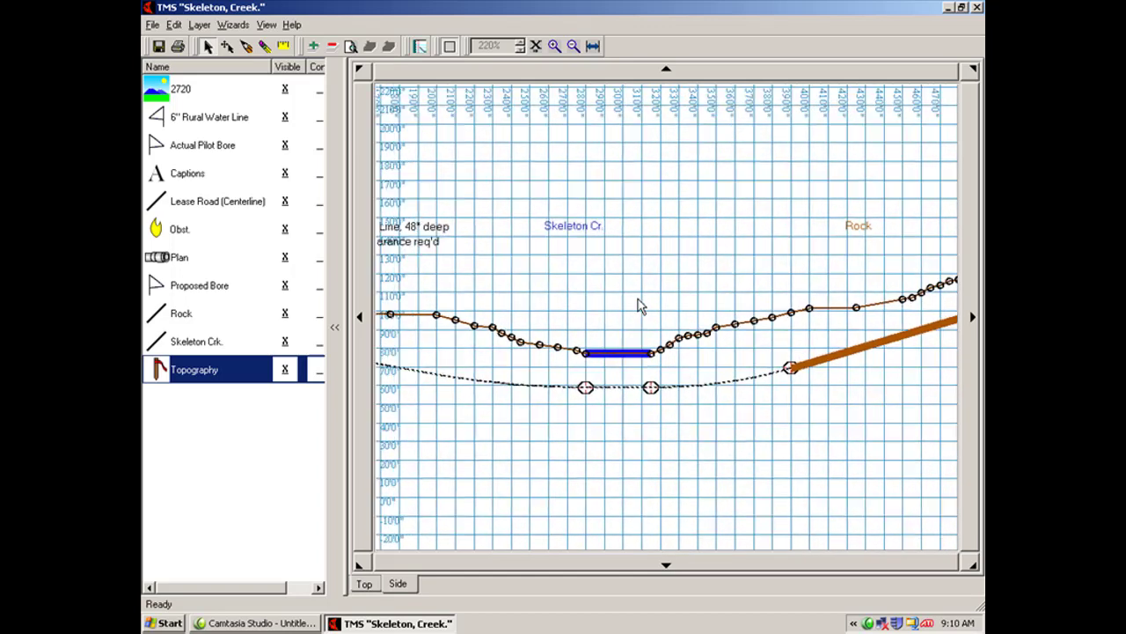
scroll(640, 306, up, 5)
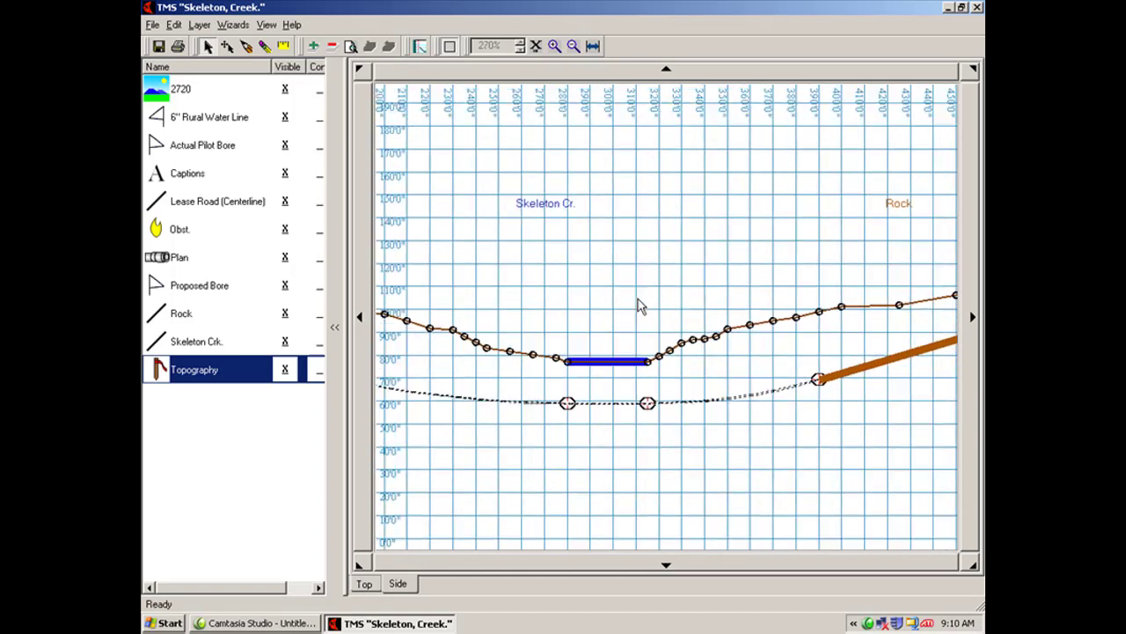
scroll(641, 305, up, 2)
scroll(470, 341, left, 5)
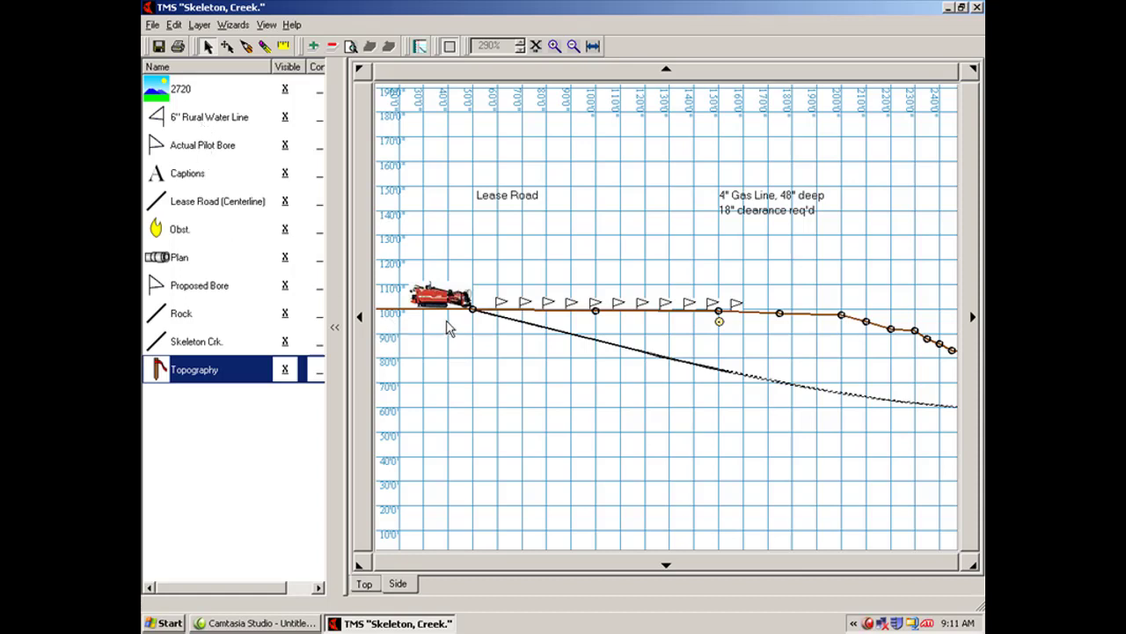
Inspect the Obst. layer's gas-line point: 150'3" away, 0'0" lateral, 4'0" deep, left unchanged
click(970, 319)
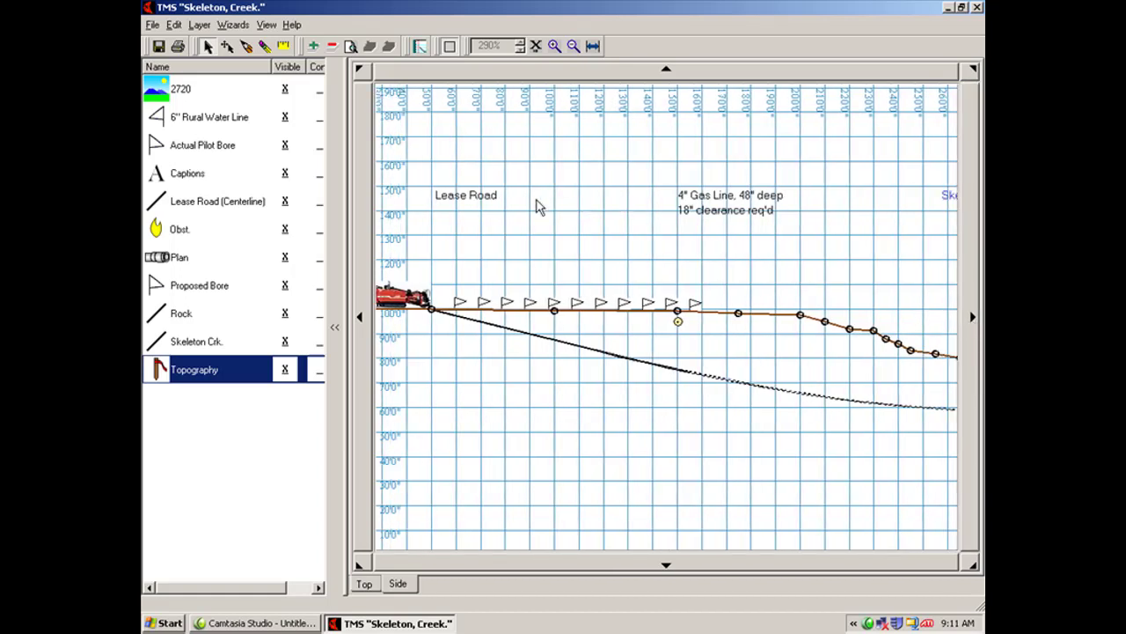
click(979, 264)
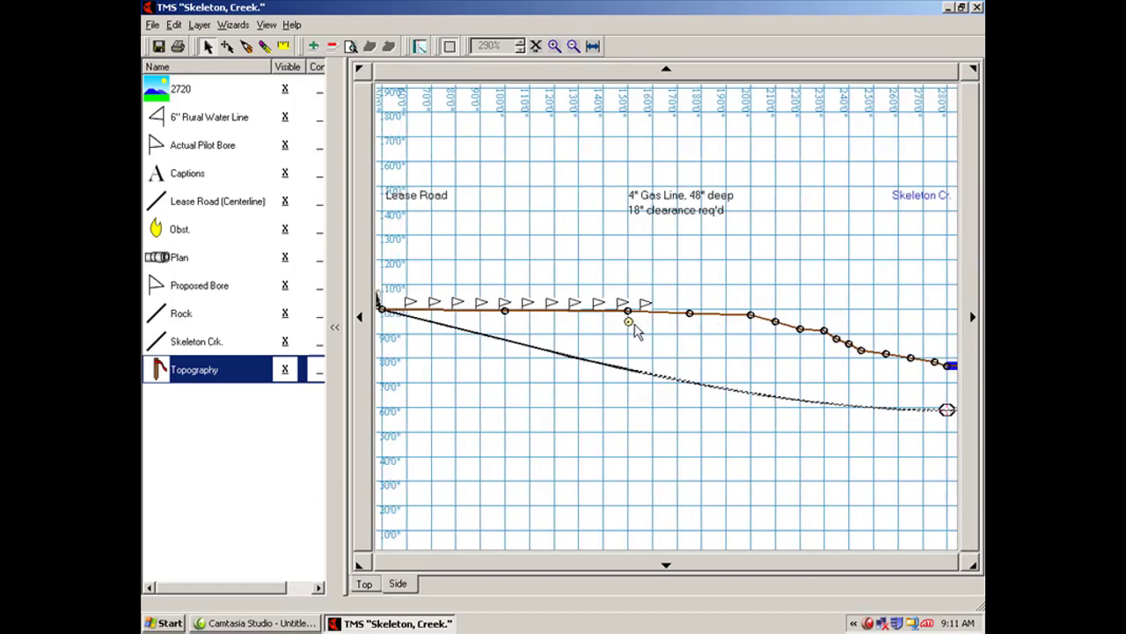
click(248, 234)
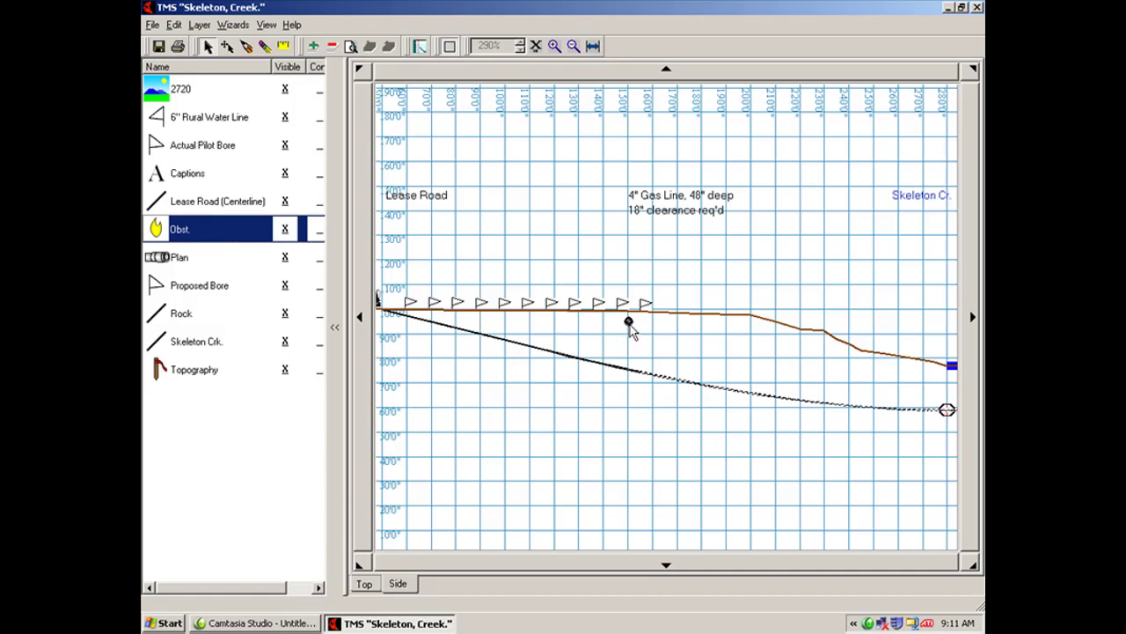
double_click(629, 323)
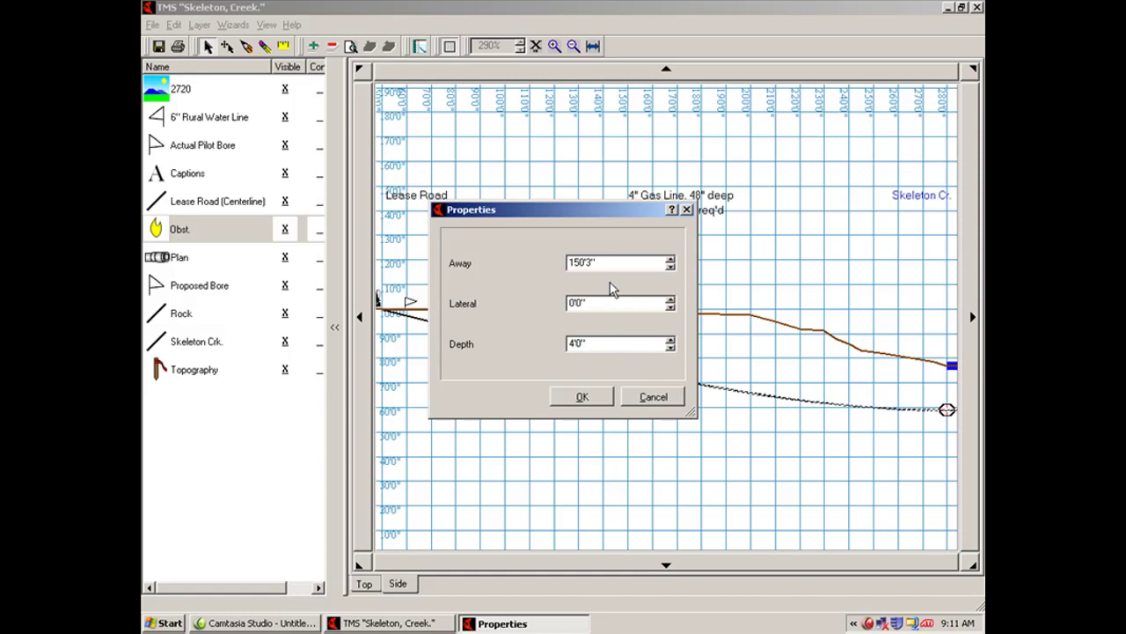
click(583, 398)
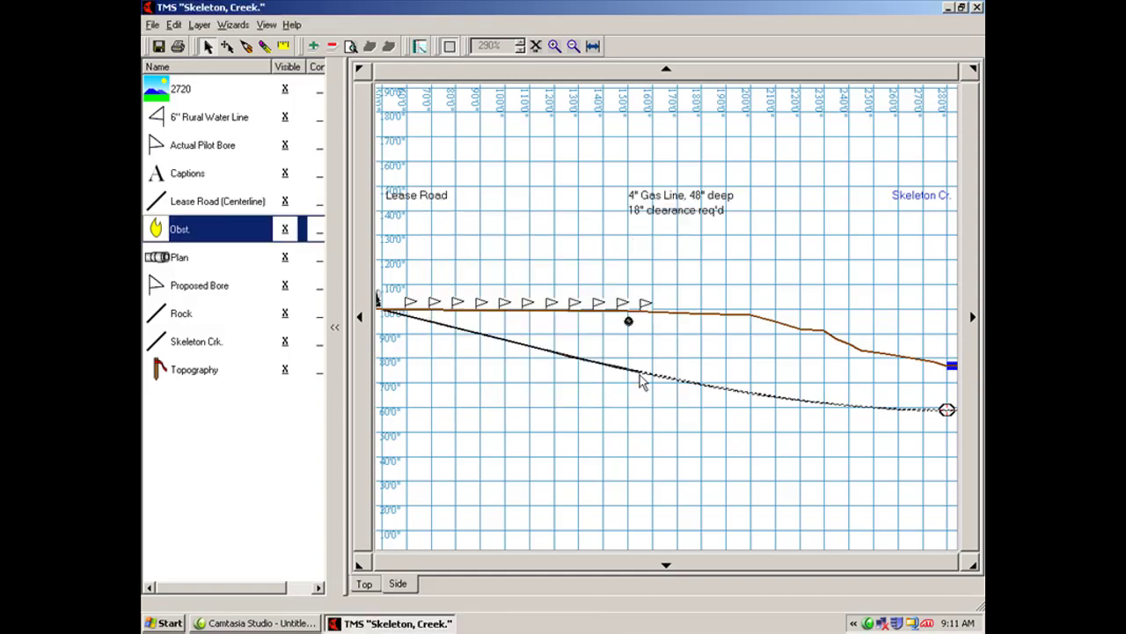
click(967, 374)
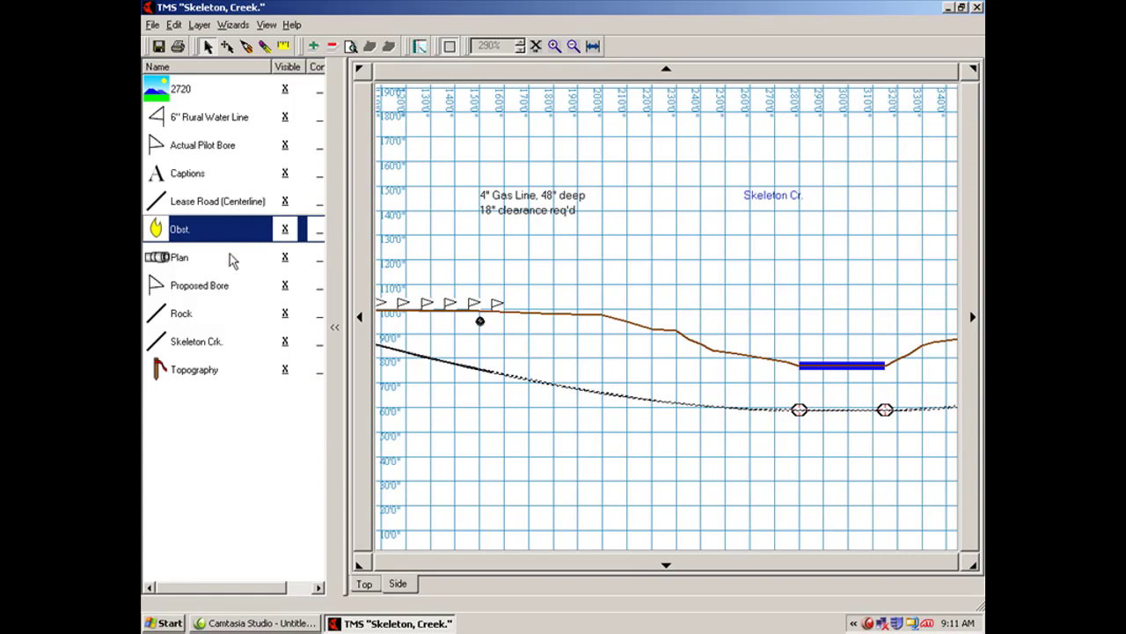
Scroll along the profile and select the end point of the orange Actual Pilot Bore section
click(232, 259)
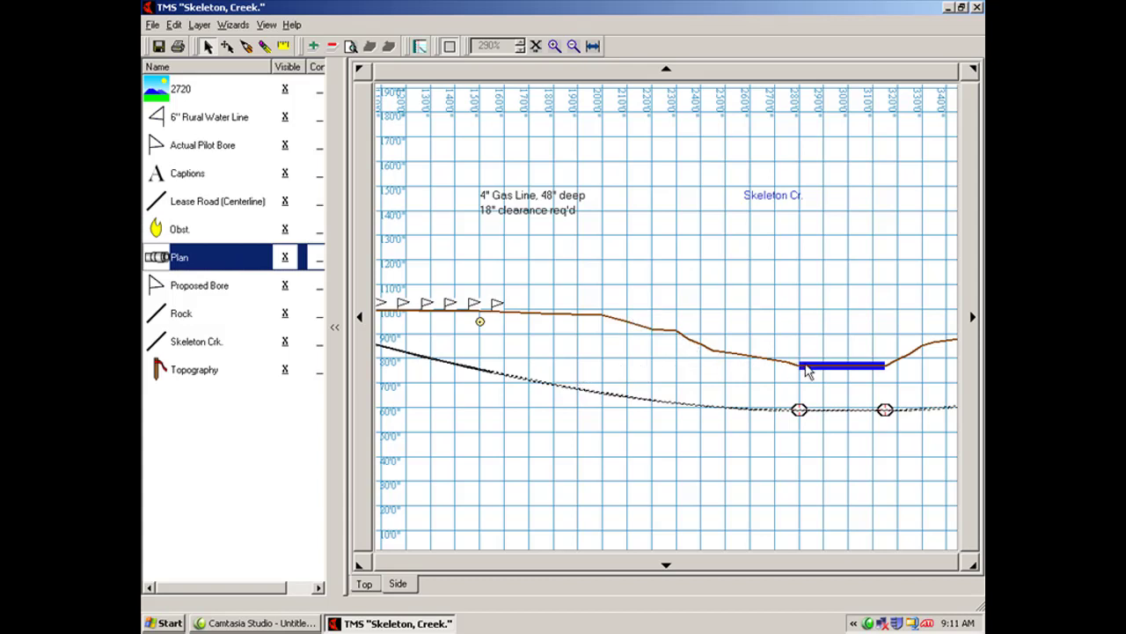
click(972, 317)
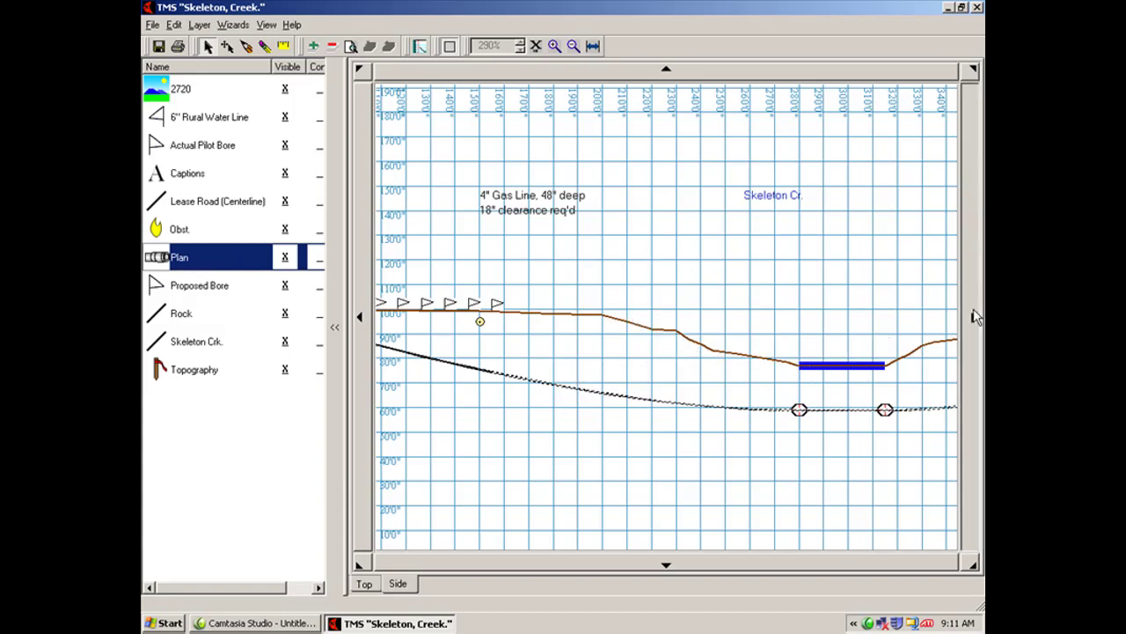
drag(973, 316, 975, 317)
click(220, 148)
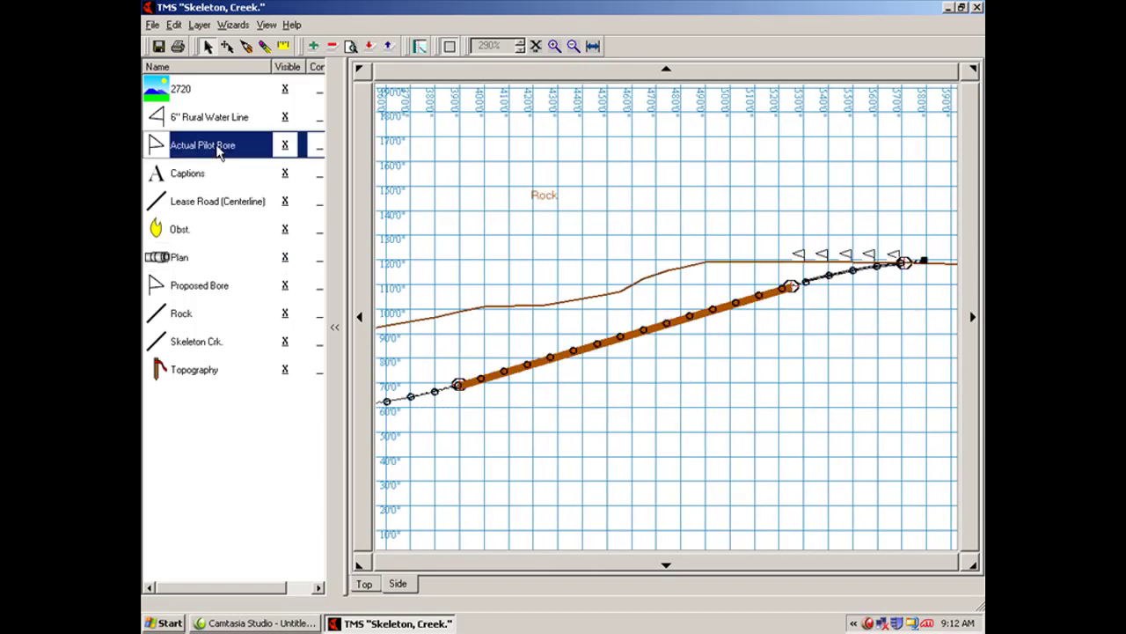
click(361, 229)
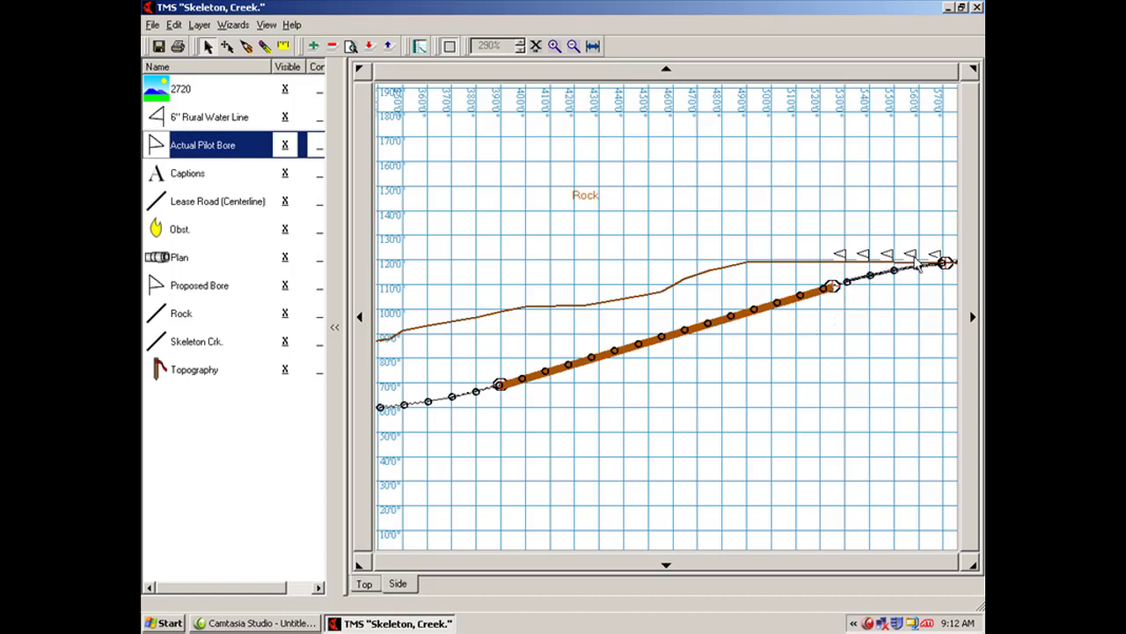
click(833, 285)
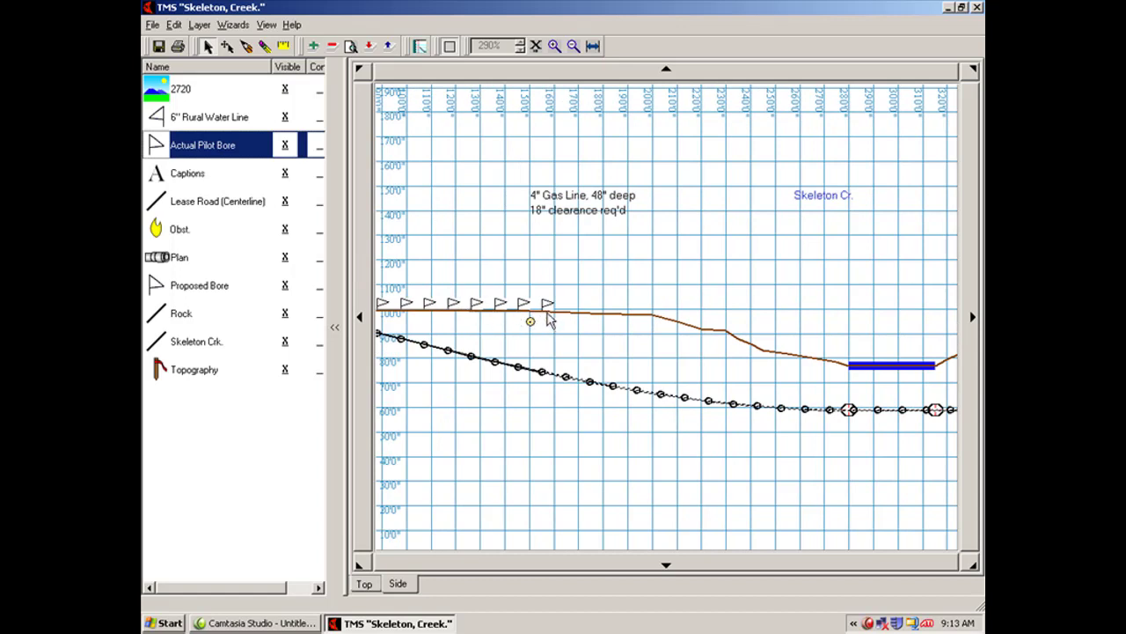
Pan back to the drill rig and reactivate the Actual Pilot Bore layer
click(263, 259)
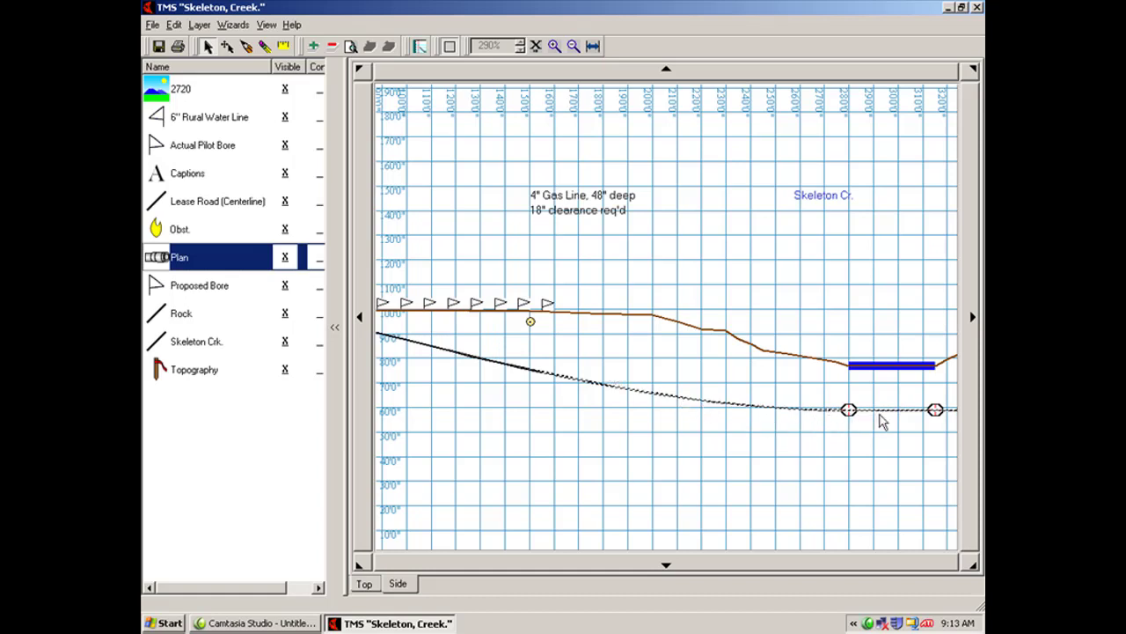
click(367, 328)
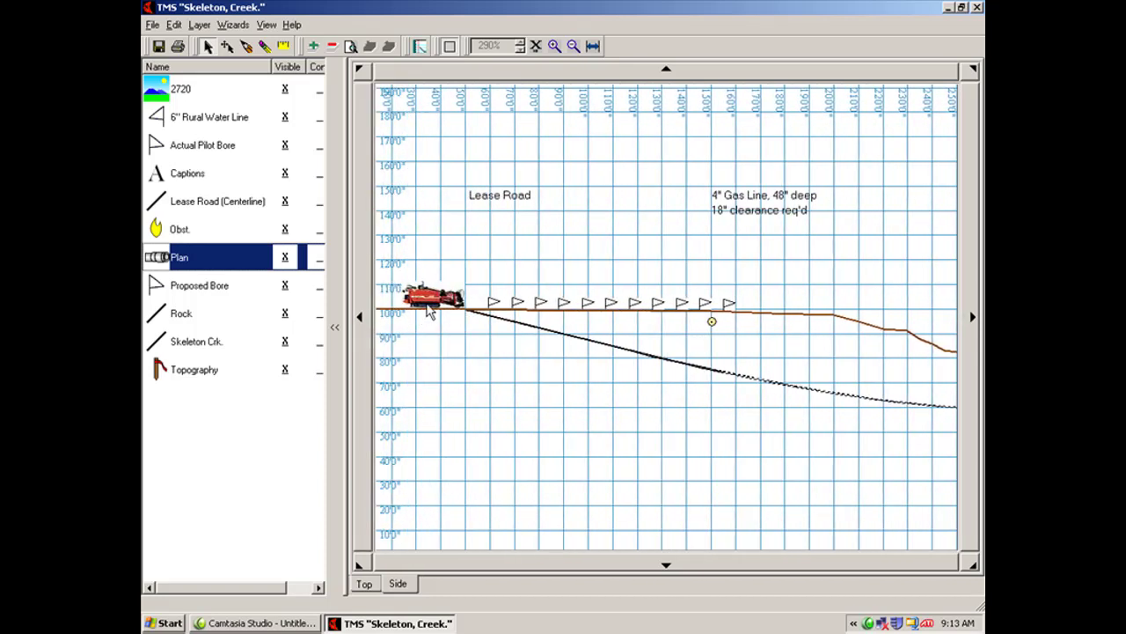
click(235, 152)
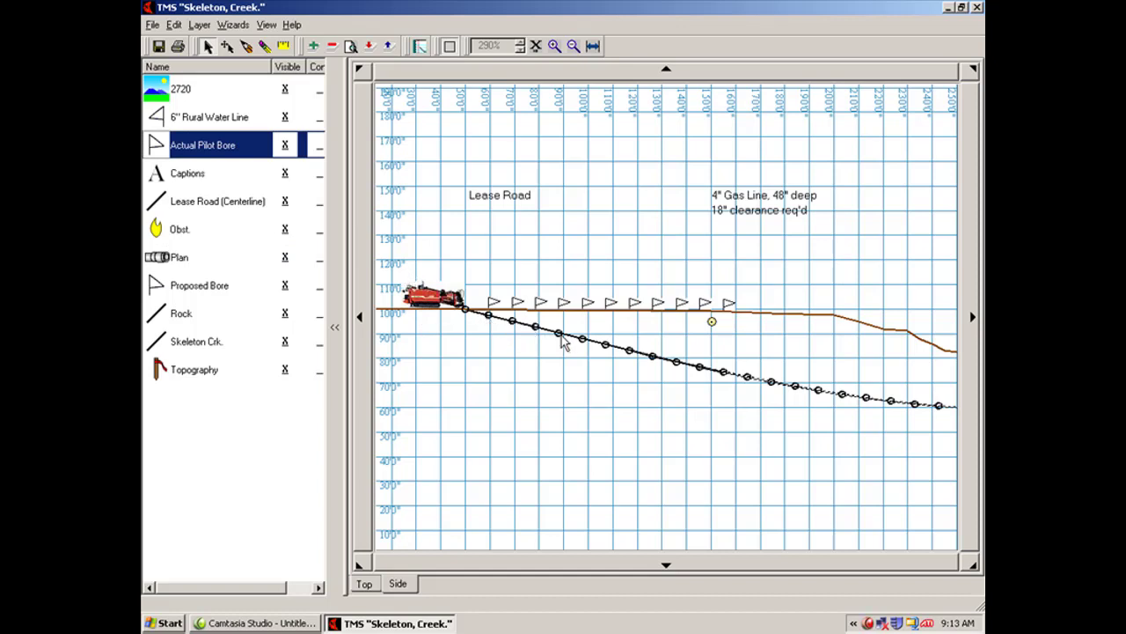
Scroll through the Actual Pilot Bore points in a maximized Report window, then close it
click(350, 47)
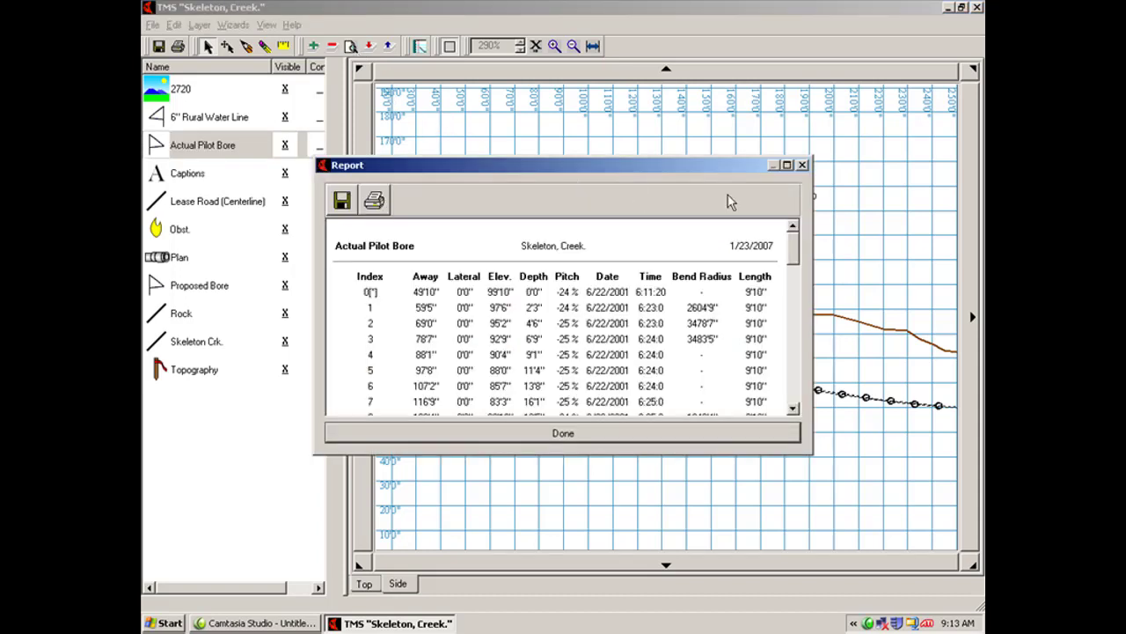
click(786, 166)
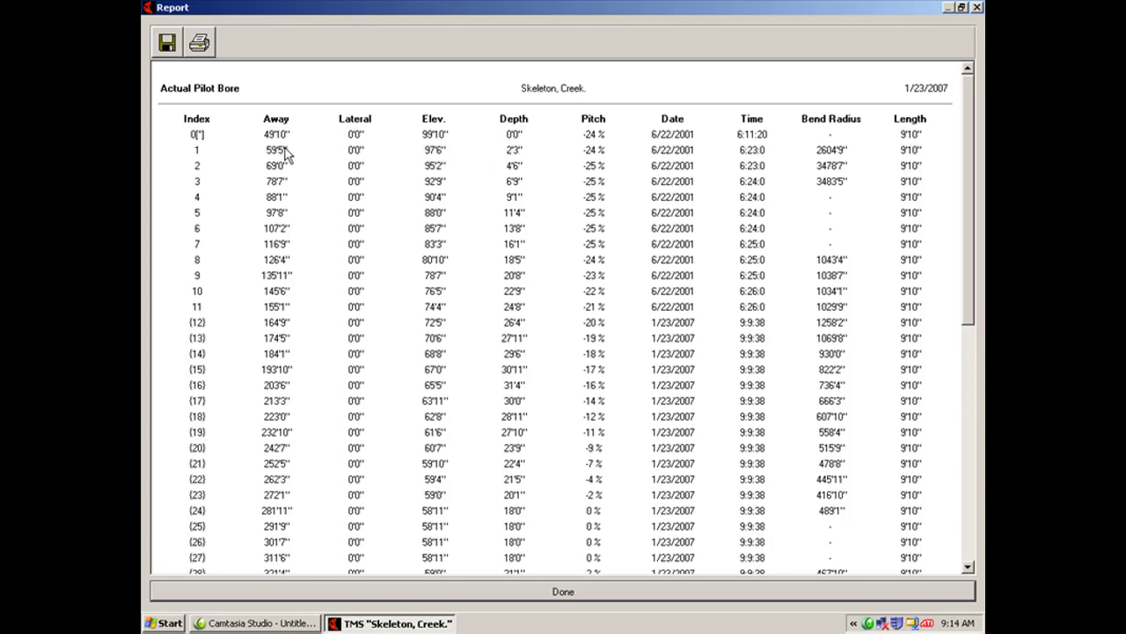
scroll(295, 168, down, 9)
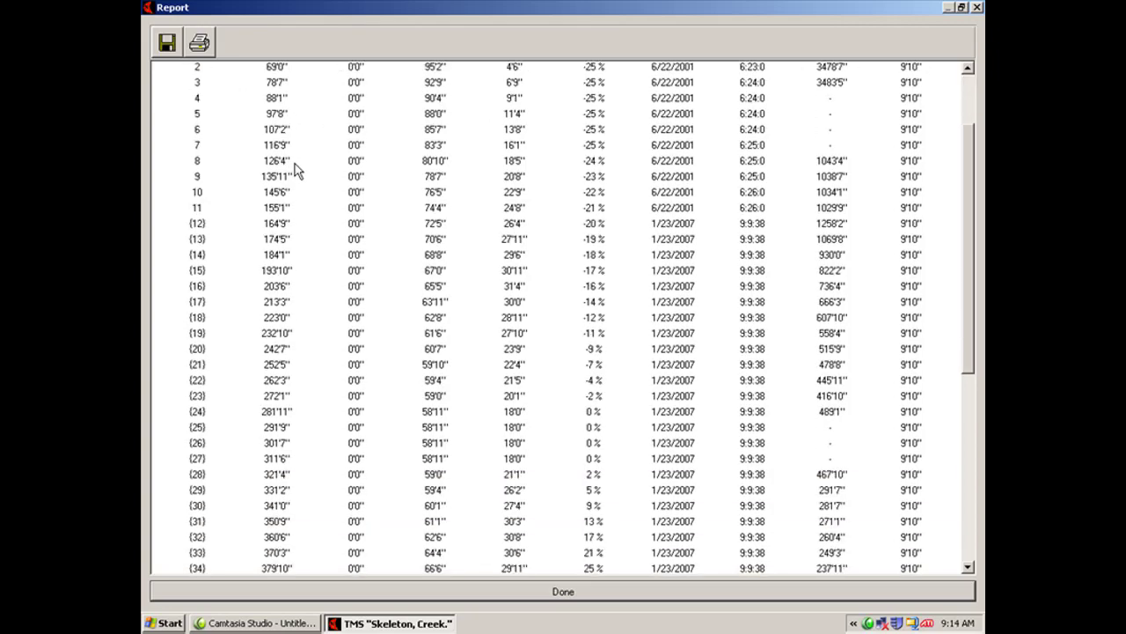
scroll(295, 163, down, 2)
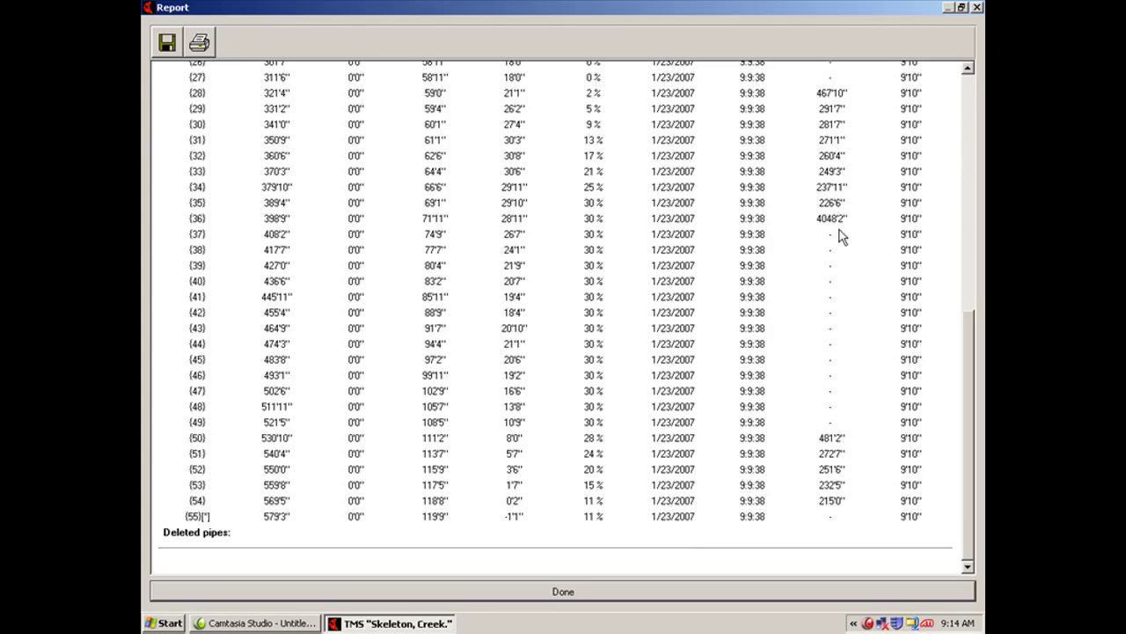
scroll(801, 240, up, 5)
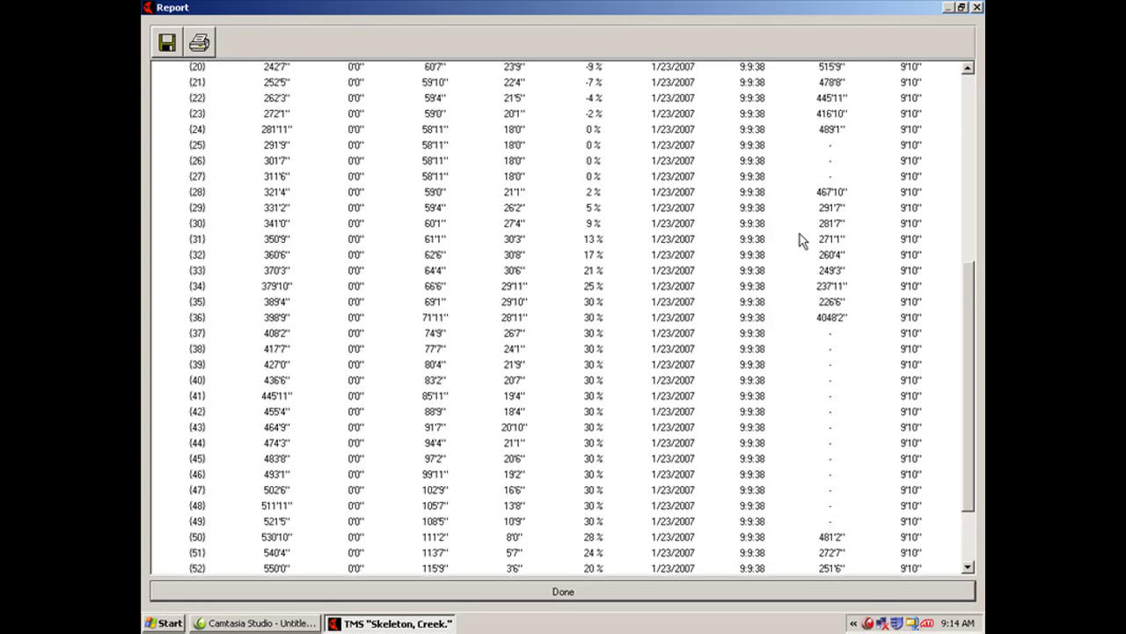
scroll(801, 240, up, 5)
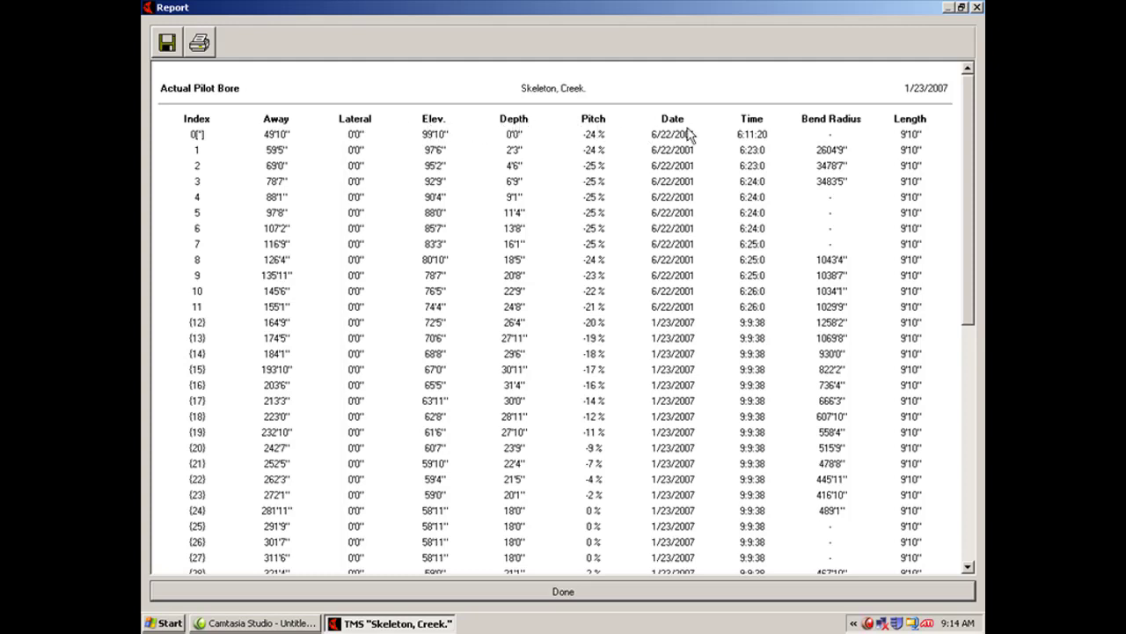
click(976, 8)
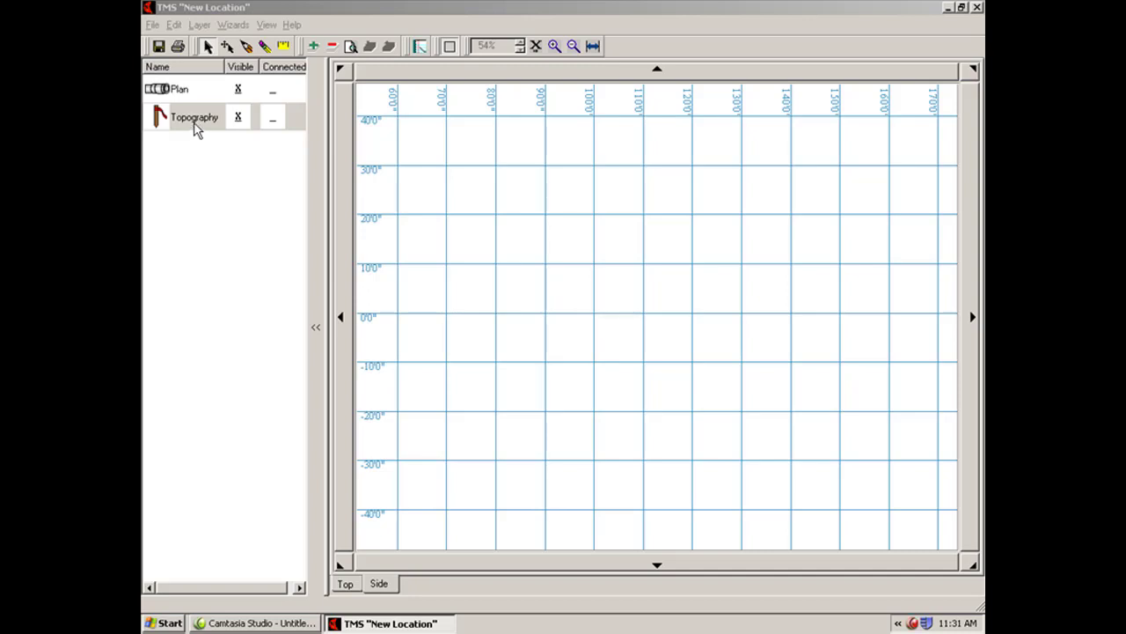
Place a first Topography ground point near 0'0" with the add-point tool
click(198, 130)
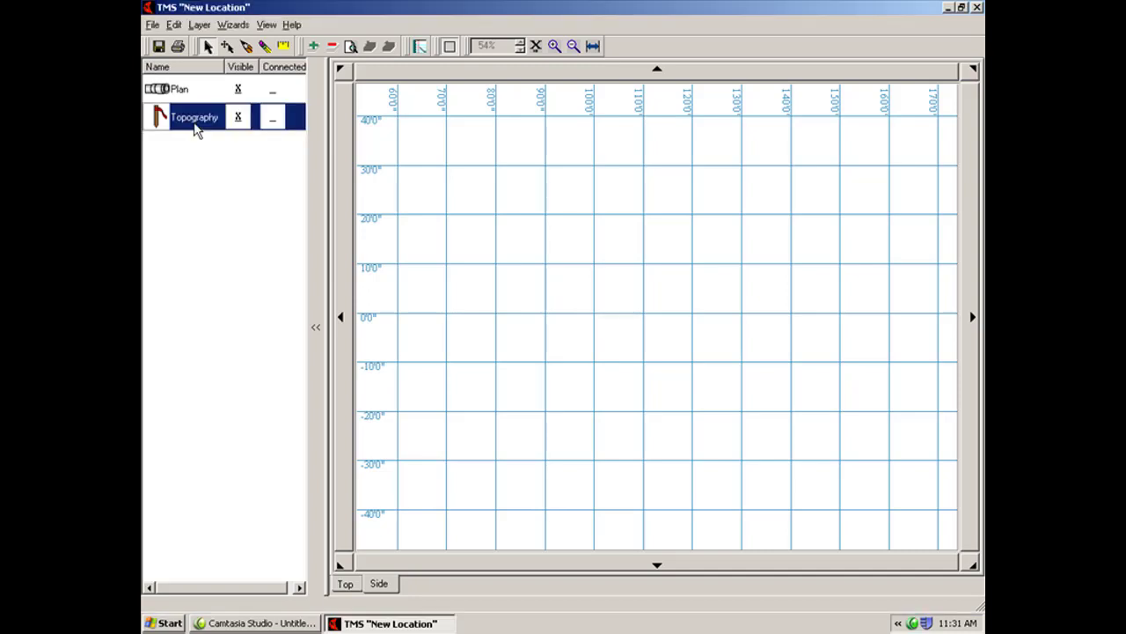
click(247, 48)
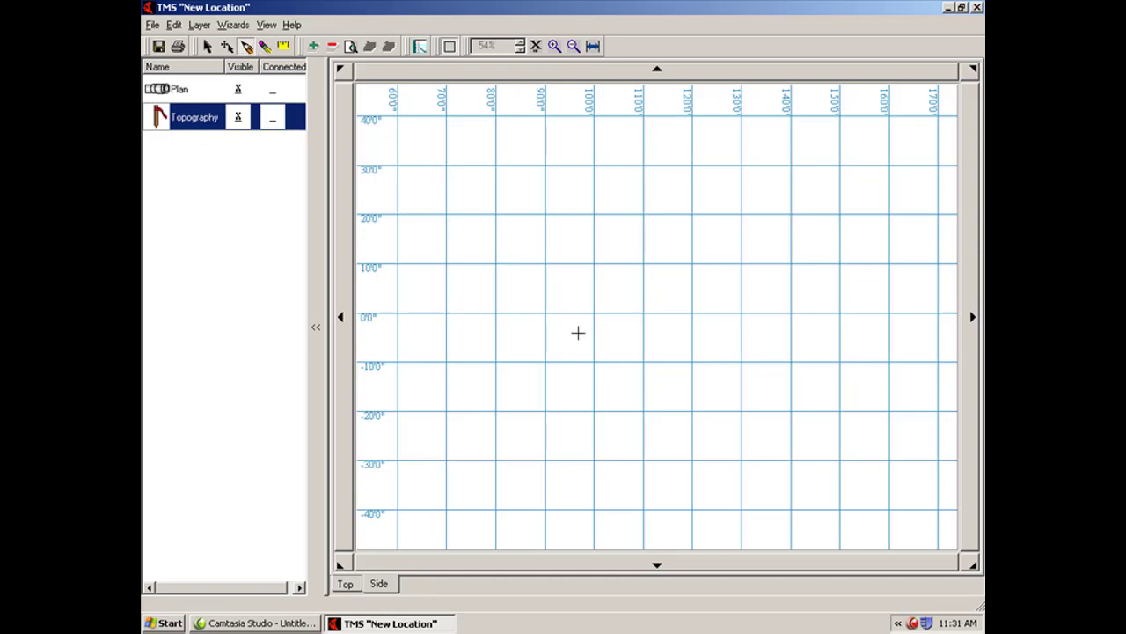
click(346, 332)
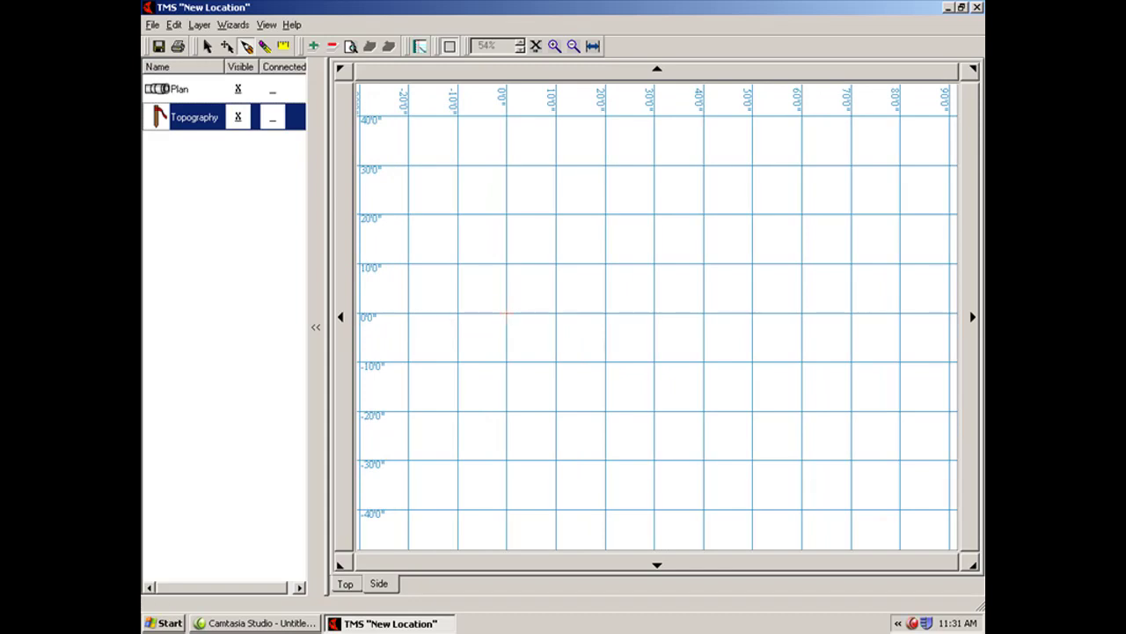
click(506, 313)
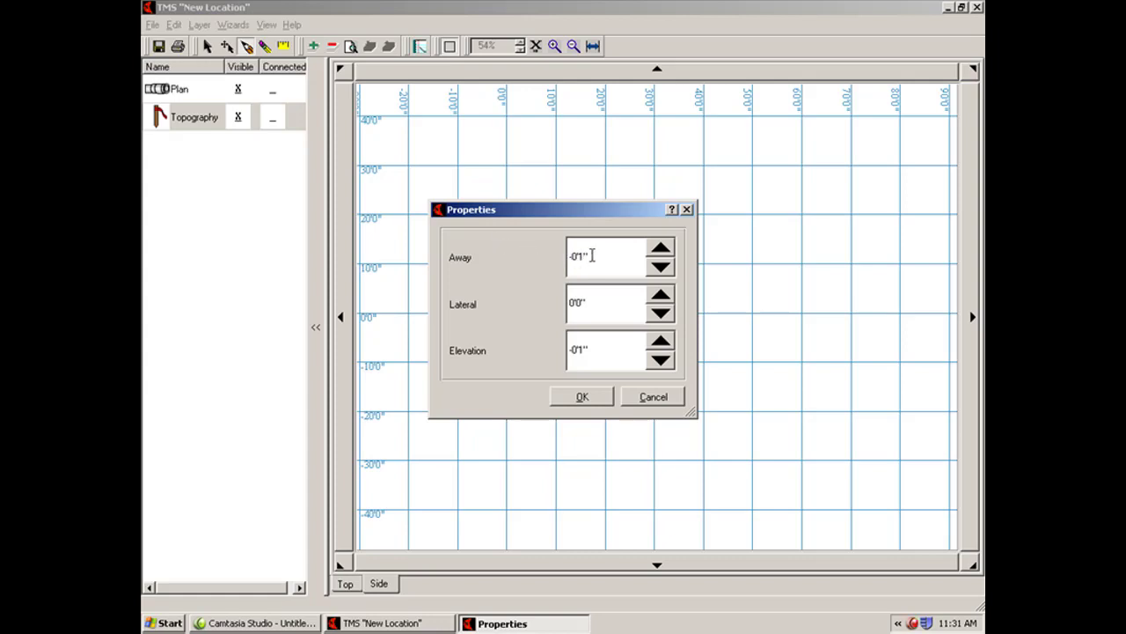
Place the first ground point at Away 0'0" and Elevation 0'0"
drag(592, 255, 546, 254)
text(0'0")
click(661, 342)
click(662, 342)
click(603, 398)
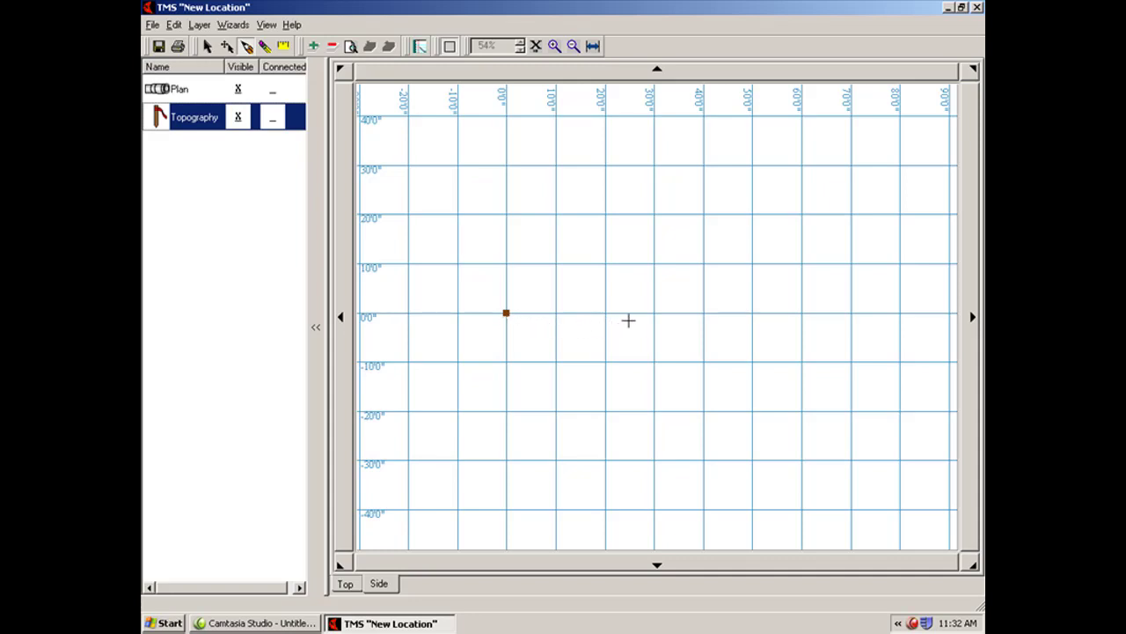
Add ground points near 24'9", further along, near 80' and at 99'0"
click(628, 319)
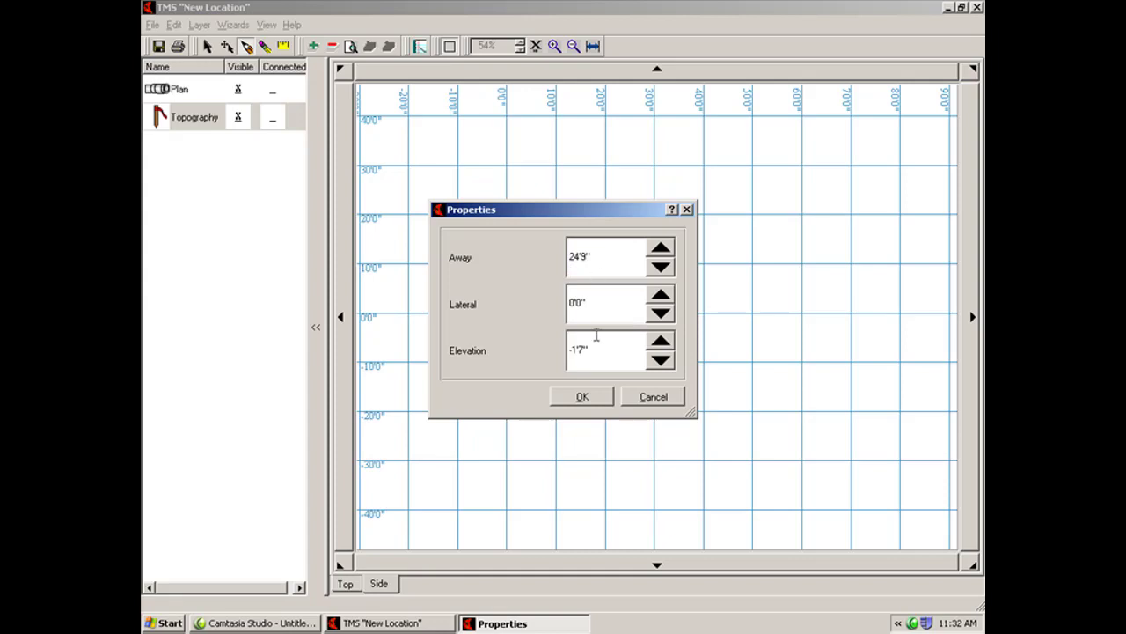
click(586, 396)
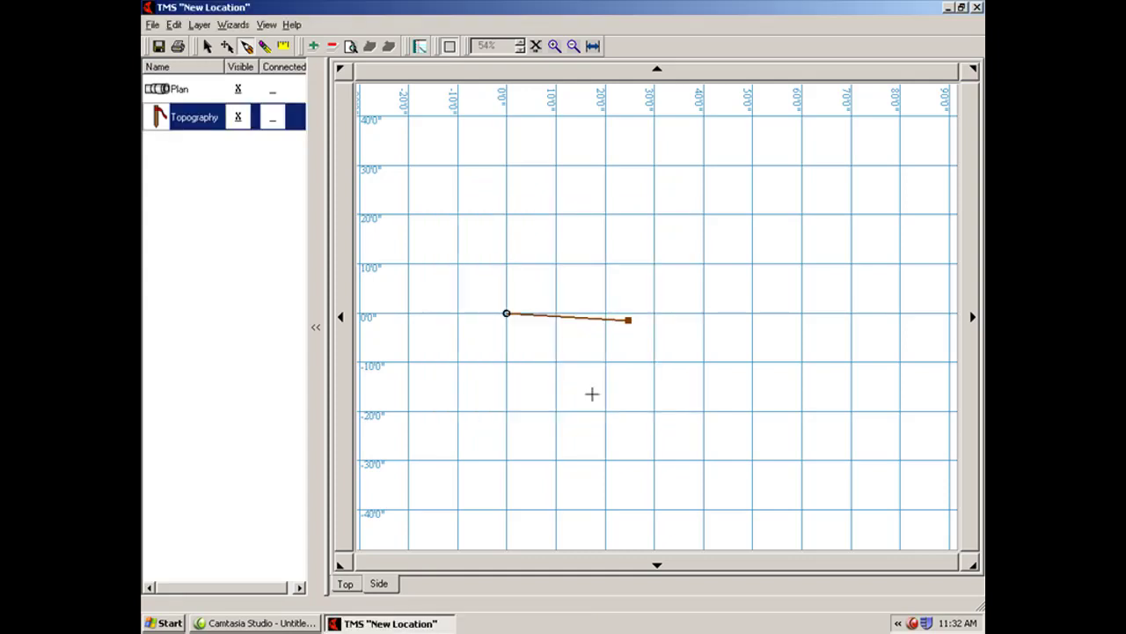
click(749, 323)
click(597, 396)
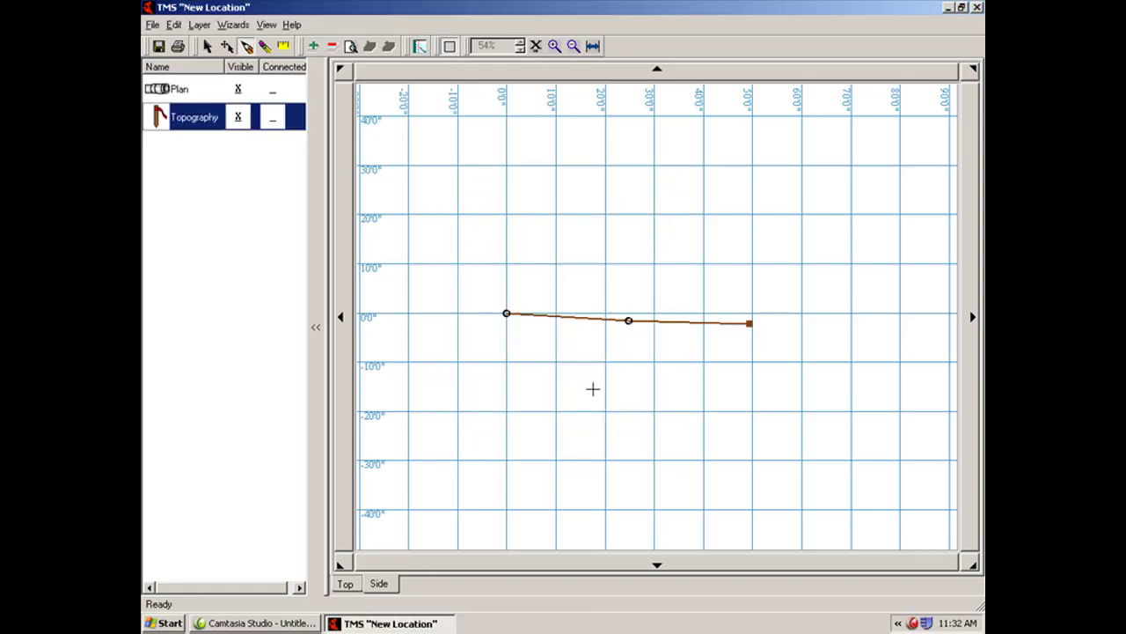
click(887, 321)
click(597, 395)
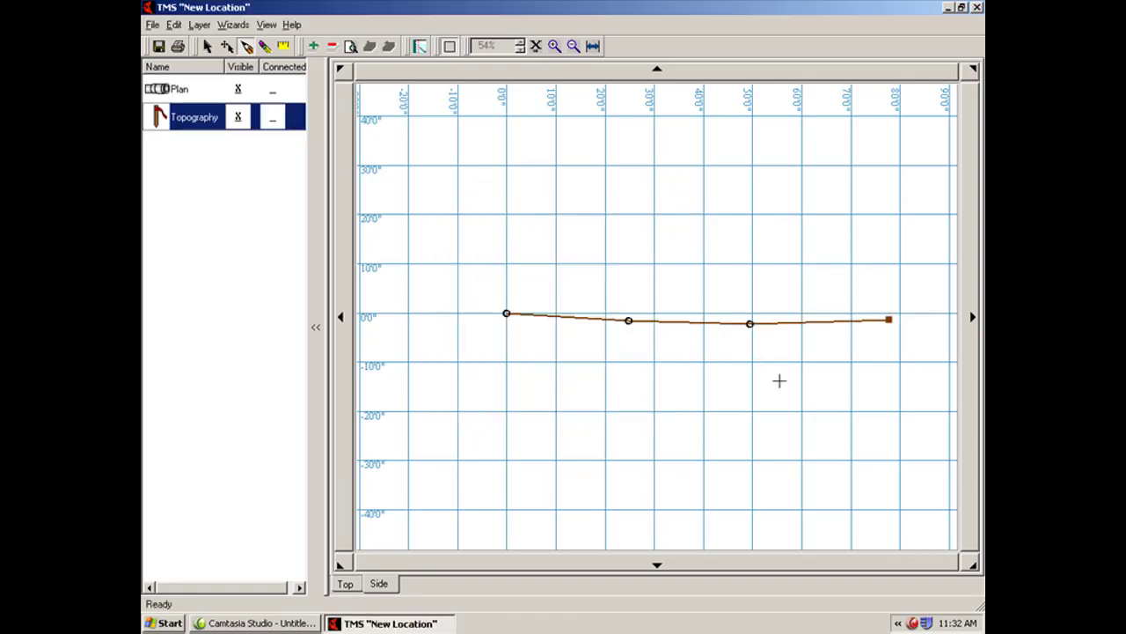
click(966, 327)
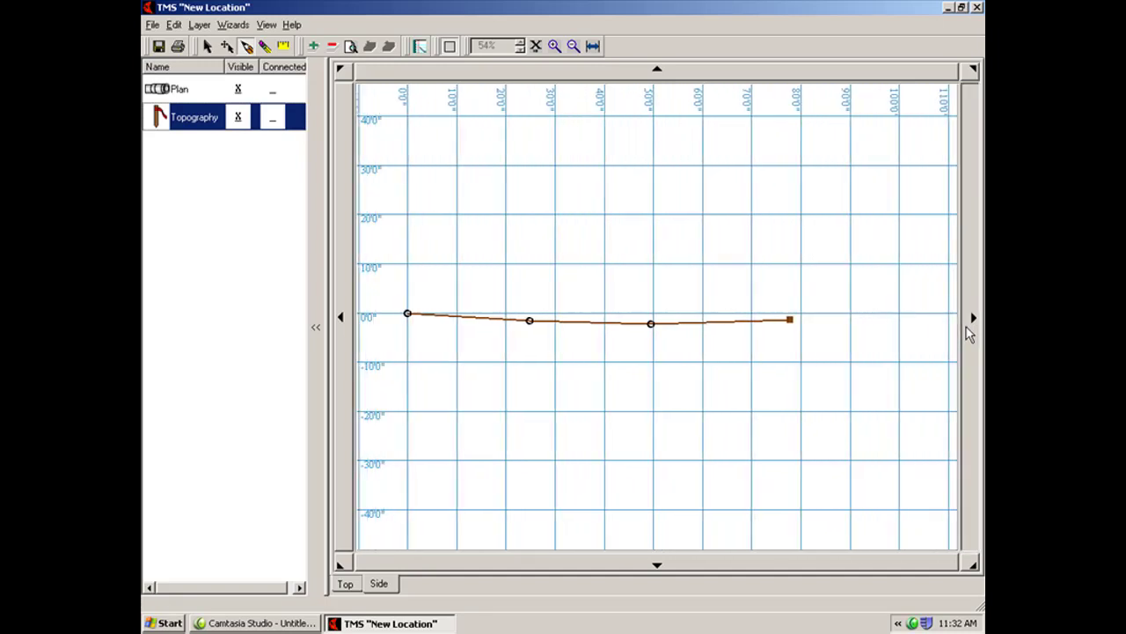
click(818, 327)
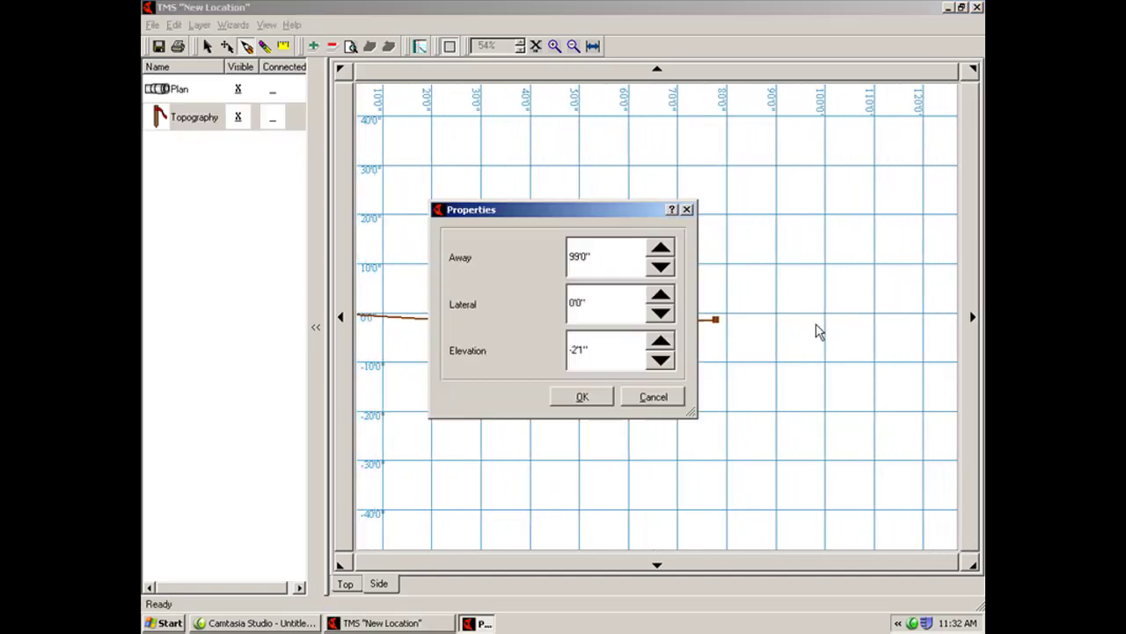
click(601, 402)
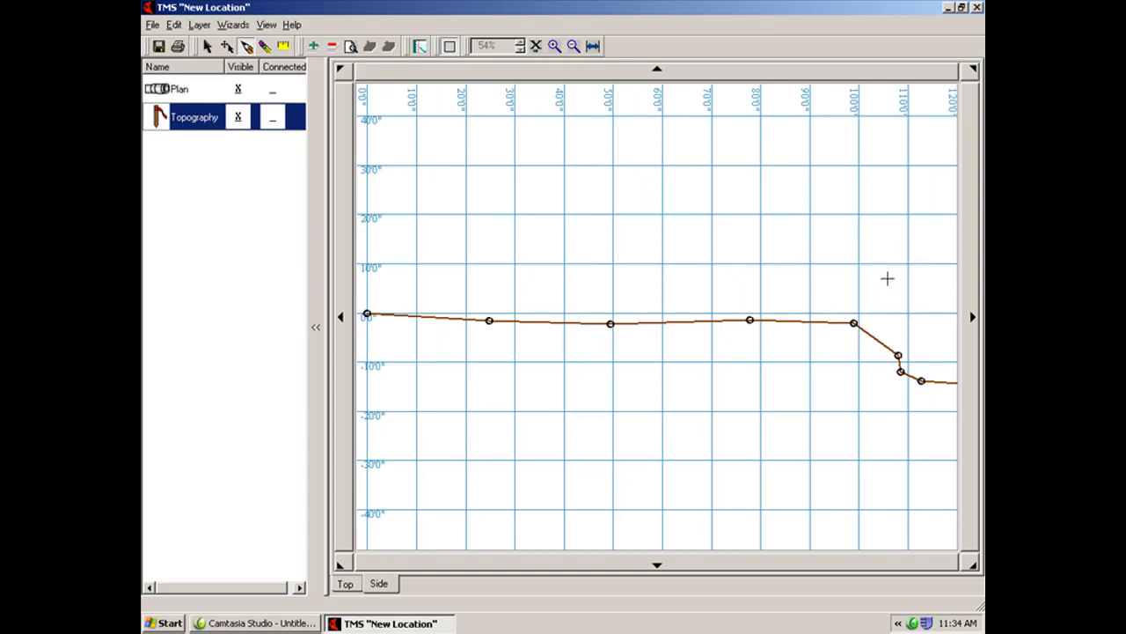
Pan the side view right and back to the start, then choose the Select/Move tool
scroll(887, 278, up, 1)
scroll(887, 278, down, 3)
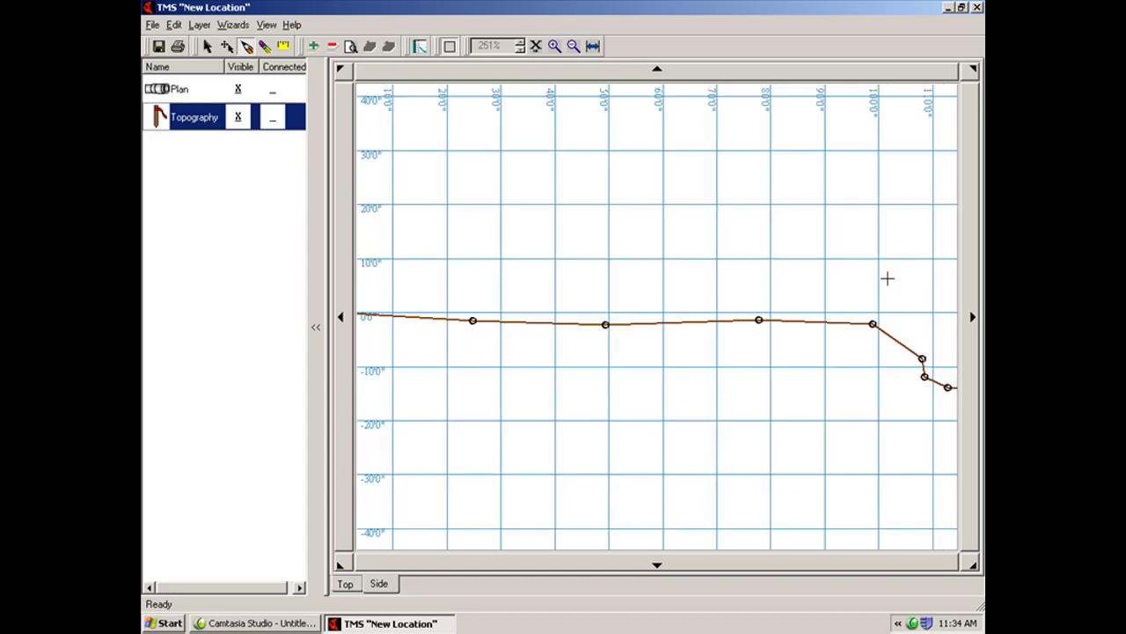
scroll(887, 278, down, 2)
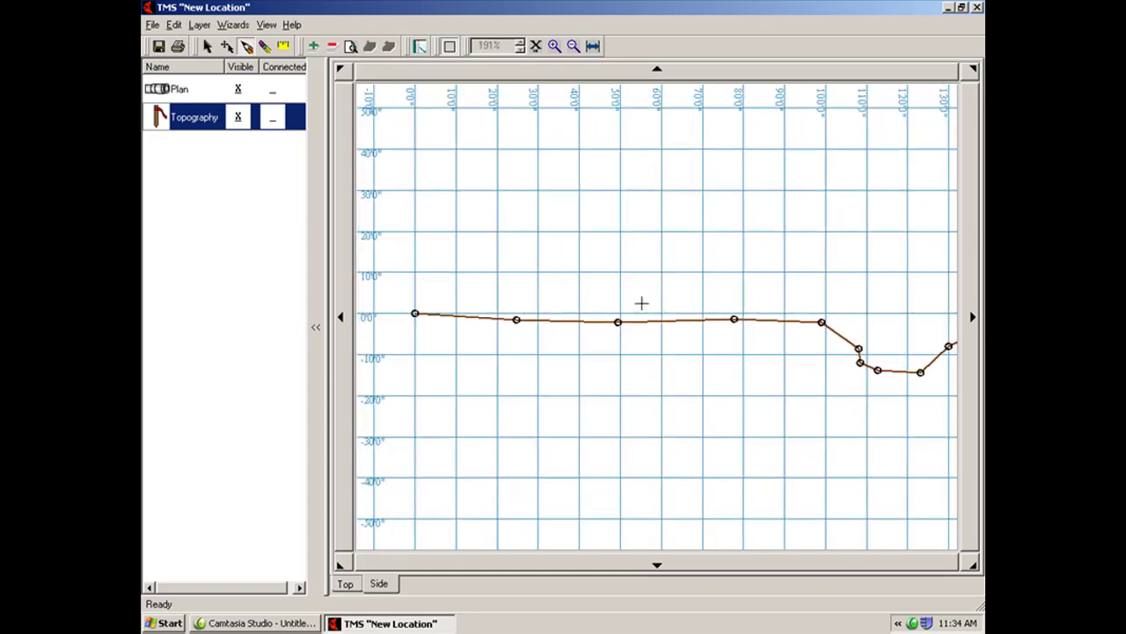
click(973, 315)
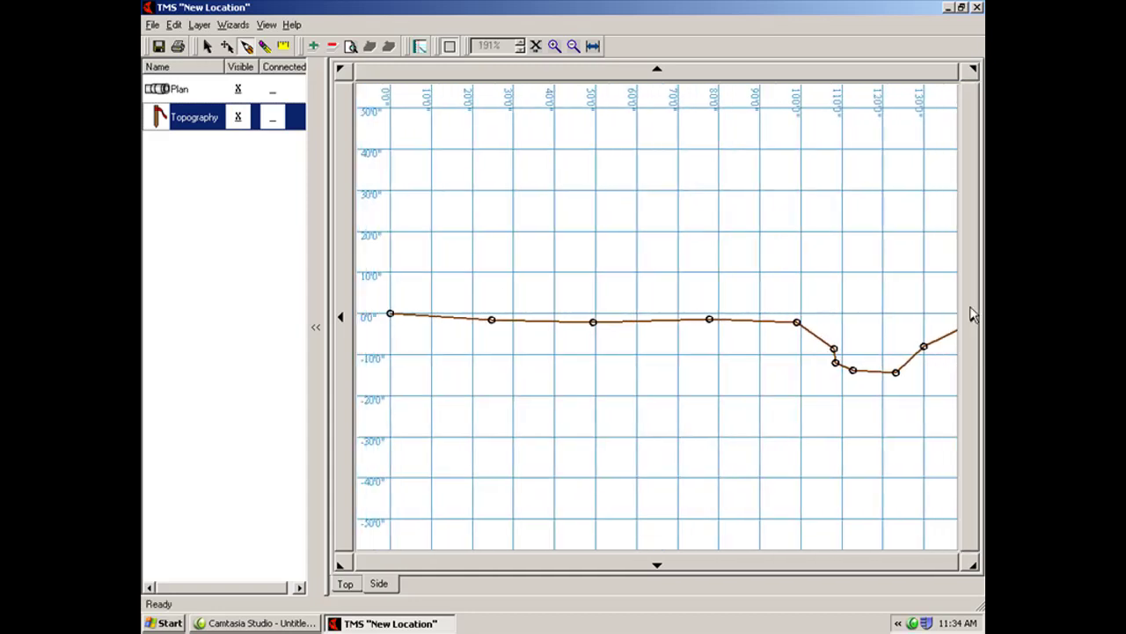
click(973, 315)
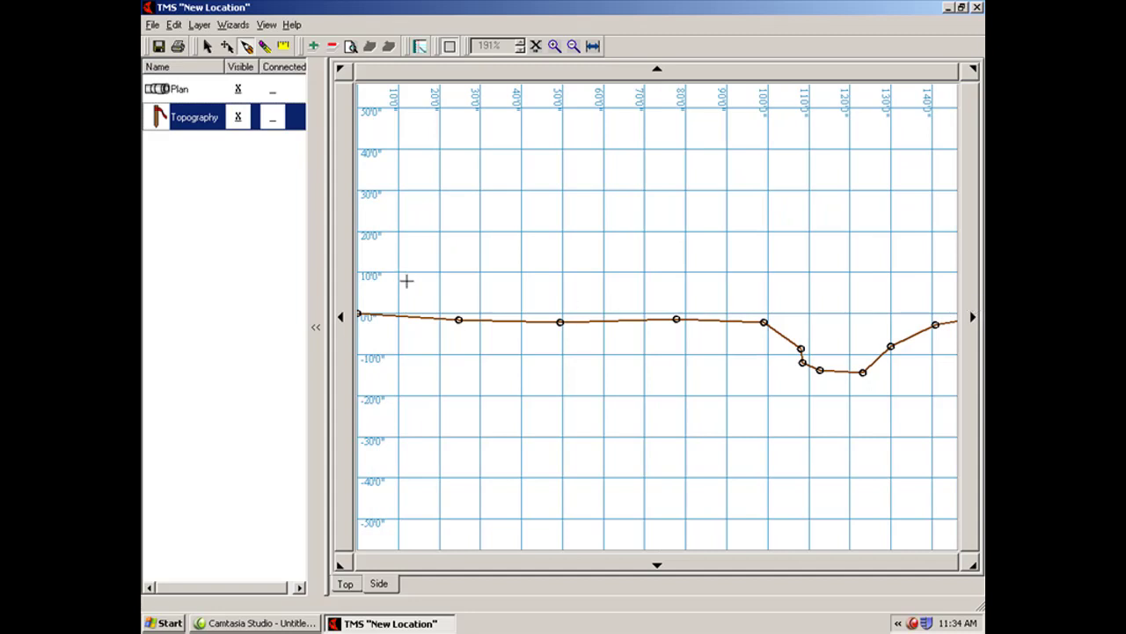
click(348, 292)
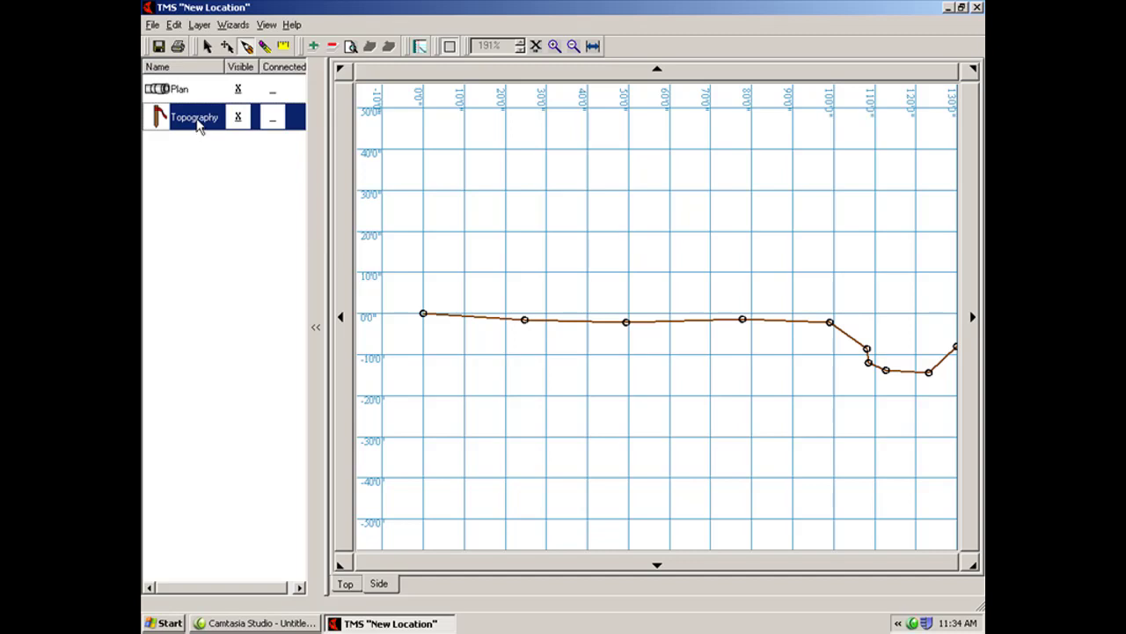
click(225, 48)
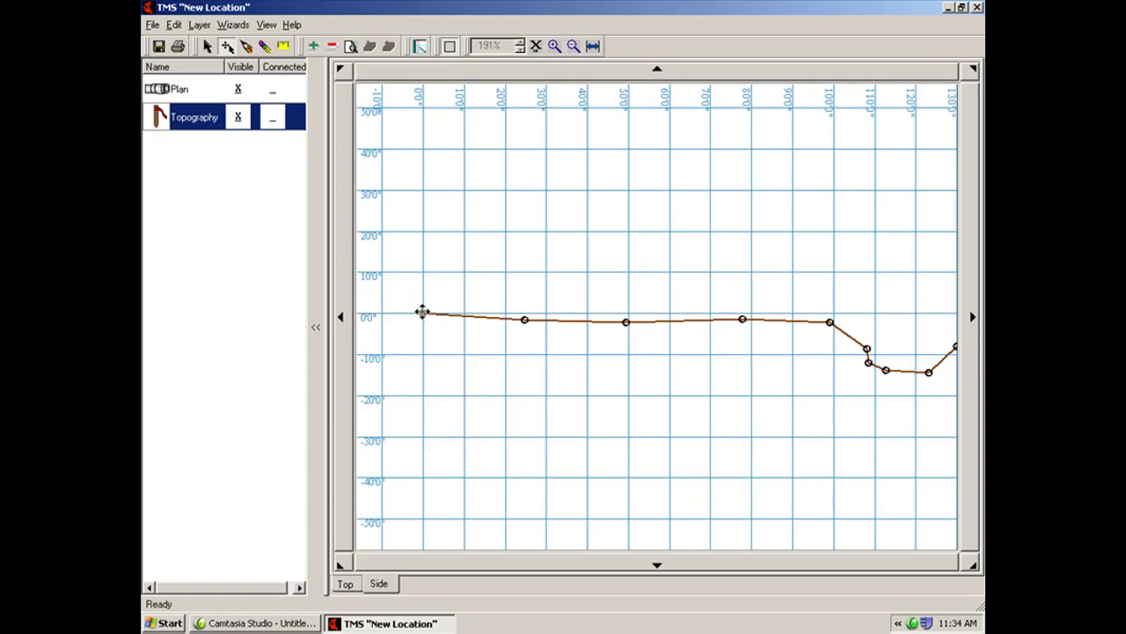
Set the profile's first point to Away 0'0" and Elevation 0'0"
mouse_move(422, 311)
mouse_down()
mouse_move(423, 329)
mouse_move(420, 304)
mouse_move(373, 314)
mouse_move(465, 317)
mouse_move(421, 314)
mouse_up()
double_click(421, 314)
drag(597, 253, 570, 250)
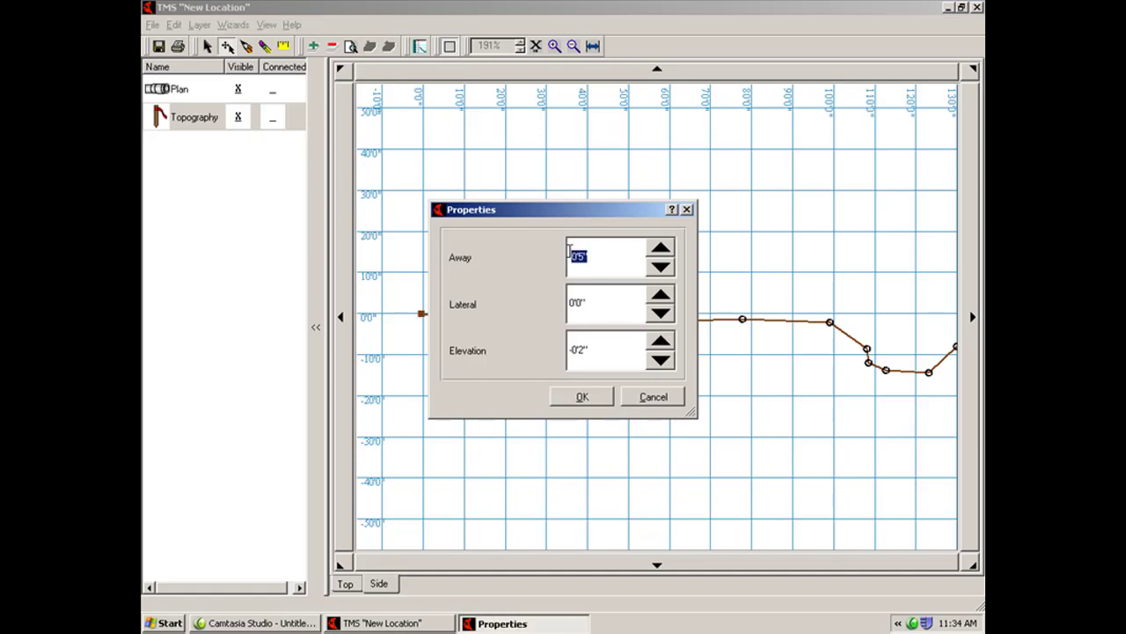
text(0'0")
drag(596, 352, 555, 355)
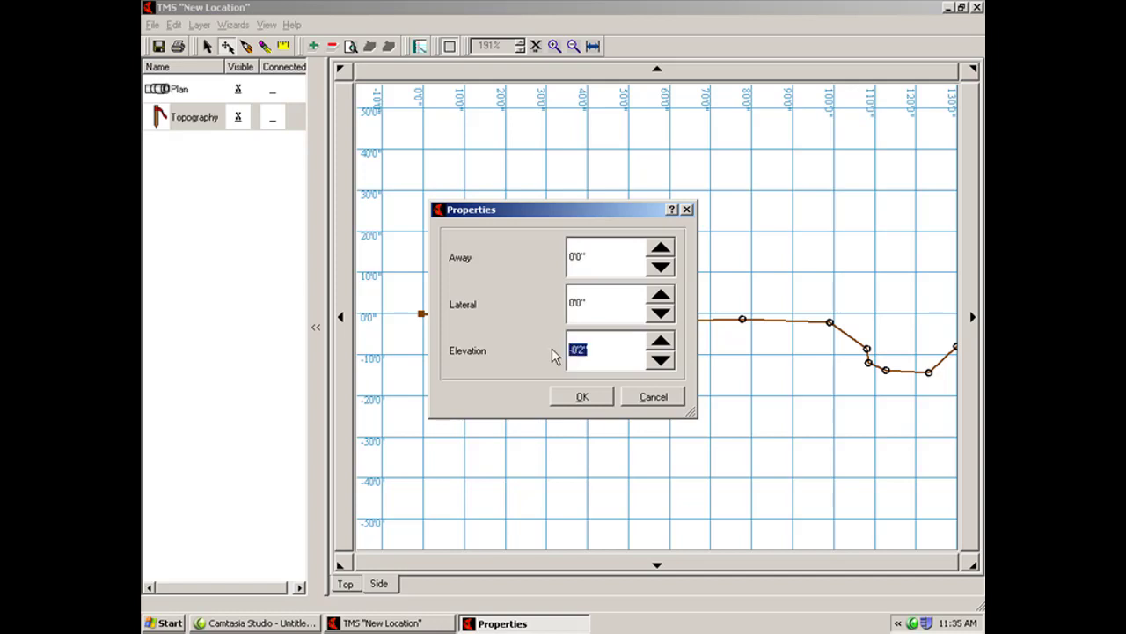
text(0'0")
click(582, 396)
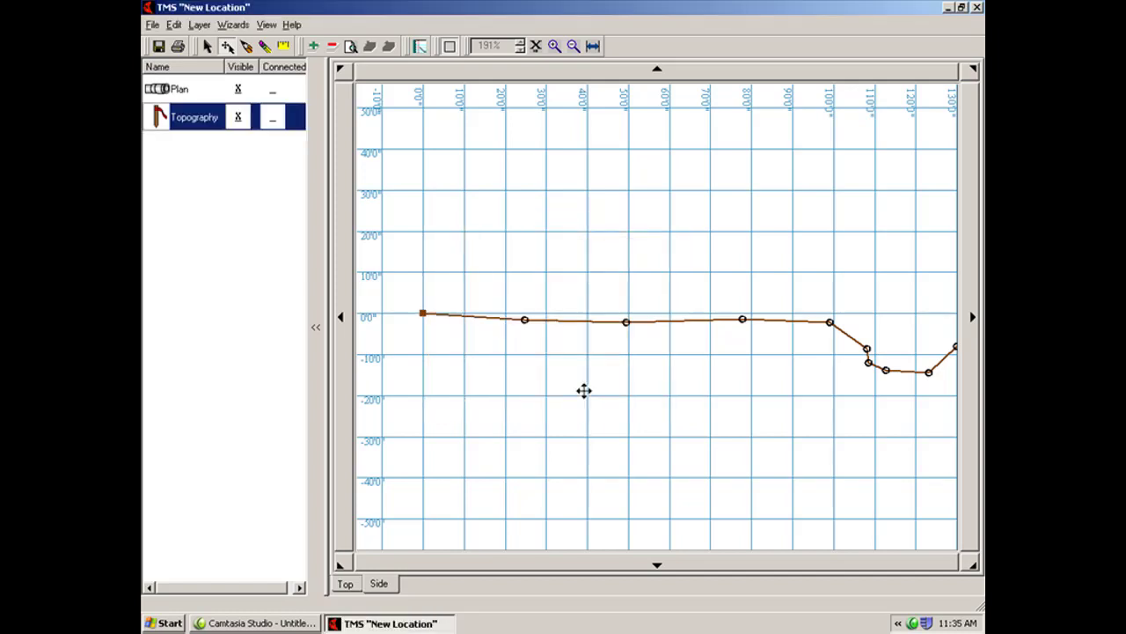
Raise the 24'9" point to 0'0" elevation and pan toward the profile's far end
double_click(524, 320)
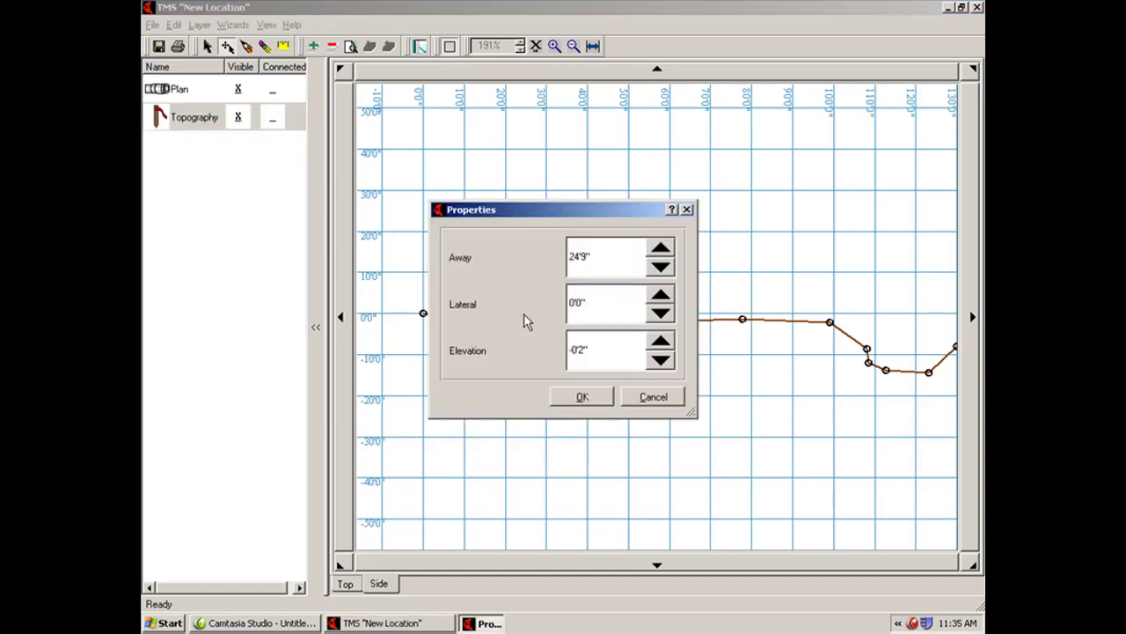
drag(589, 347, 551, 351)
text(0)
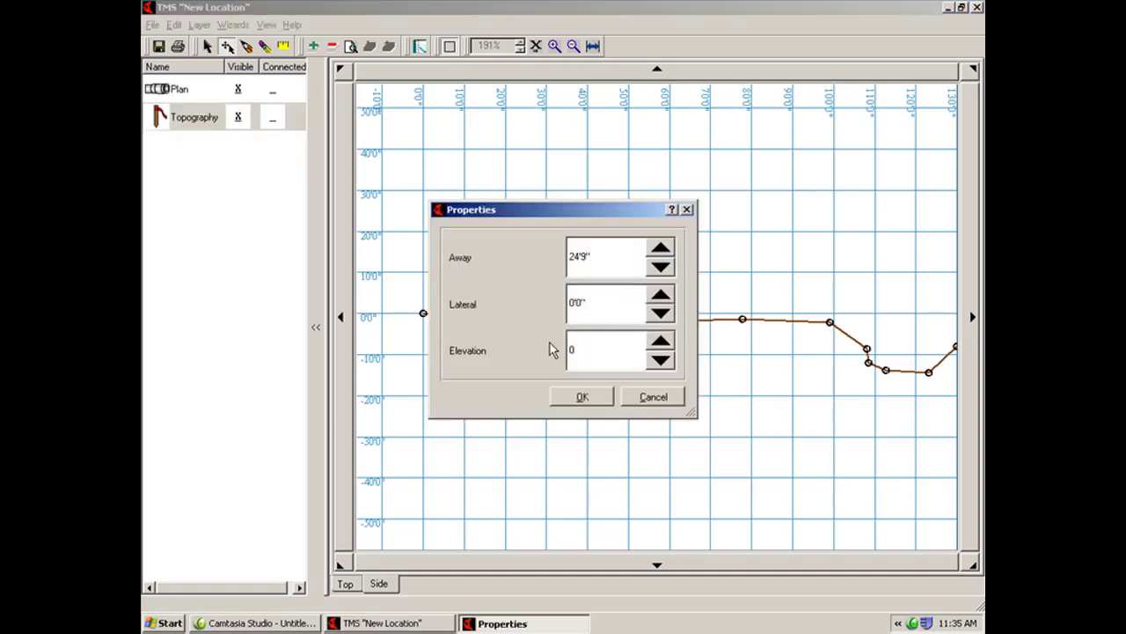
text('0")
click(583, 396)
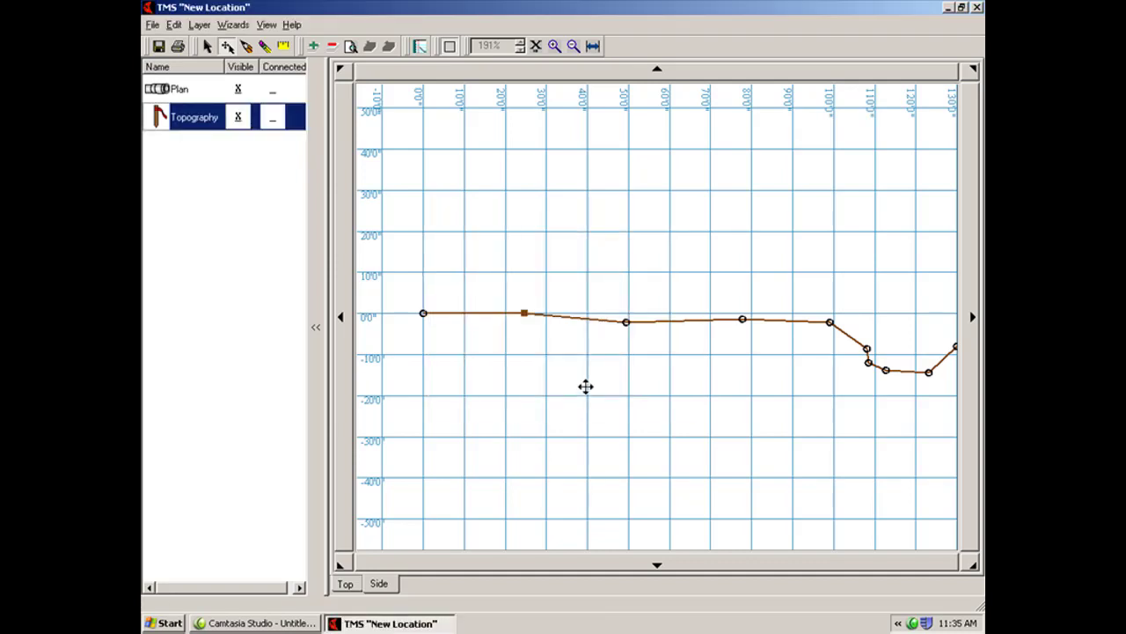
click(971, 333)
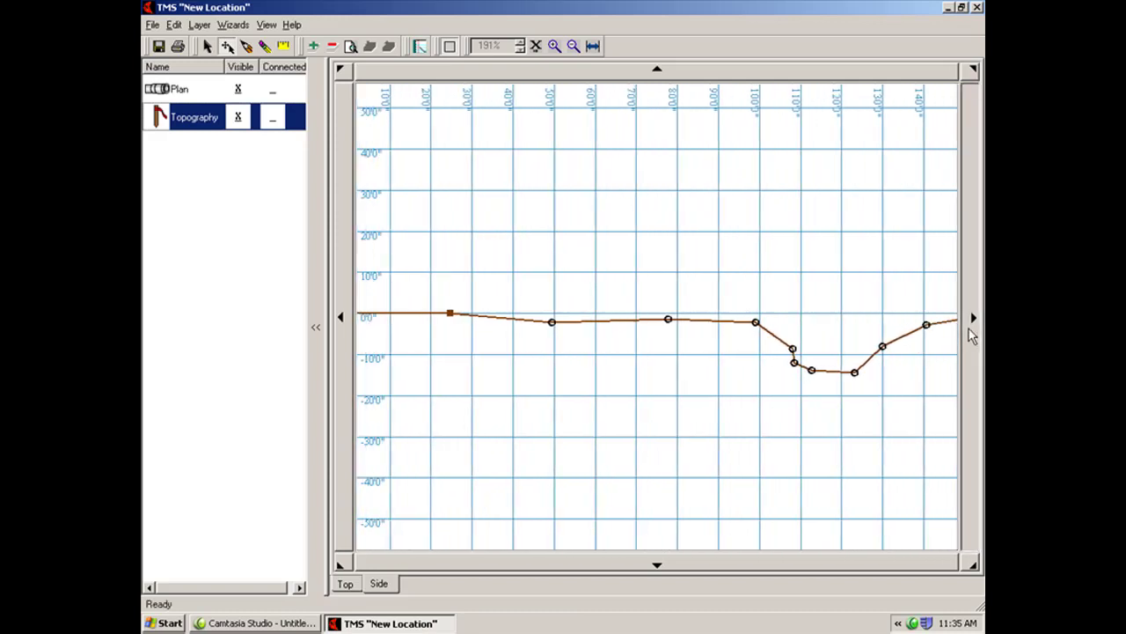
drag(972, 333, 965, 332)
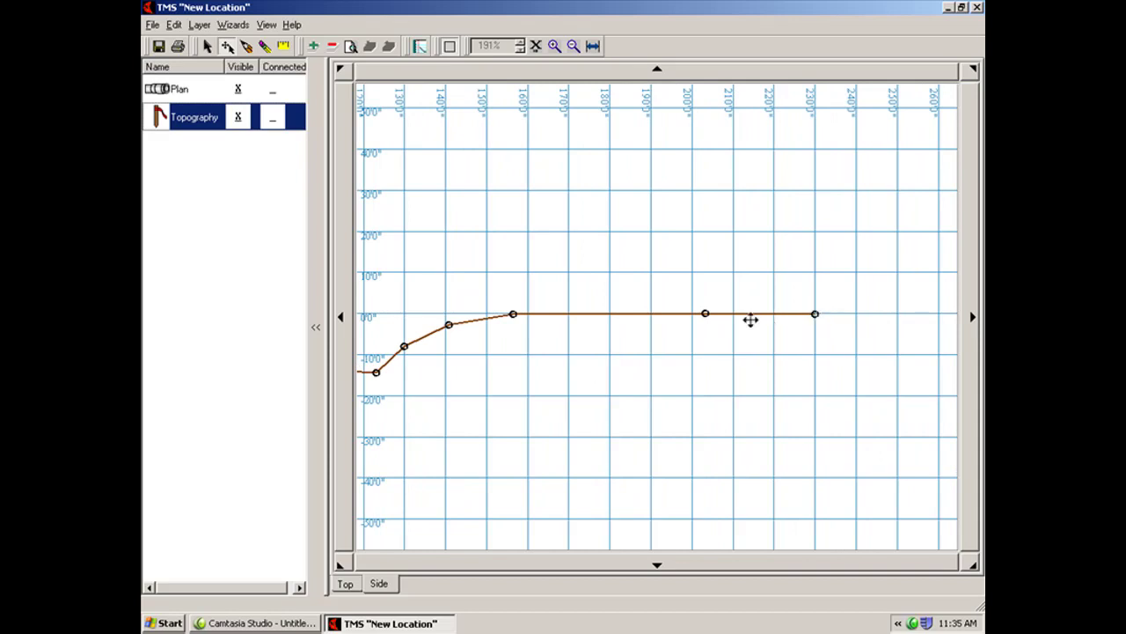
Delete the two level end points near 230'0" and 205'0", confirming each removal
click(265, 48)
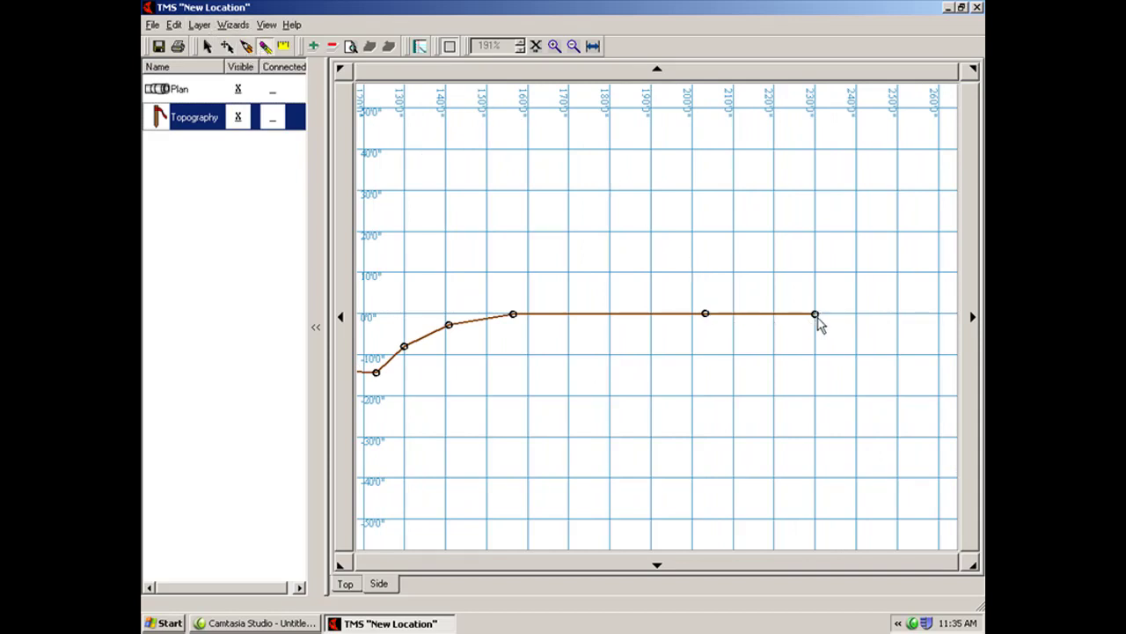
click(815, 315)
key(Delete)
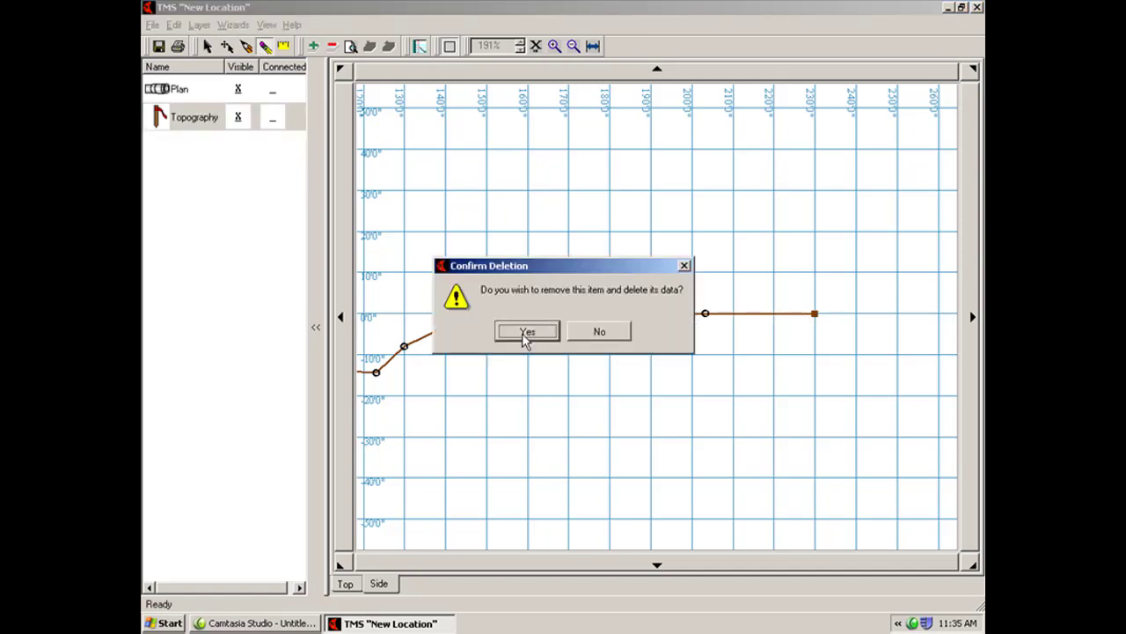
click(526, 334)
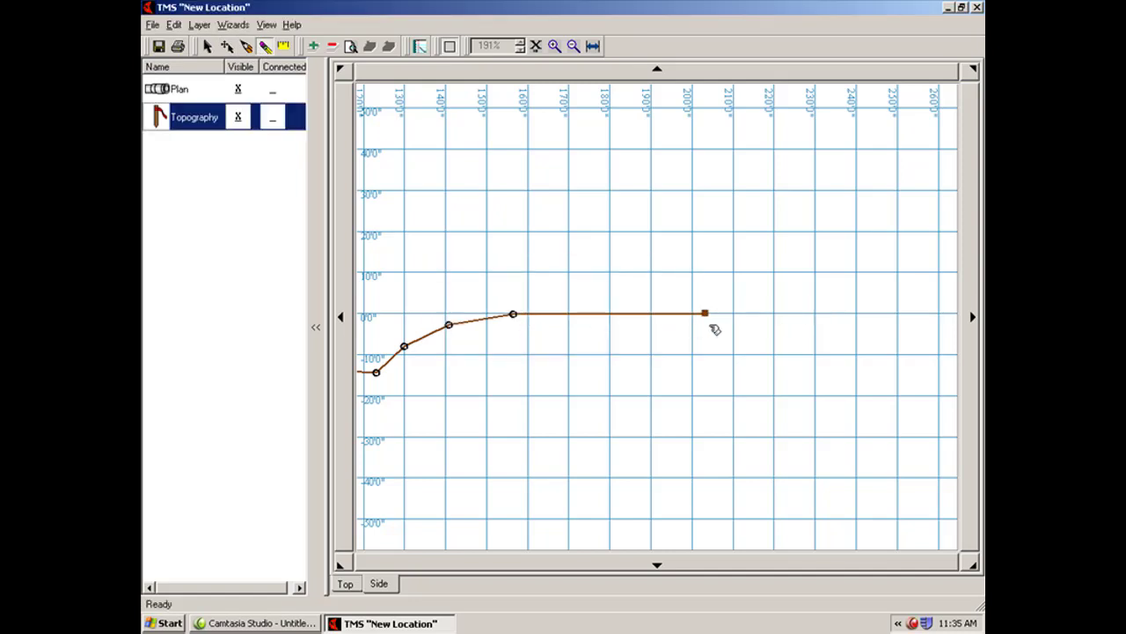
key(Delete)
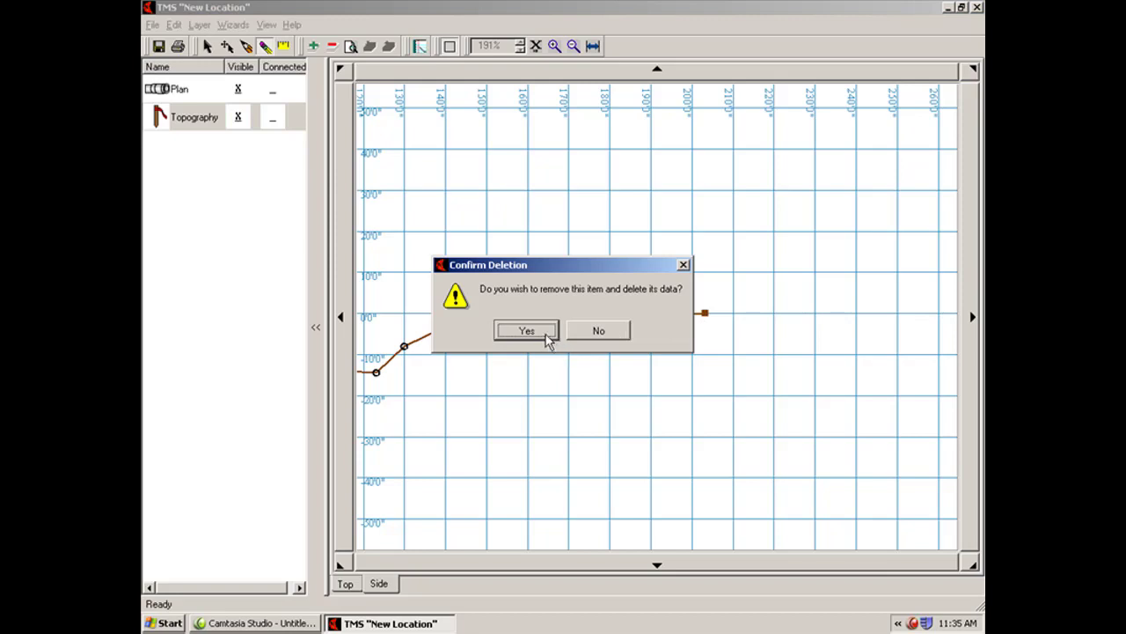
click(526, 332)
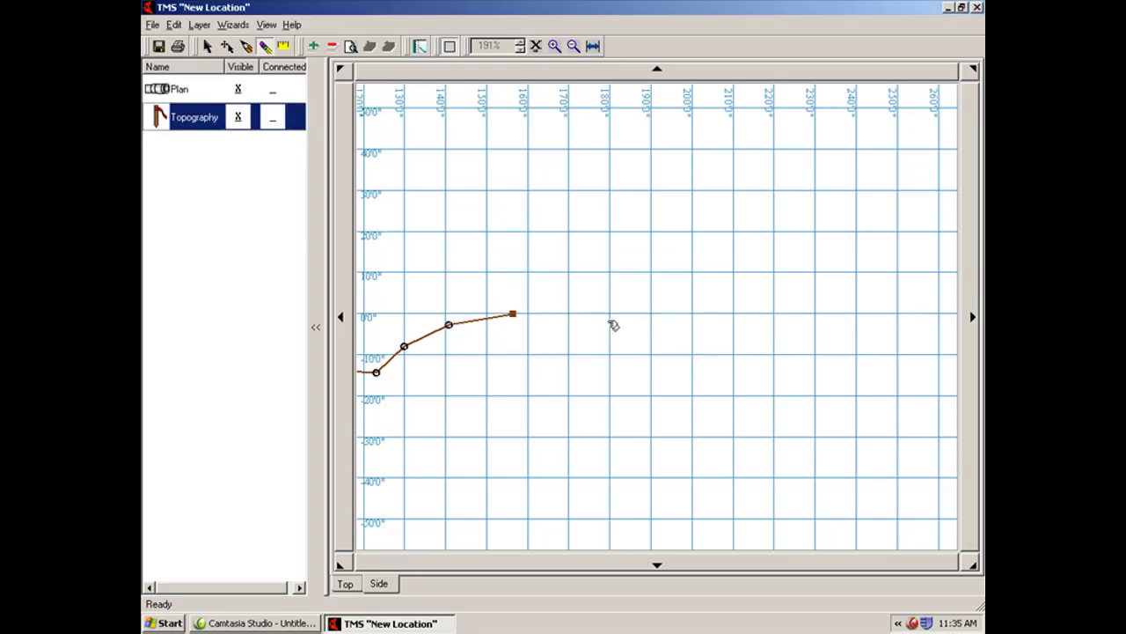
click(248, 48)
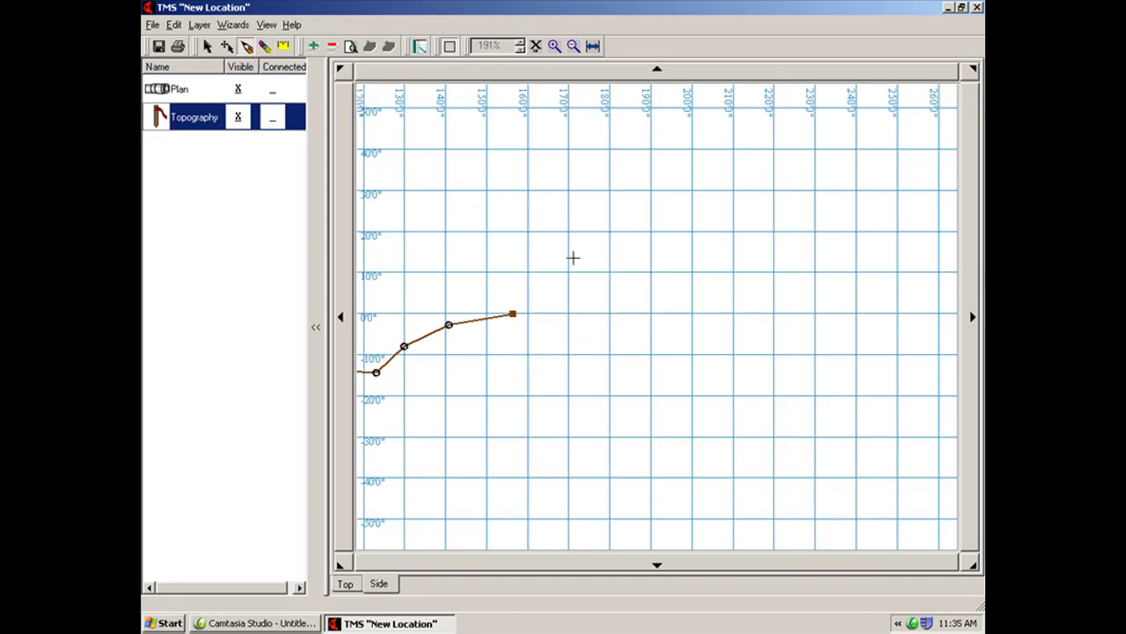
Add new ground points at 175'4", 199'10" and 230'0" away
click(591, 314)
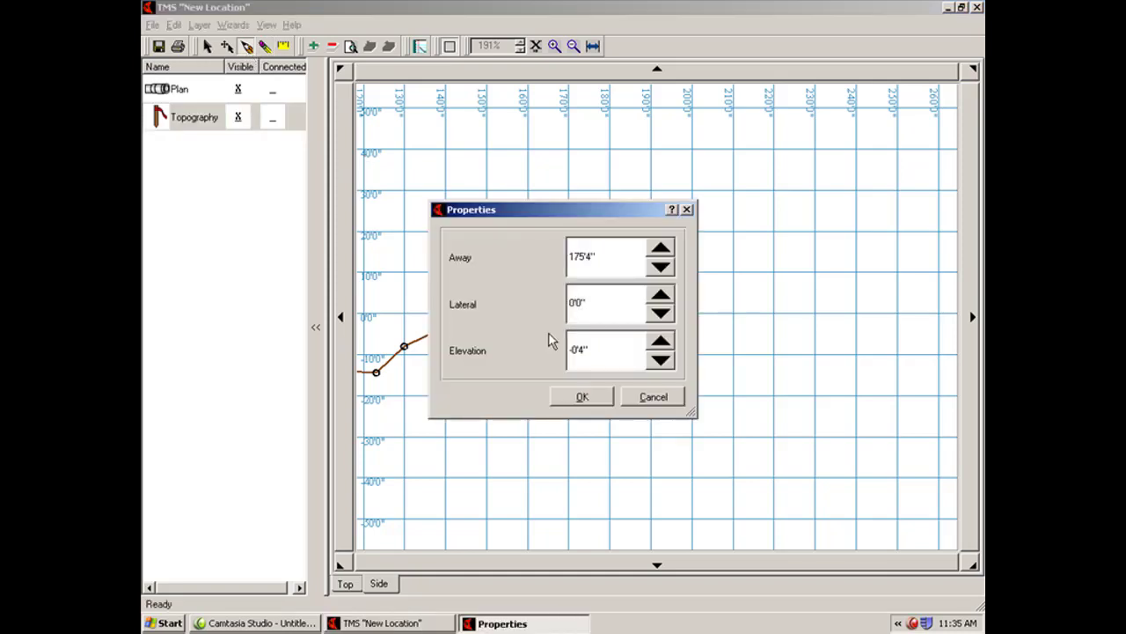
click(572, 399)
click(691, 312)
click(596, 397)
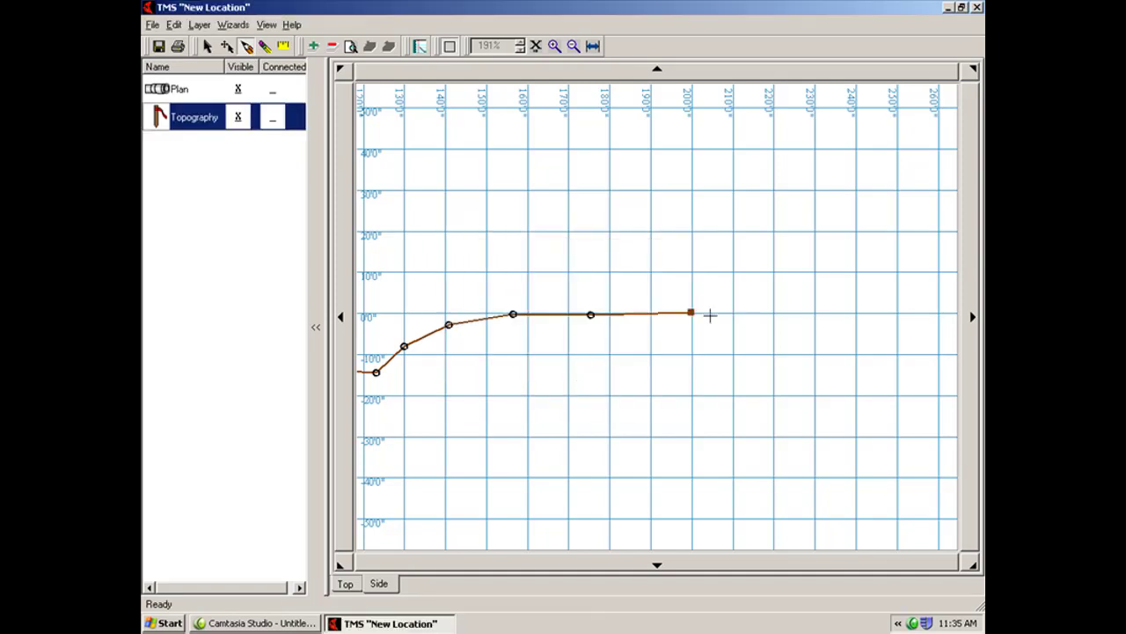
click(815, 312)
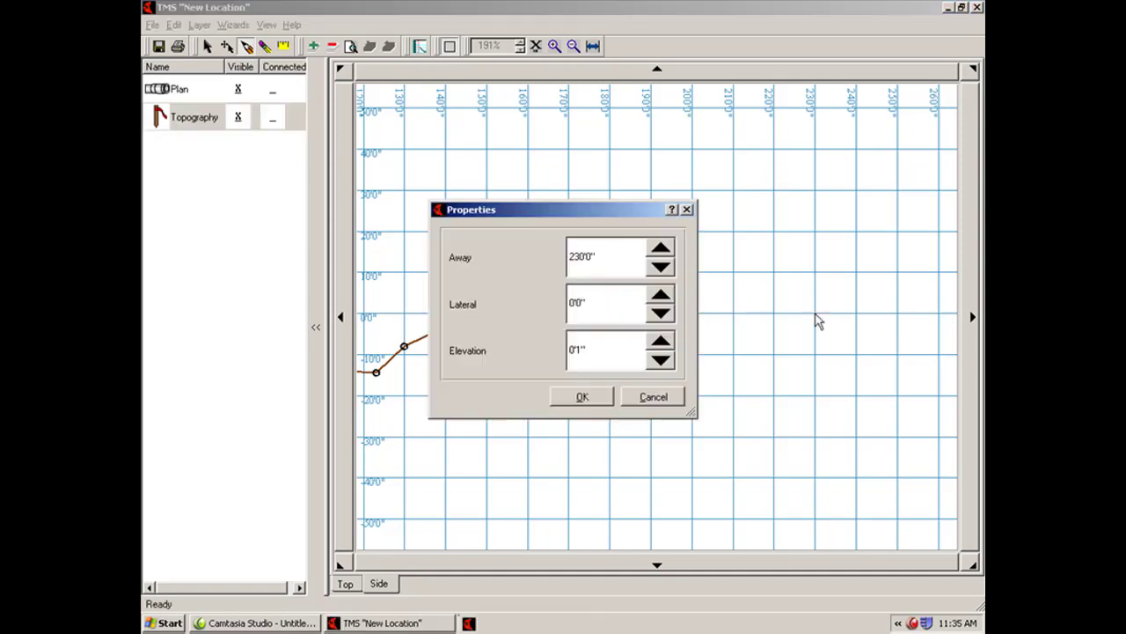
click(579, 400)
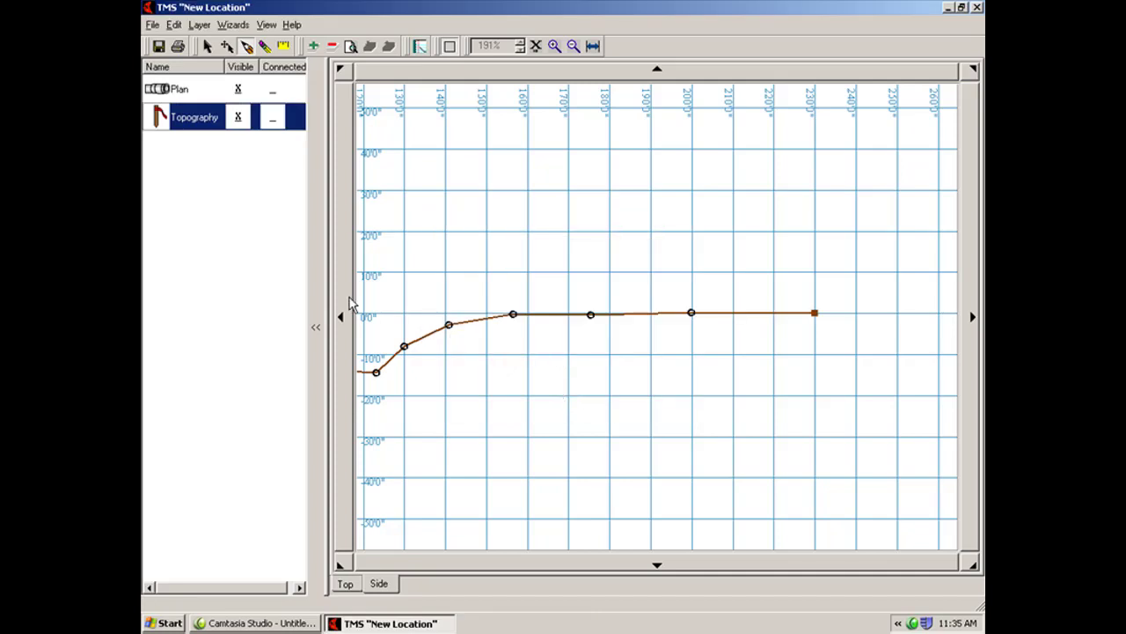
mouse_move(348, 304)
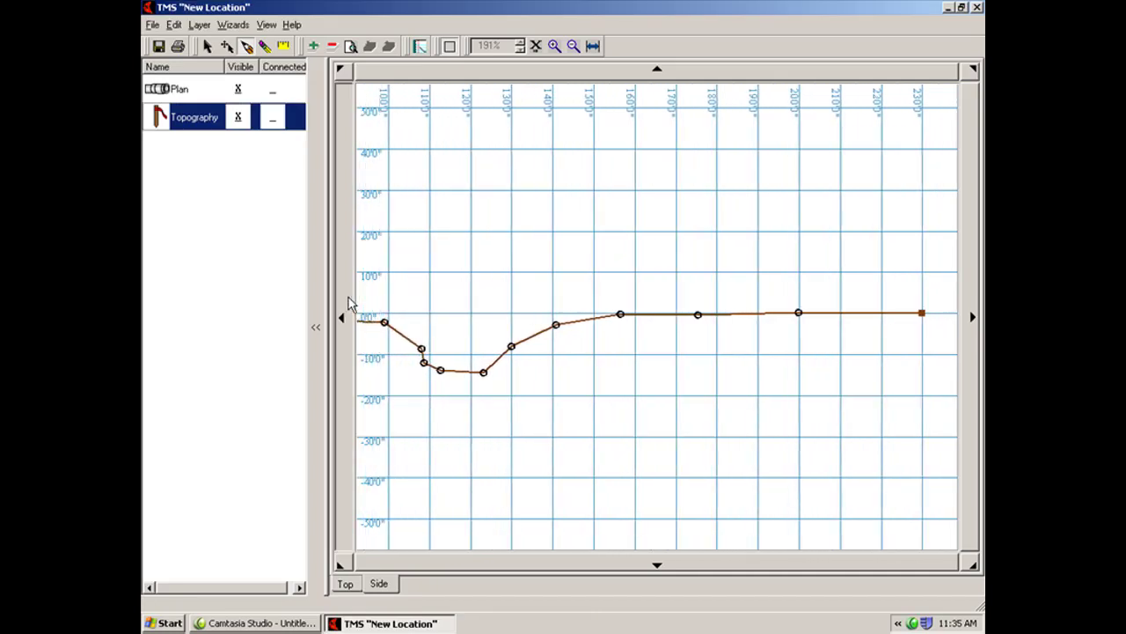
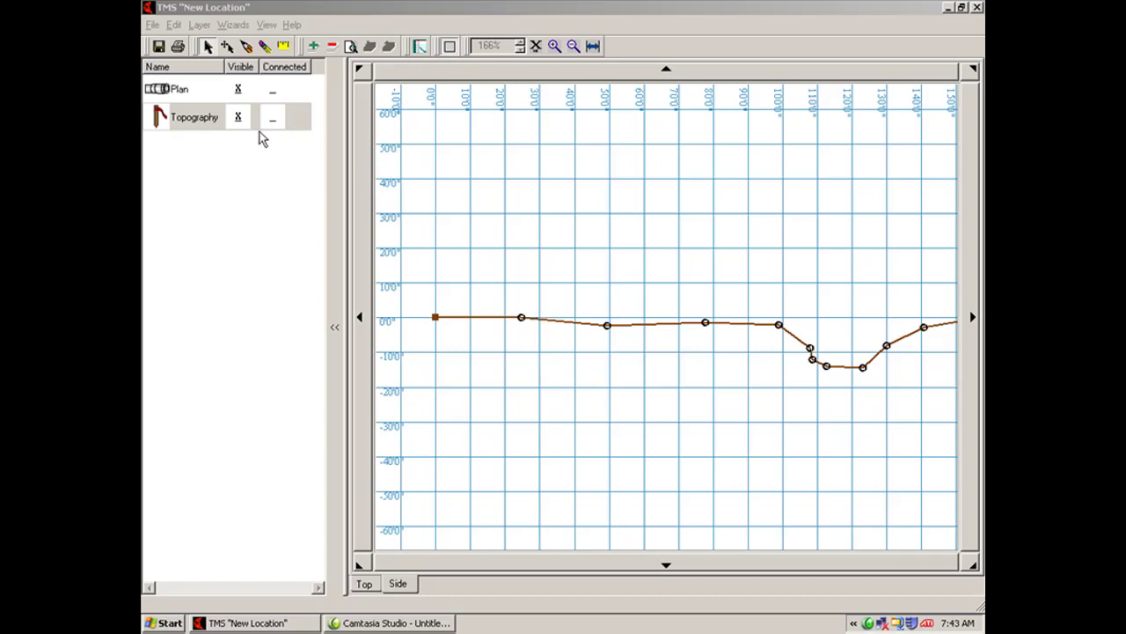
Select the Plan row in the layer list so it replaces Topography as the active layer
click(217, 91)
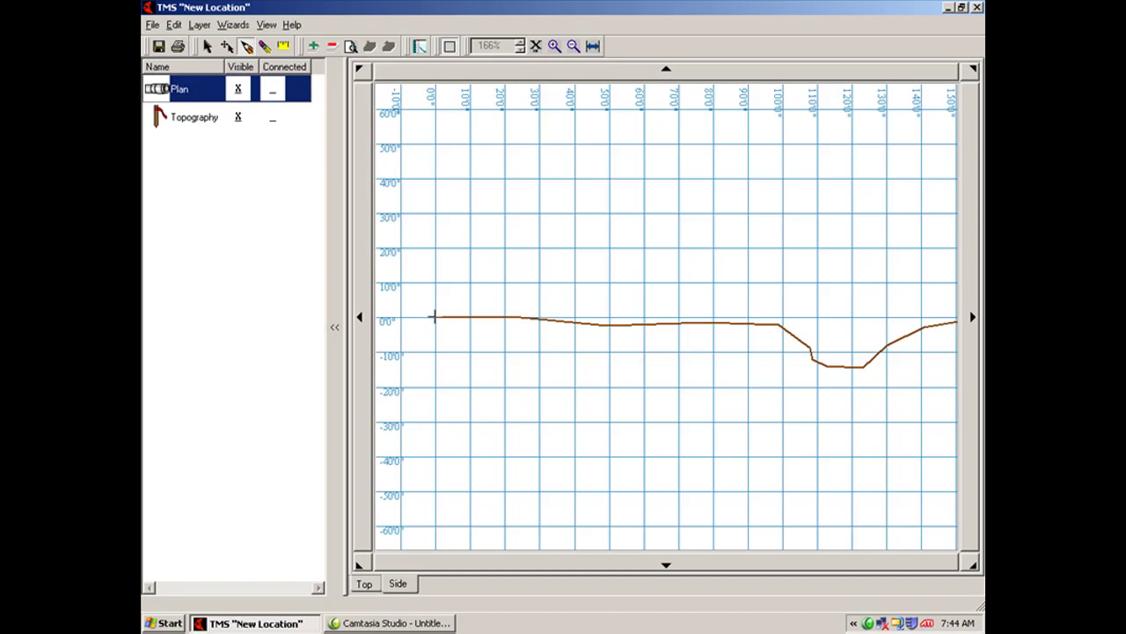
Open the profile's start point and set its Away distance to 0'0"
click(548, 262)
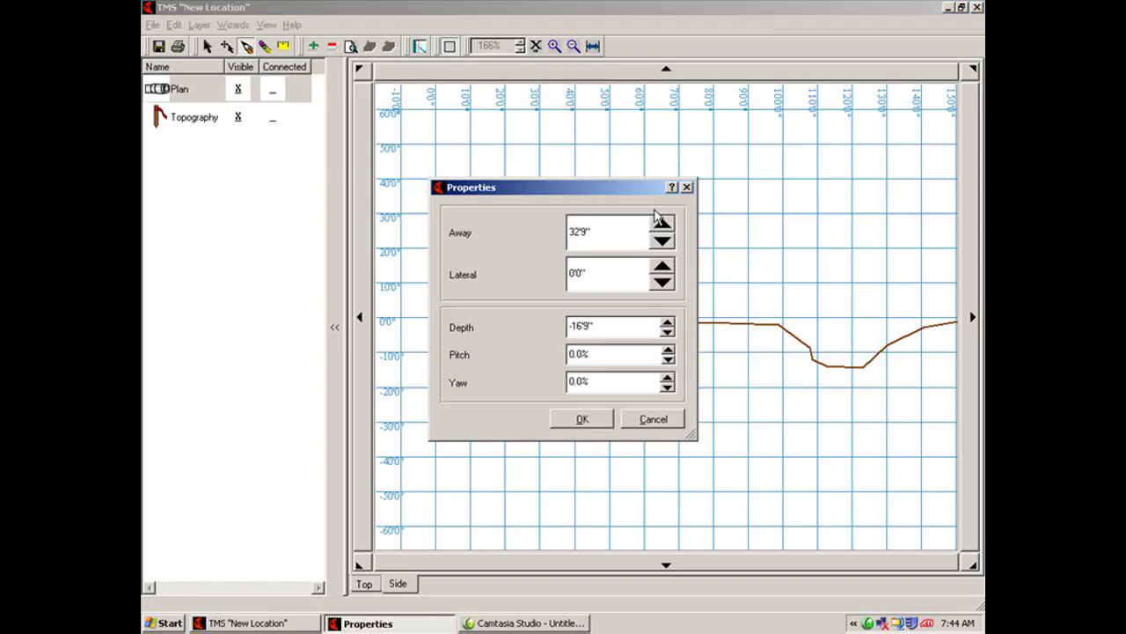
click(689, 188)
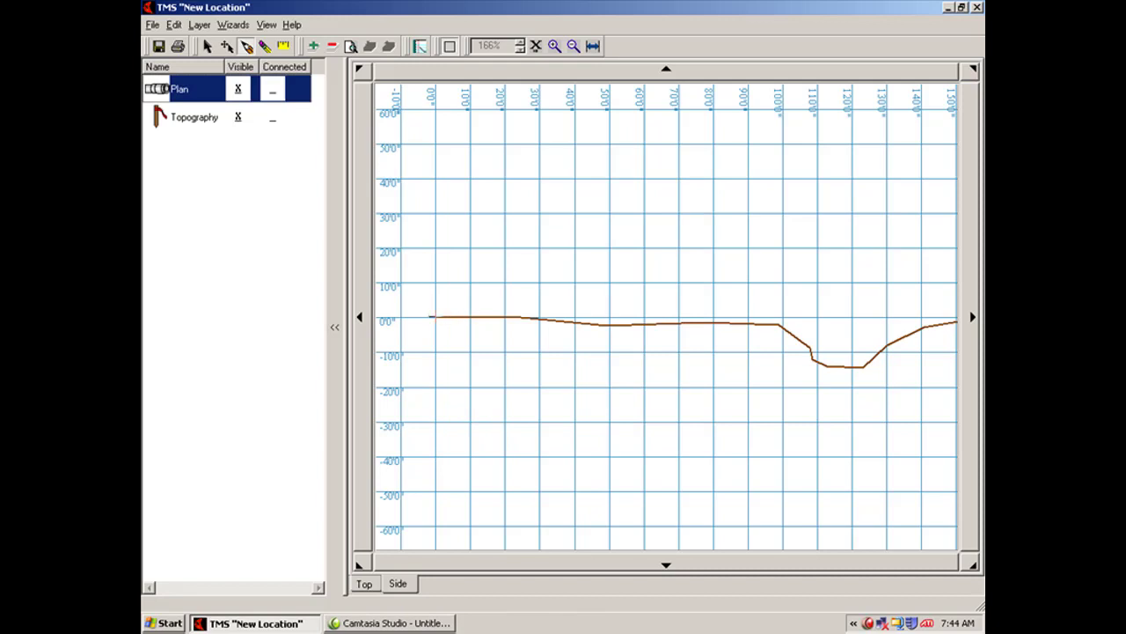
double_click(436, 318)
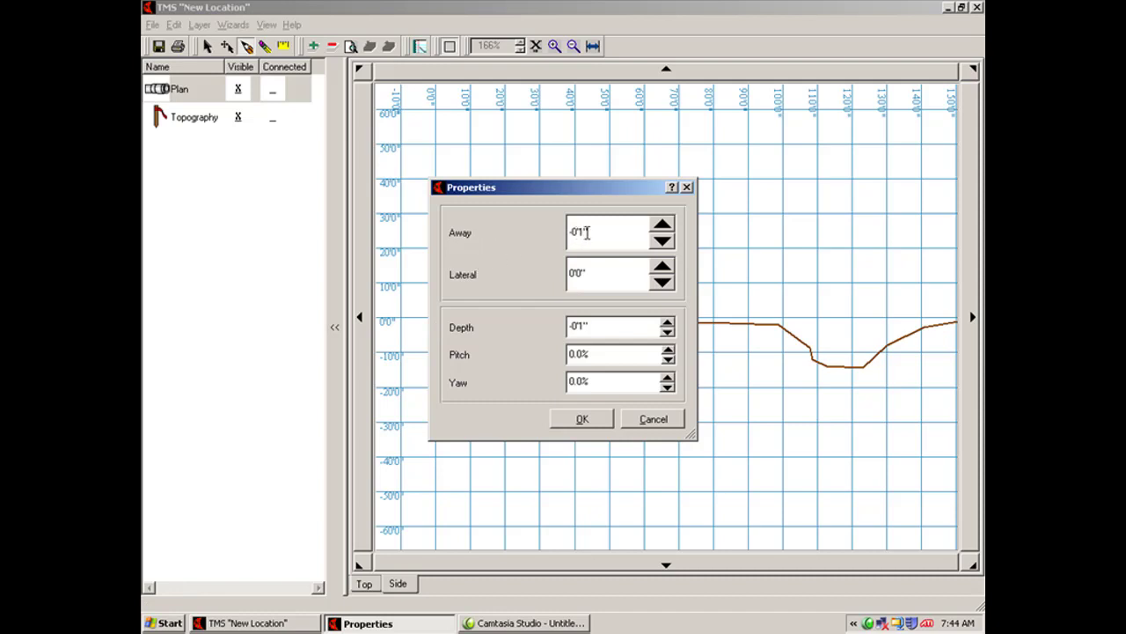
drag(590, 232, 553, 227)
text(0'0')
drag(593, 230, 541, 233)
text(0)
click(661, 240)
click(662, 225)
click(661, 225)
click(661, 241)
click(662, 240)
Give the entry point Depth 0'0" and a -18 pitch, and apply it
double_click(588, 274)
click(589, 324)
drag(589, 324, 560, 327)
text(0'0")
drag(587, 353, 563, 353)
text(-18)
click(584, 421)
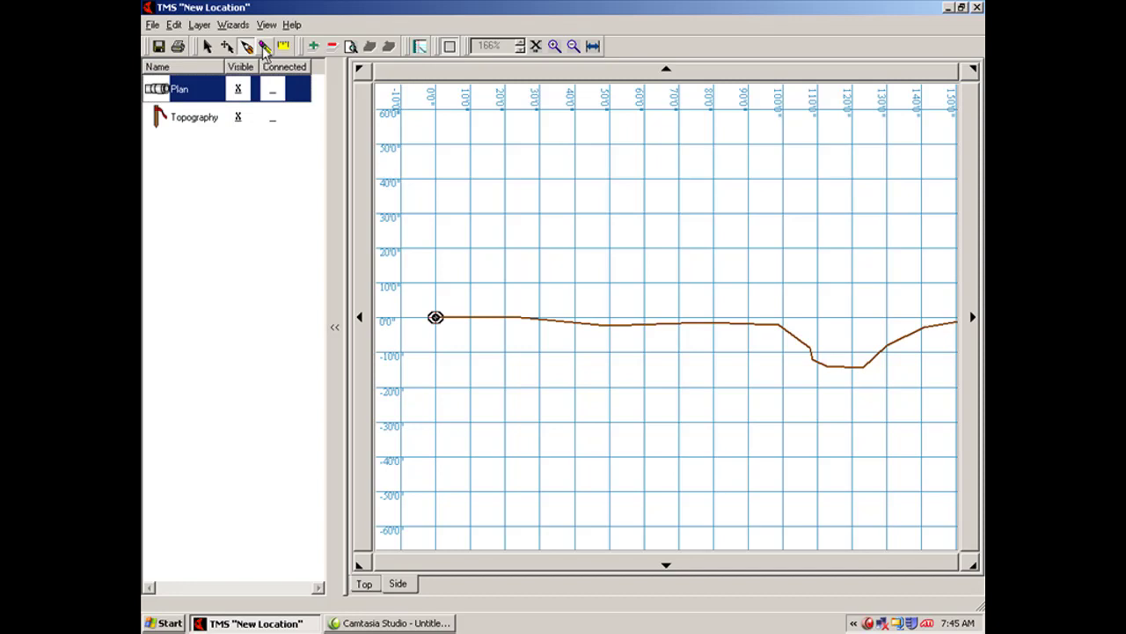
Delete the existing entry point at the profile start
click(263, 47)
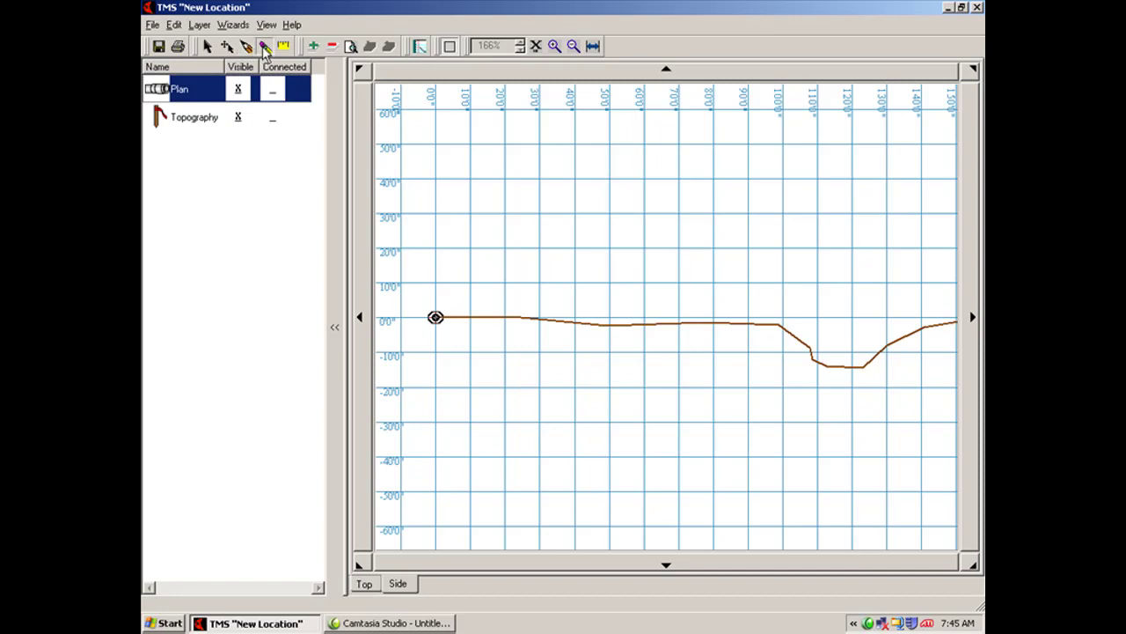
click(436, 318)
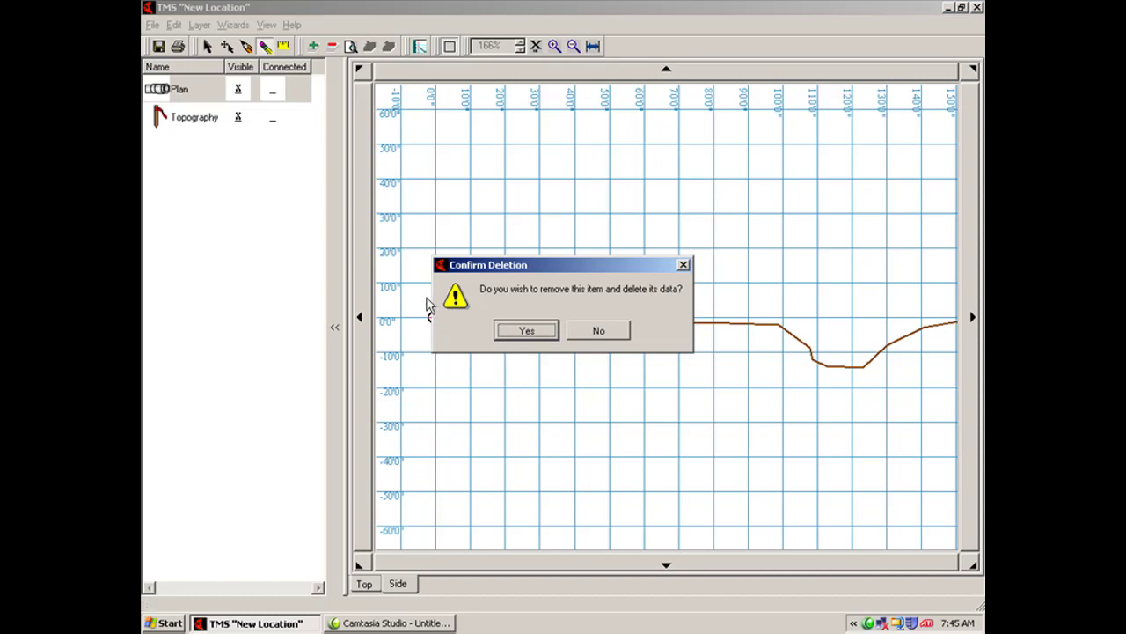
click(526, 330)
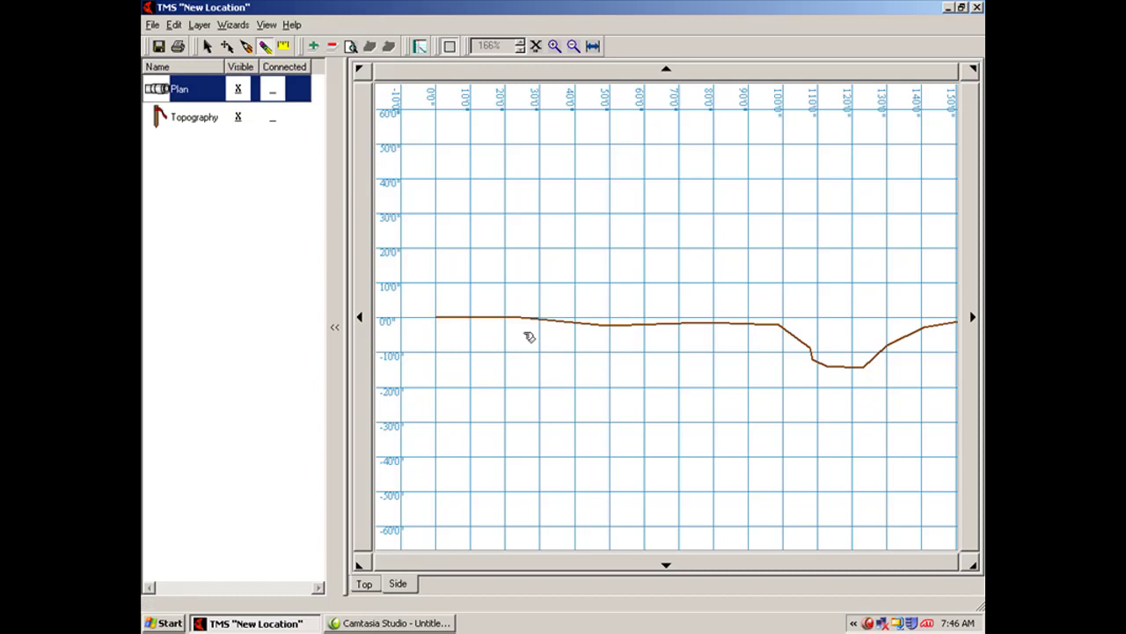
Re-create the entry point at Away 0'0", Depth 0'0" with a -18.0% pitch
click(247, 46)
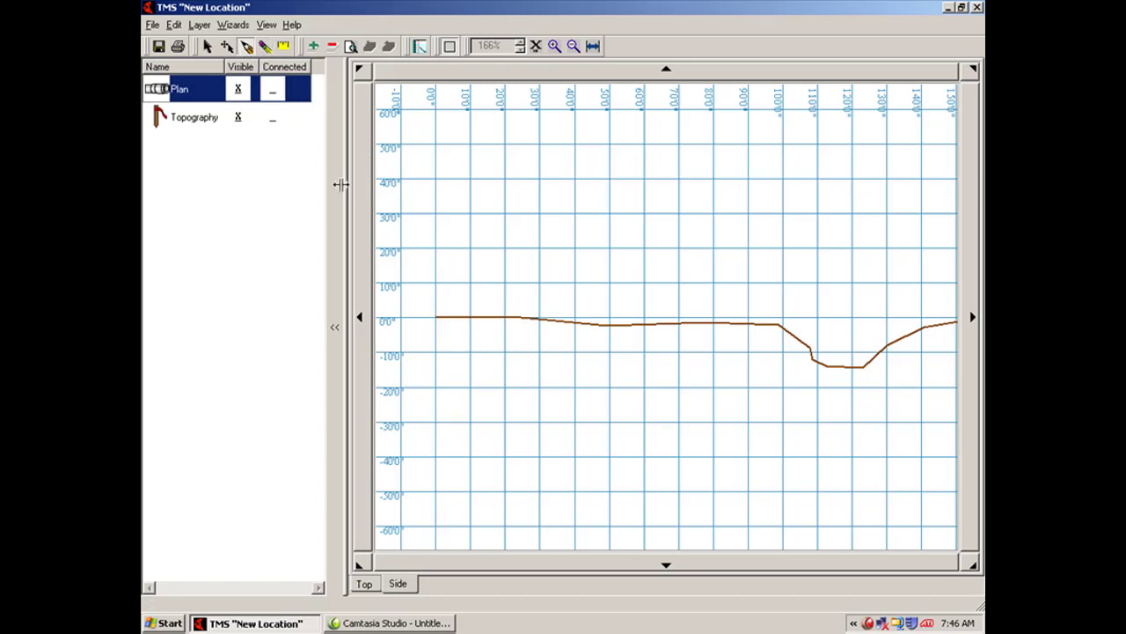
click(435, 317)
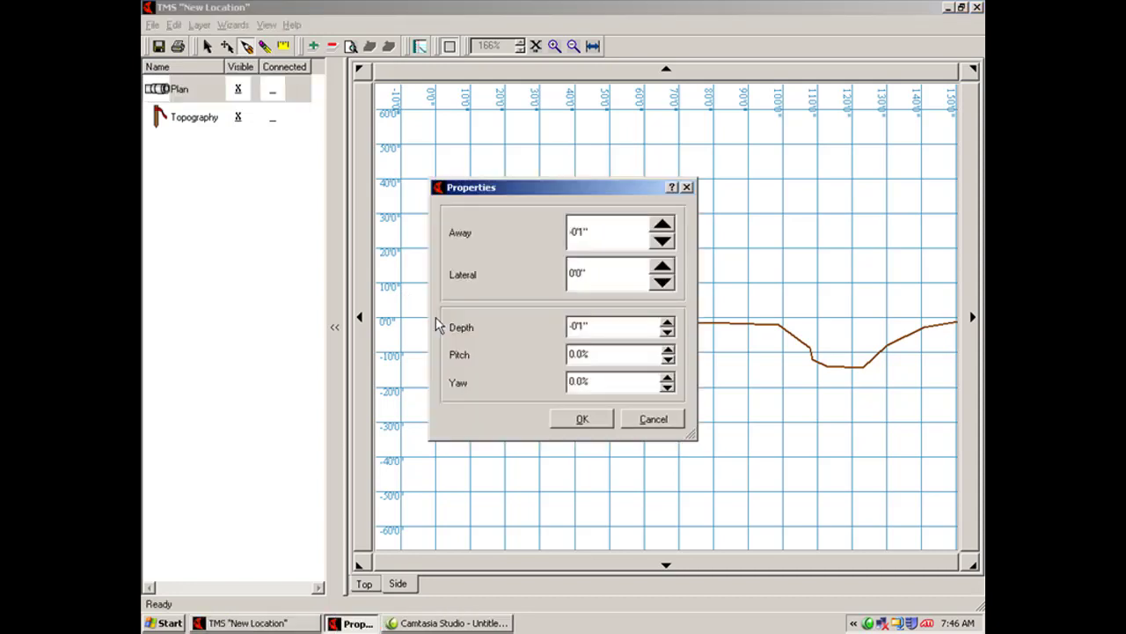
drag(592, 233, 546, 233)
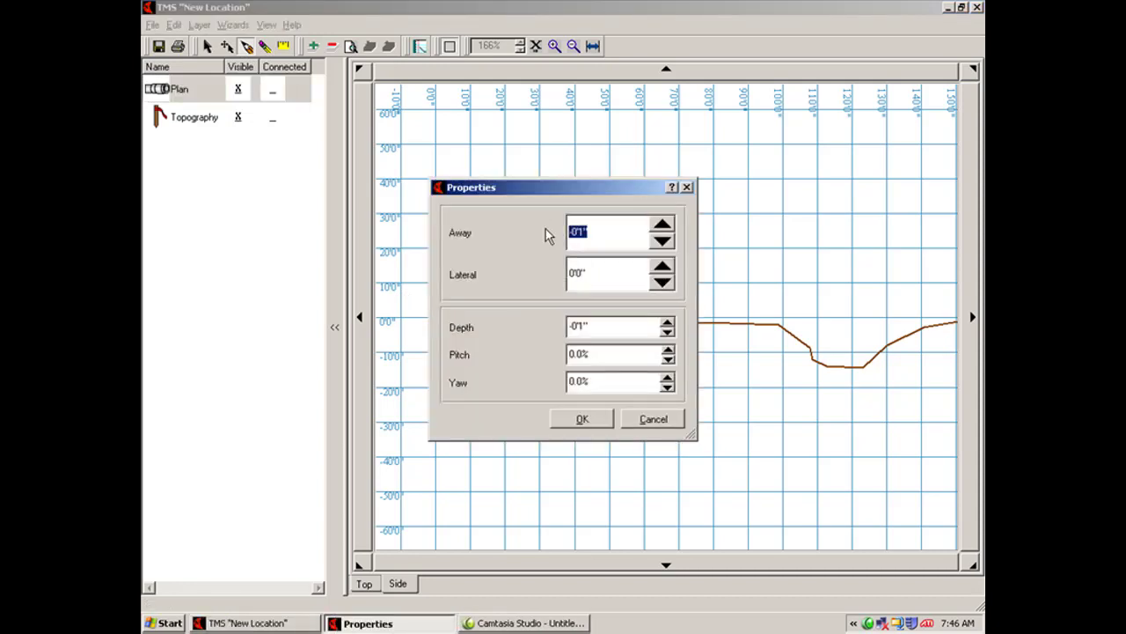
text(0'0")
drag(601, 325, 532, 327)
text(0'0")
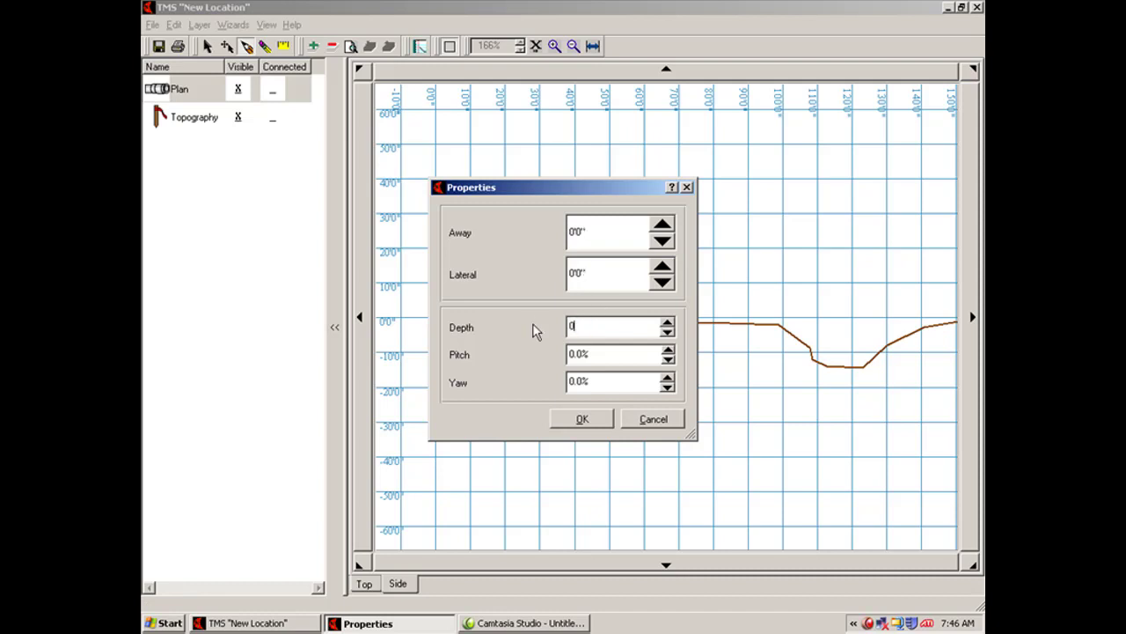
drag(592, 352, 567, 355)
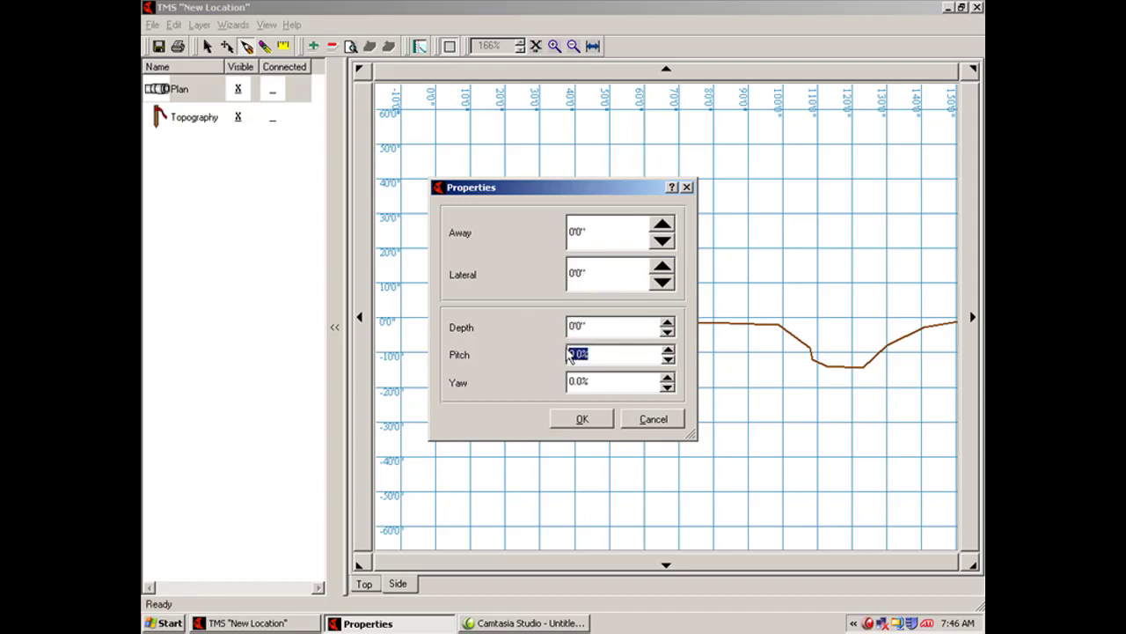
key(BackSpace)
text(-18.0%)
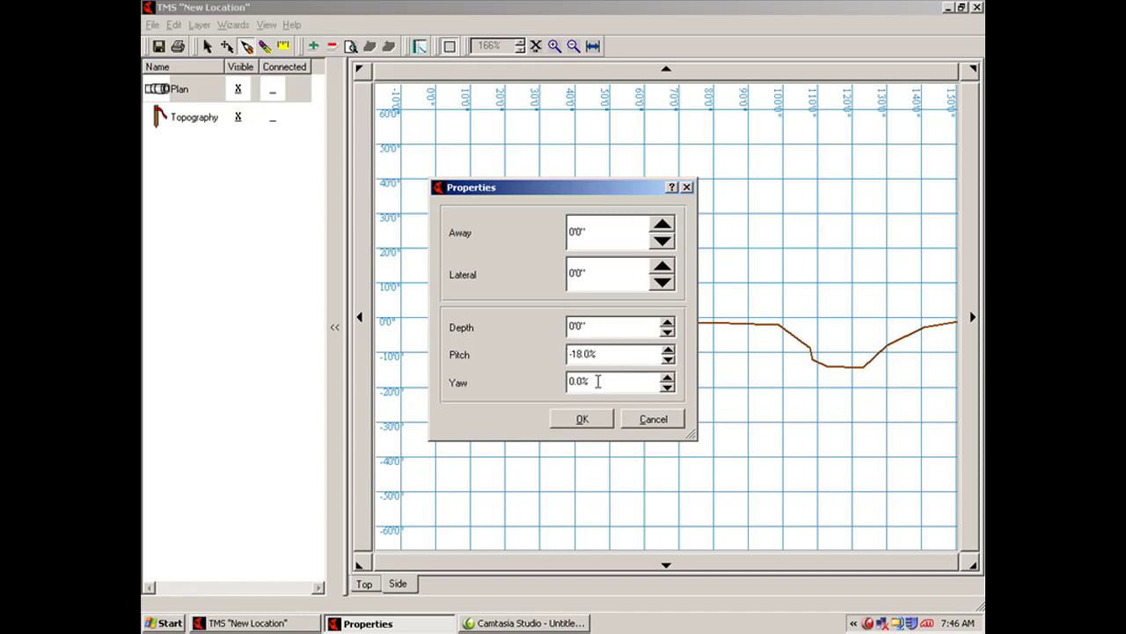
click(586, 420)
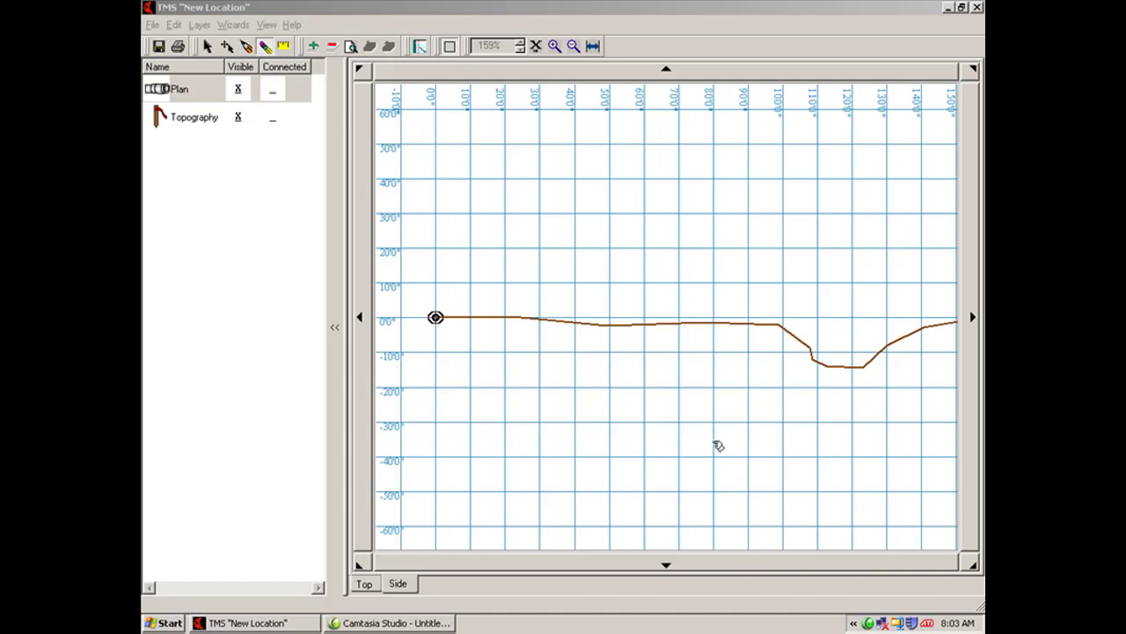
Place a second bore point near Away 90'0" with Depth -20'0", above the ground line
click(242, 99)
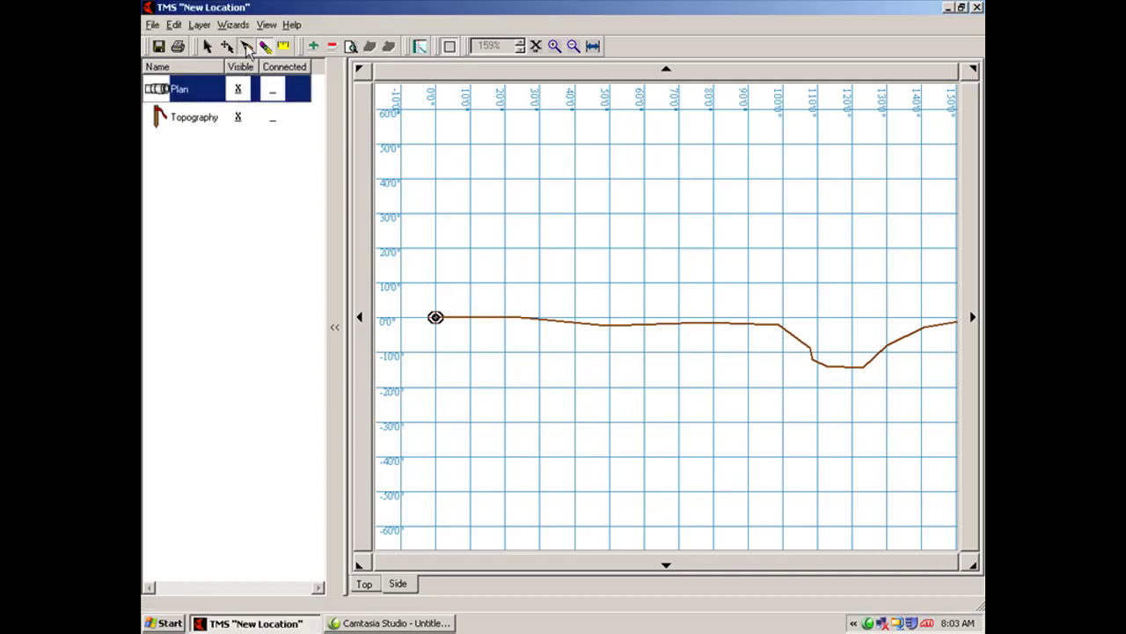
click(246, 47)
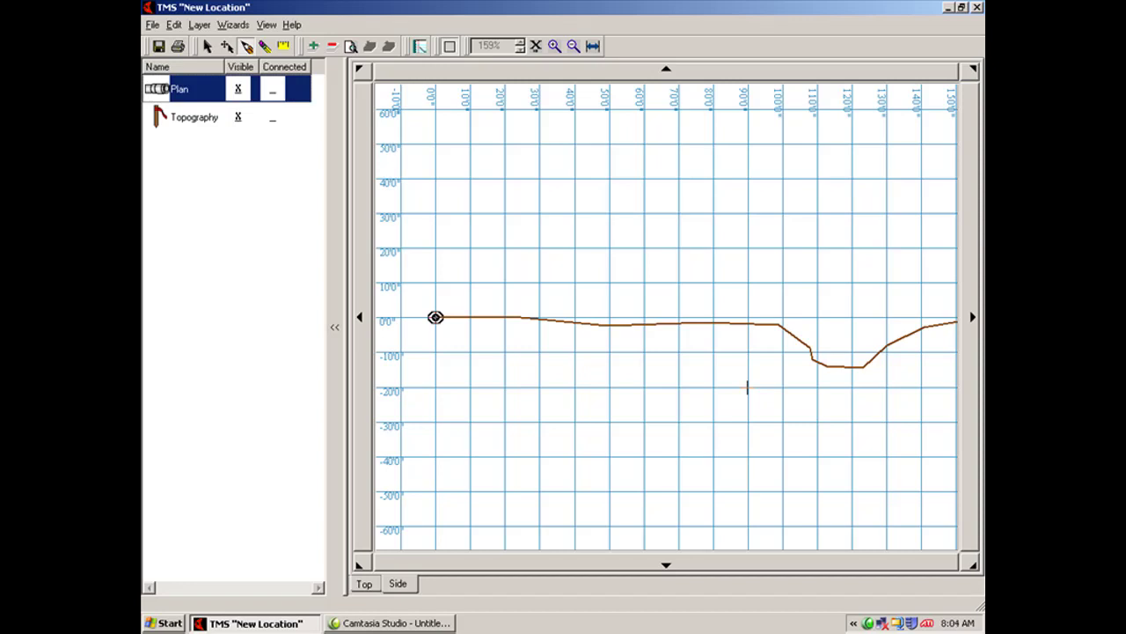
click(747, 387)
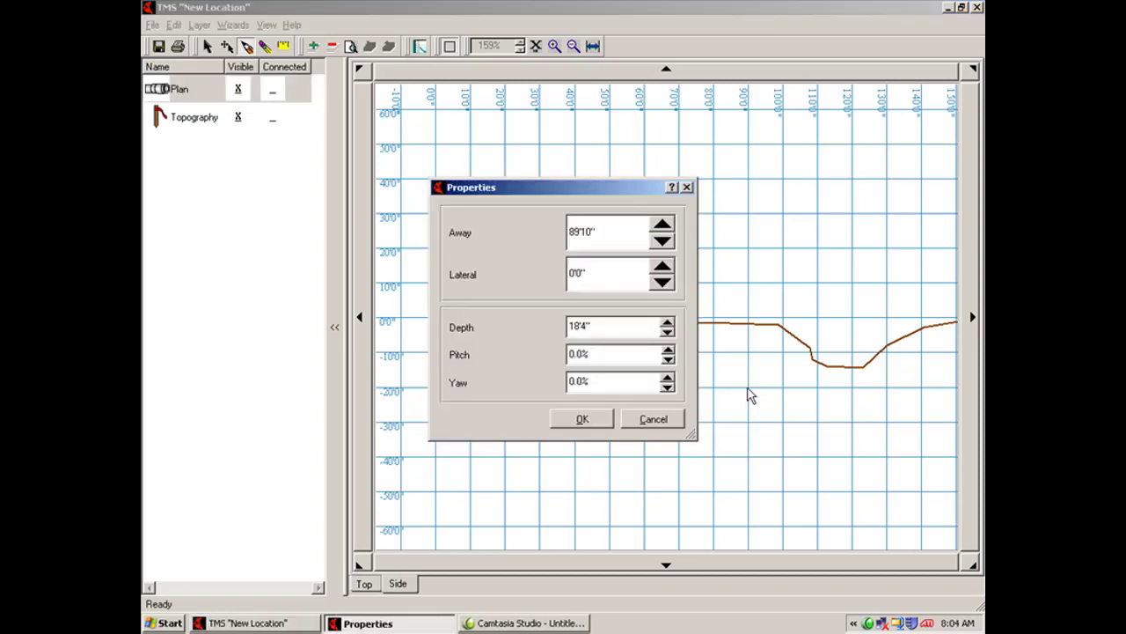
drag(607, 231, 564, 231)
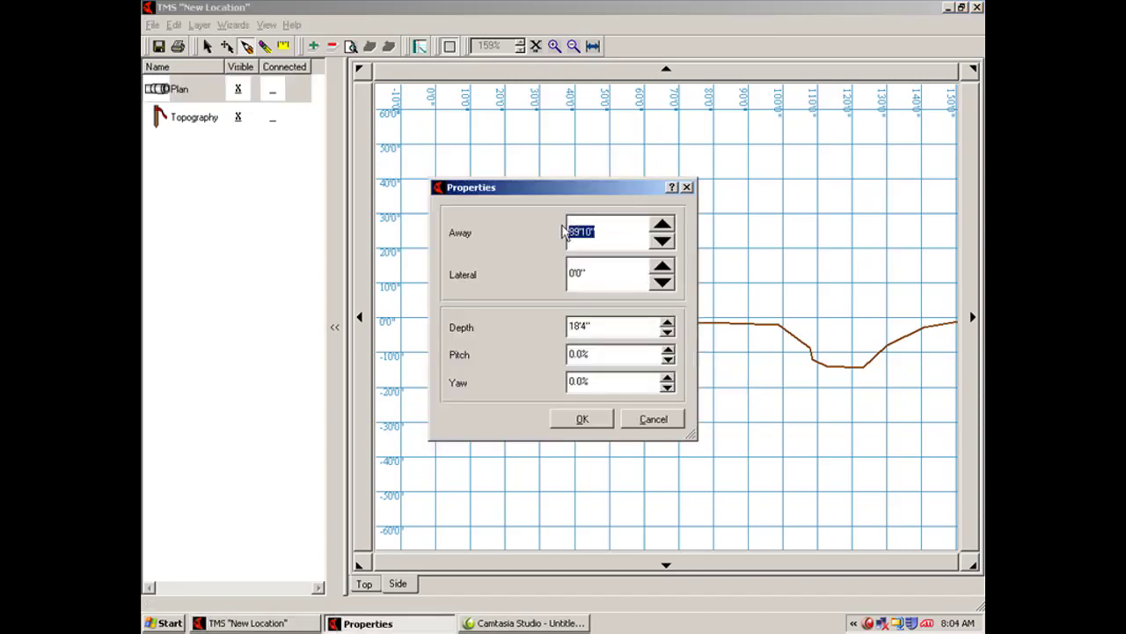
text(8)
text(0'0")
drag(590, 321, 552, 326)
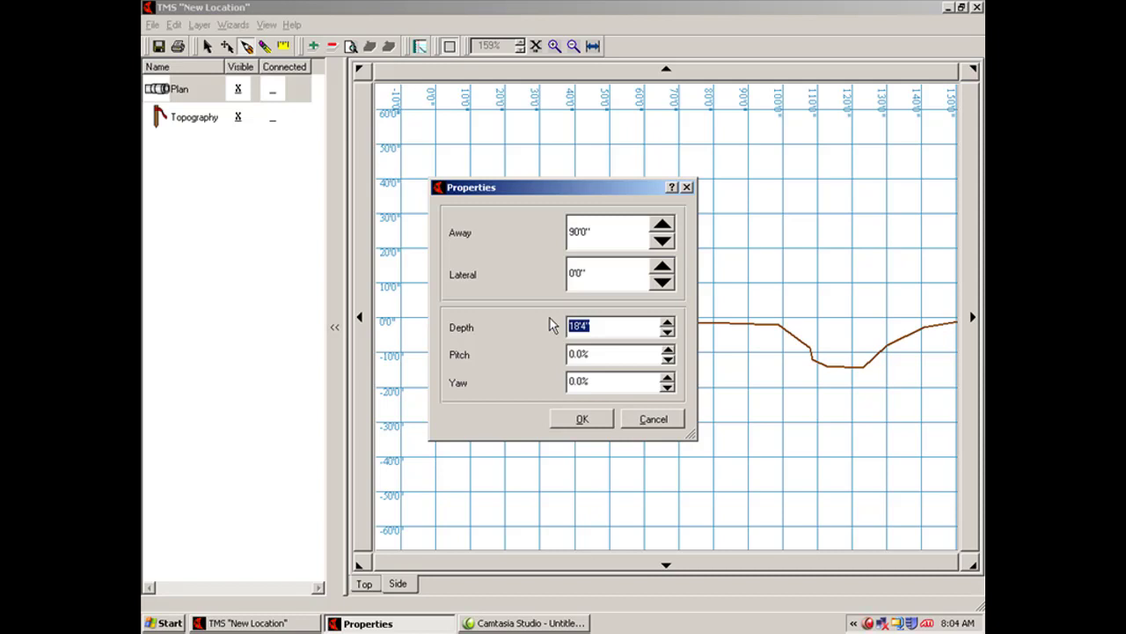
text(1)
text(20'0")
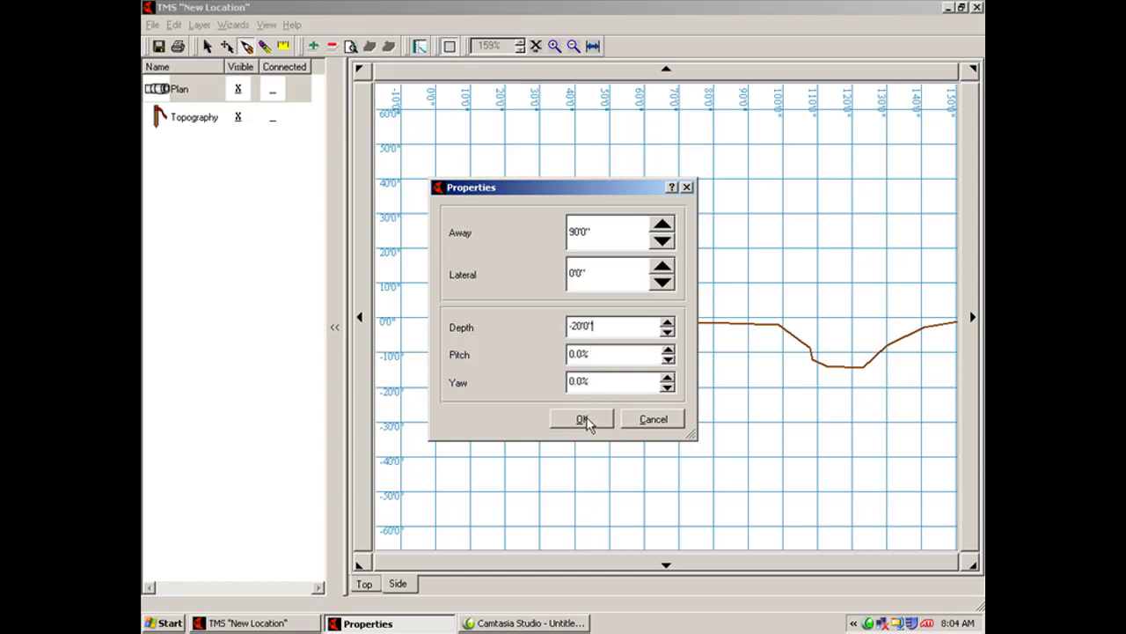
click(584, 420)
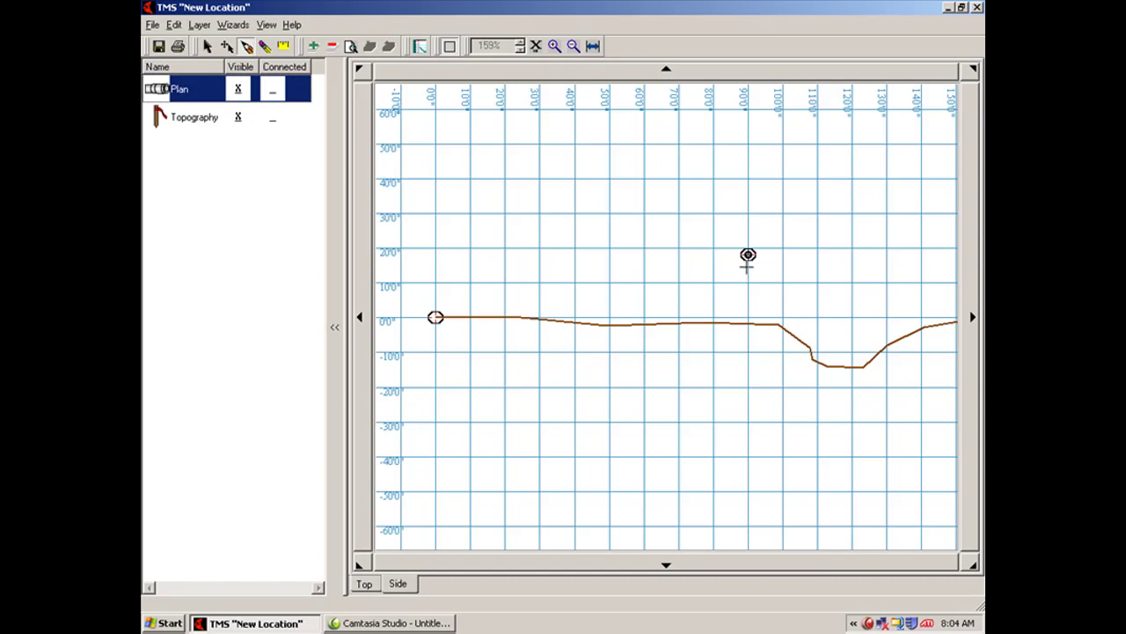
click(748, 256)
Delete the bore point sitting above the ground line
click(265, 48)
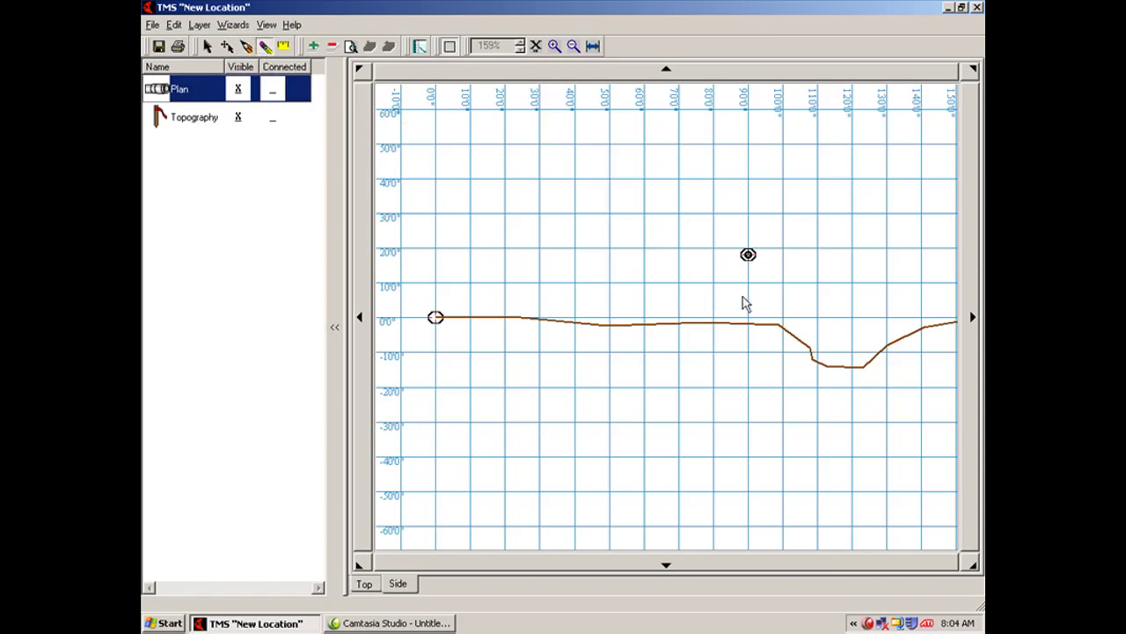
click(747, 256)
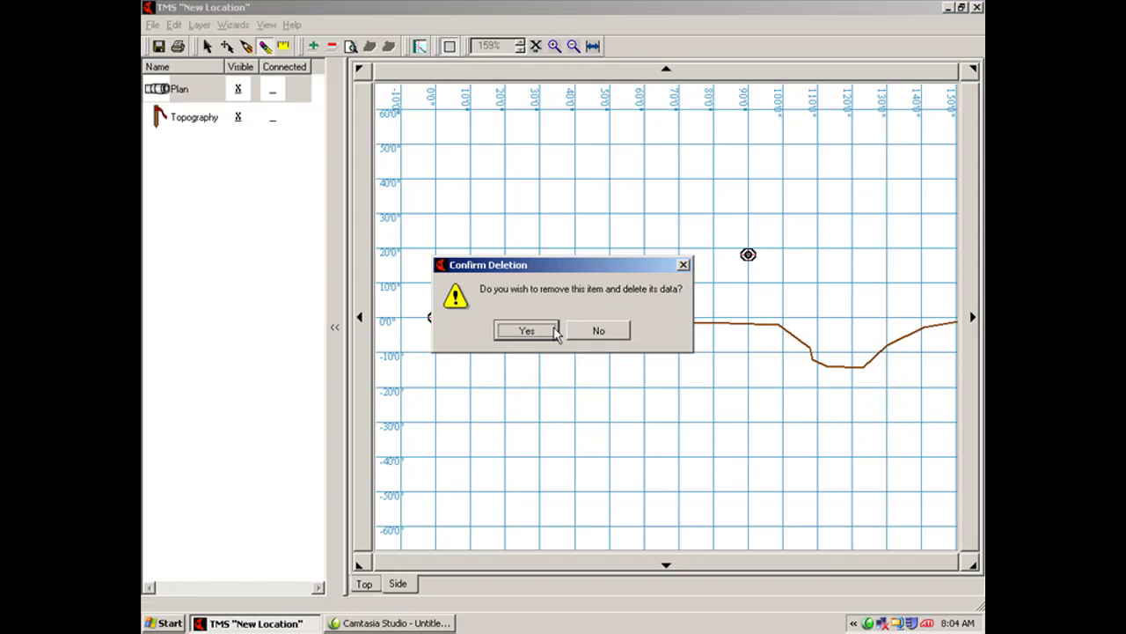
click(527, 331)
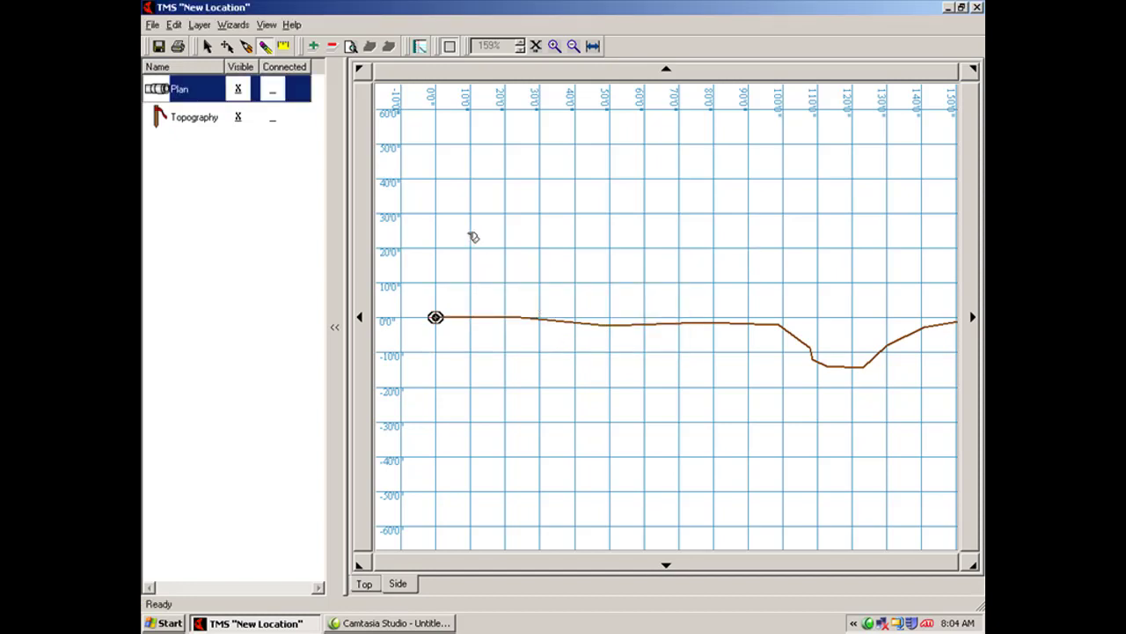
Add a new bore point at Away 90'0" with Depth 20'0", below ground
click(250, 49)
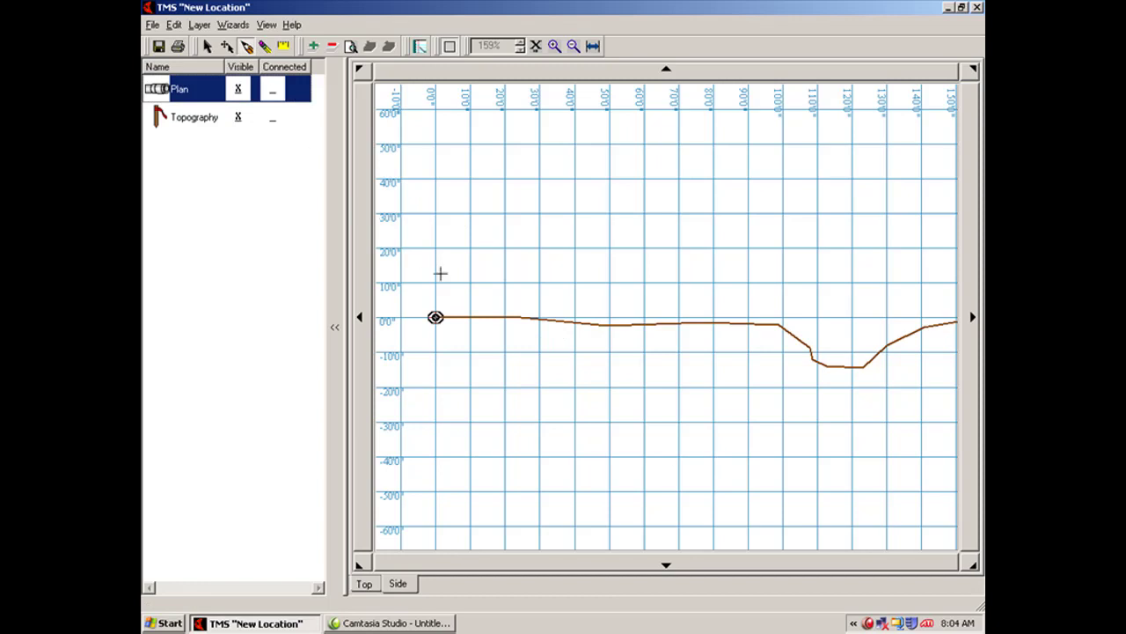
click(747, 392)
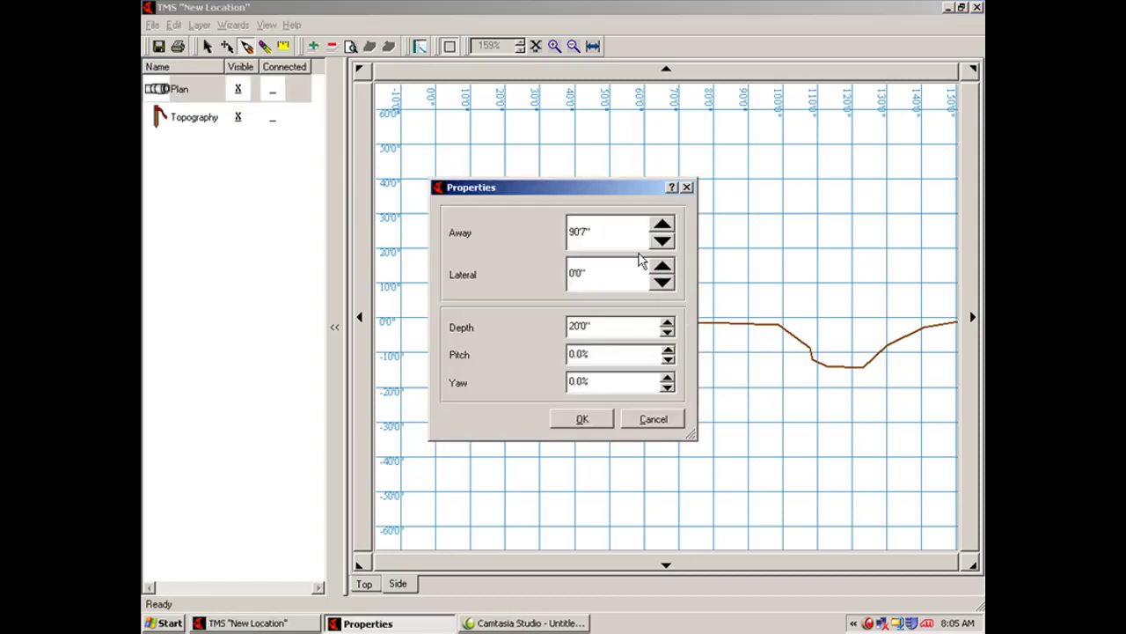
drag(604, 232, 569, 232)
text(90'0")
drag(592, 324, 548, 324)
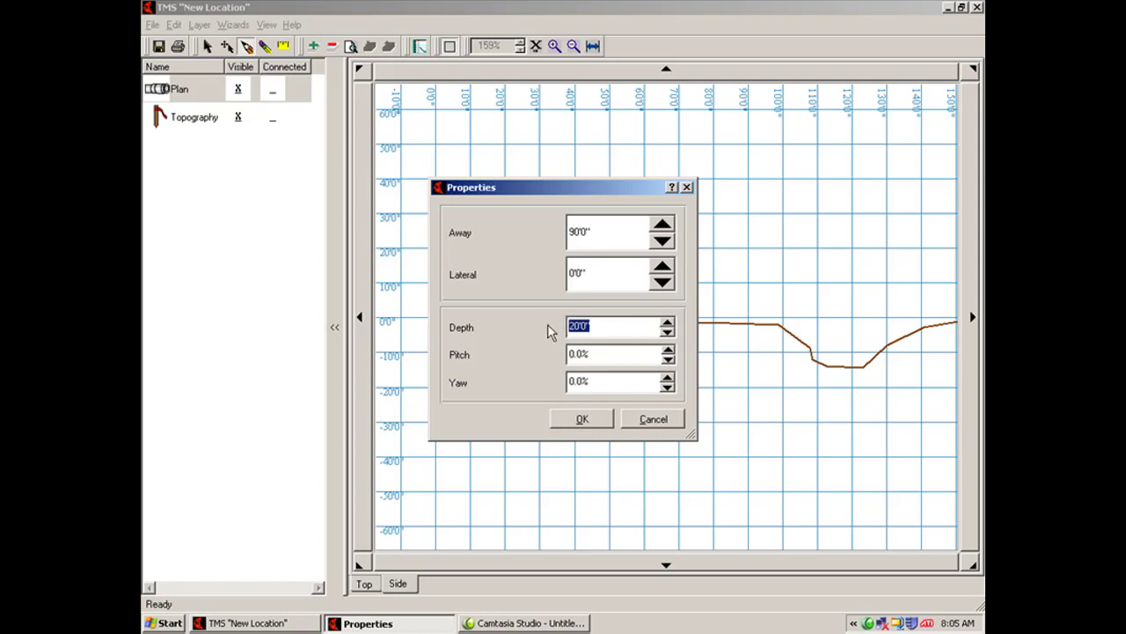
text(20'0")
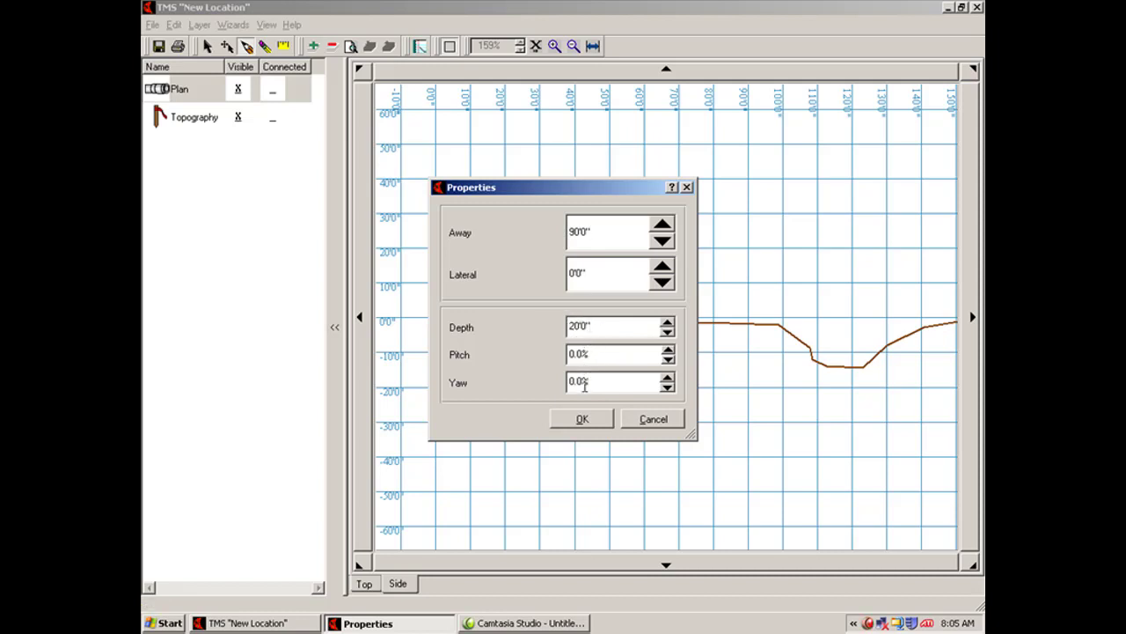
click(586, 420)
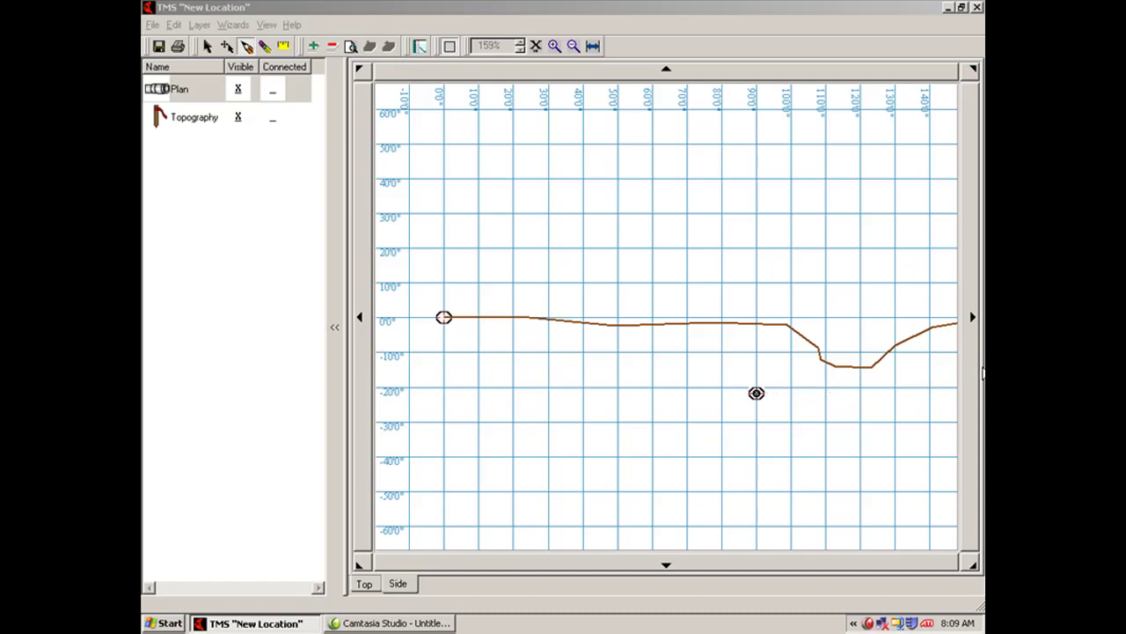
Add a third plan point at about Away 150'0" with Depth 20'0"
drag(976, 366, 976, 365)
click(975, 365)
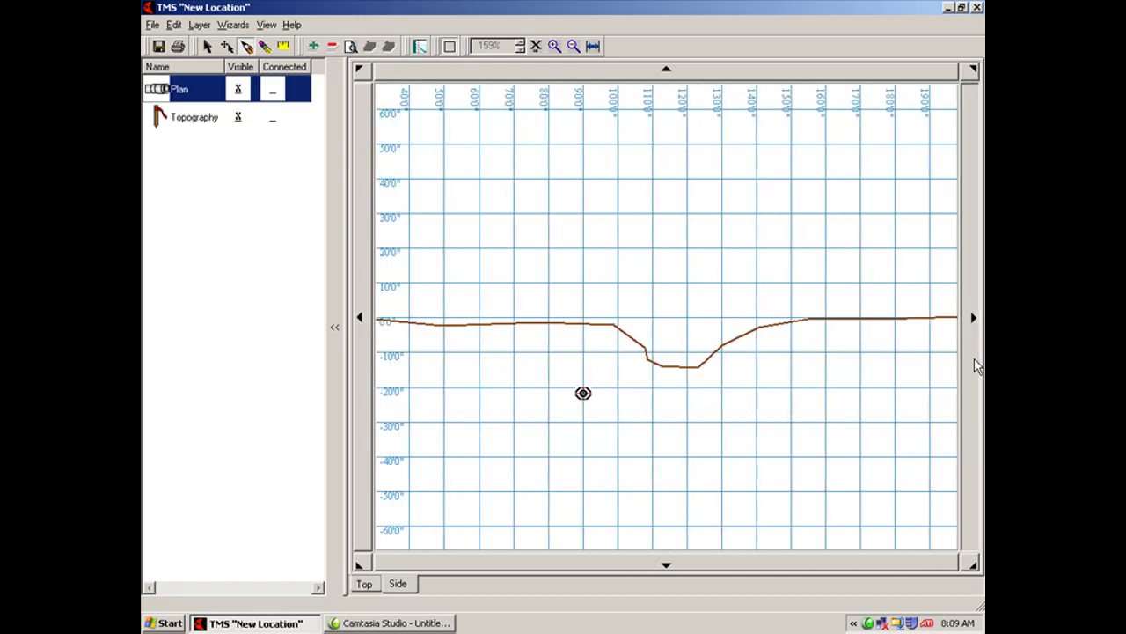
click(975, 364)
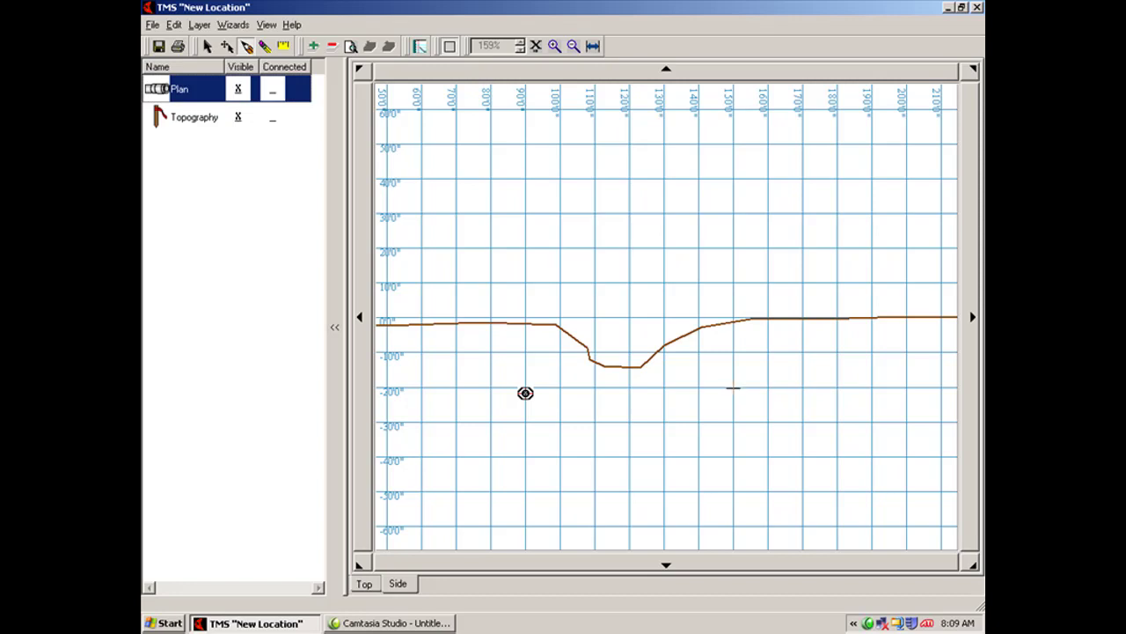
click(525, 393)
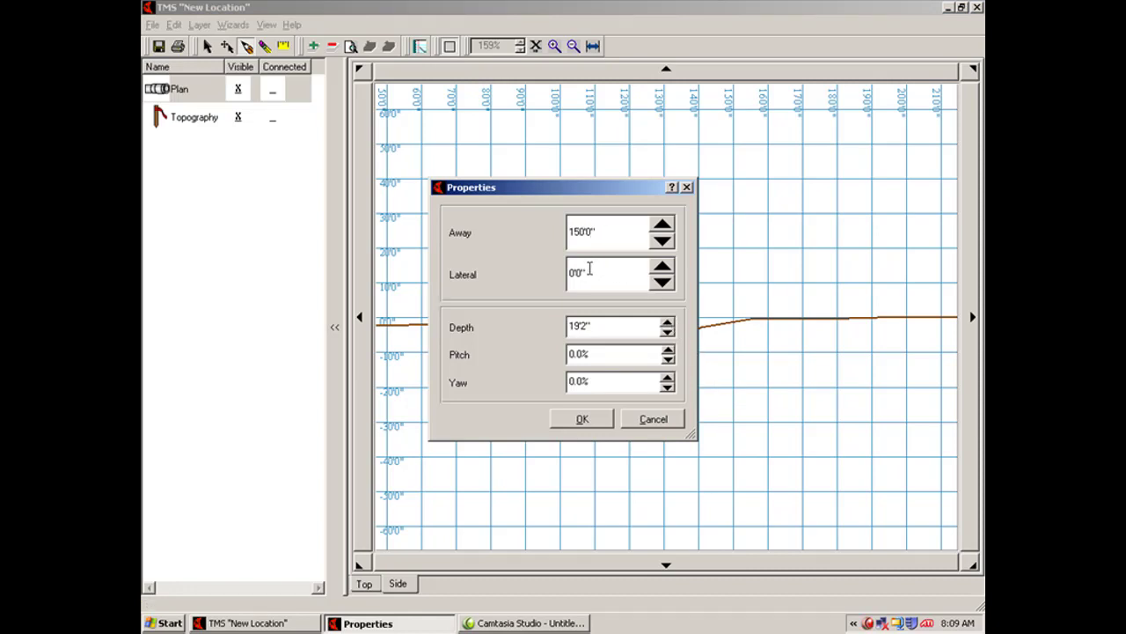
double_click(595, 326)
text(20'0")
click(590, 418)
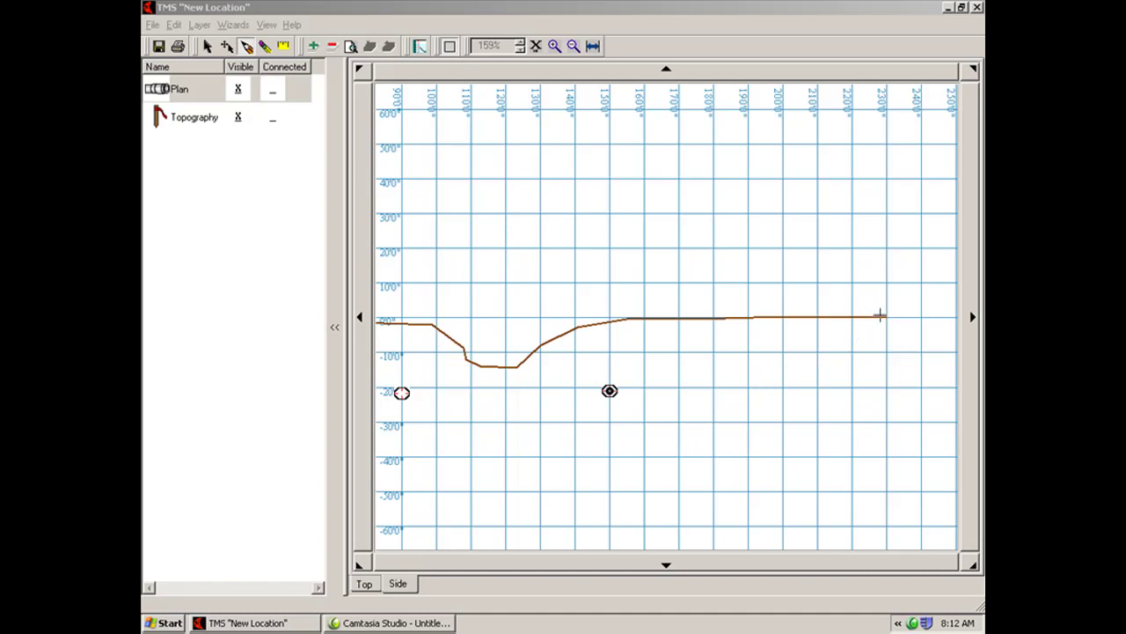
Add the exit point at Away 230'0", Depth 0'0" with an 18.0% pitch
click(300, 88)
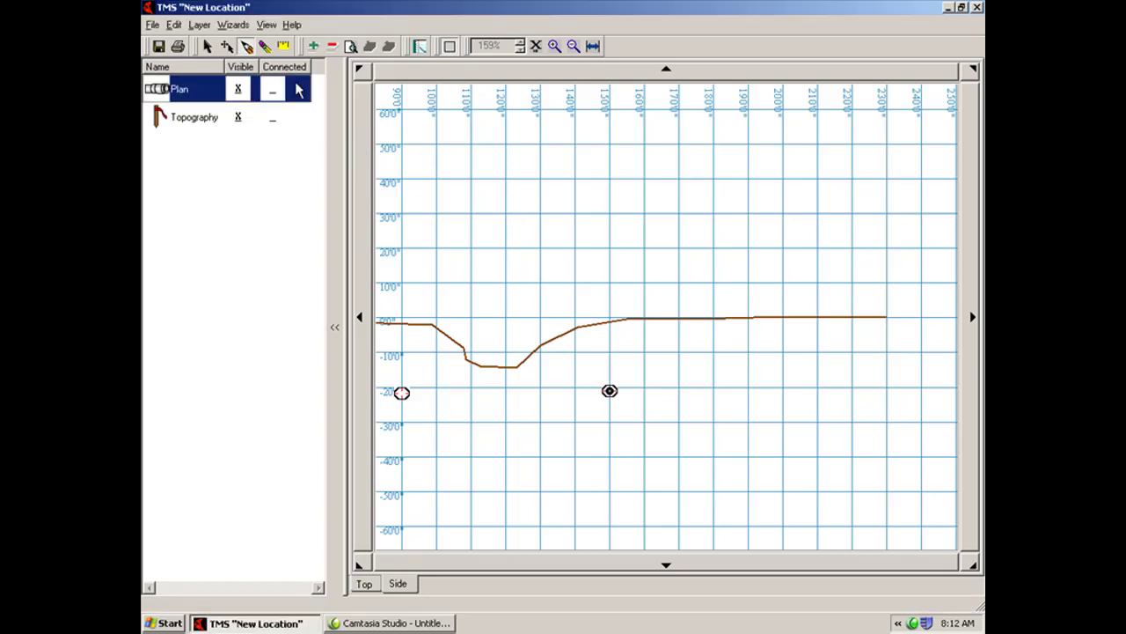
click(248, 48)
click(885, 317)
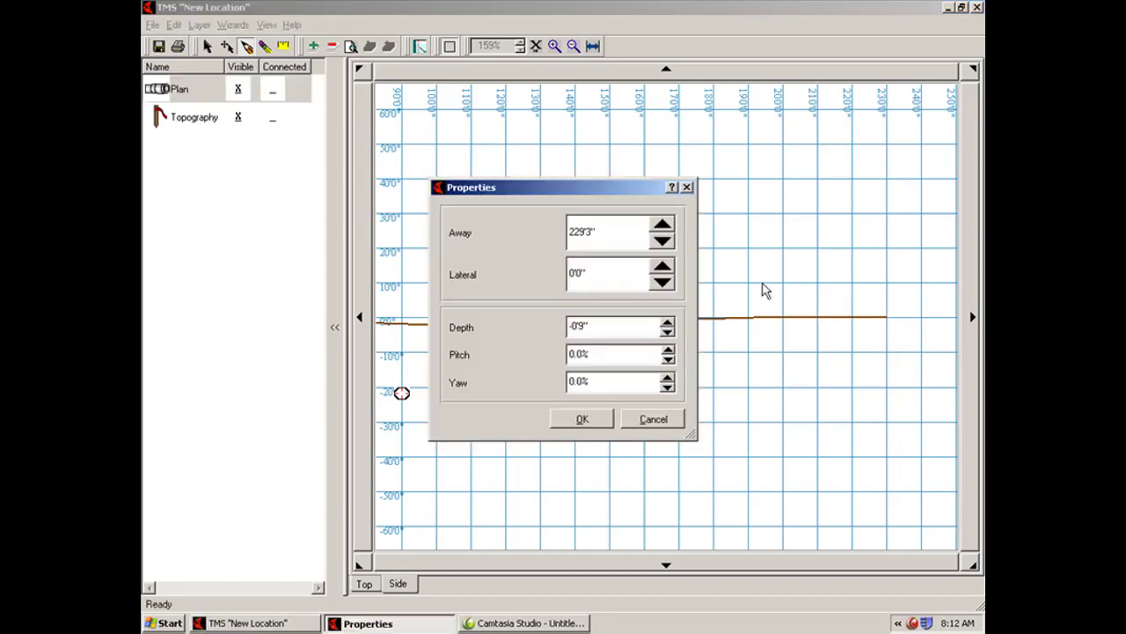
drag(613, 232, 564, 231)
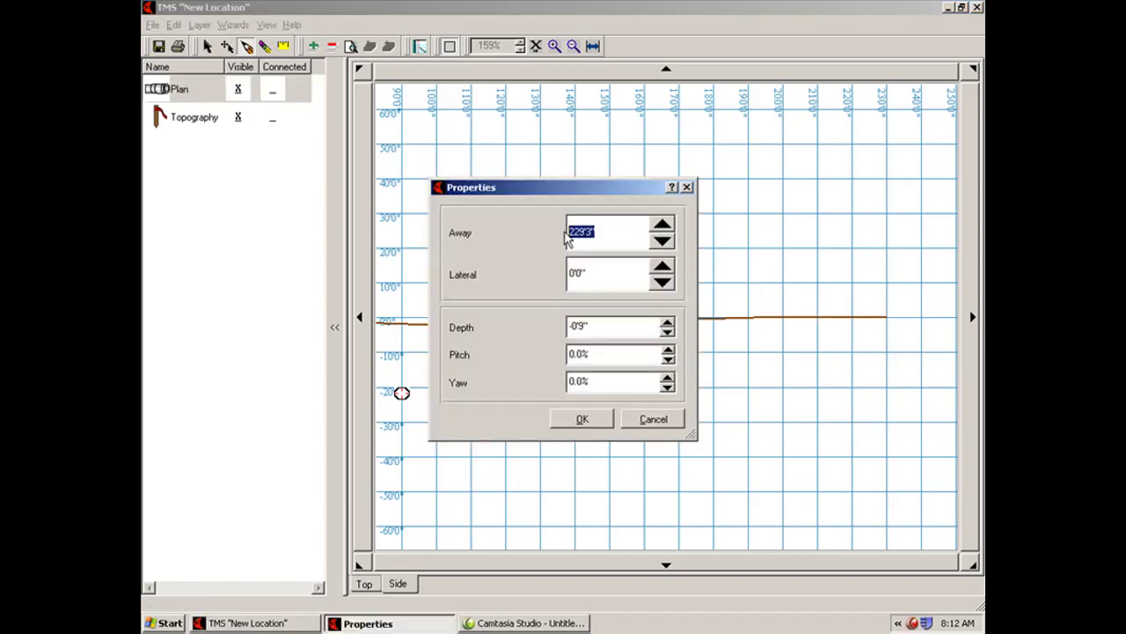
text(230)
click(592, 273)
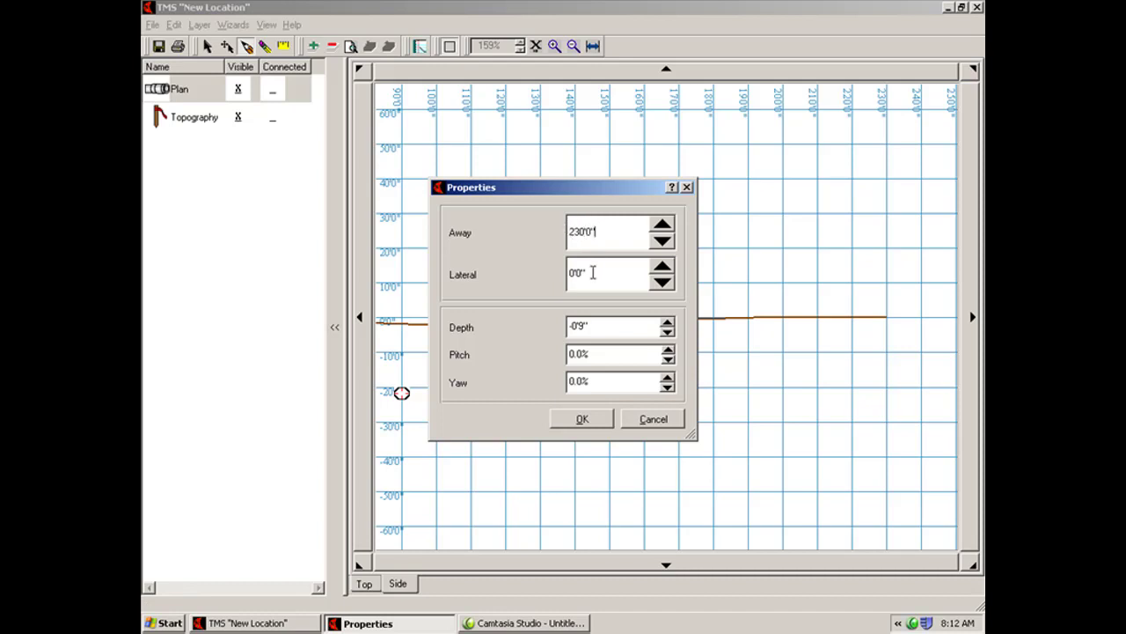
drag(597, 322, 561, 326)
text(0'0")
drag(596, 352, 560, 353)
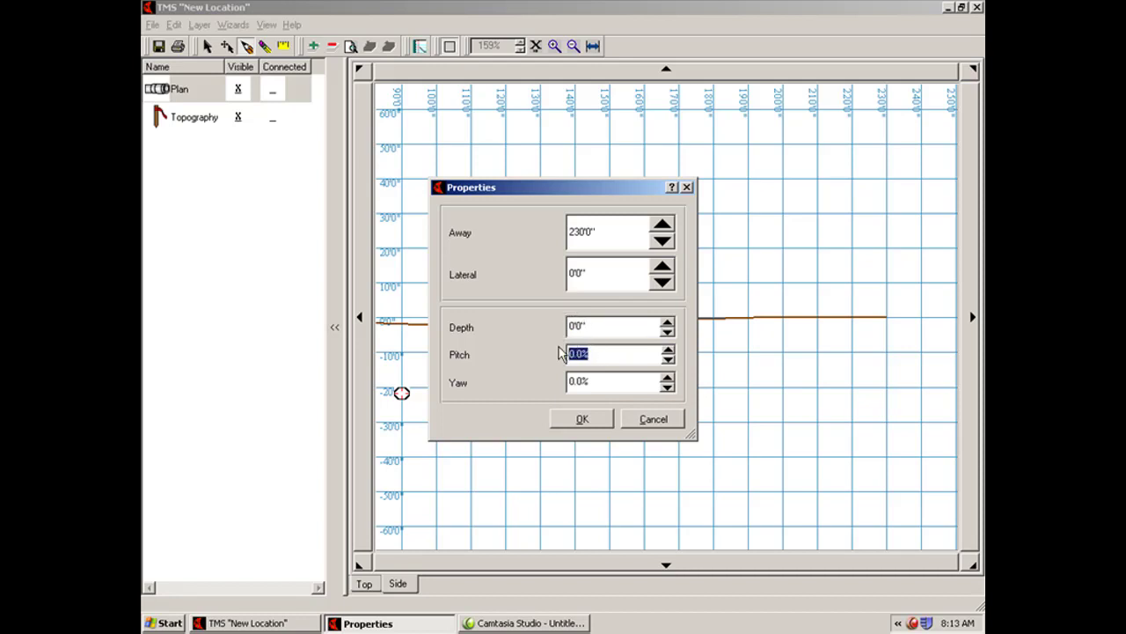
text(18.0%)
click(593, 419)
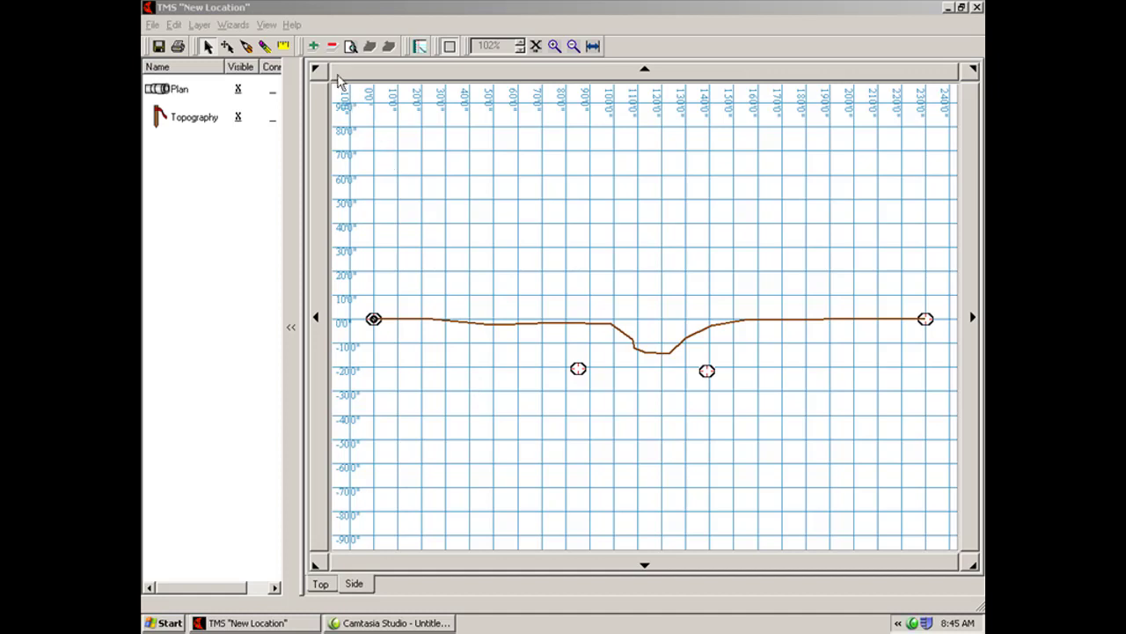
Add a Pilot Bore layer named Bore and bring up its Bore Properties
click(314, 46)
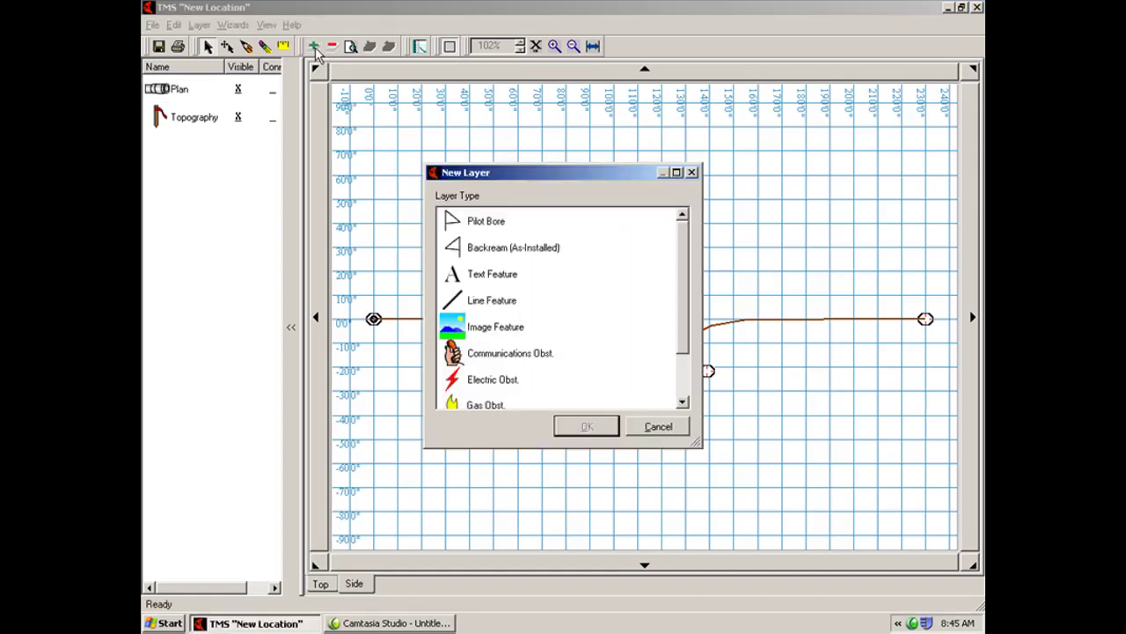
double_click(489, 225)
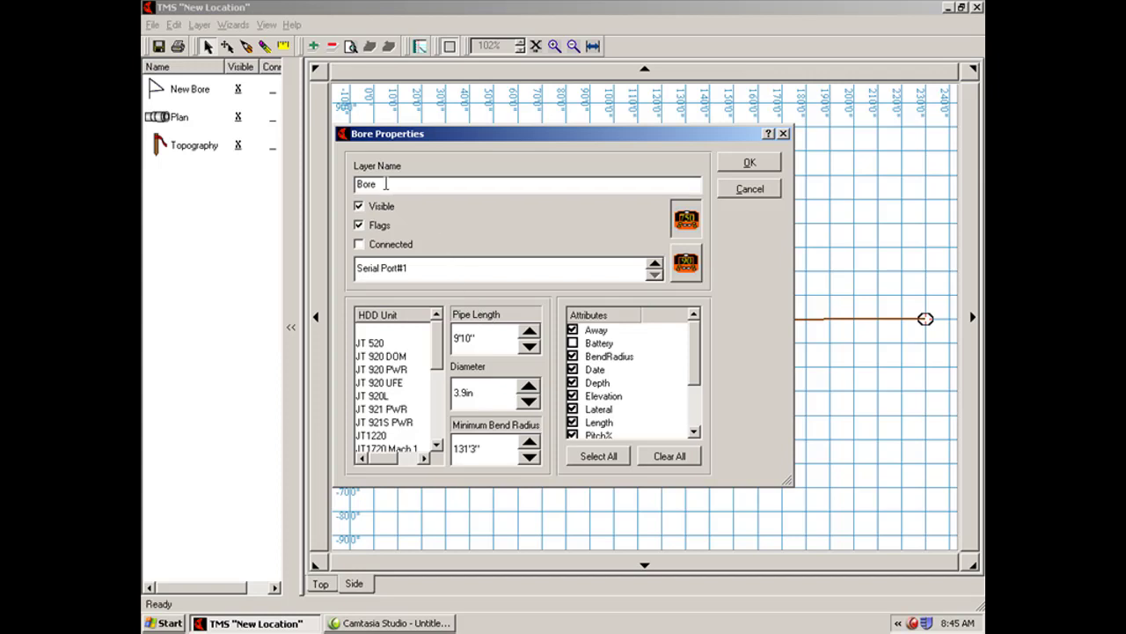
drag(379, 183, 345, 183)
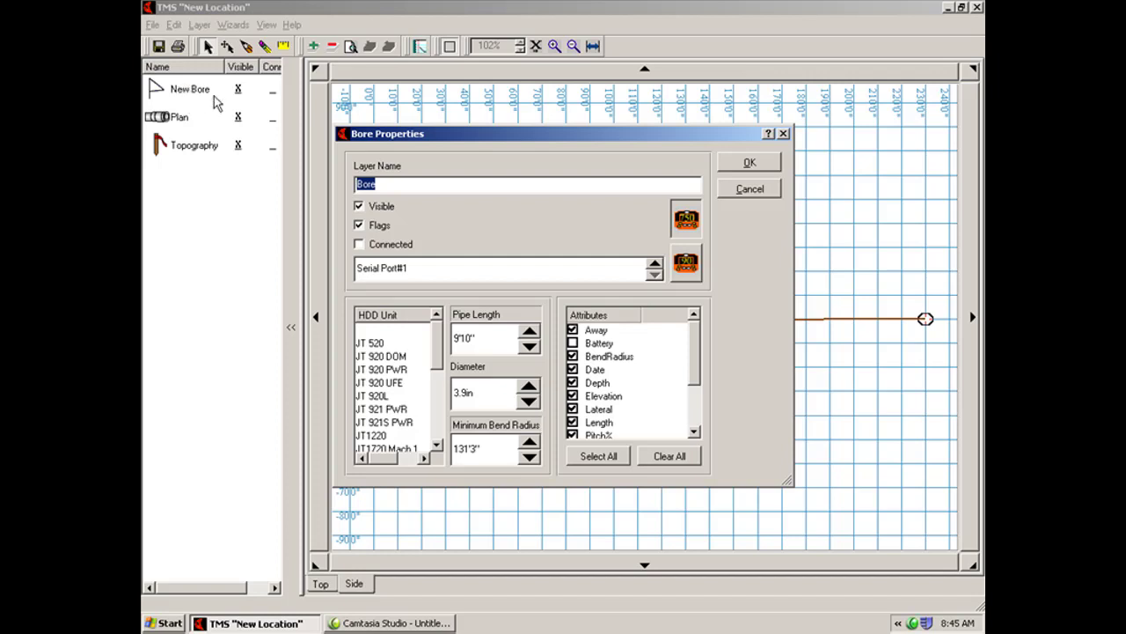
click(410, 187)
Choose the JT2020 HDD unit, keeping 10'0" pipe length and 130'0" minimum bend radius
click(384, 345)
drag(435, 345, 432, 356)
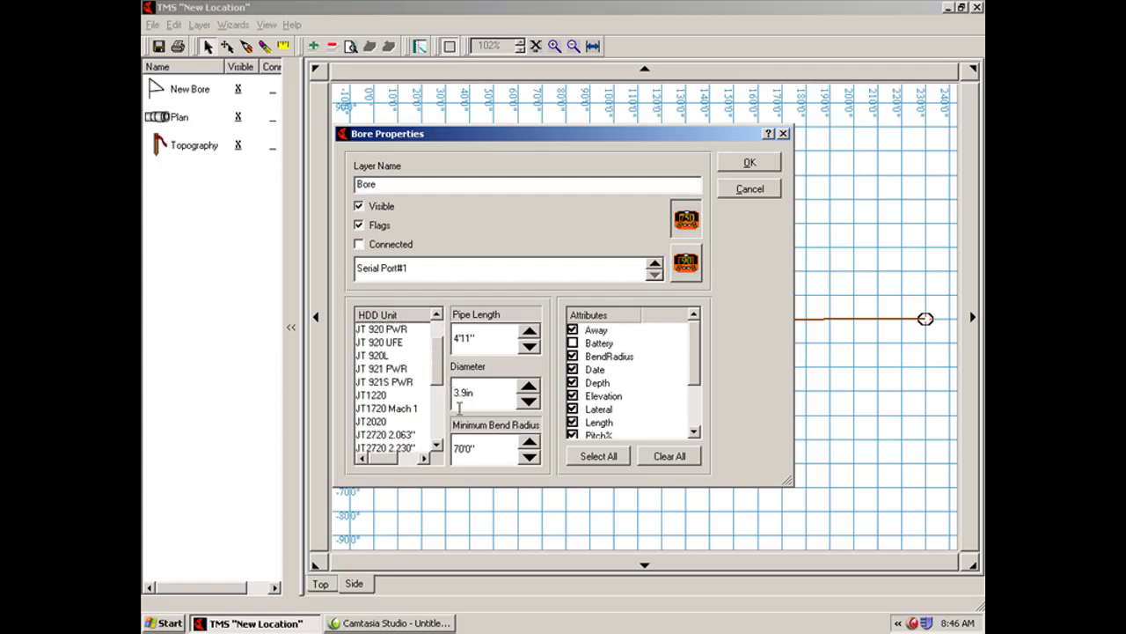
click(374, 397)
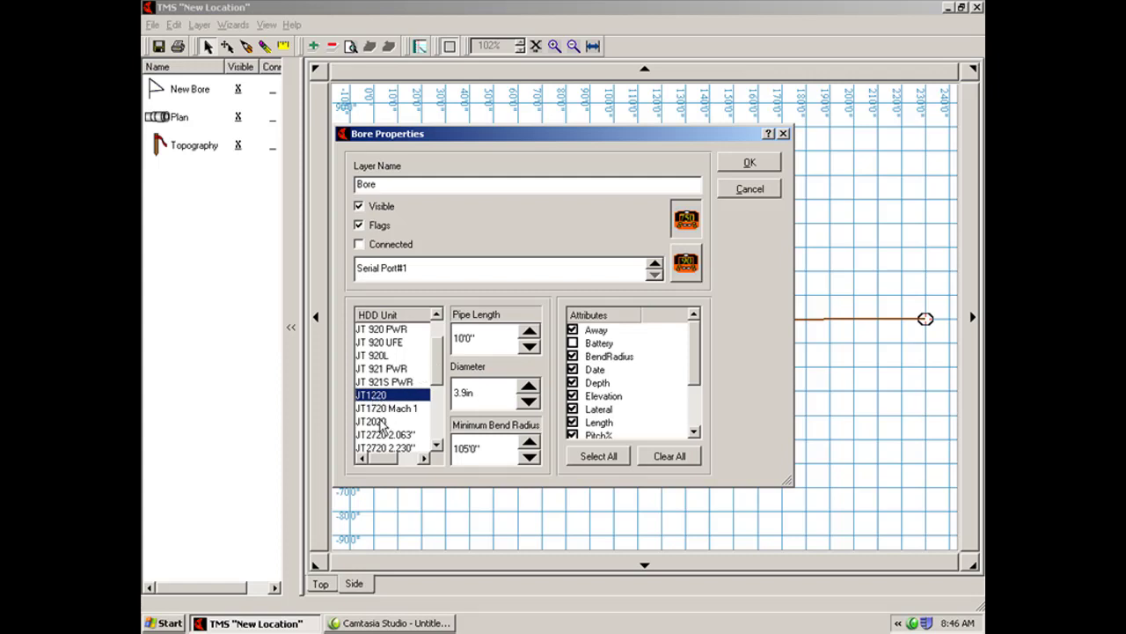
click(385, 428)
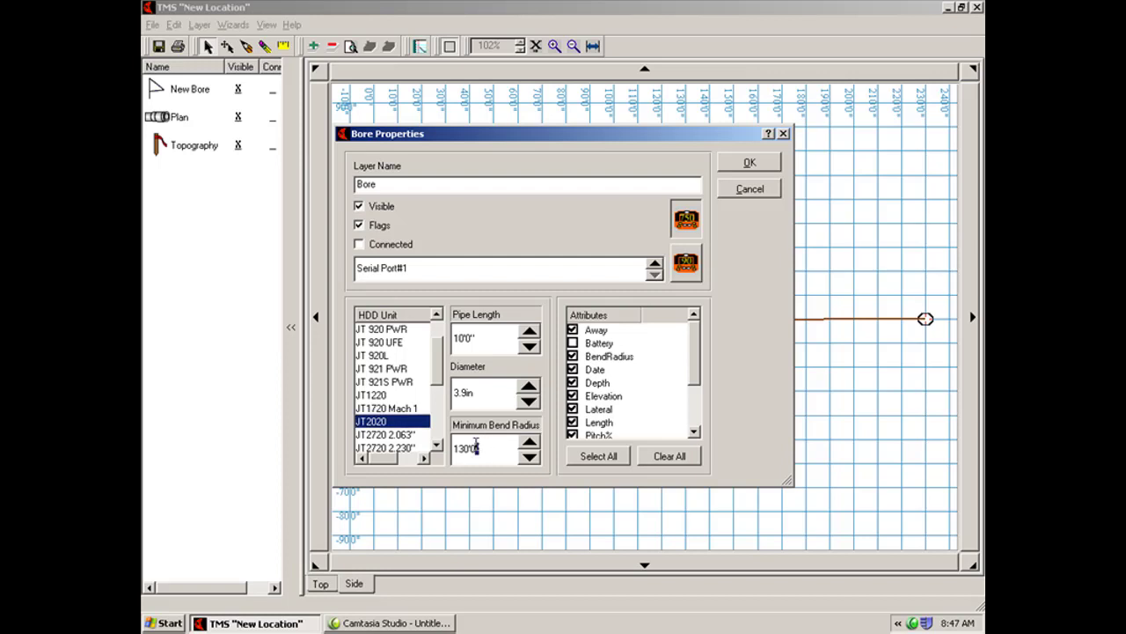
drag(476, 444, 450, 441)
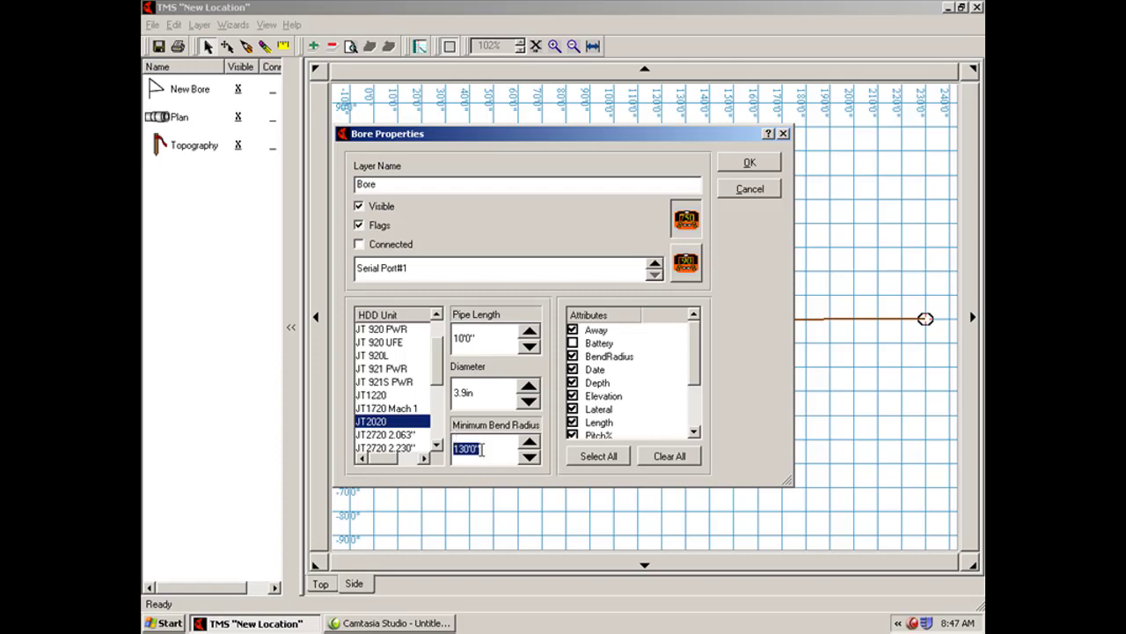
click(528, 443)
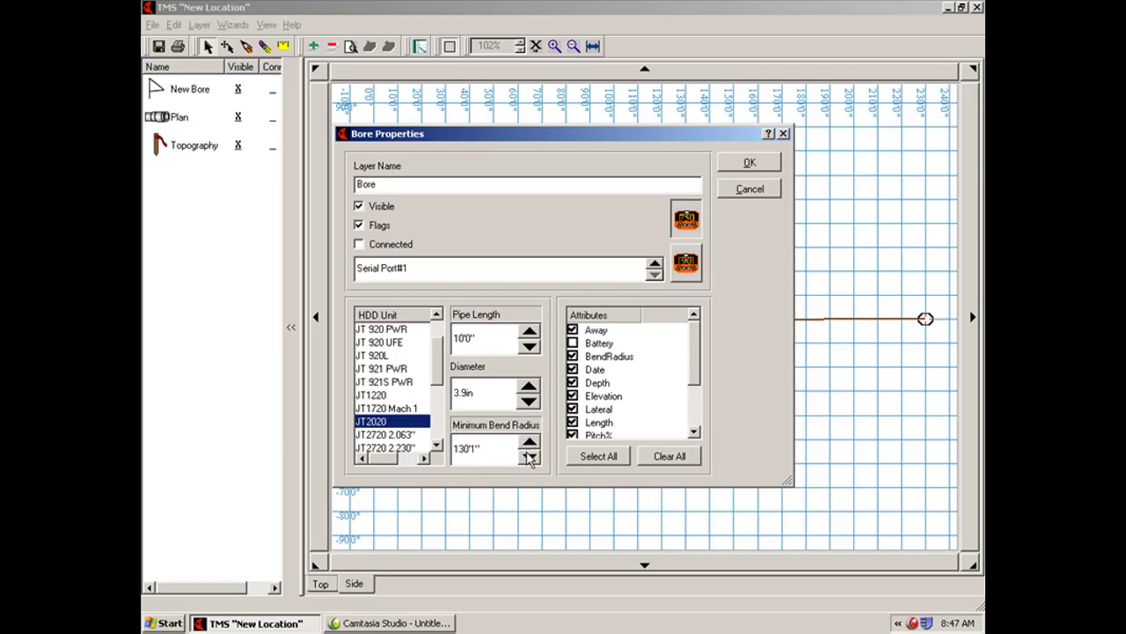
click(528, 456)
scroll(664, 356, down, 1)
scroll(664, 357, down, 1)
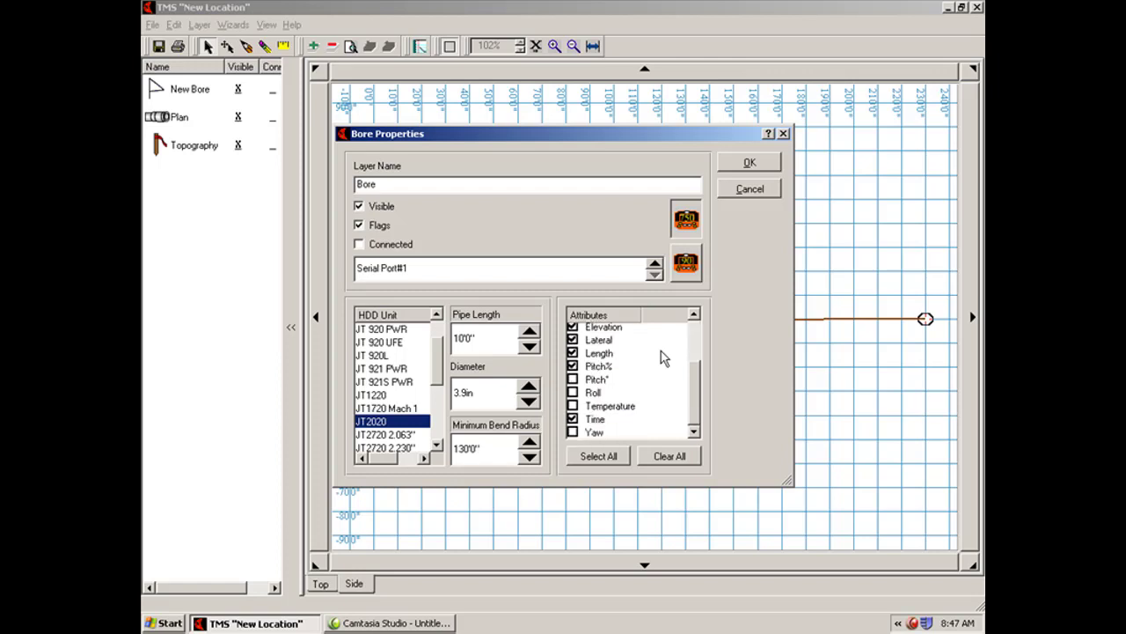
scroll(665, 357, up, 1)
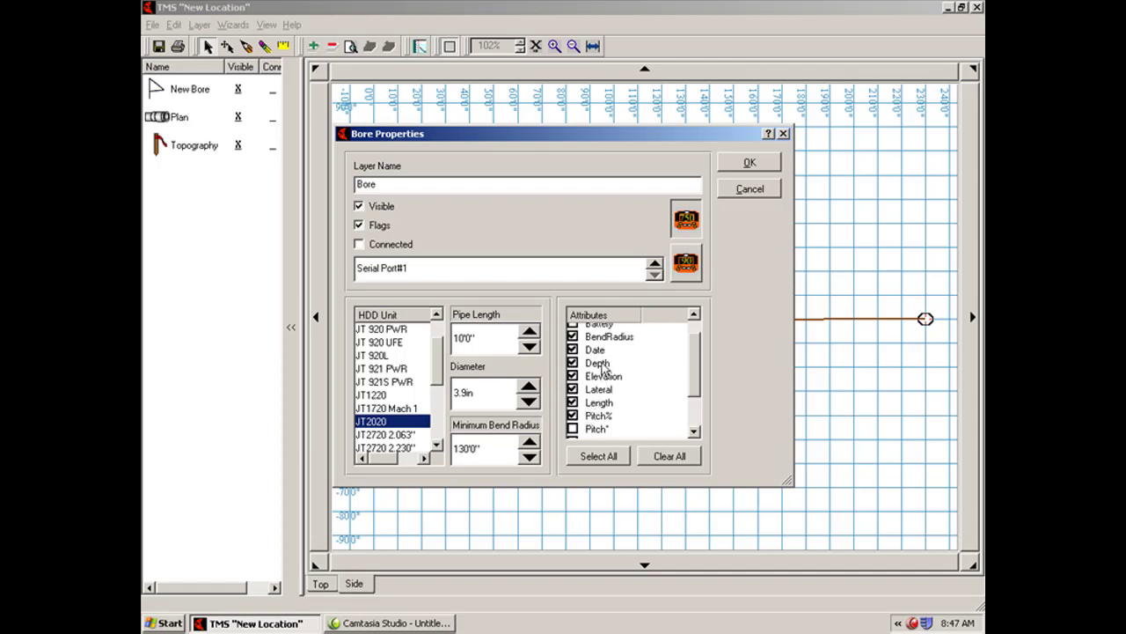
scroll(647, 370, up, 1)
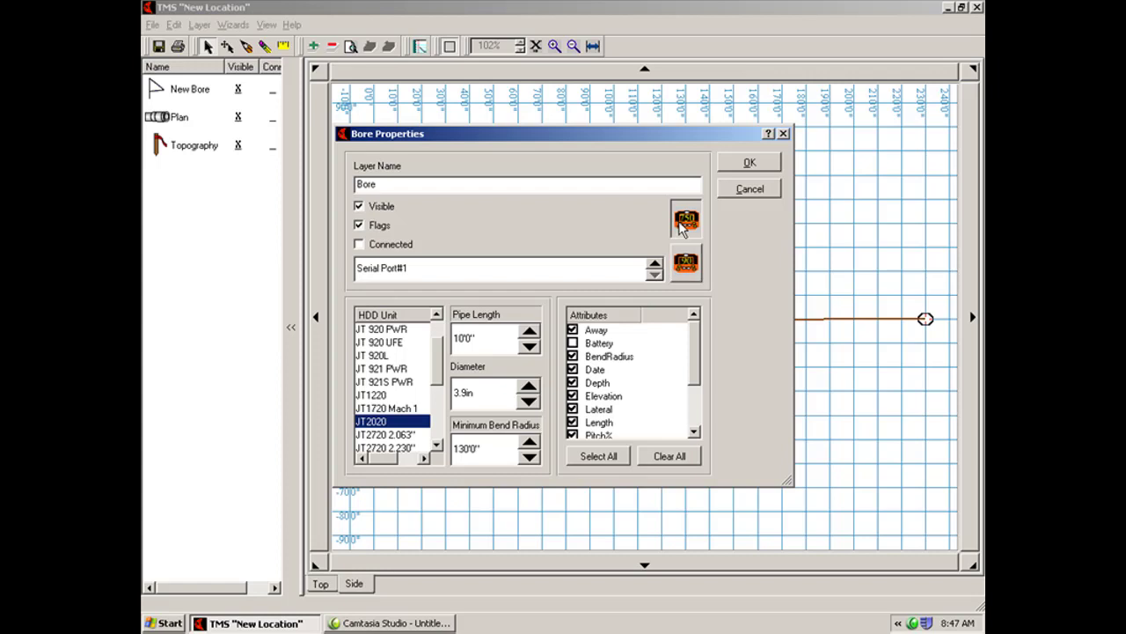
Accept the Bore Properties to create the Bore layer, then reselect the Plan layer
click(749, 164)
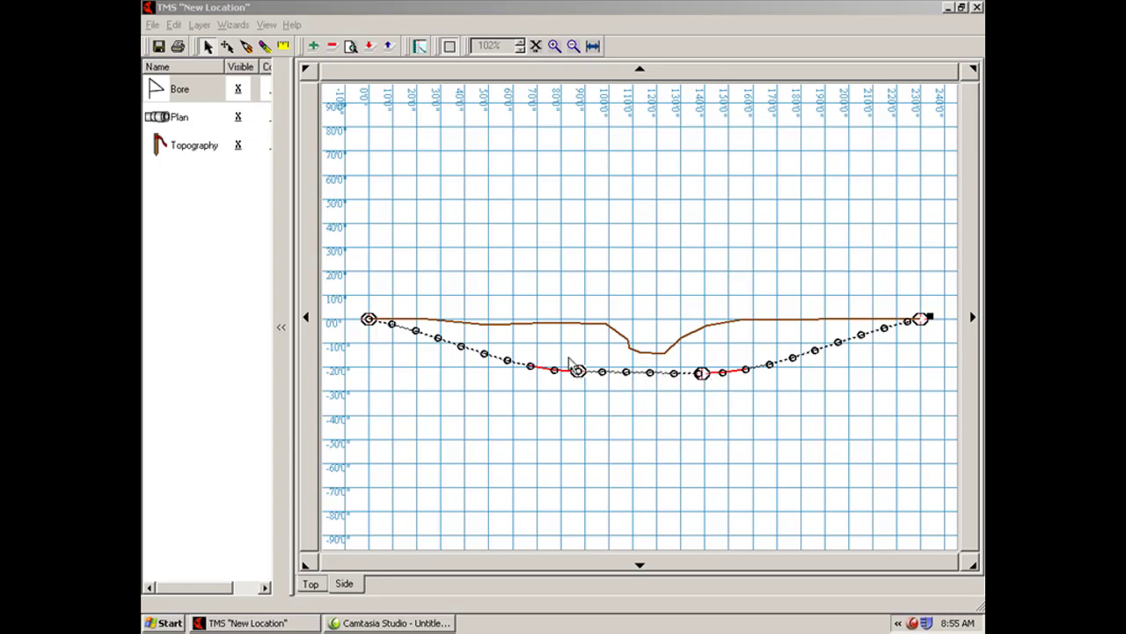
click(208, 125)
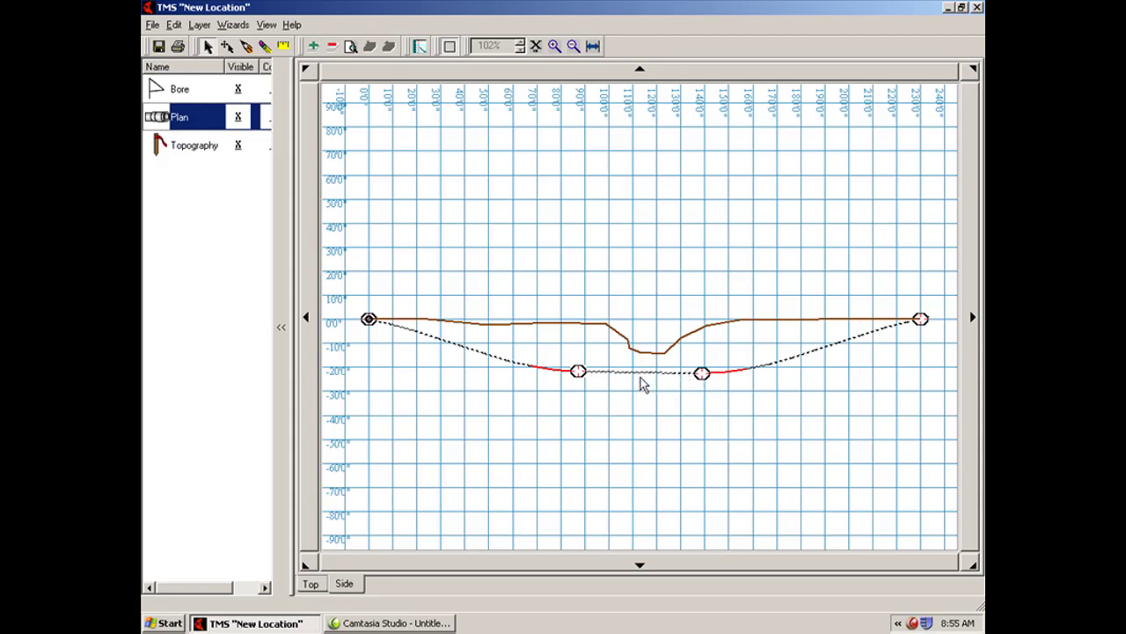
Nudge the entry node left and move the first bottom node to about Away 85'11", Depth 19'7", 0.0% pitch
click(226, 46)
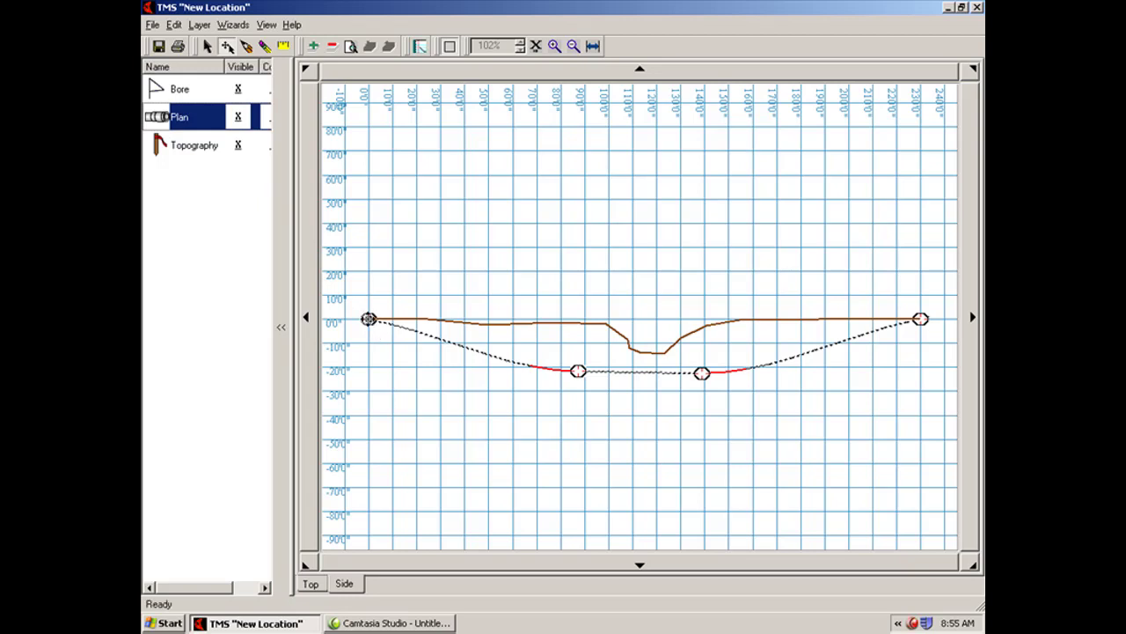
mouse_move(369, 318)
mouse_down()
mouse_move(340, 318)
mouse_move(366, 318)
mouse_up()
double_click(366, 317)
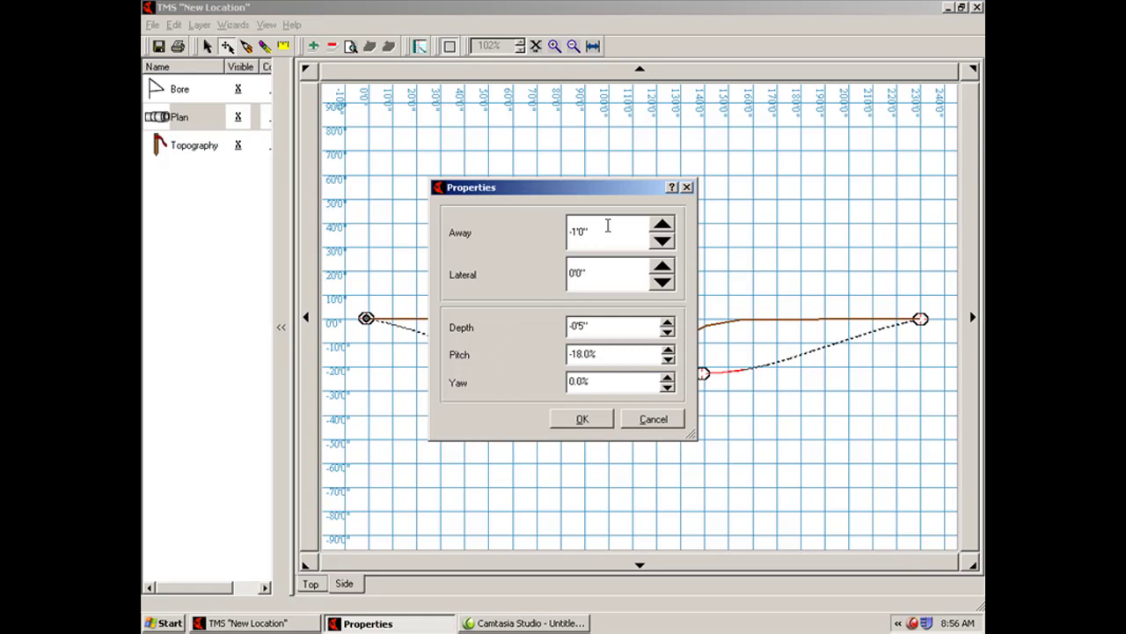
click(582, 419)
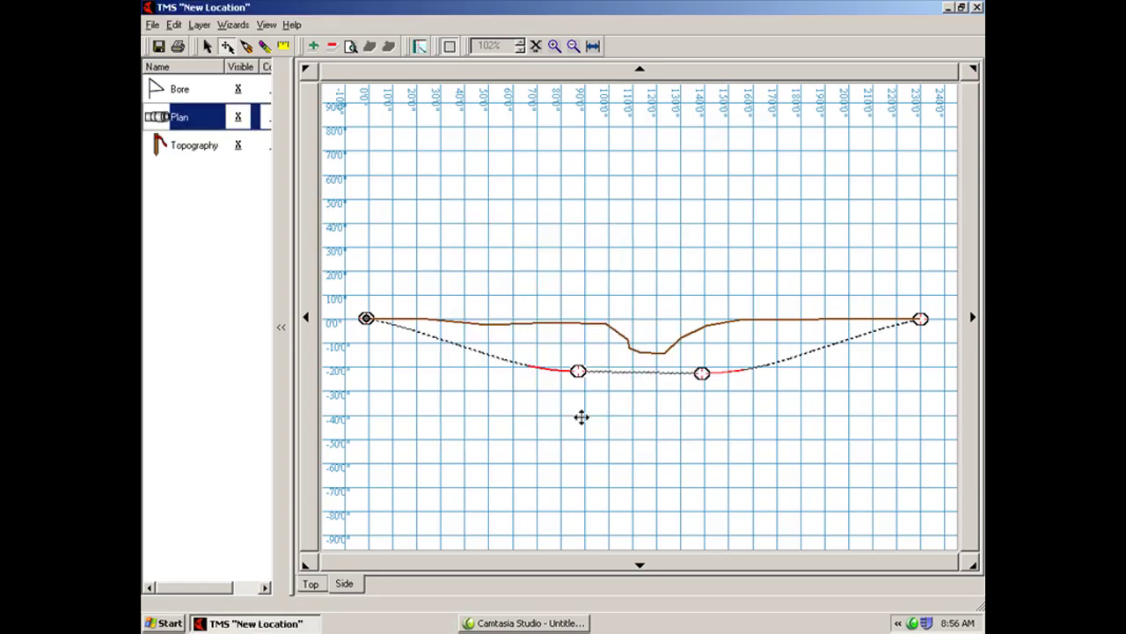
mouse_move(578, 372)
mouse_down()
mouse_move(598, 372)
mouse_move(573, 372)
mouse_up()
double_click(573, 372)
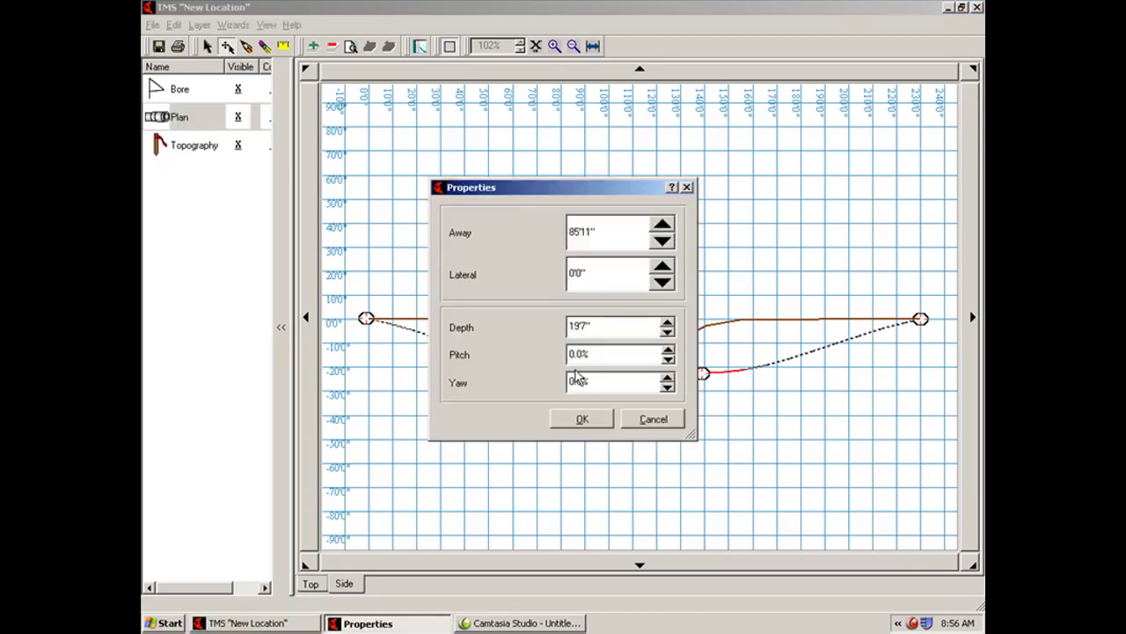
click(585, 420)
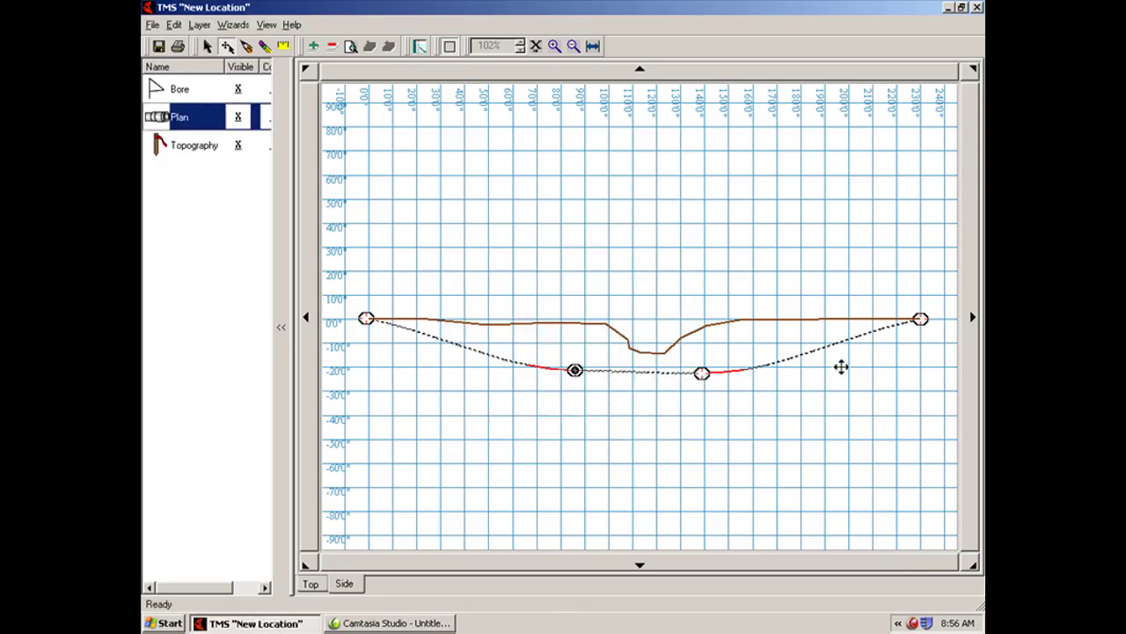
Pull the right-end exit node out to Away 239'2" and confirm its 18.0% pitch in Properties
click(924, 319)
drag(924, 319, 943, 319)
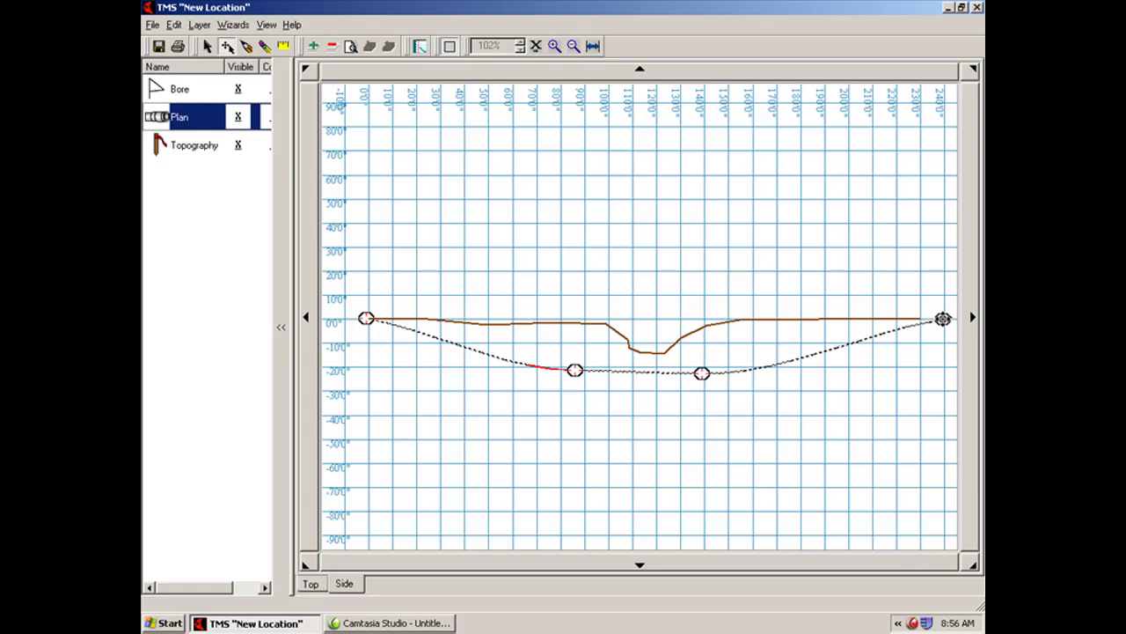
double_click(943, 319)
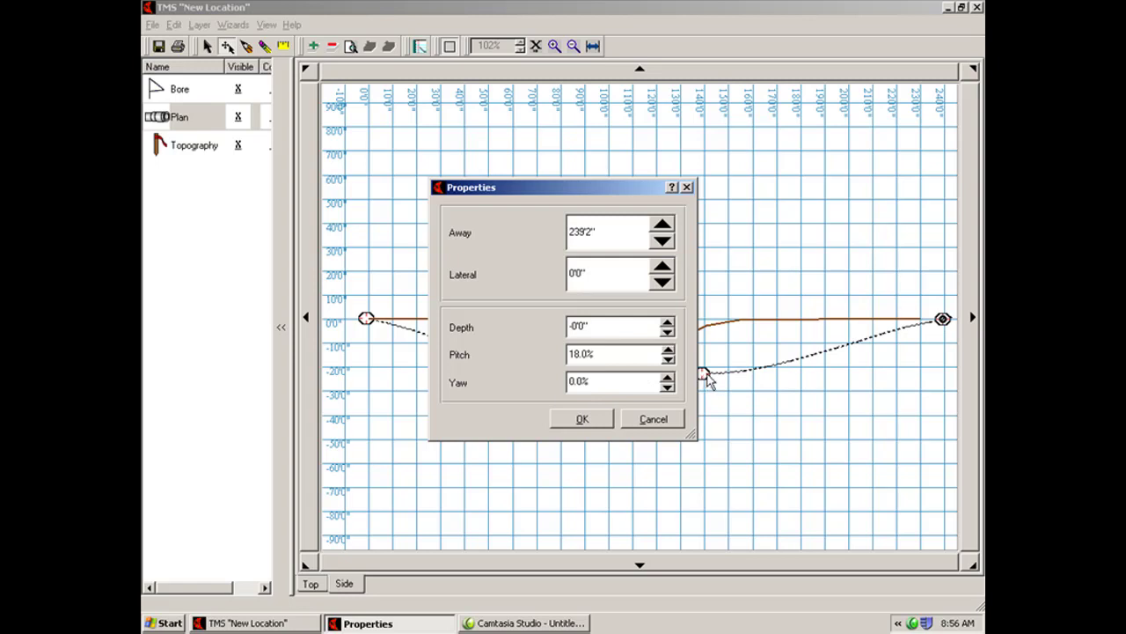
click(584, 420)
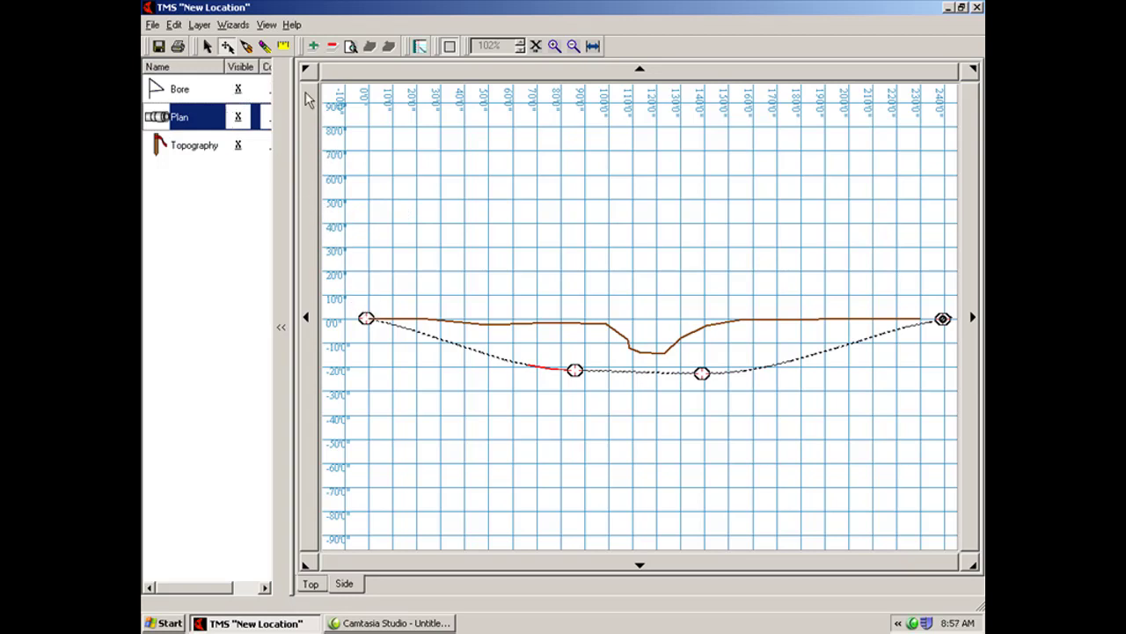
Change the entry node's pitch to -24.0%
click(209, 48)
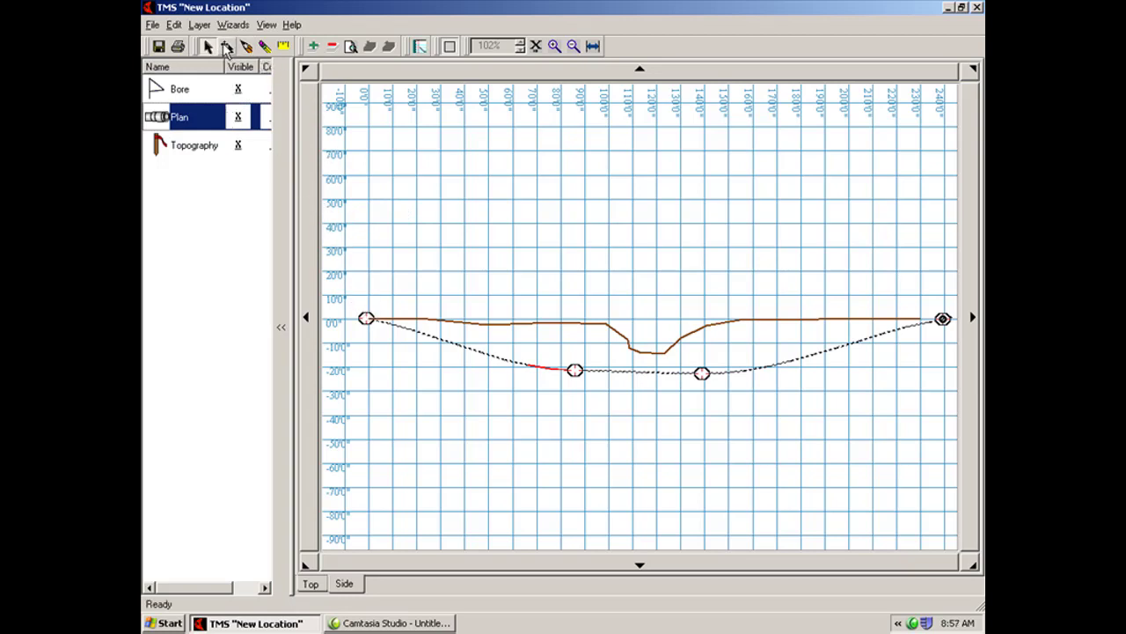
double_click(367, 320)
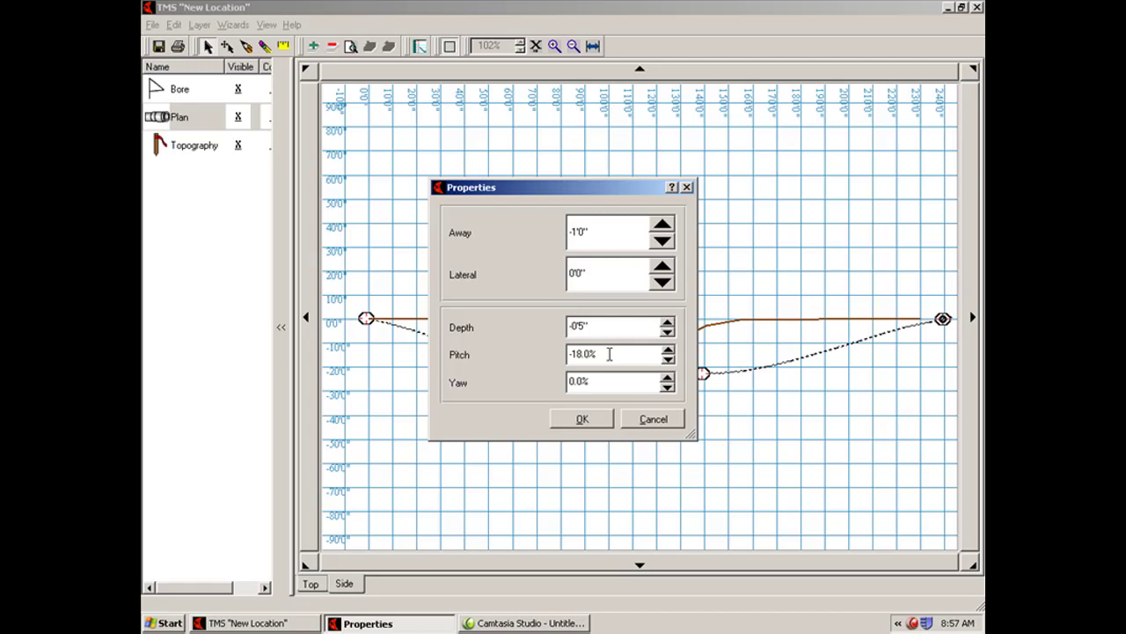
drag(609, 354, 560, 352)
text(-24.0%)
click(580, 419)
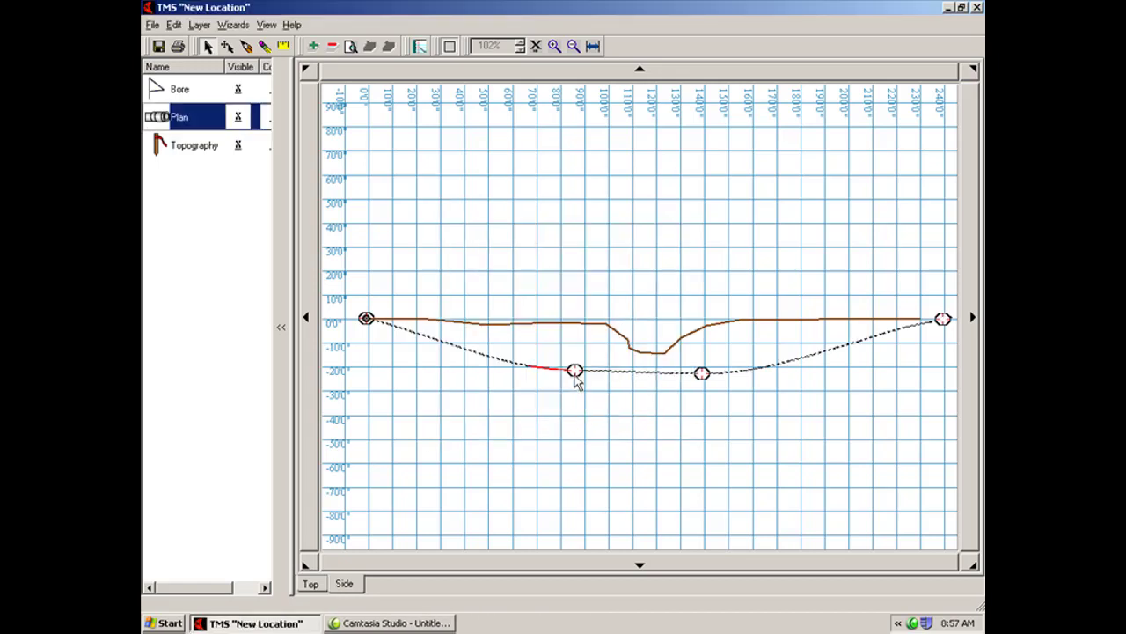
Move the bore entry point left to Away -8'11", Depth -0'9"
click(227, 46)
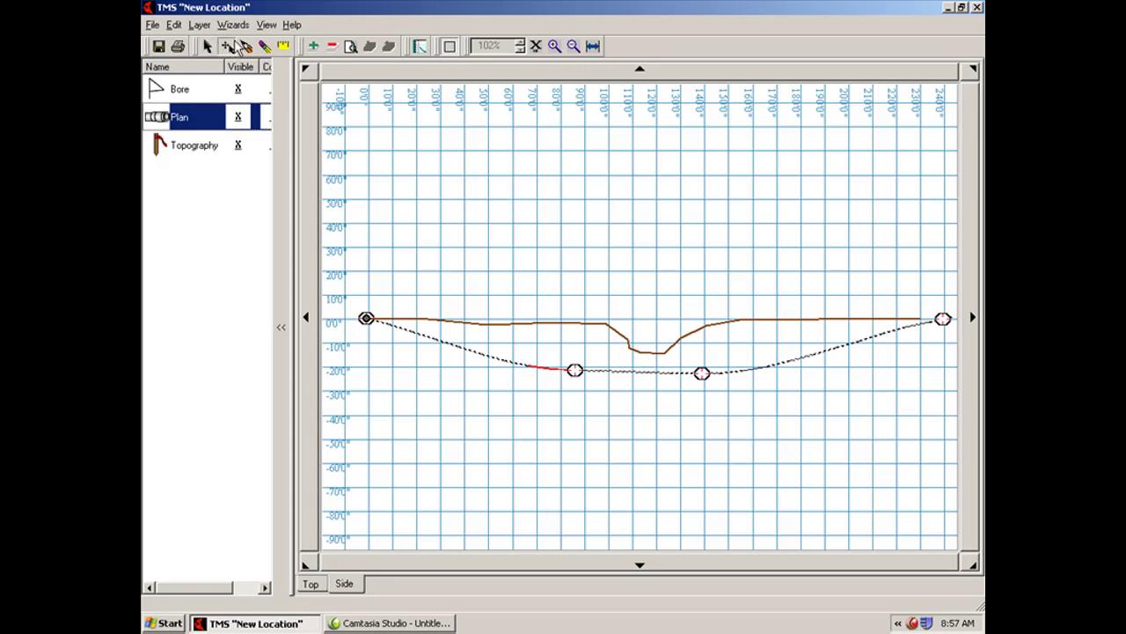
drag(368, 321, 346, 318)
double_click(347, 318)
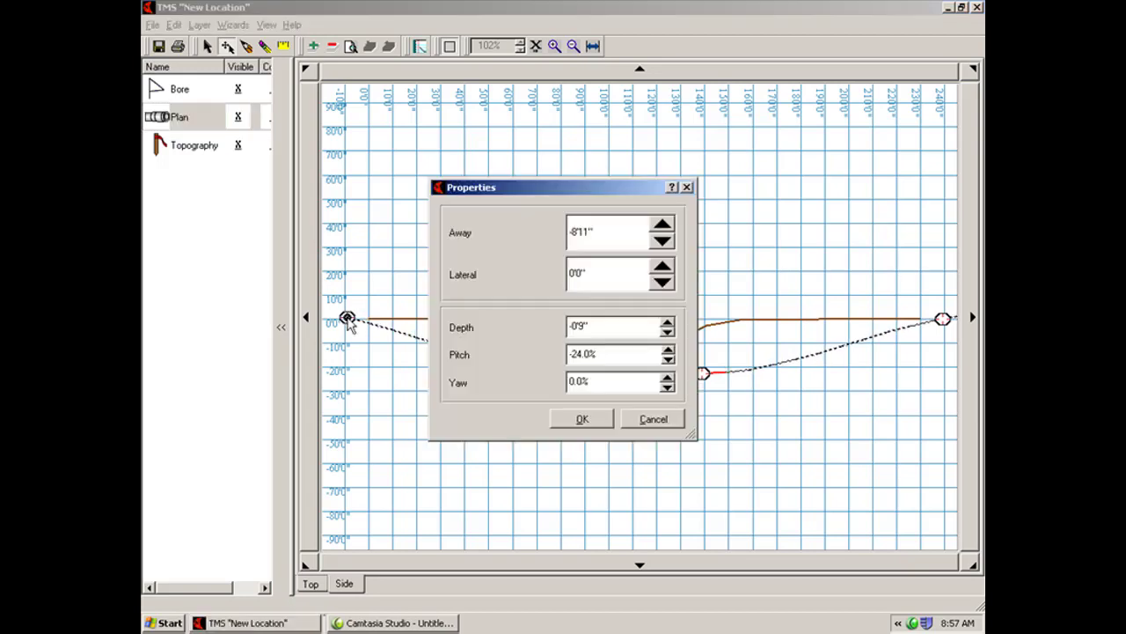
click(587, 419)
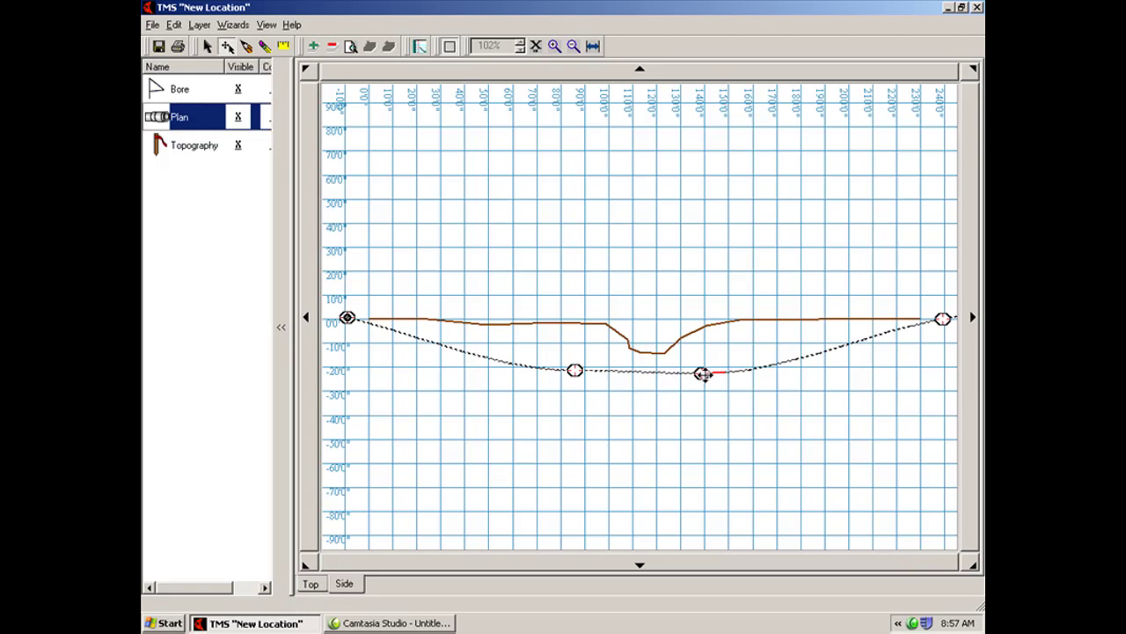
Lift the second bottom node slightly to a level Away 139'2", Depth 17'5" and confirm its Properties
click(704, 373)
drag(705, 374, 702, 370)
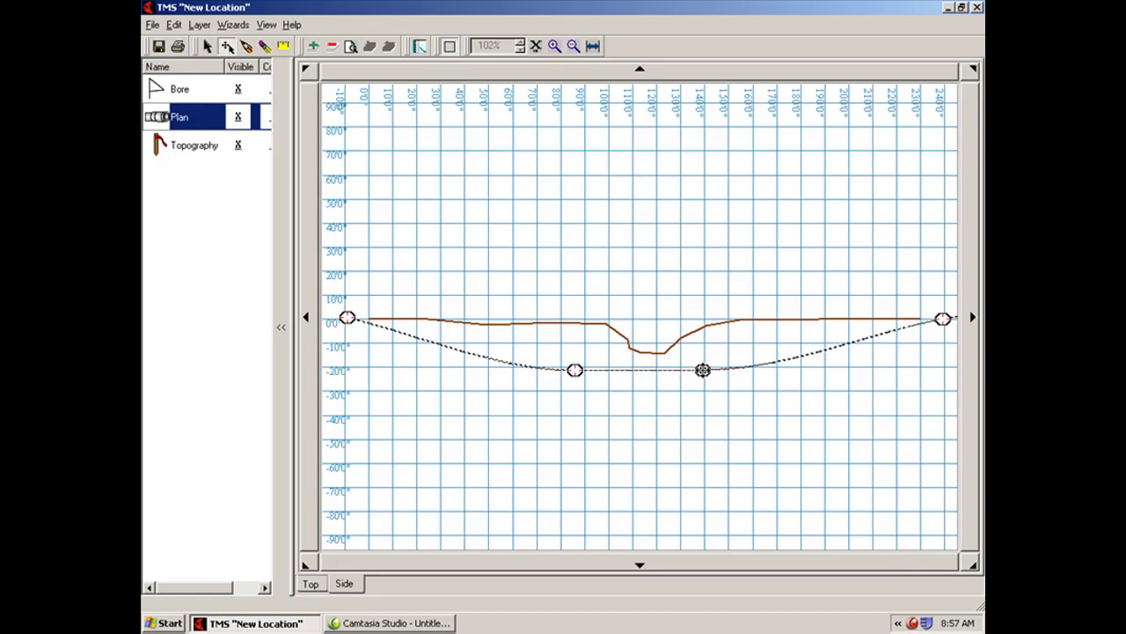
double_click(702, 369)
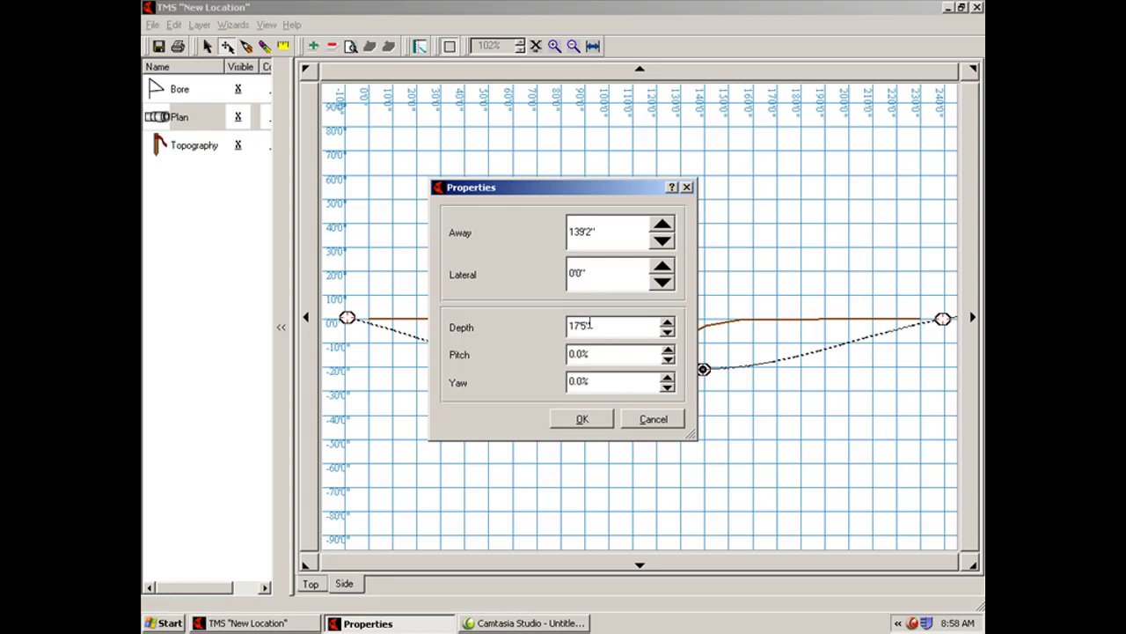
click(589, 416)
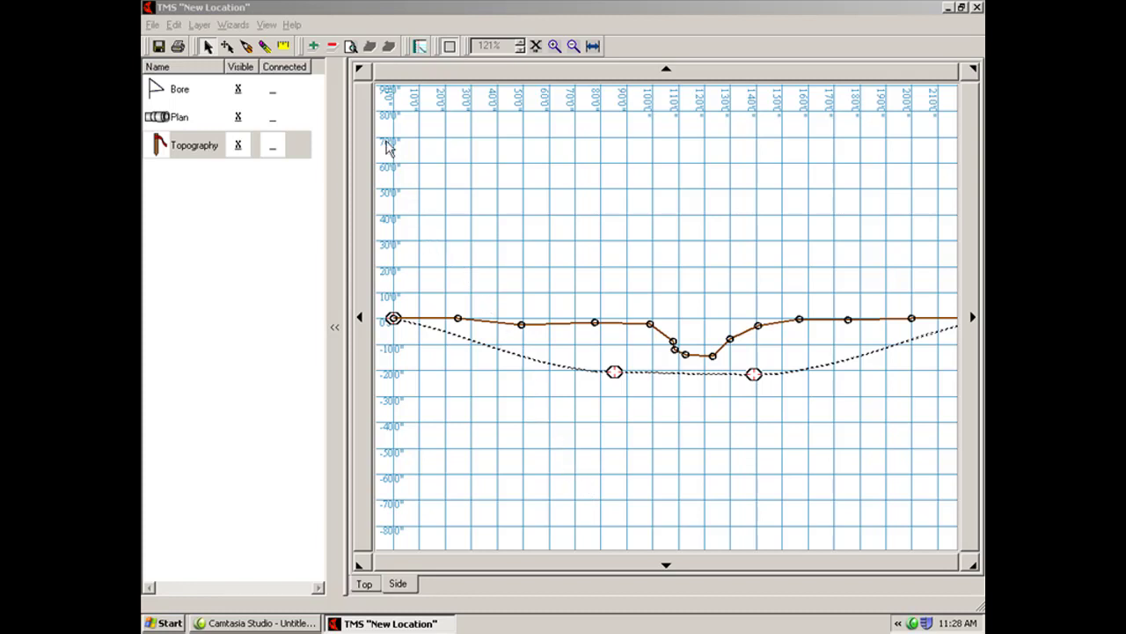
Add an Electric Obst. layer, showing its Obstacle Properties with default 3.9in diameter and 39.4in clearance
click(314, 47)
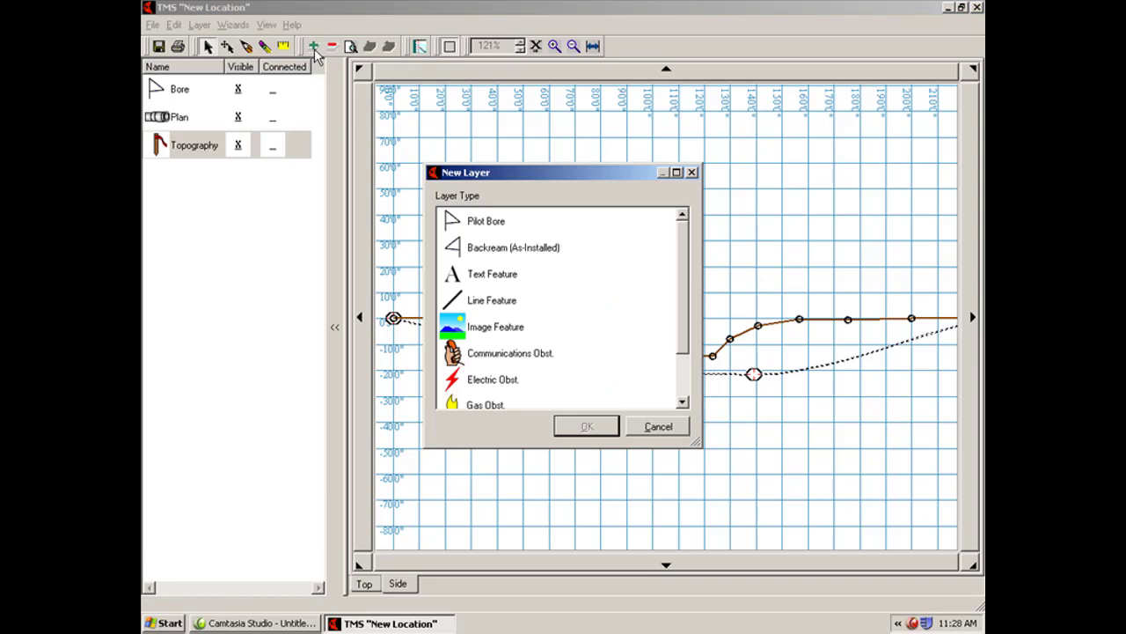
click(497, 390)
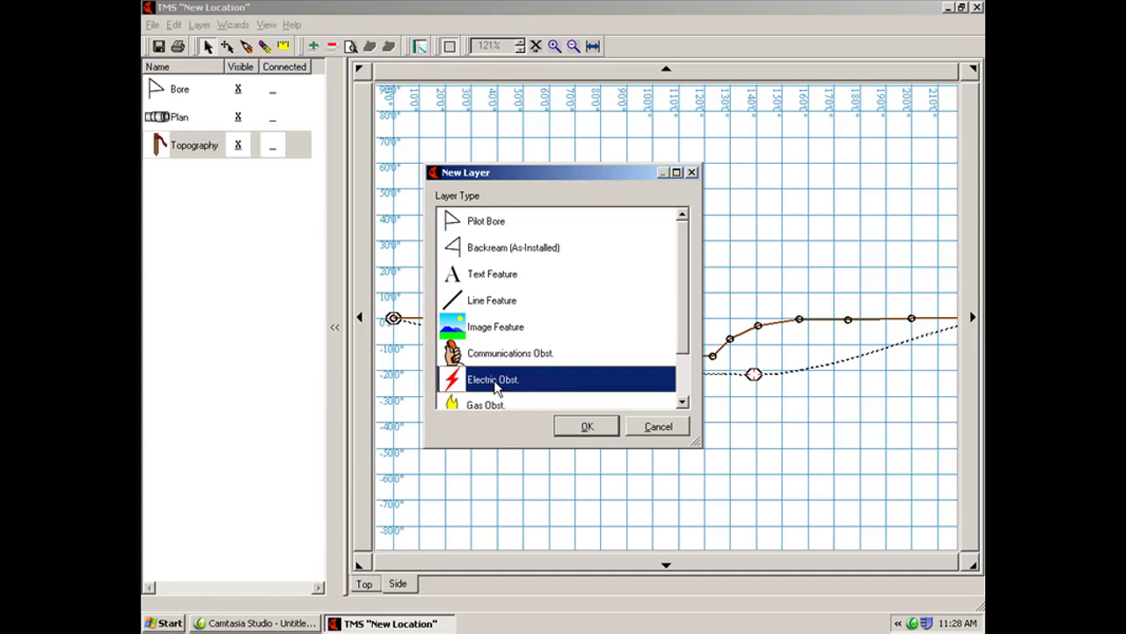
double_click(497, 390)
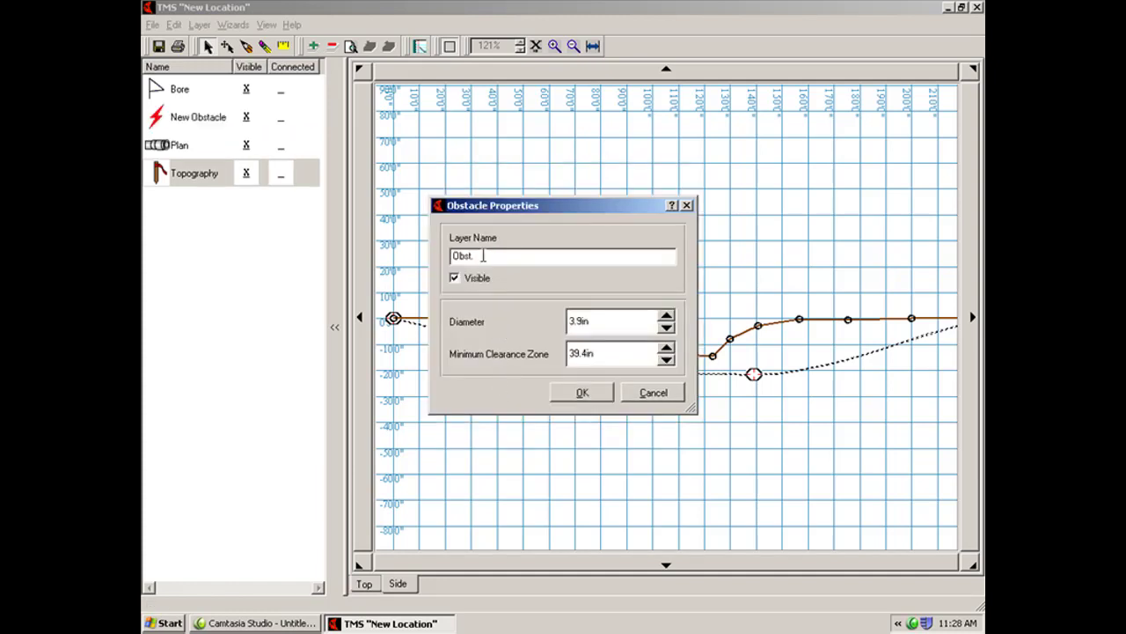
Set Layer Name 25kva, Diameter 12.0in and Minimum Clearance Zone 36.0in in Obstacle Properties
drag(482, 255, 451, 255)
key(BackSpace)
text(25kva)
drag(605, 321, 563, 319)
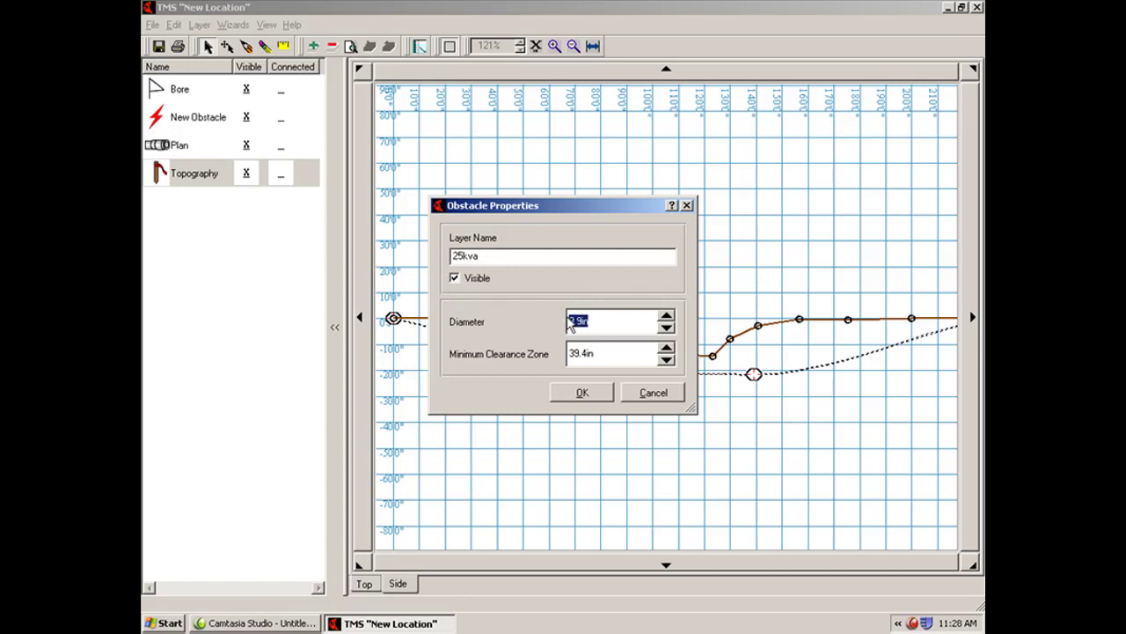
key(BackSpace)
text(12.0in)
click(602, 352)
drag(602, 351, 562, 354)
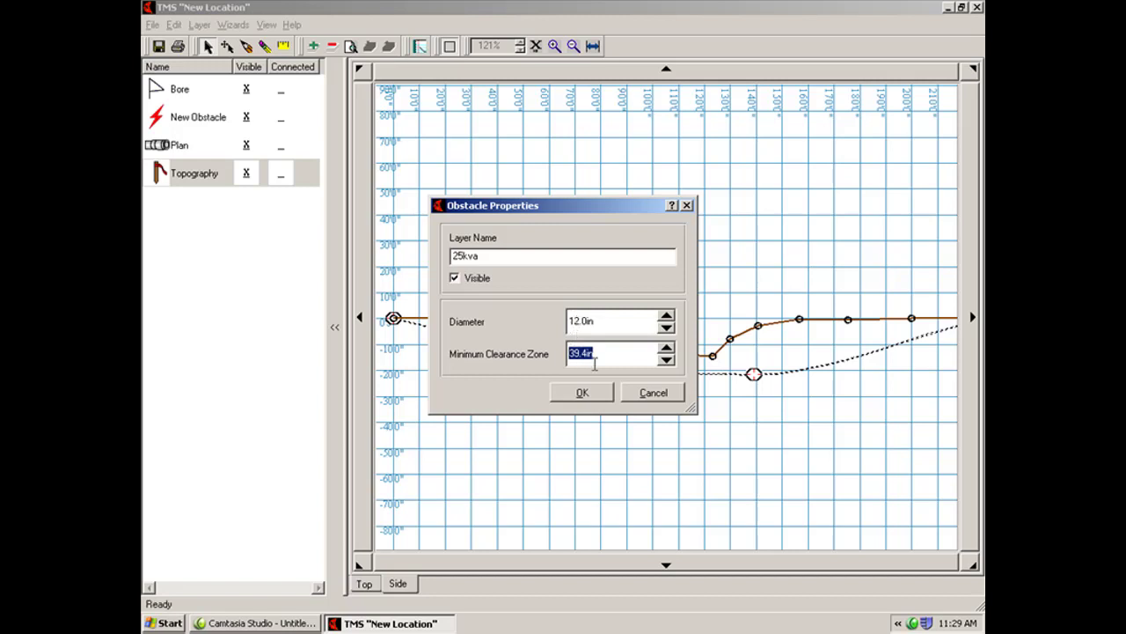
text(36)
key(Tab)
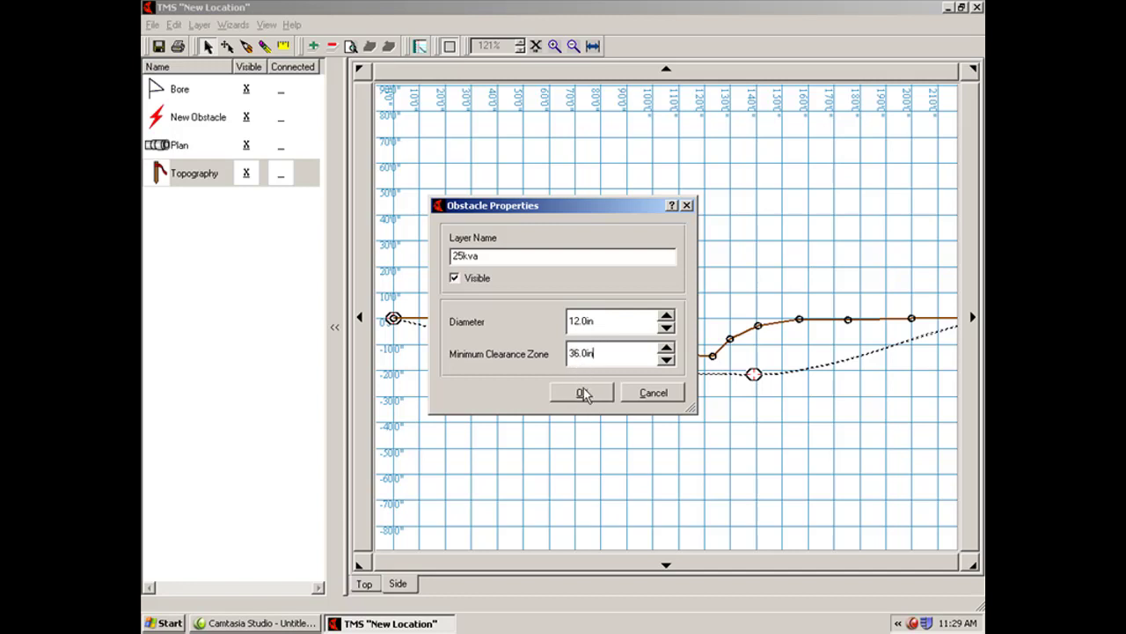
click(583, 396)
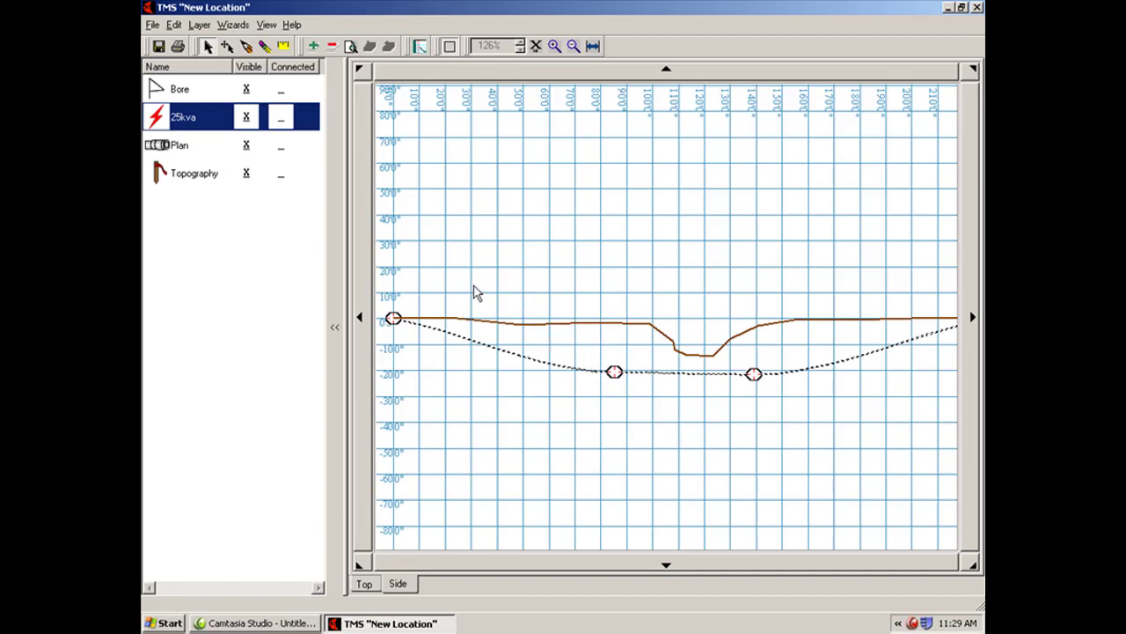
Place the 25kva obstacle above the bore path at about 60'2" away and 7'2" deep
click(360, 315)
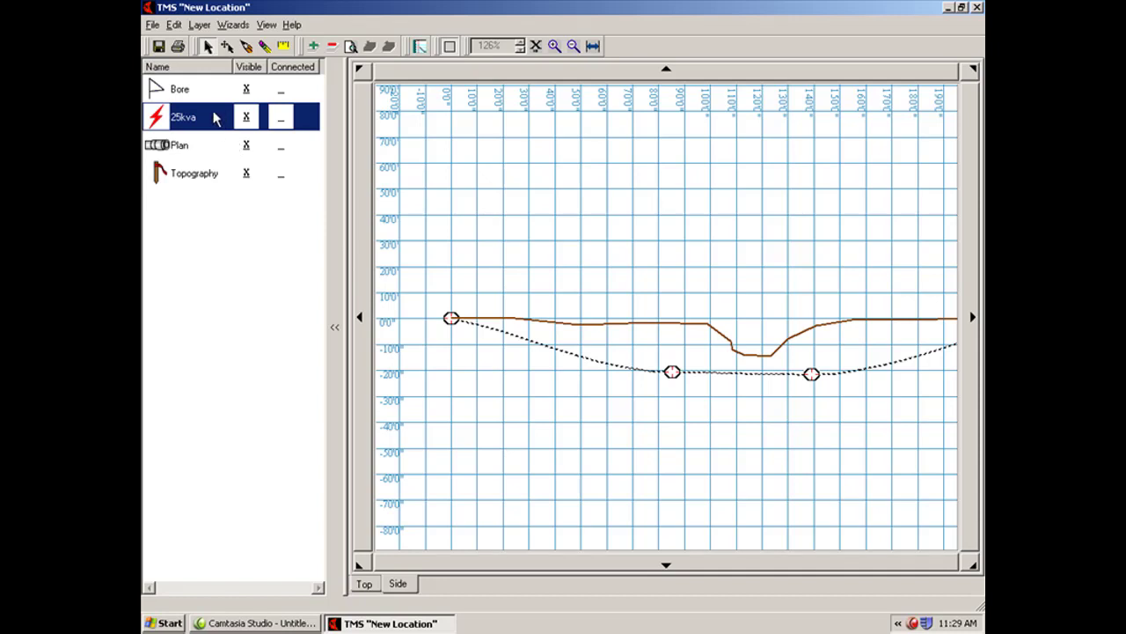
click(247, 48)
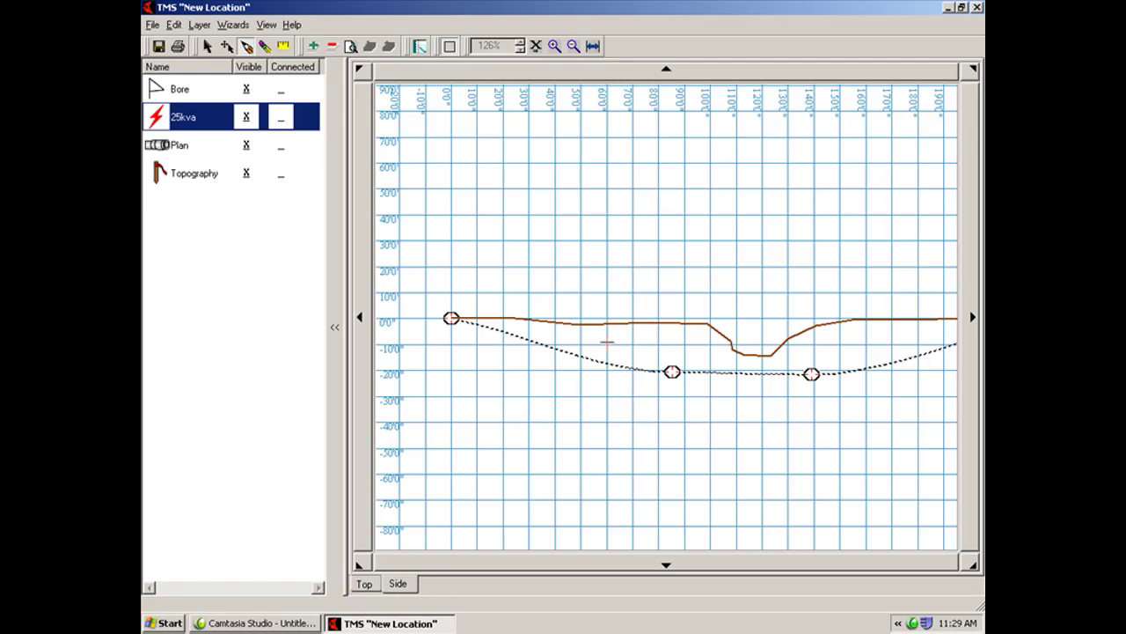
click(607, 343)
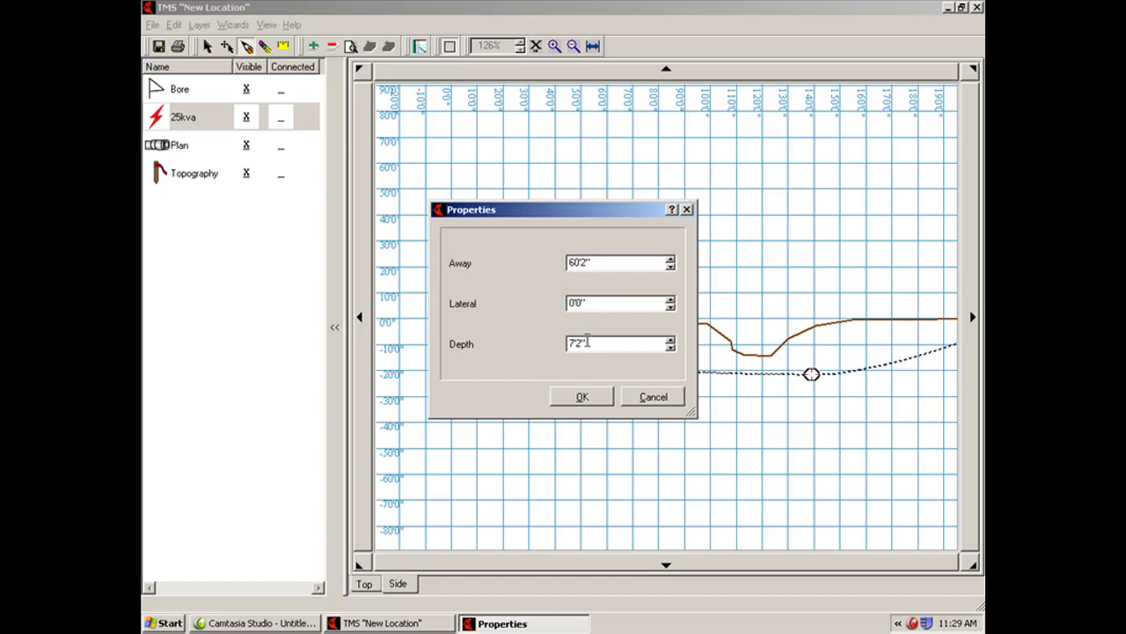
click(583, 398)
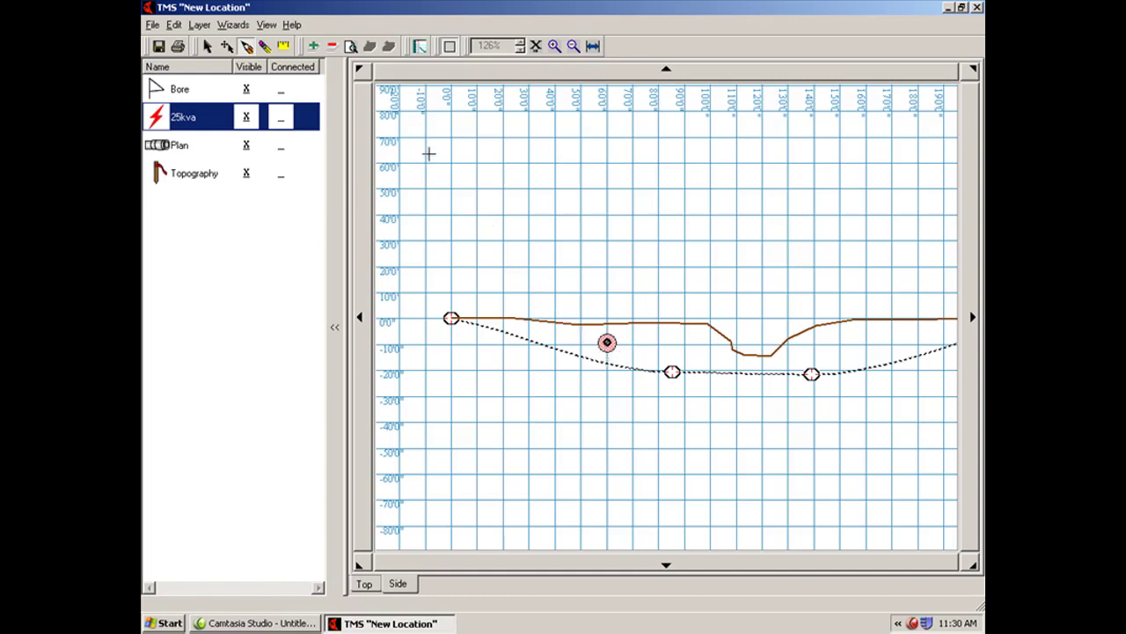
click(283, 48)
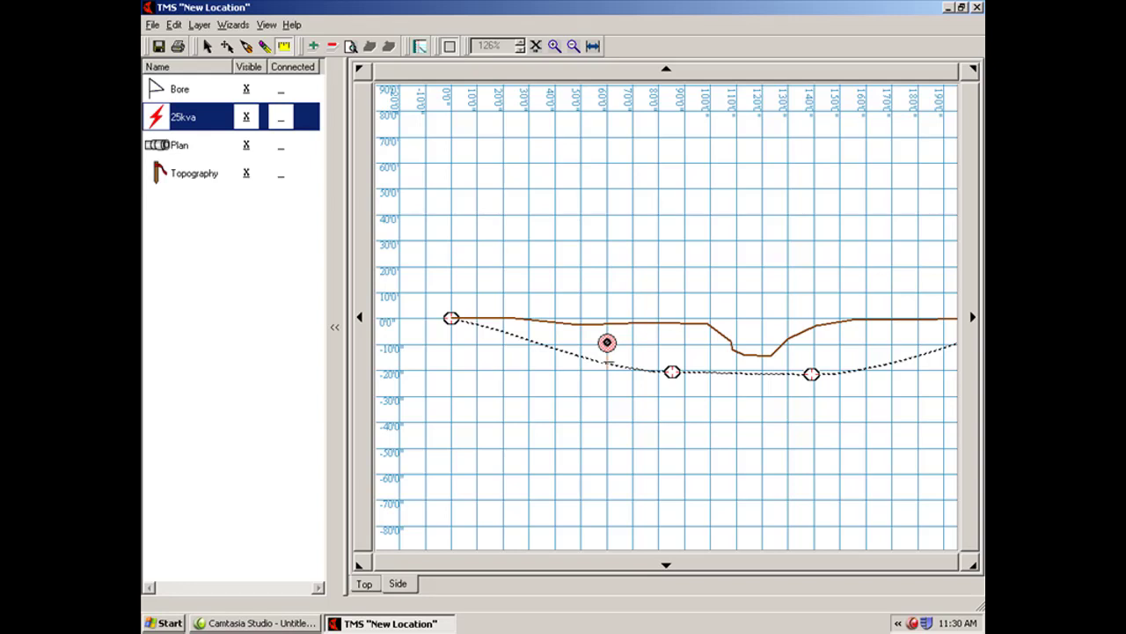
click(608, 362)
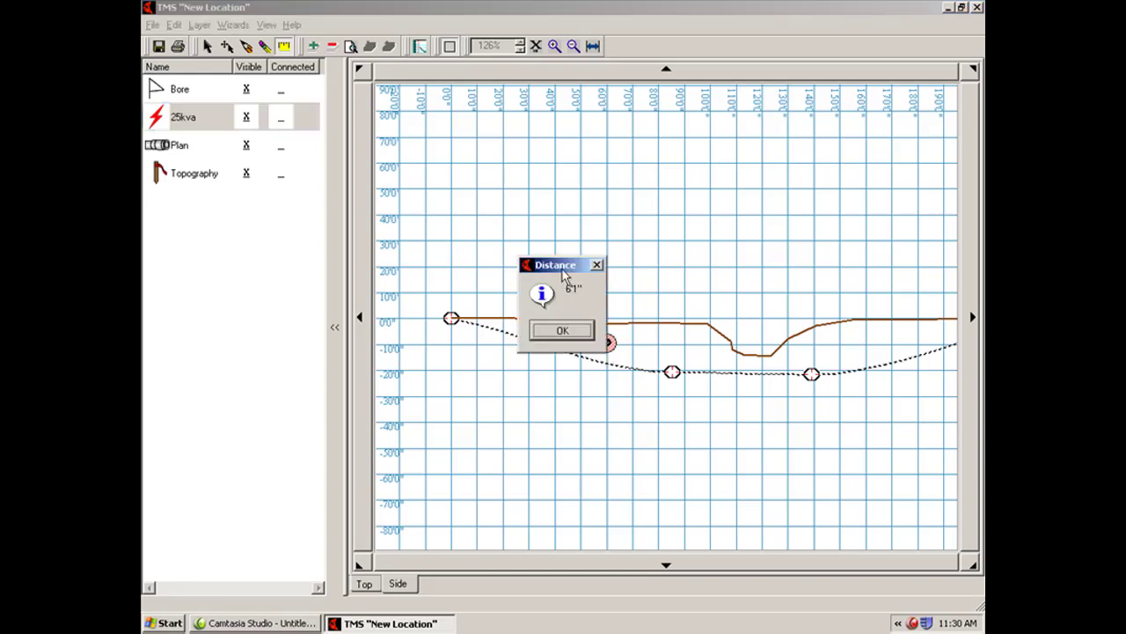
click(563, 330)
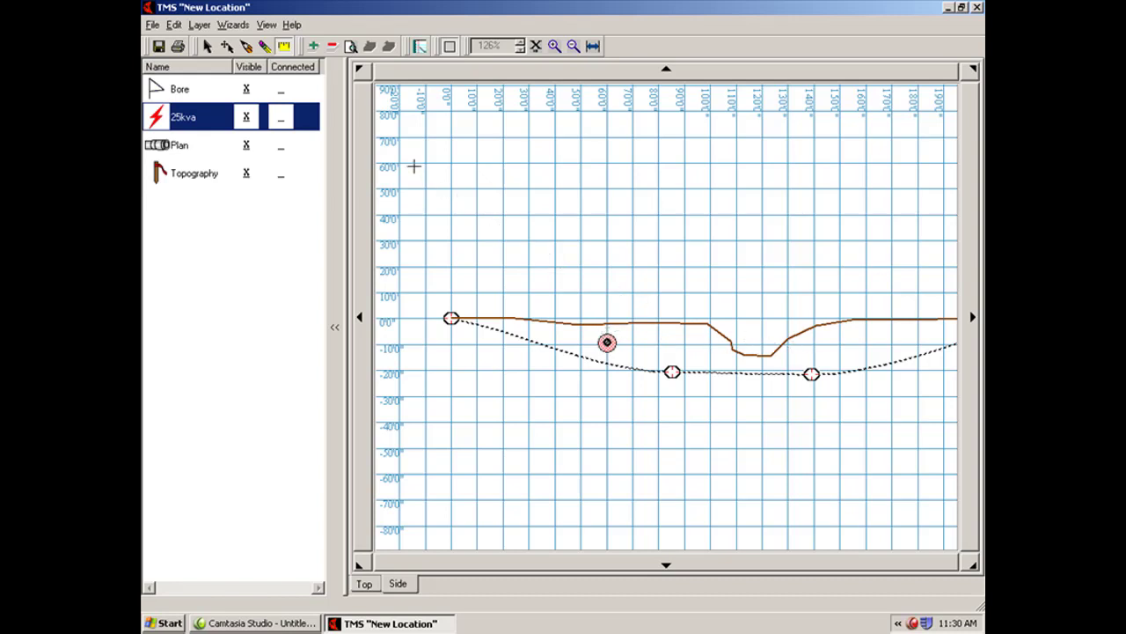
Create a Gas Obst. layer named 18" Gas Main with 18.0in diameter and 36.0in clearance zone
click(313, 46)
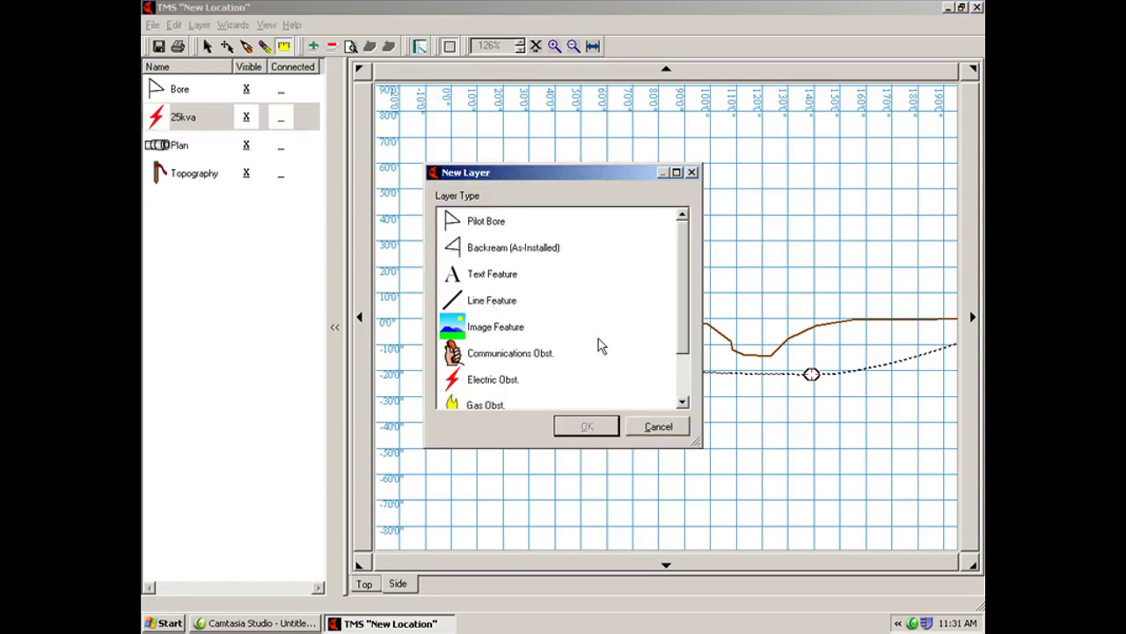
scroll(598, 345, down, 1)
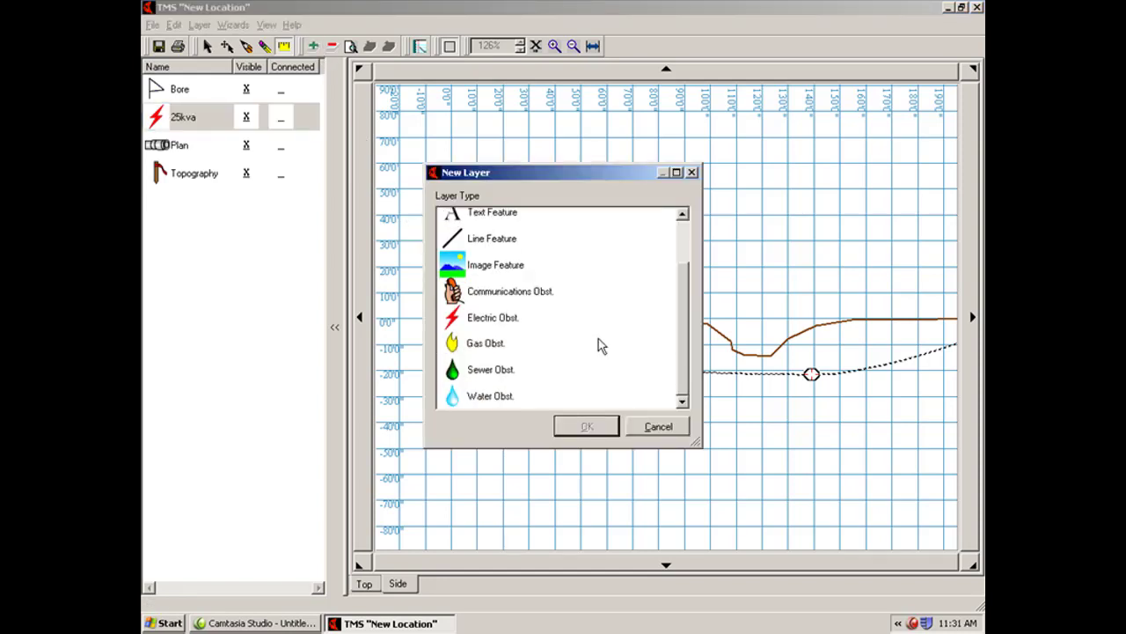
double_click(483, 345)
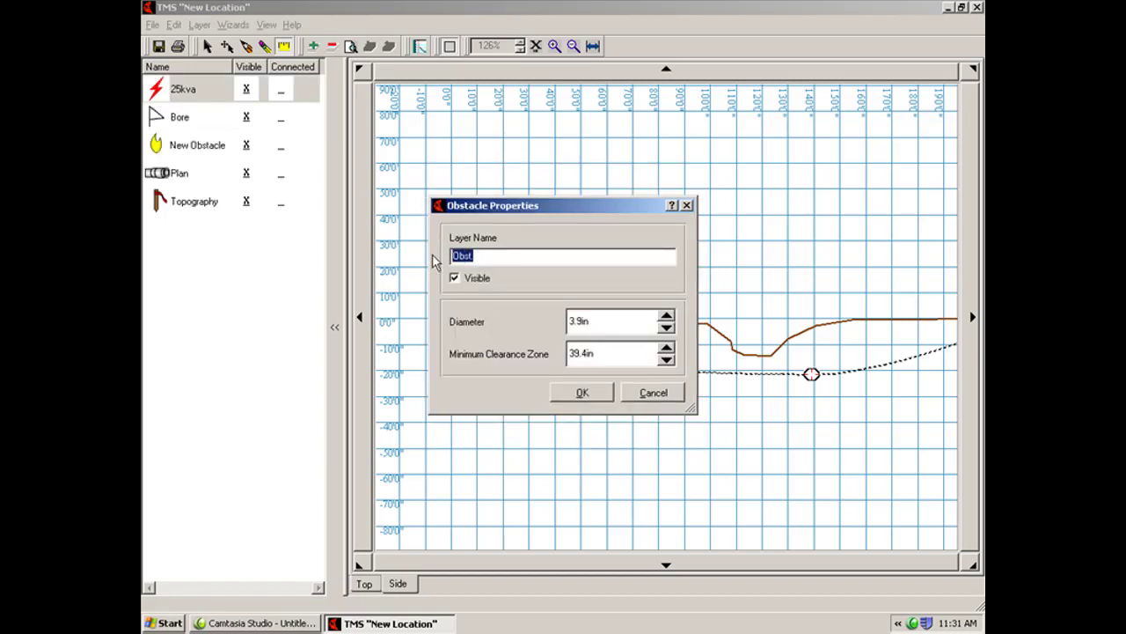
text(18" Gas)
key(BackSpace)
key(BackSpace)
text(Maom)
key(BackSpace)
key(BackSpace)
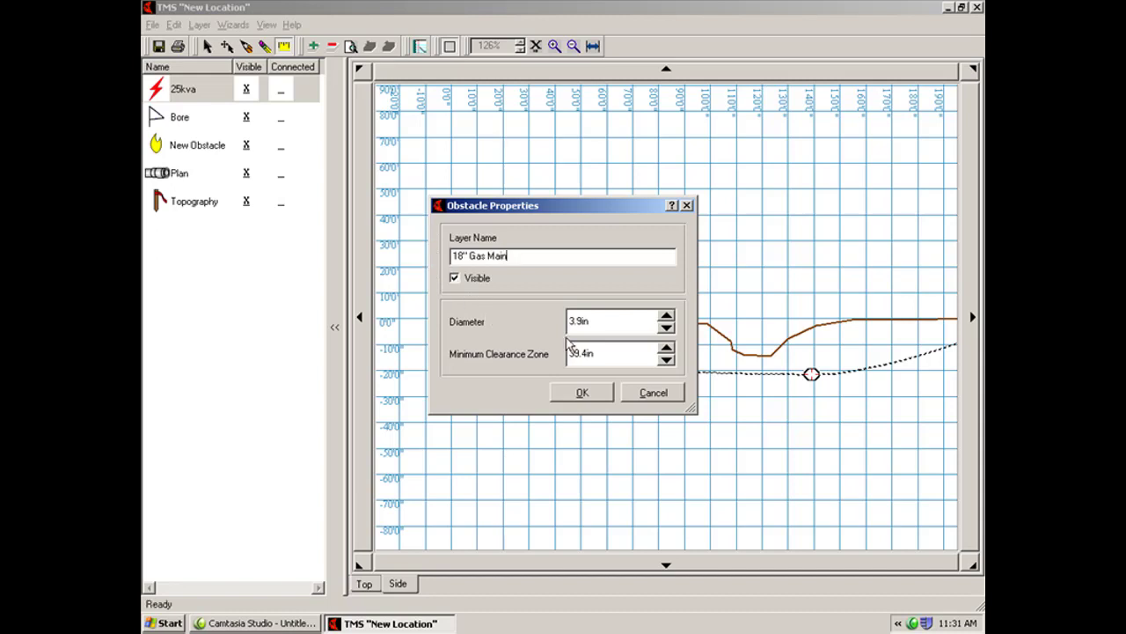
drag(593, 321, 531, 327)
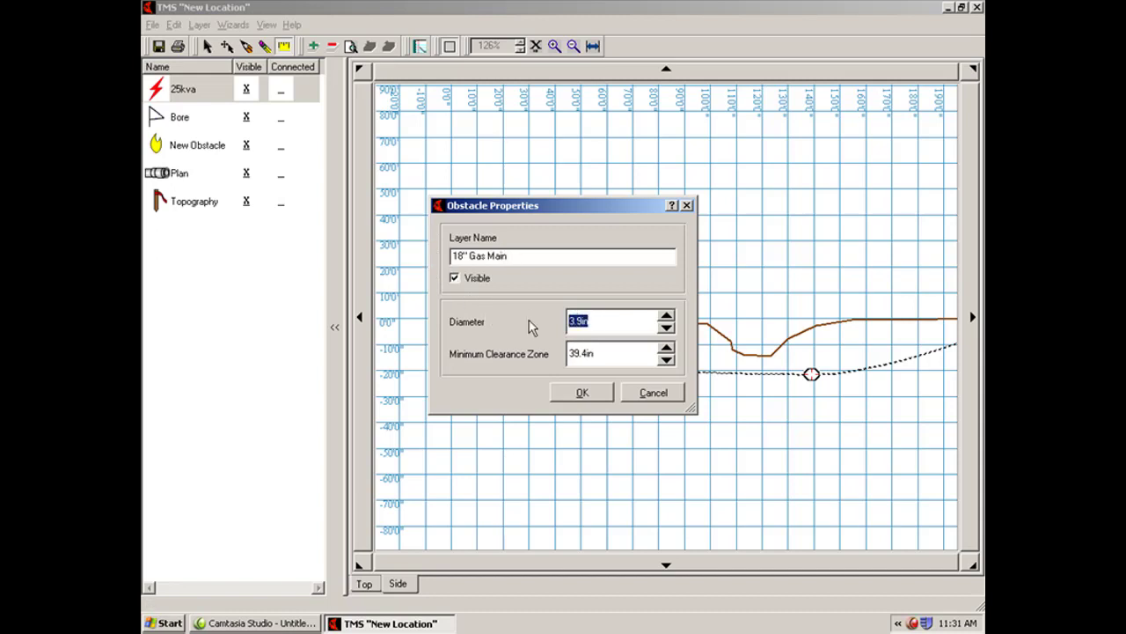
text(18.0in)
drag(599, 353, 544, 355)
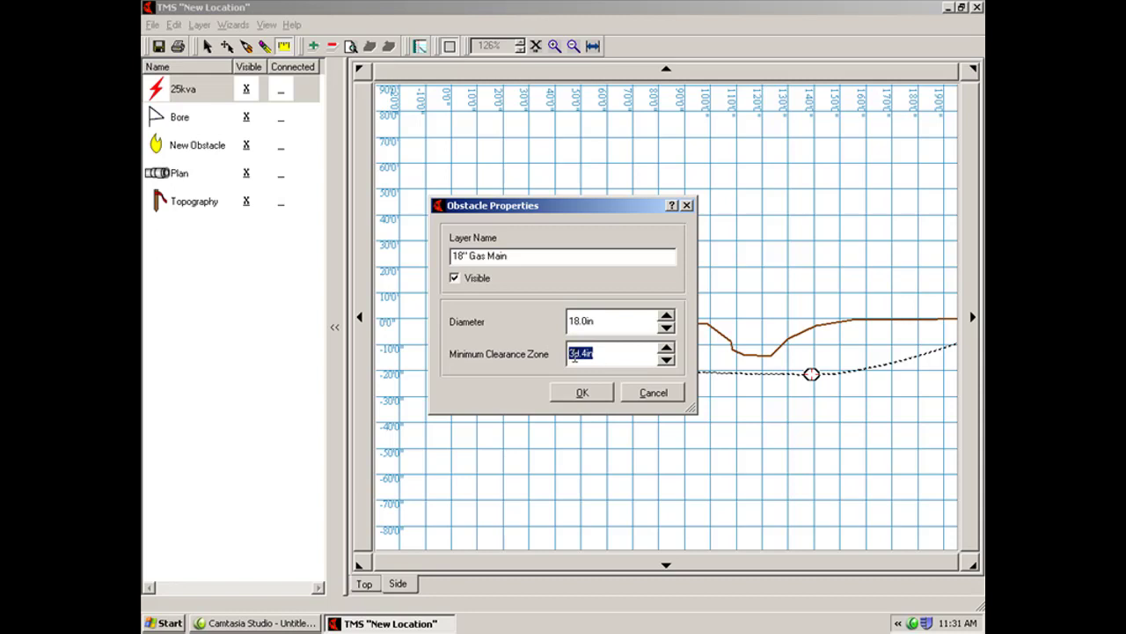
text(36.0in)
click(579, 394)
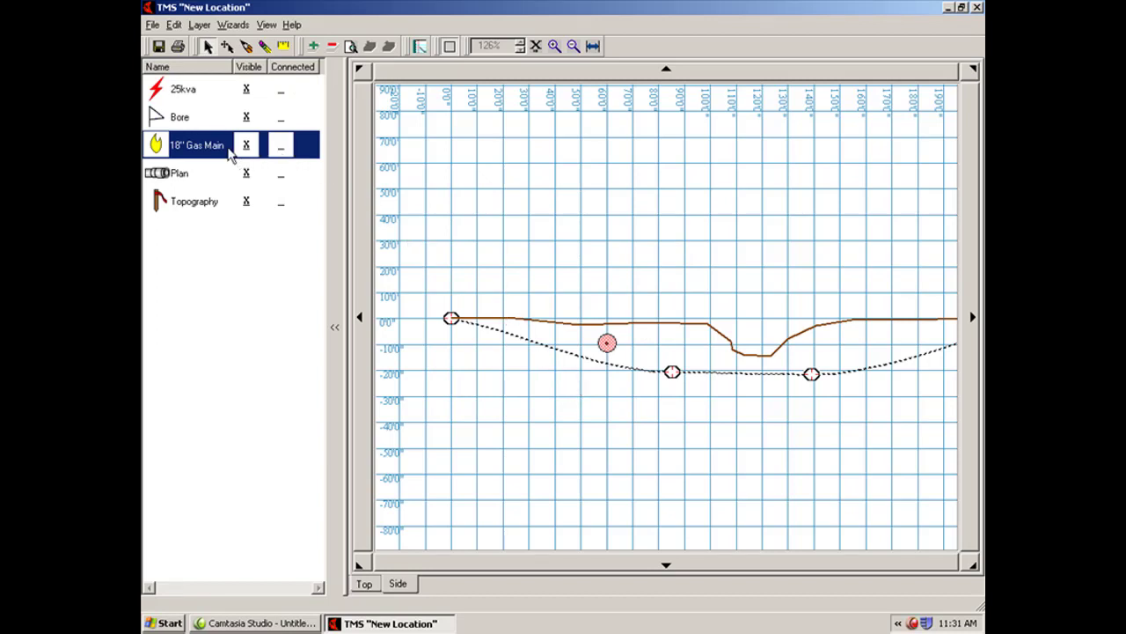
click(249, 49)
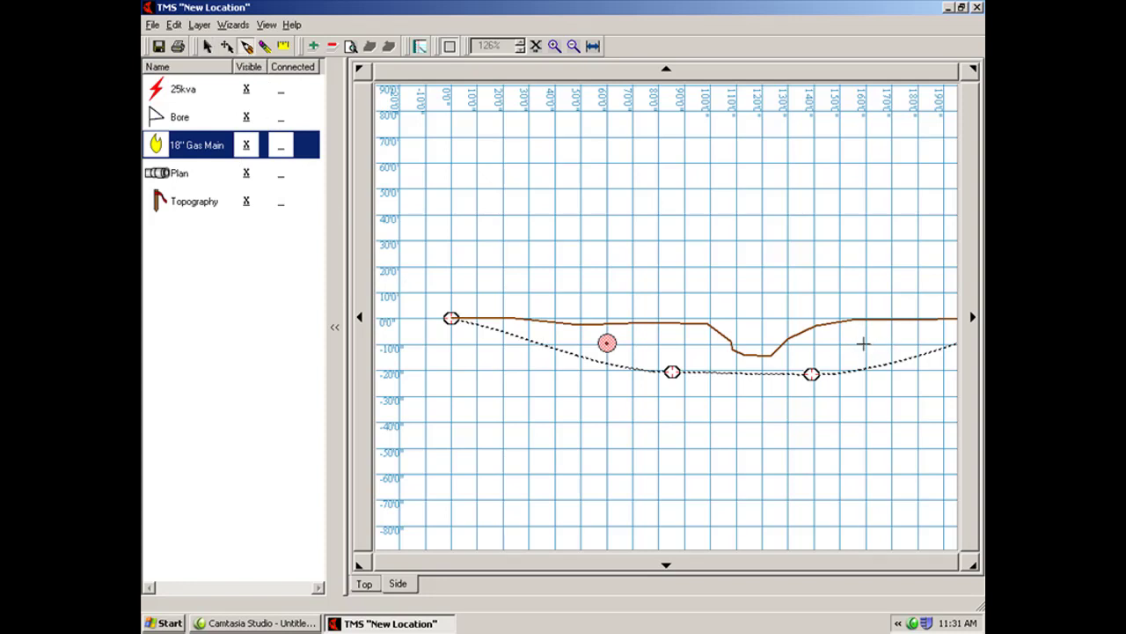
click(864, 344)
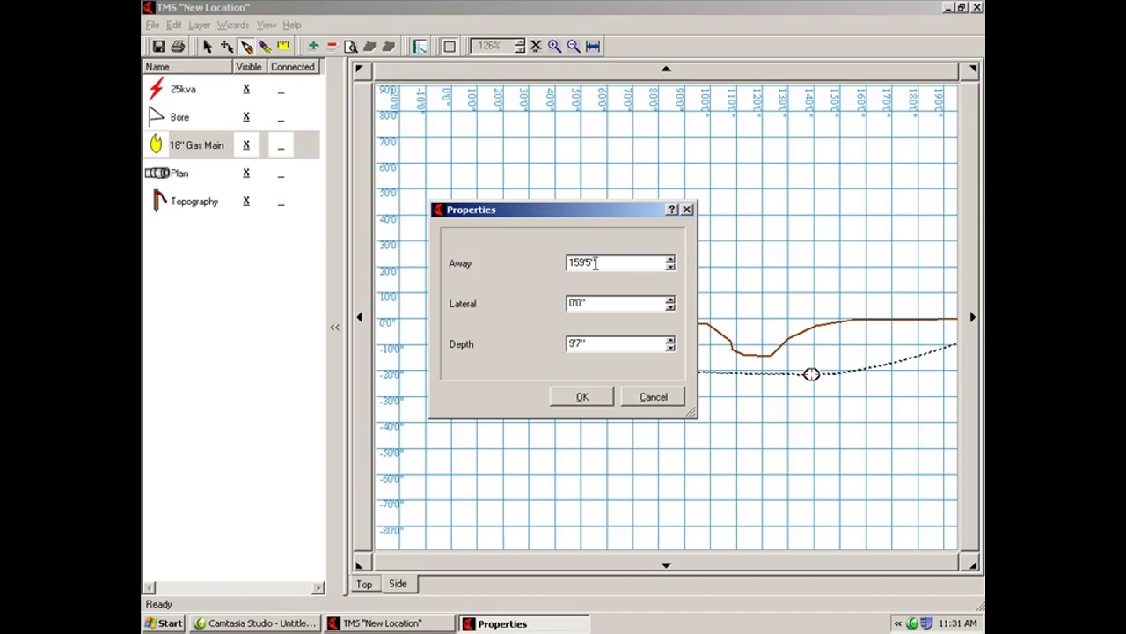
drag(610, 262, 545, 266)
text(160)
drag(591, 342, 552, 344)
text(10)
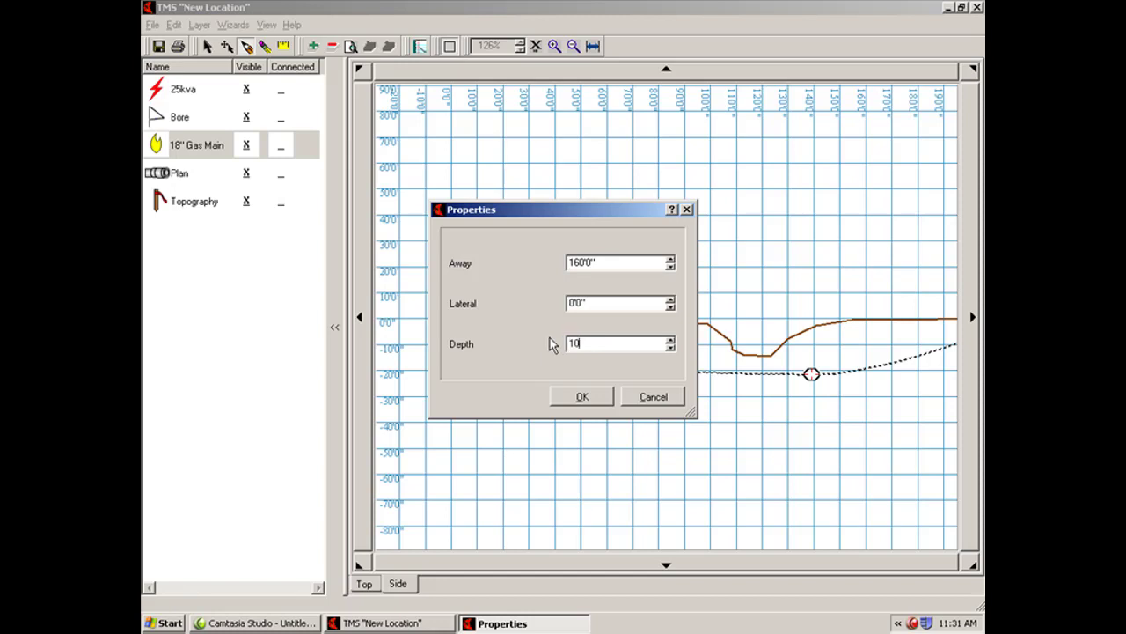
text('0")
click(582, 397)
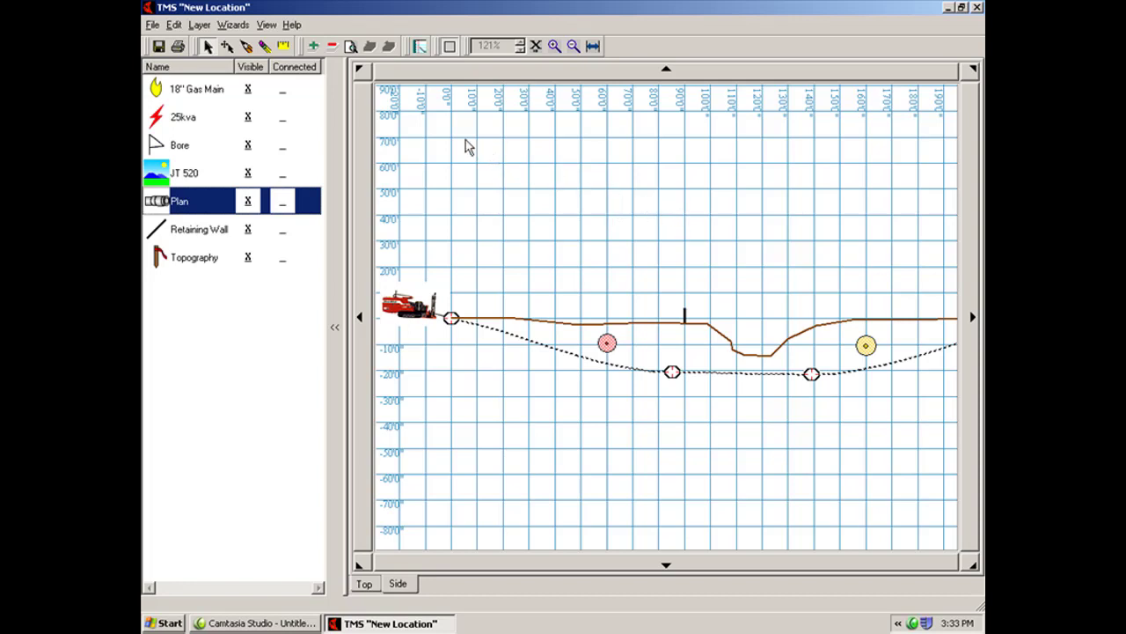
Add a Text Feature layer and rename it 'Map title'
click(312, 45)
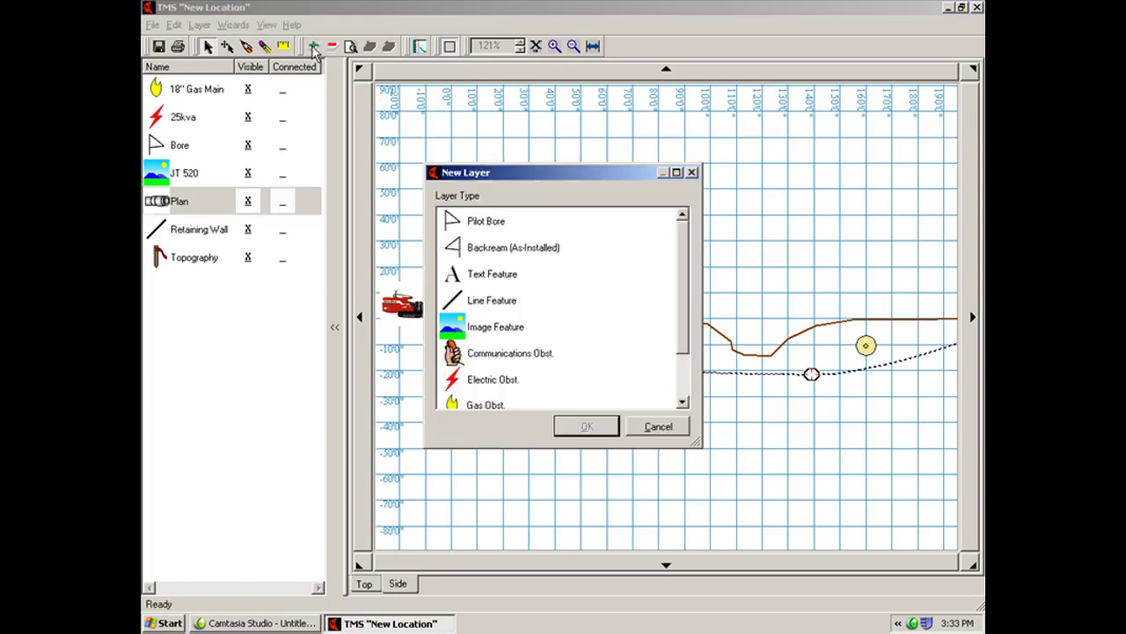
double_click(494, 276)
drag(482, 281, 431, 280)
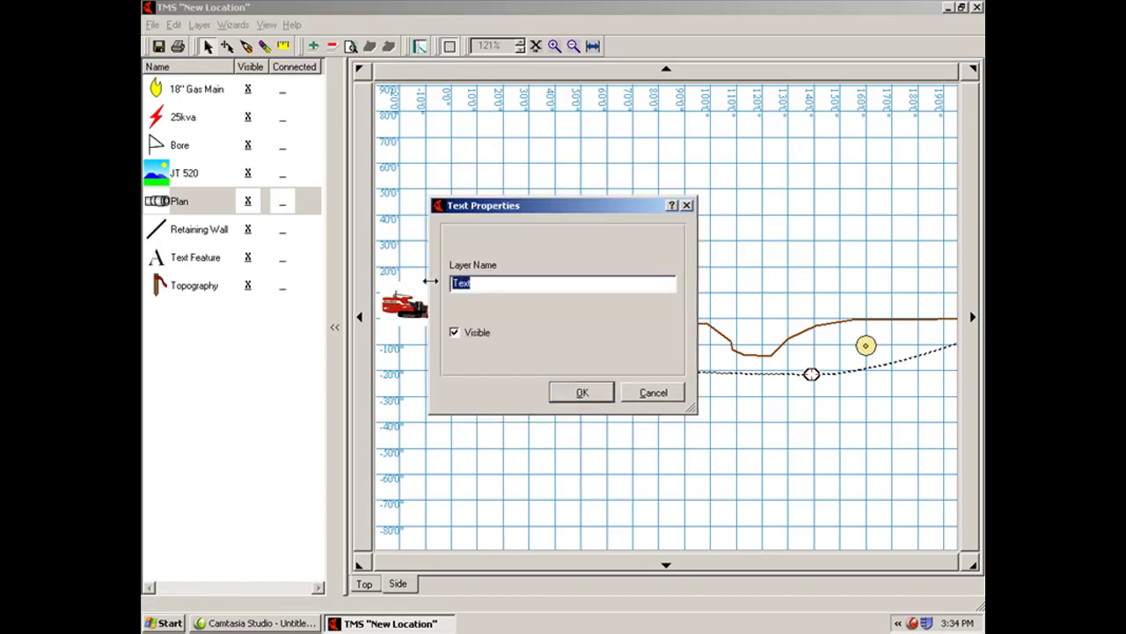
text(Map title)
click(589, 393)
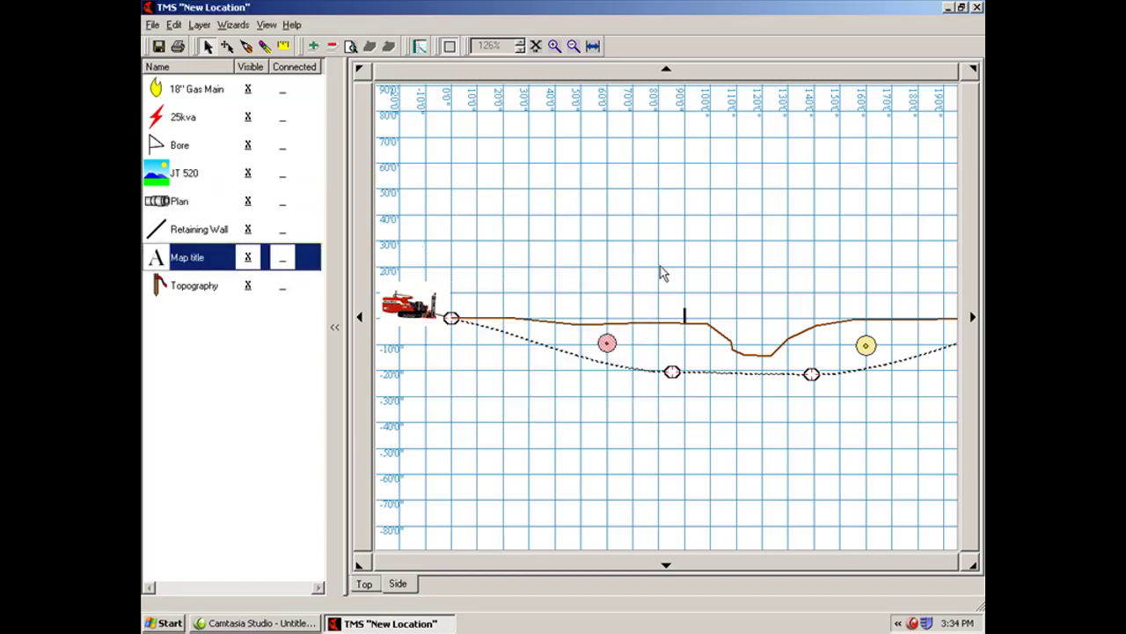
Place a 'Bear Creek Crossing' title note above the profile and bring up its font chooser
click(247, 48)
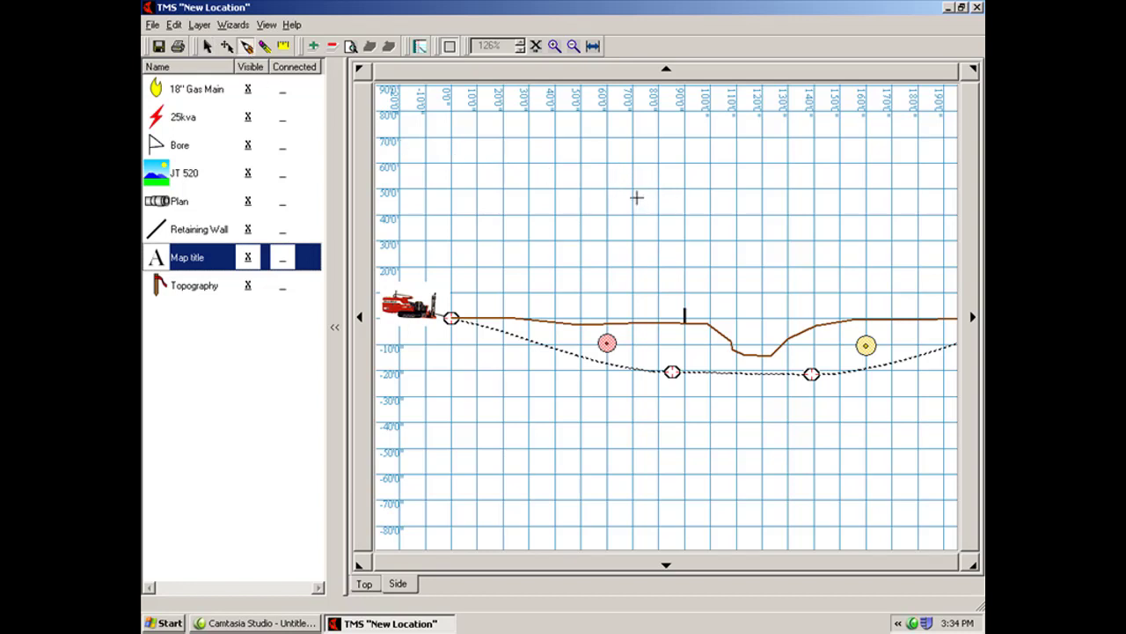
click(636, 196)
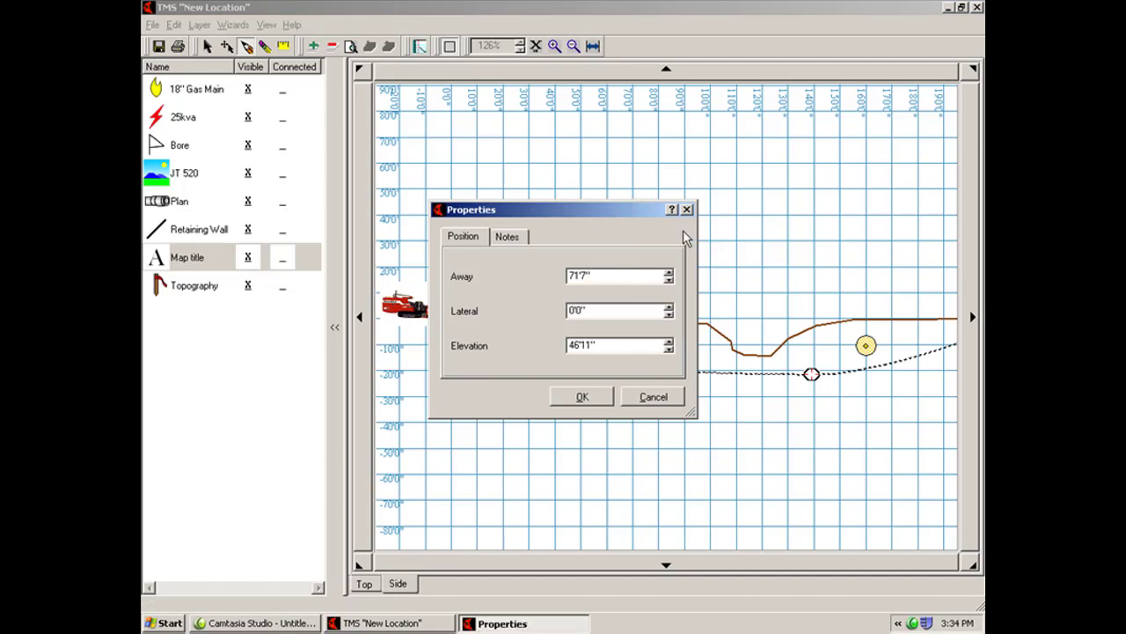
click(520, 236)
click(480, 278)
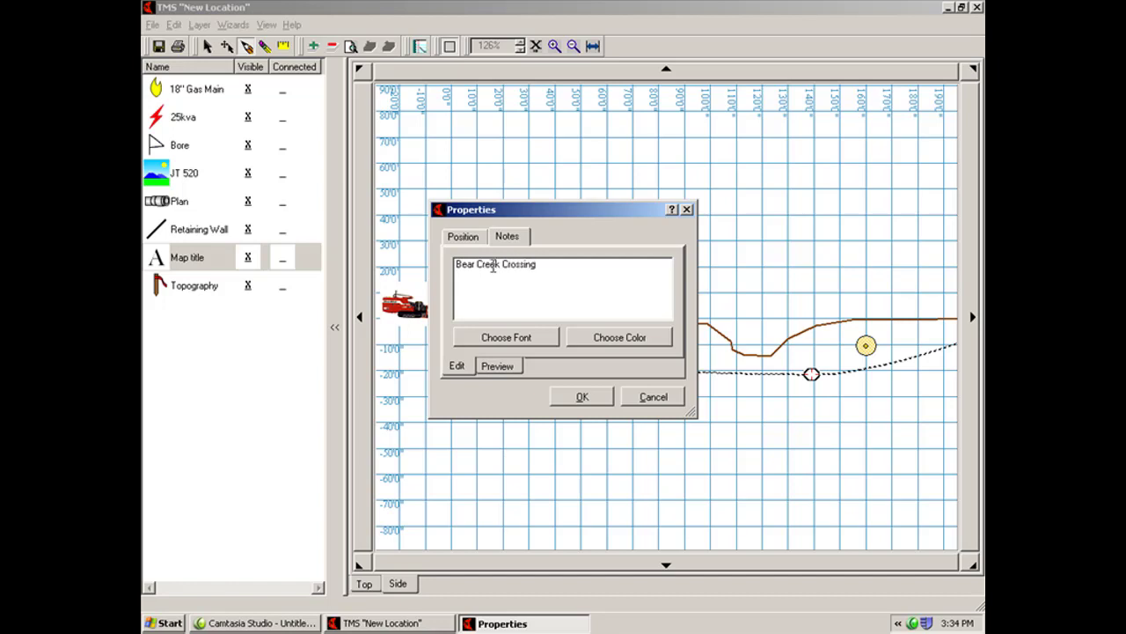
click(519, 342)
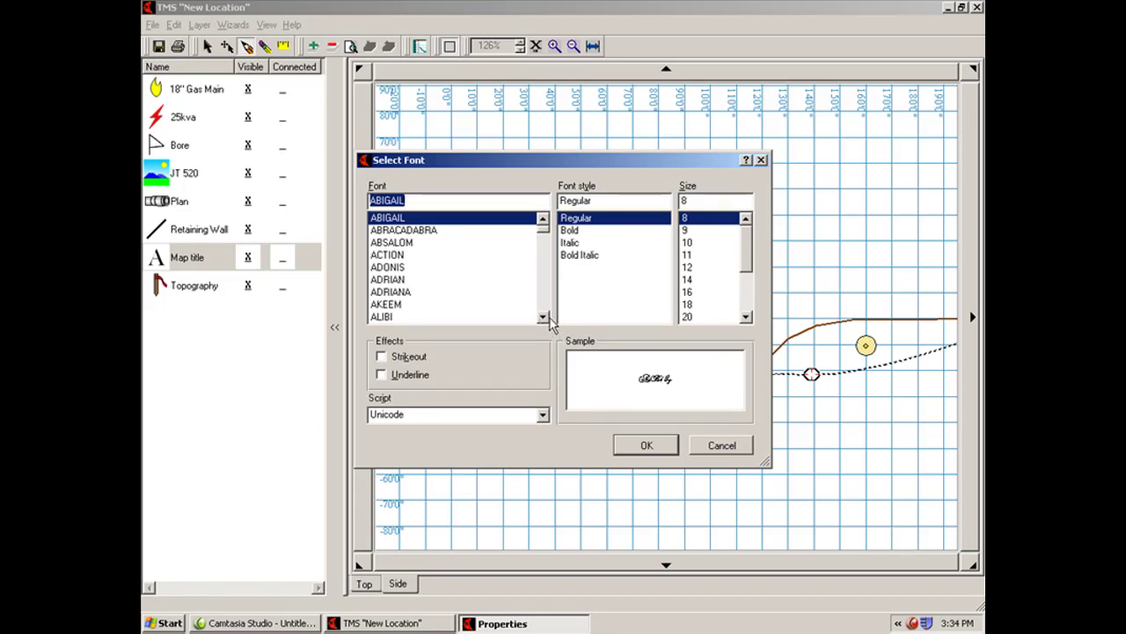
Set the Bear Creek Crossing title font to Arial Bold 14 and its colour to black
click(543, 318)
click(543, 318)
click(543, 318)
click(543, 317)
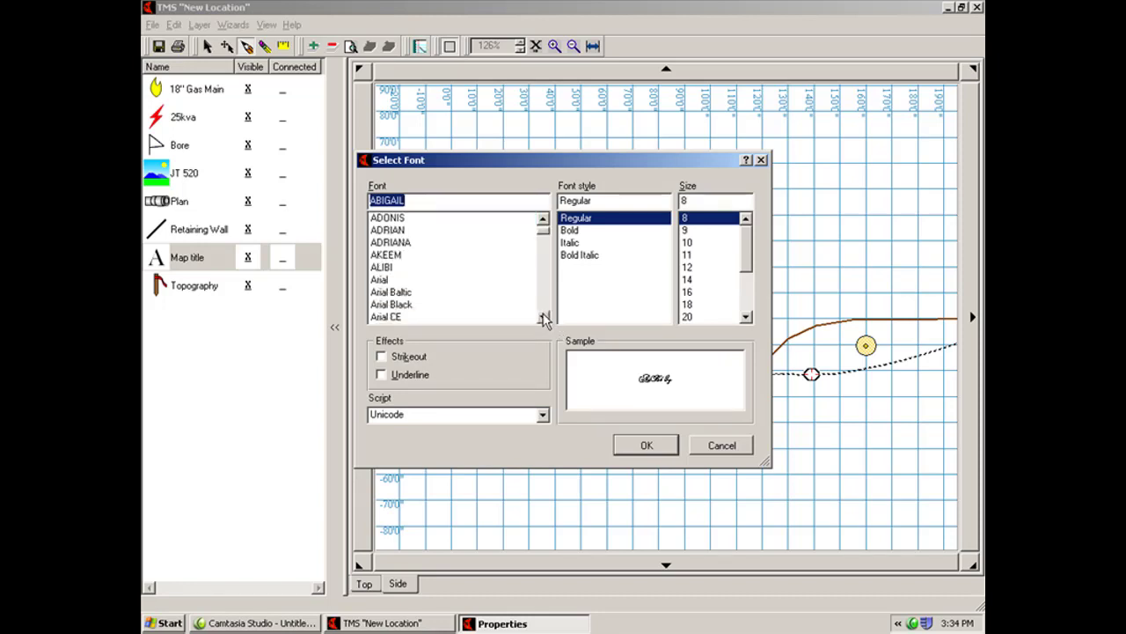
click(392, 281)
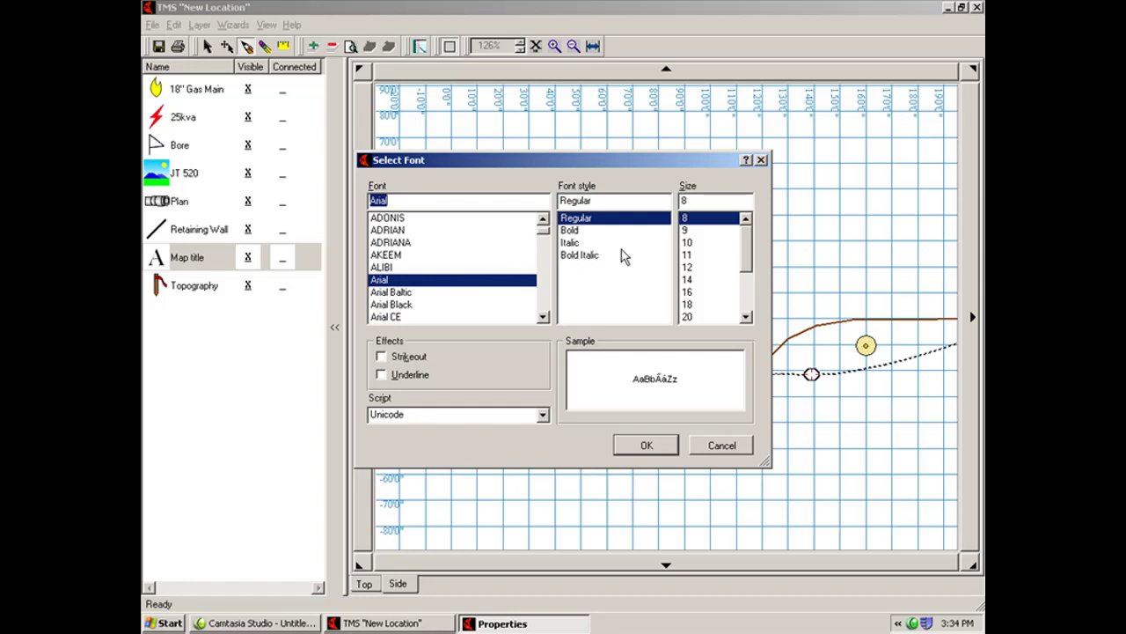
click(696, 280)
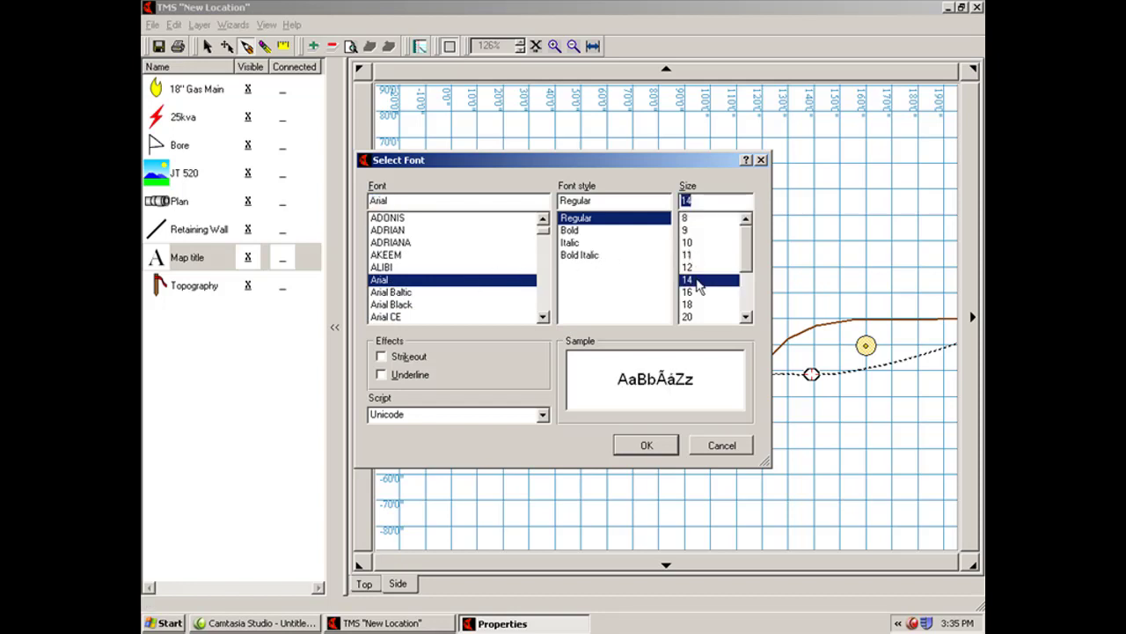
click(574, 231)
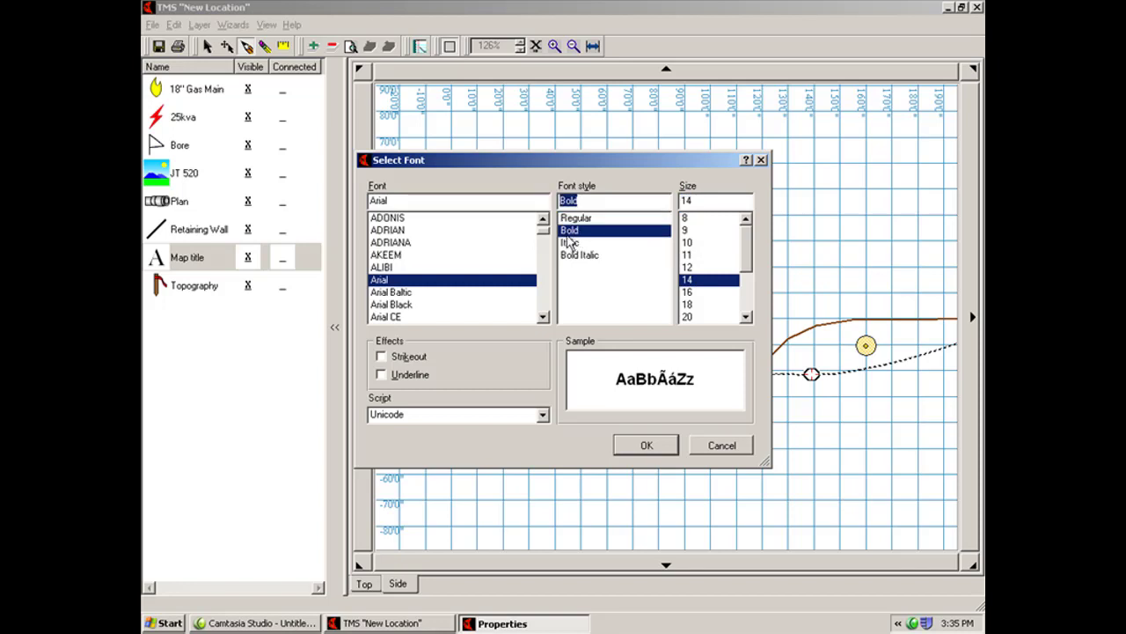
click(648, 445)
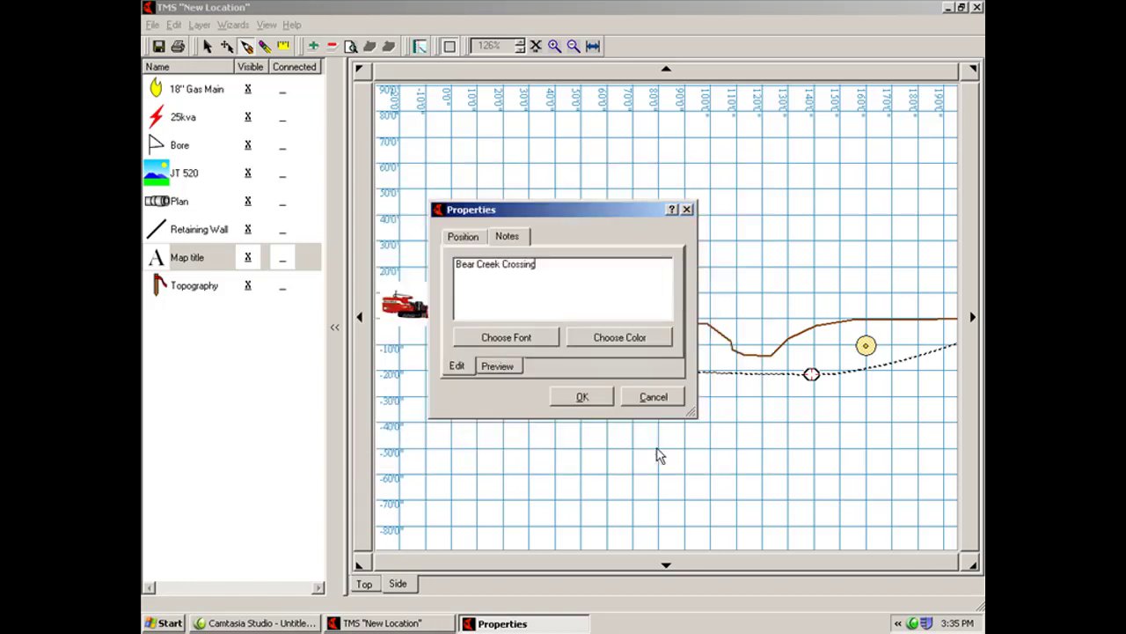
click(636, 346)
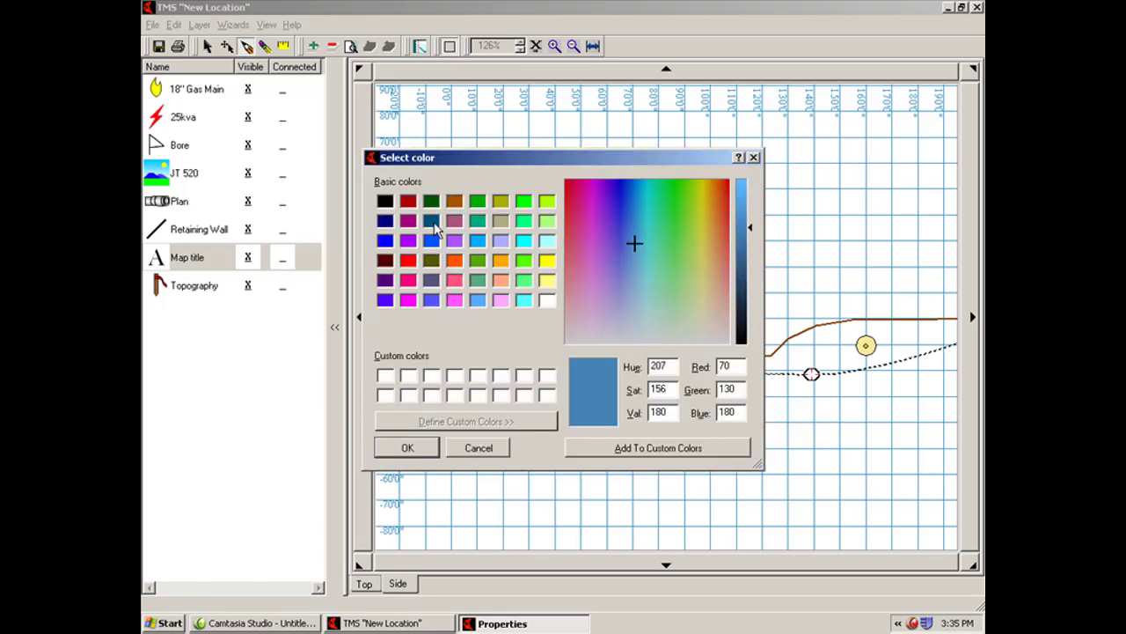
click(385, 202)
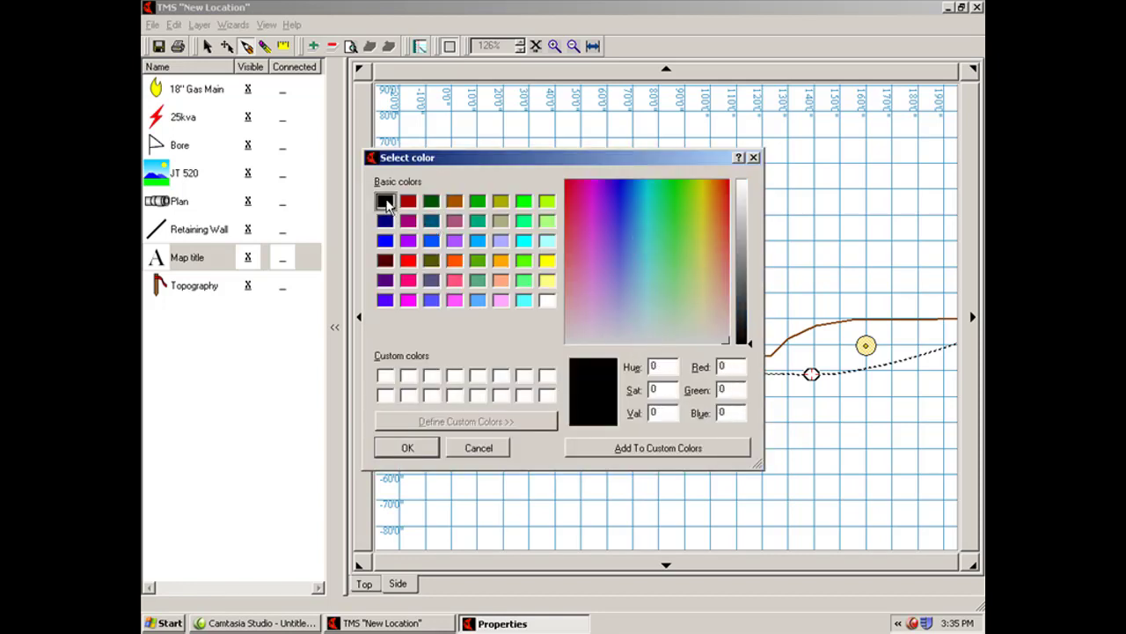
click(402, 449)
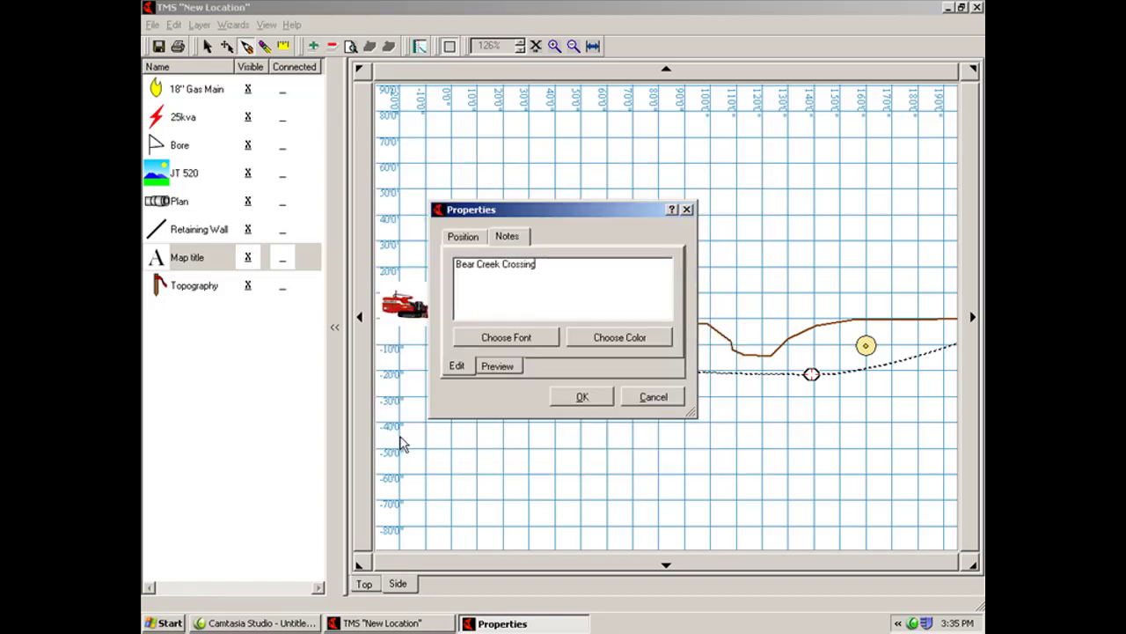
Close the note's Properties dialog to place the Bear Creek Crossing title on the map
click(582, 398)
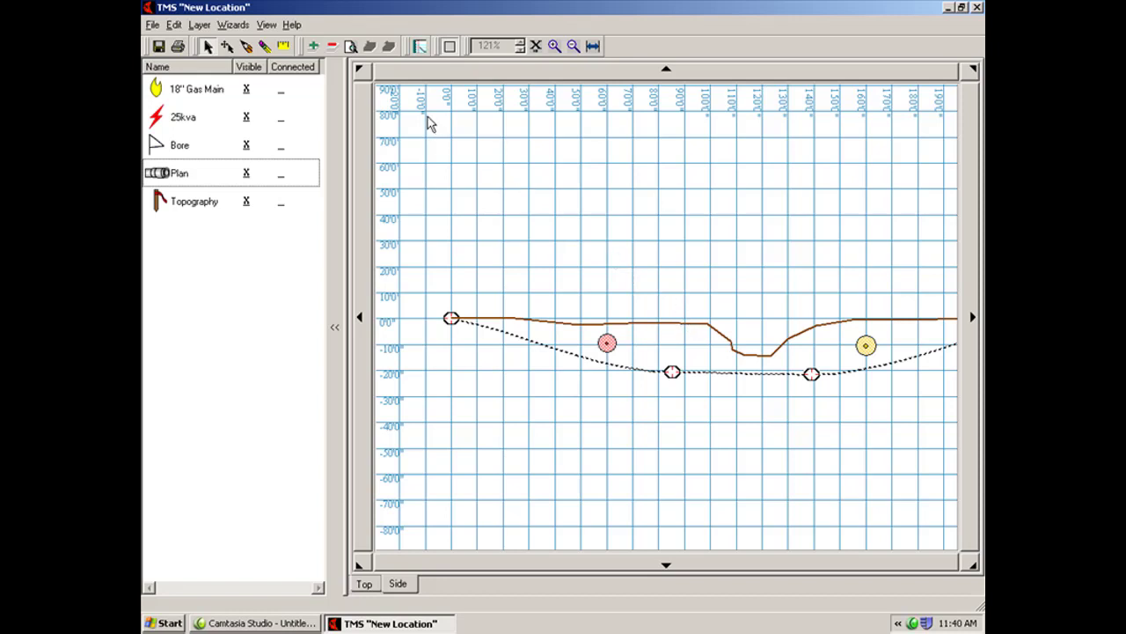
Add a line feature layer named 'Retaining Wall' with black colour and line width 3
click(314, 47)
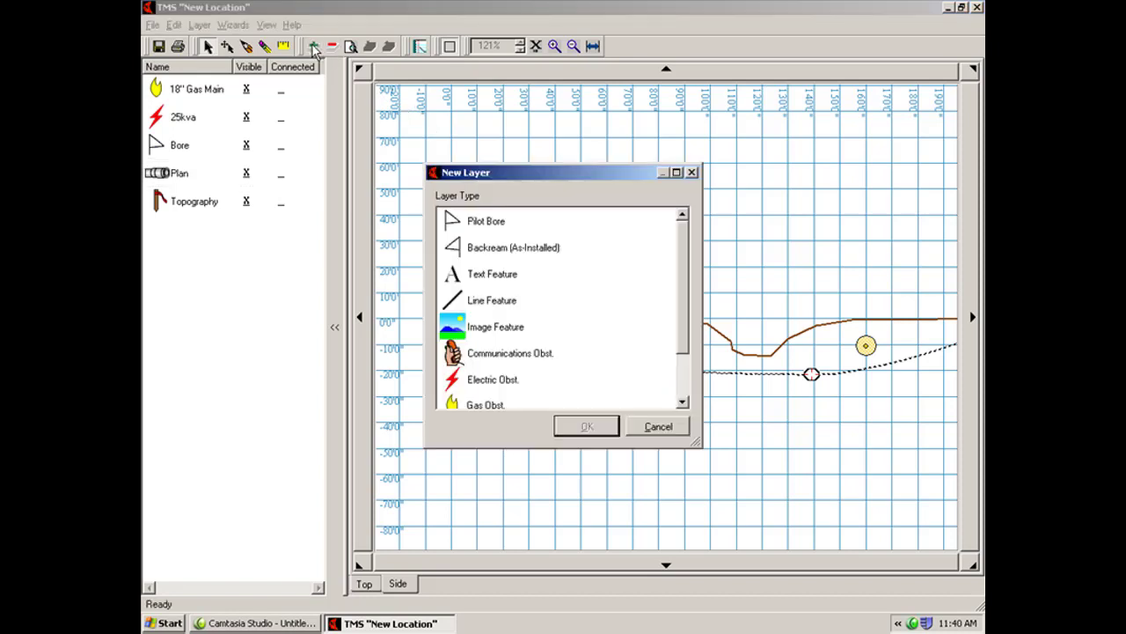
double_click(490, 302)
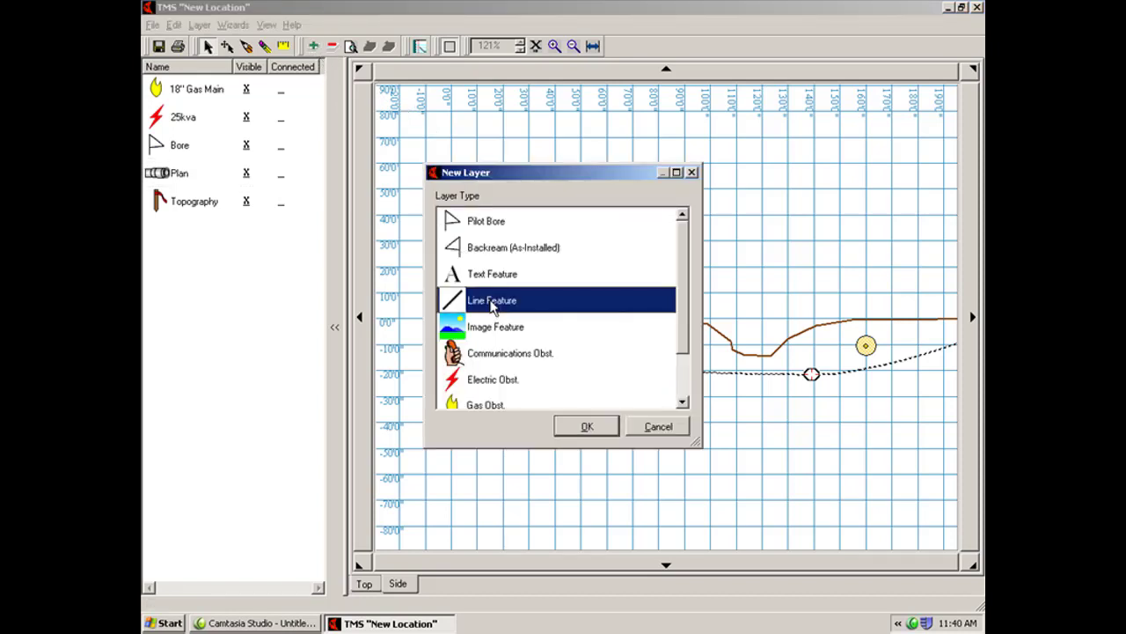
drag(493, 296, 446, 297)
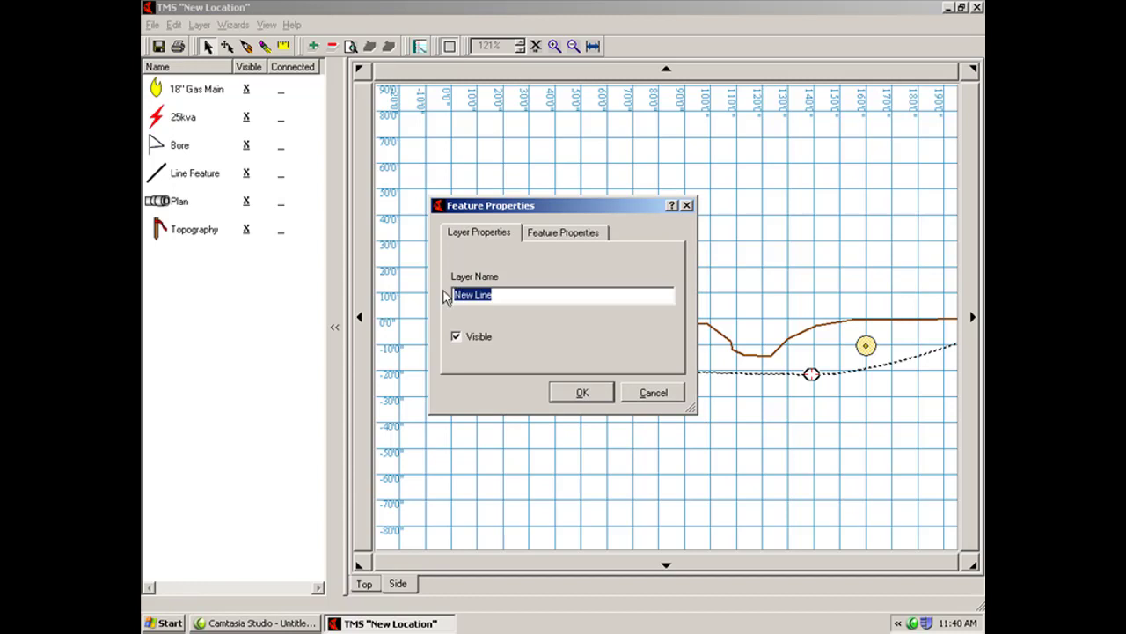
text(Retaining Wall)
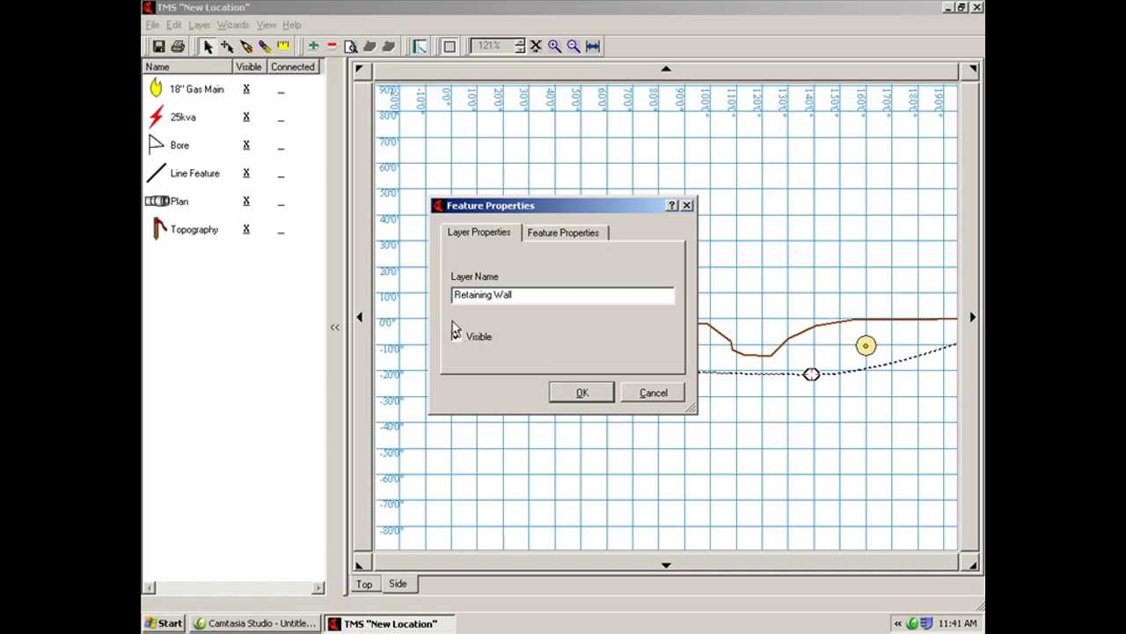
click(557, 238)
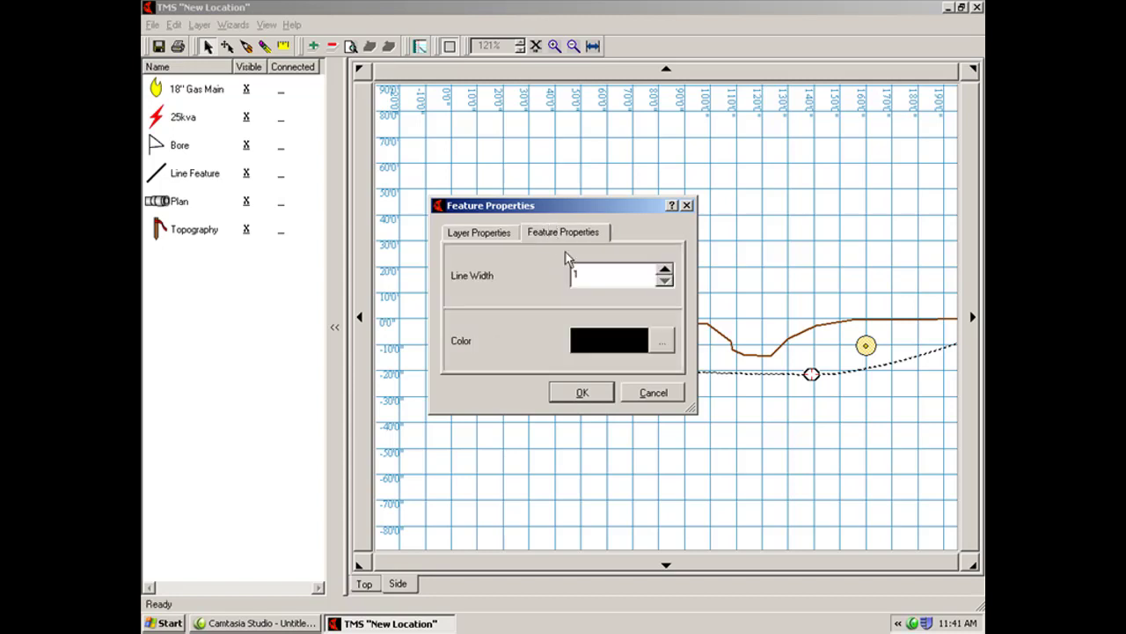
click(664, 345)
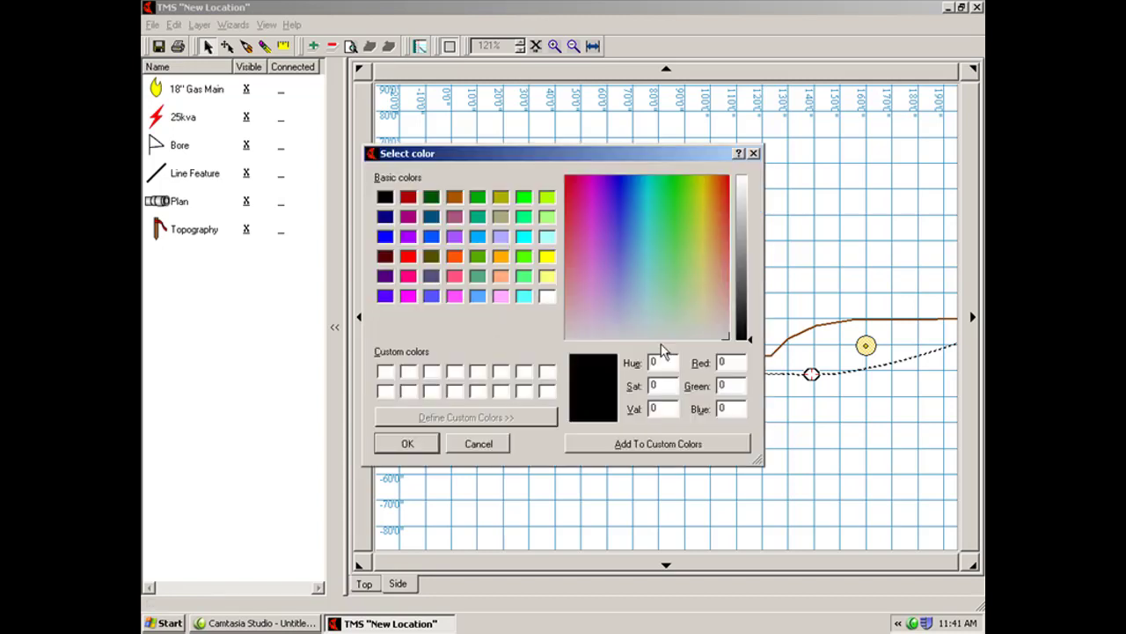
click(404, 443)
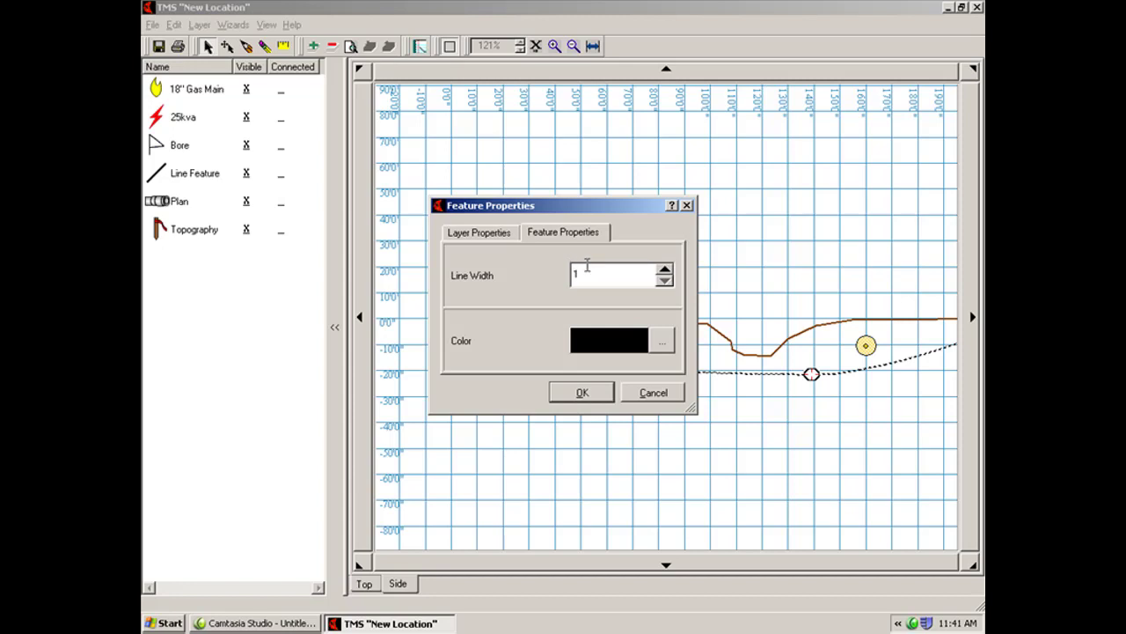
double_click(664, 271)
click(598, 391)
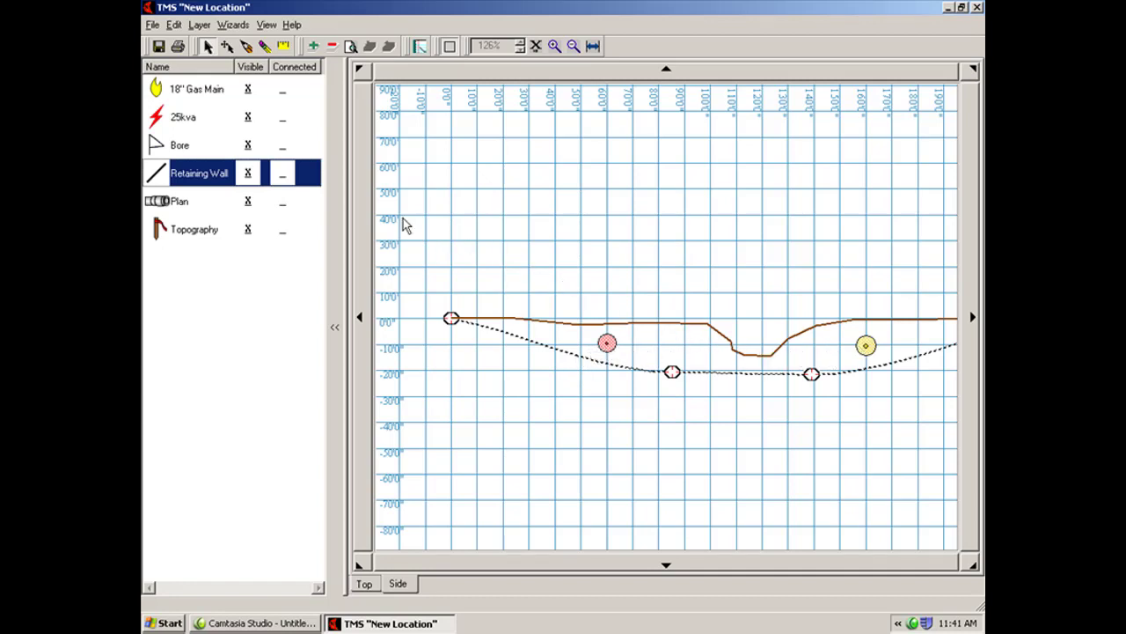
Place a retaining wall point on the profile at Elevation 4'0" and Away 90'
click(246, 45)
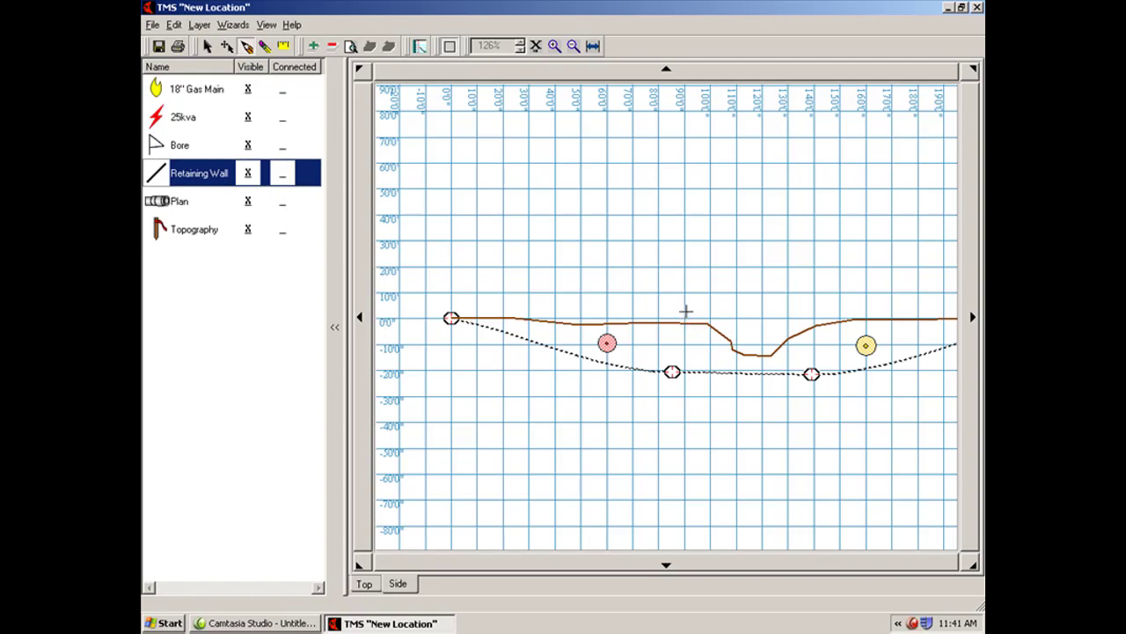
click(686, 310)
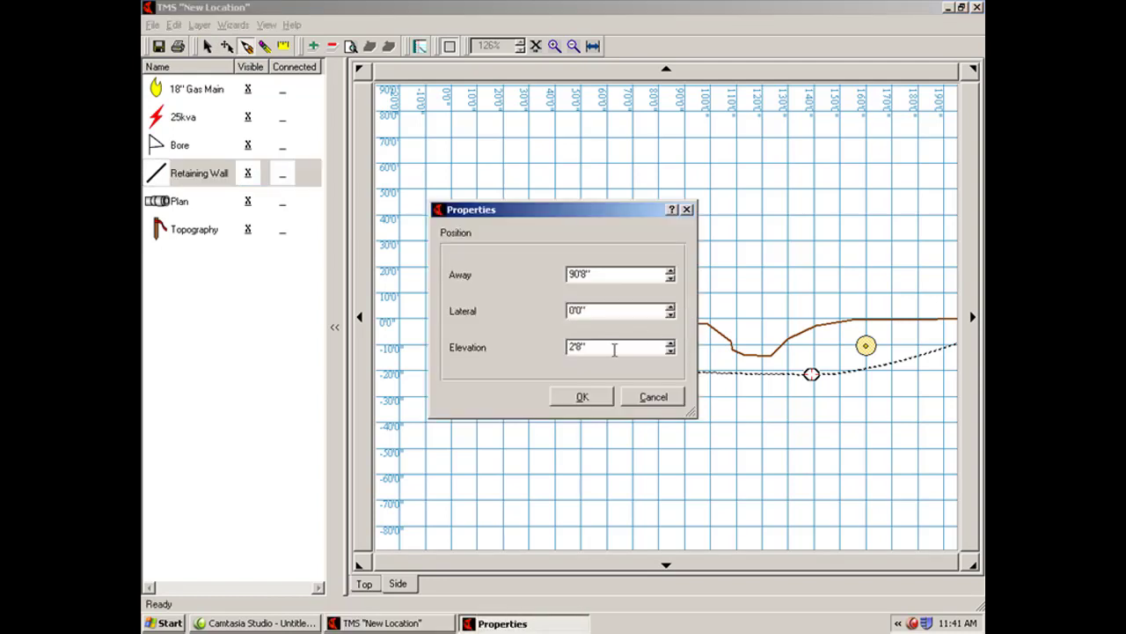
drag(615, 347, 546, 344)
text(4'0")
drag(595, 274, 552, 272)
text(90')
click(579, 396)
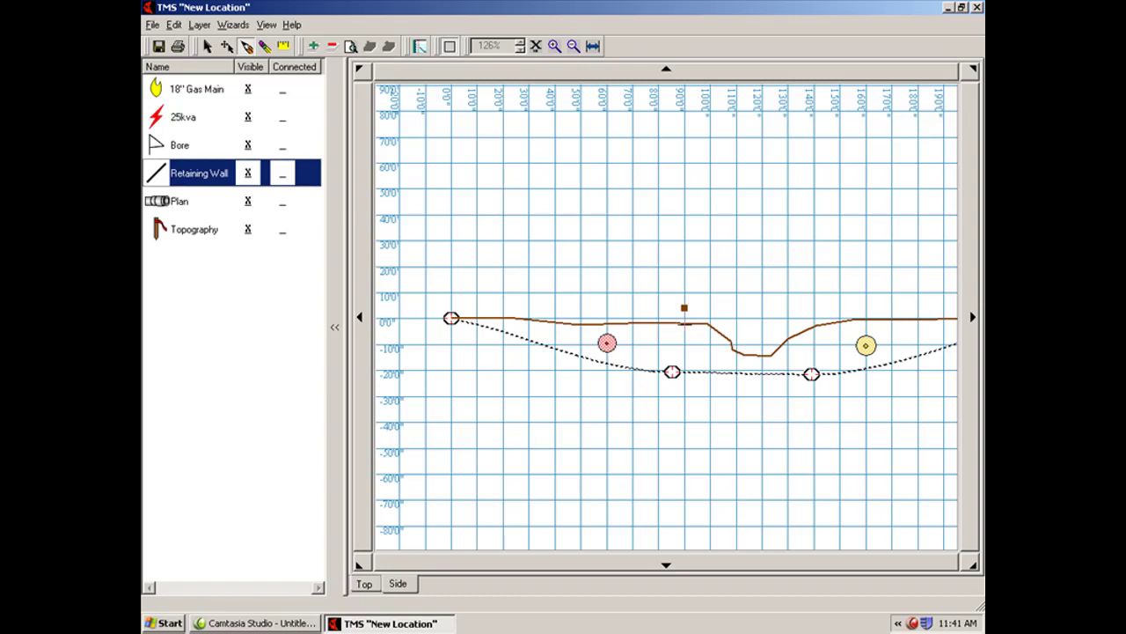
Re-enter the retaining wall marker's Away position as 90 and return to the selection tool
double_click(684, 322)
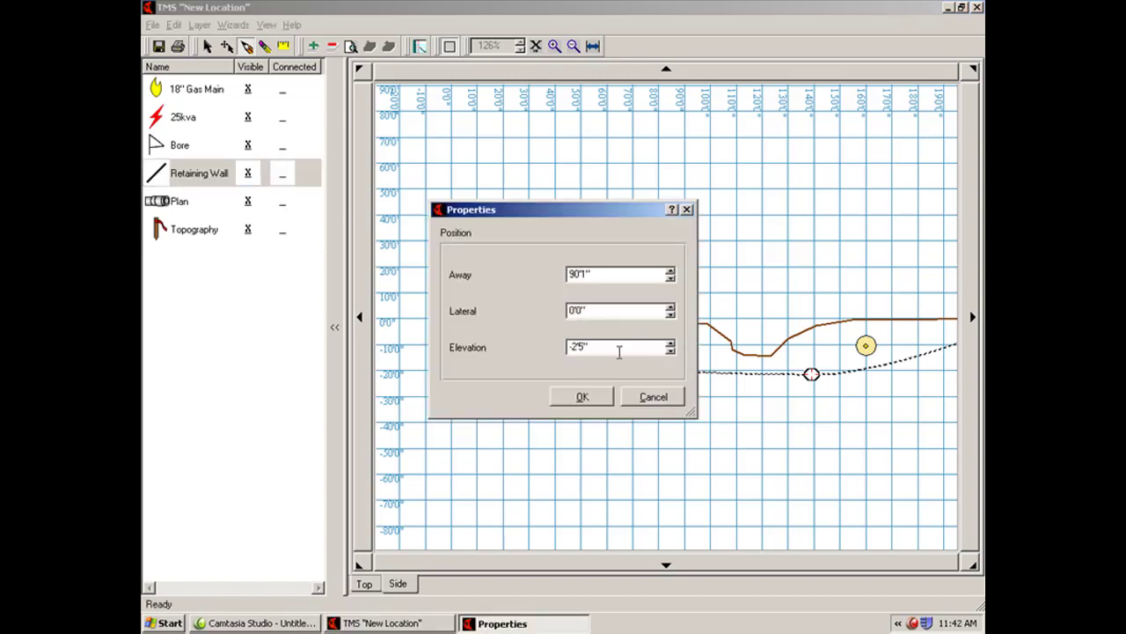
drag(597, 273, 556, 277)
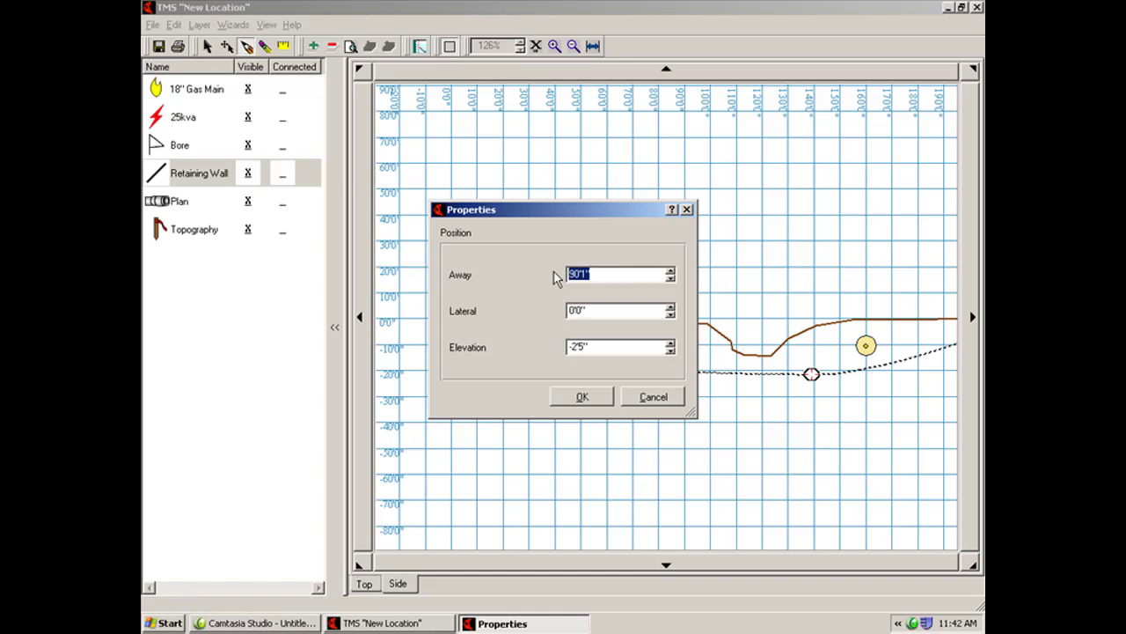
text(90)
click(580, 398)
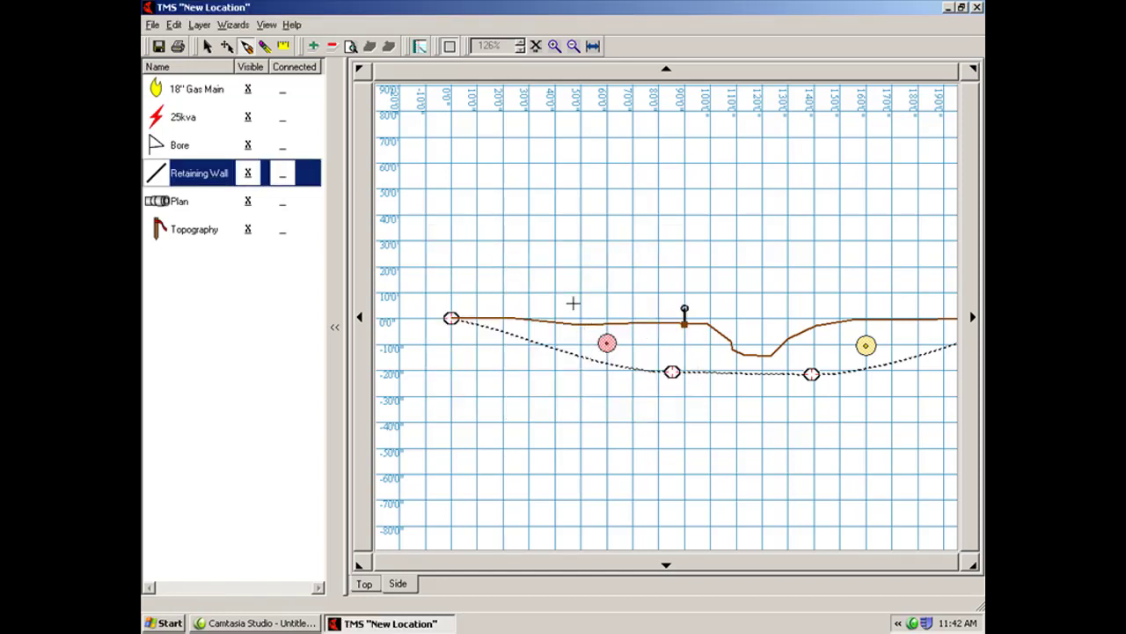
click(251, 209)
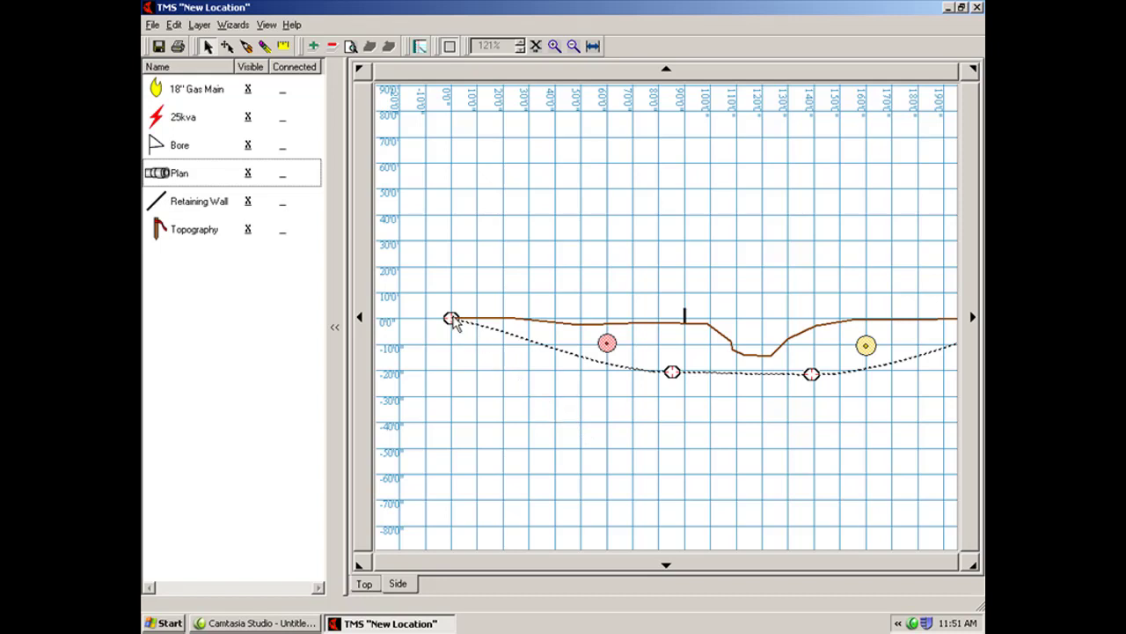
Create an Image Feature layer and name it JT 520
click(313, 46)
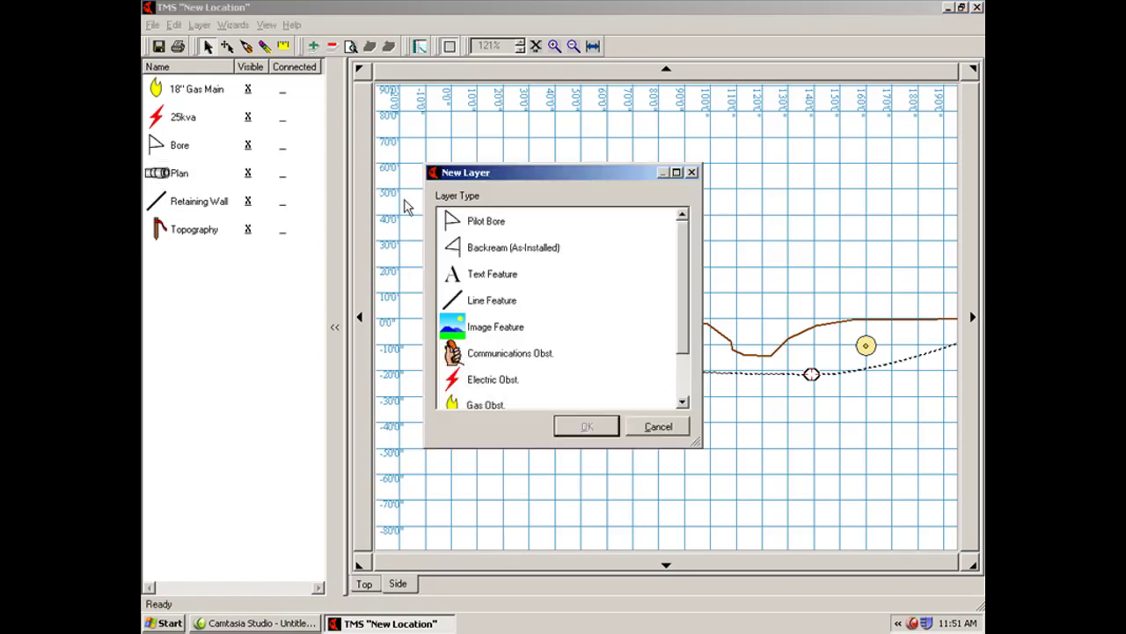
double_click(498, 330)
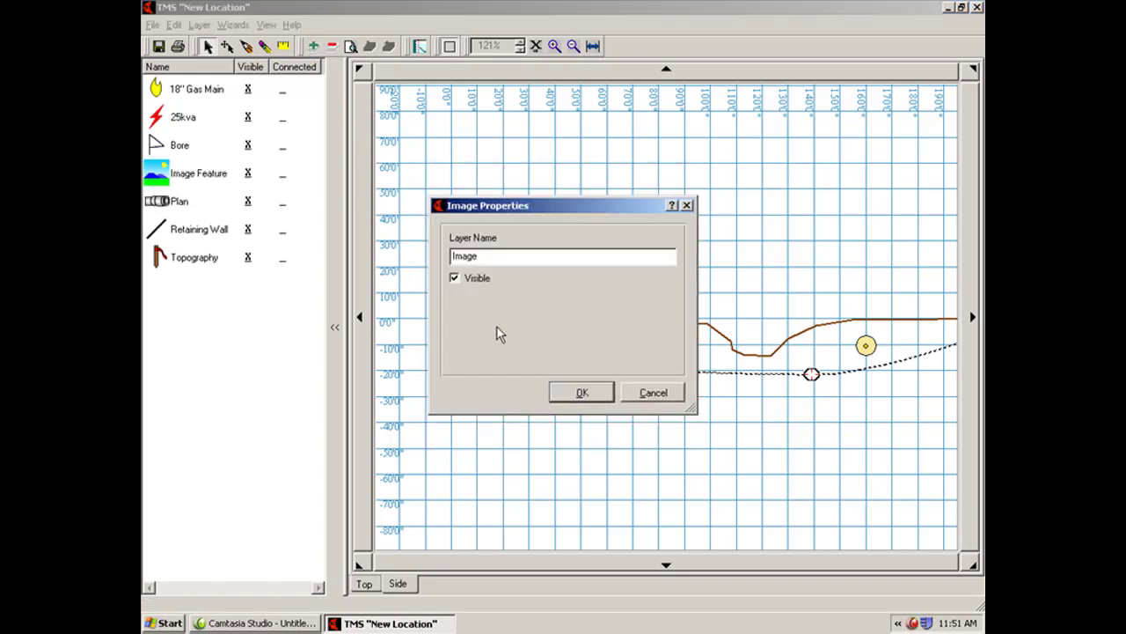
drag(490, 254, 443, 252)
text(JT 520)
click(582, 393)
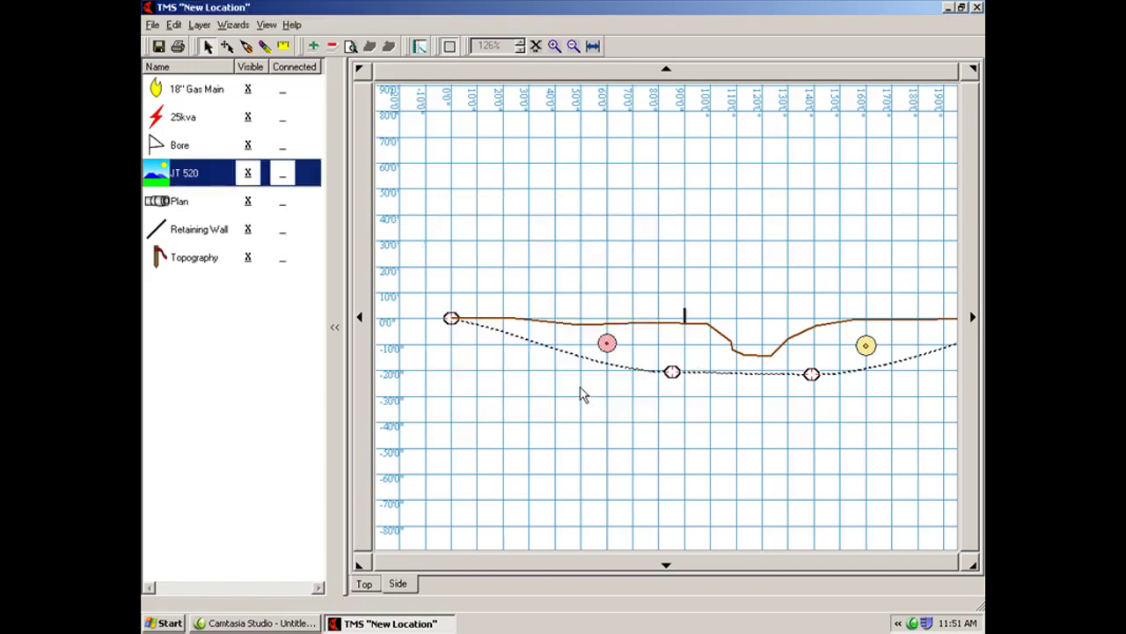
click(246, 46)
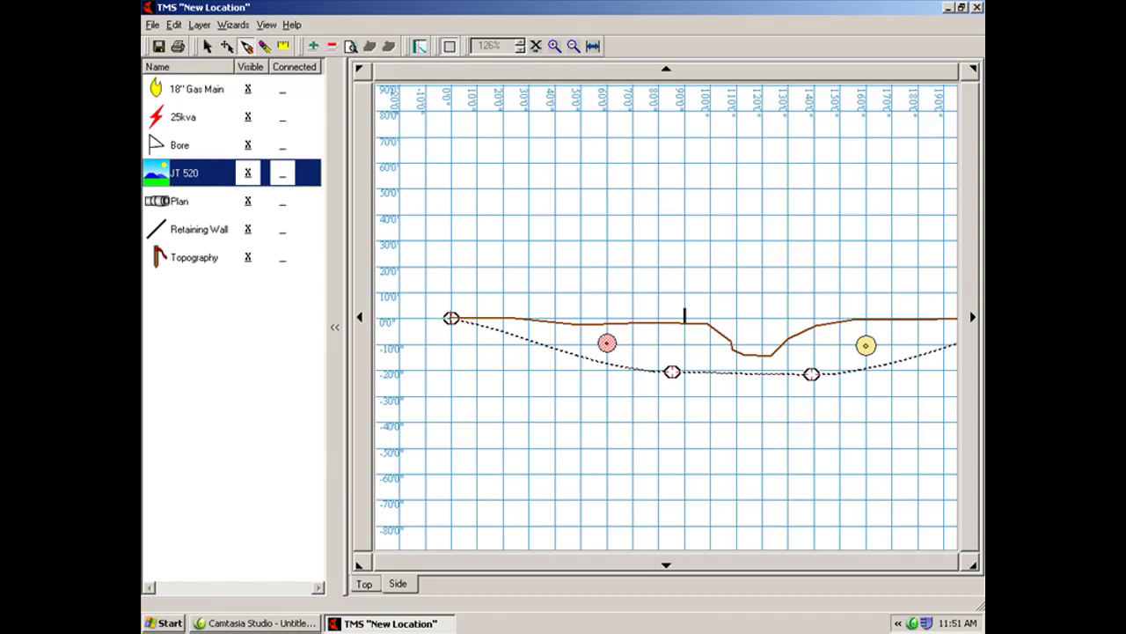
Set the new JT 520 image's Away and Elevation values to 0
double_click(450, 317)
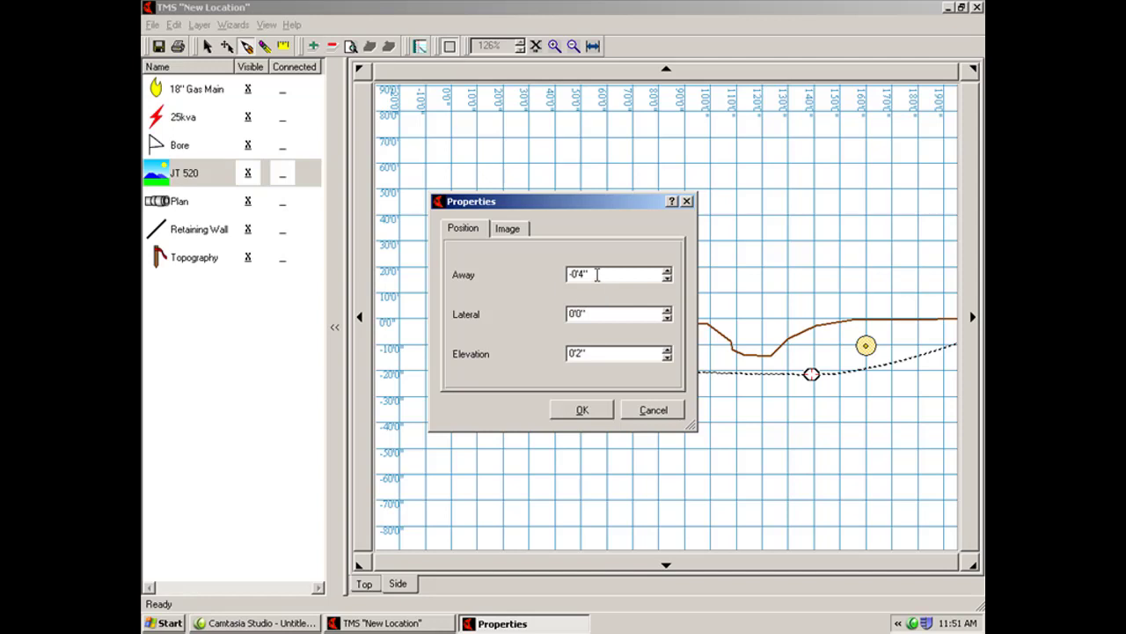
drag(606, 274, 551, 274)
text(0)
drag(593, 353, 564, 354)
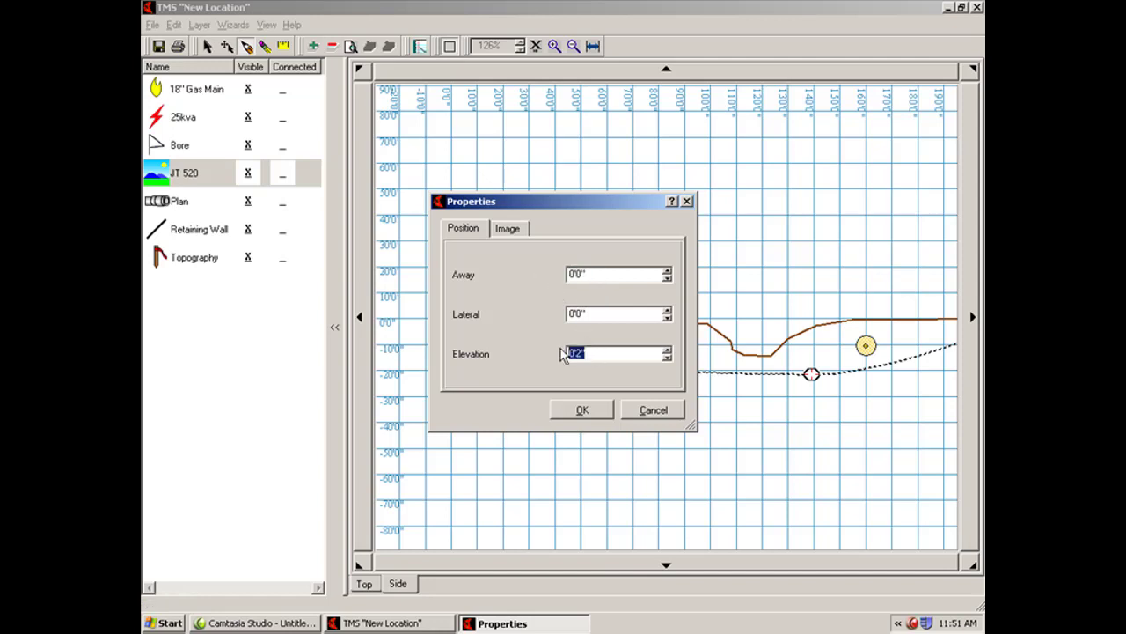
text(0)
Choose Jt520.jpg from the TMSPLUS\clipart folder as the image file
click(525, 231)
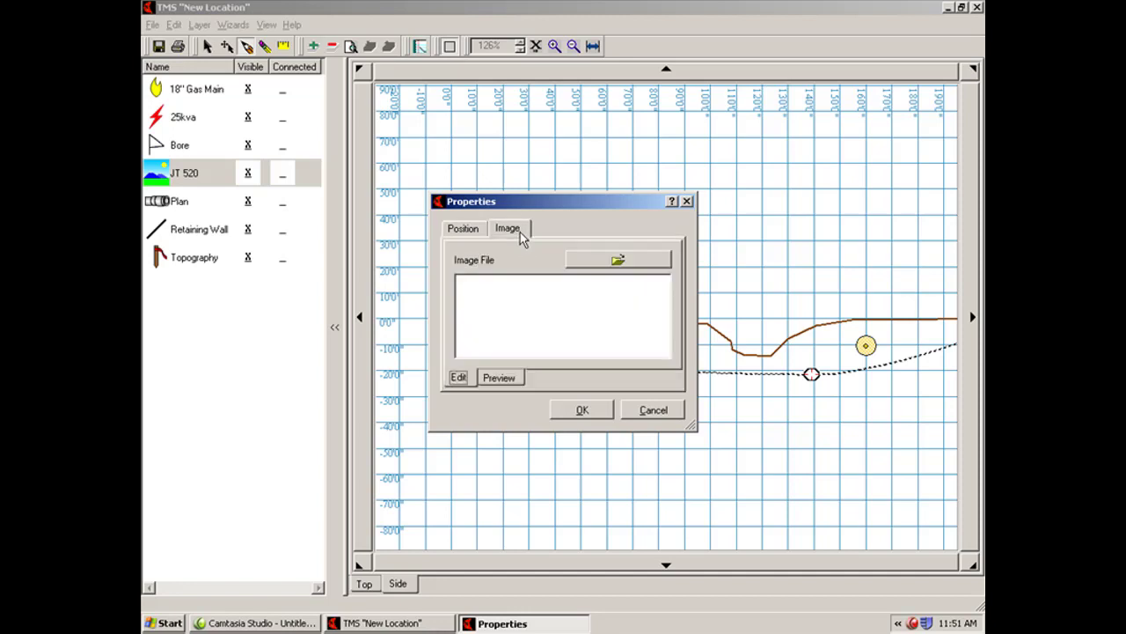
click(602, 264)
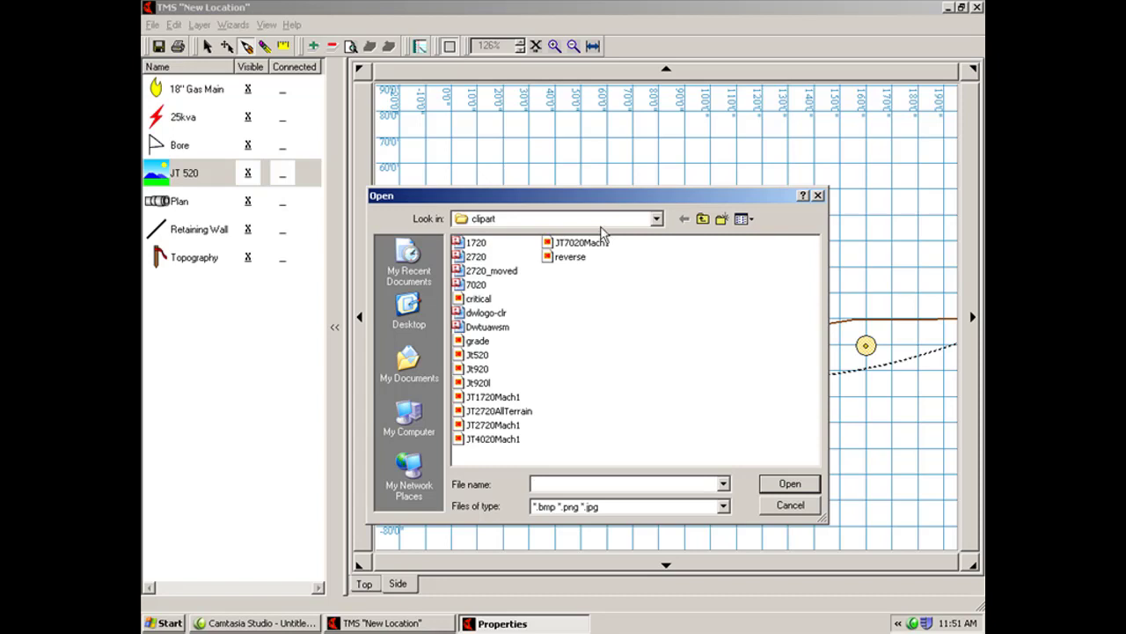
click(655, 220)
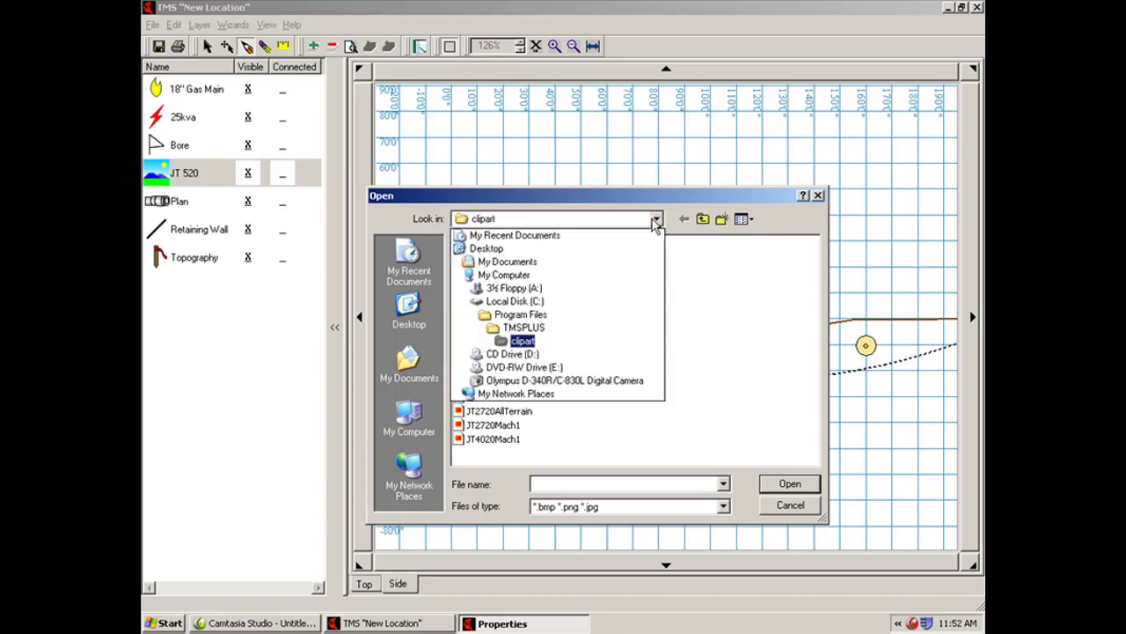
click(523, 328)
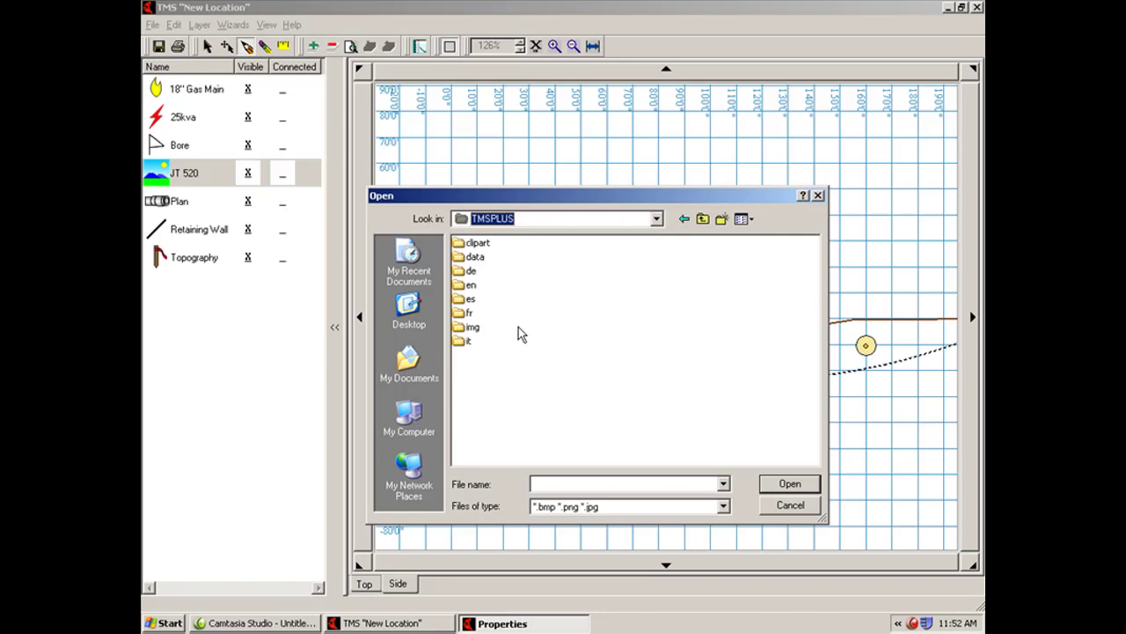
click(480, 244)
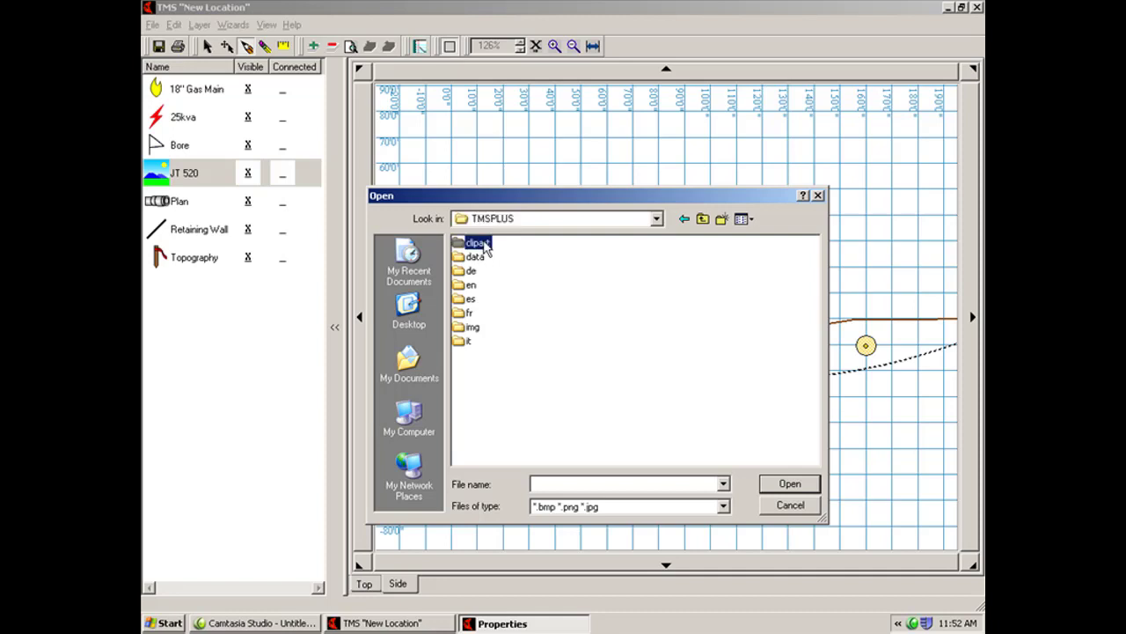
double_click(483, 247)
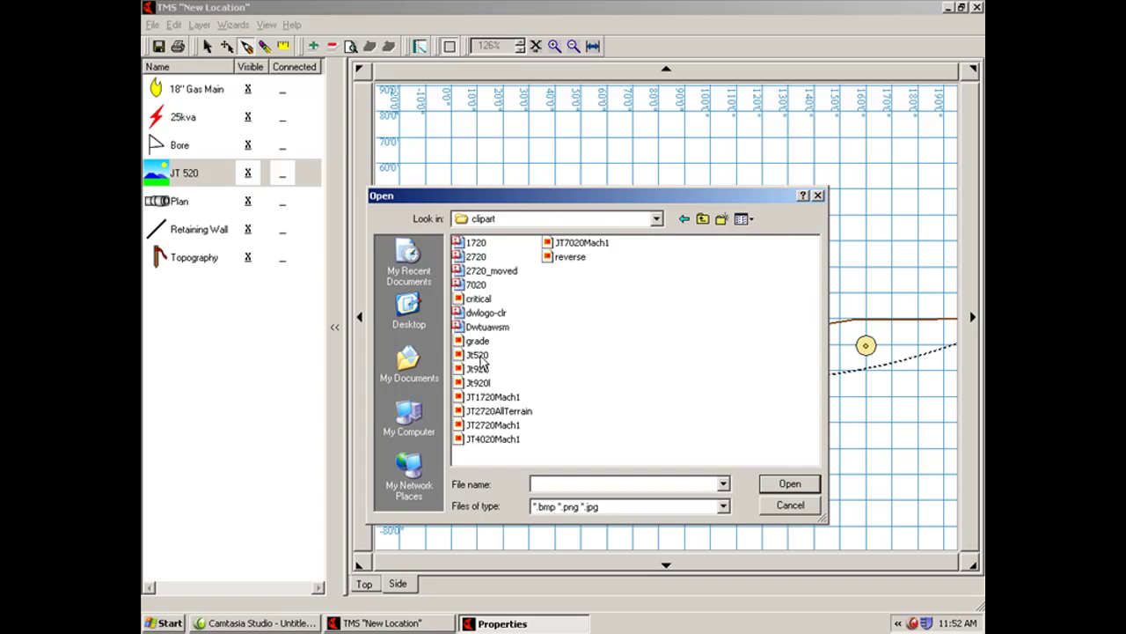
double_click(477, 356)
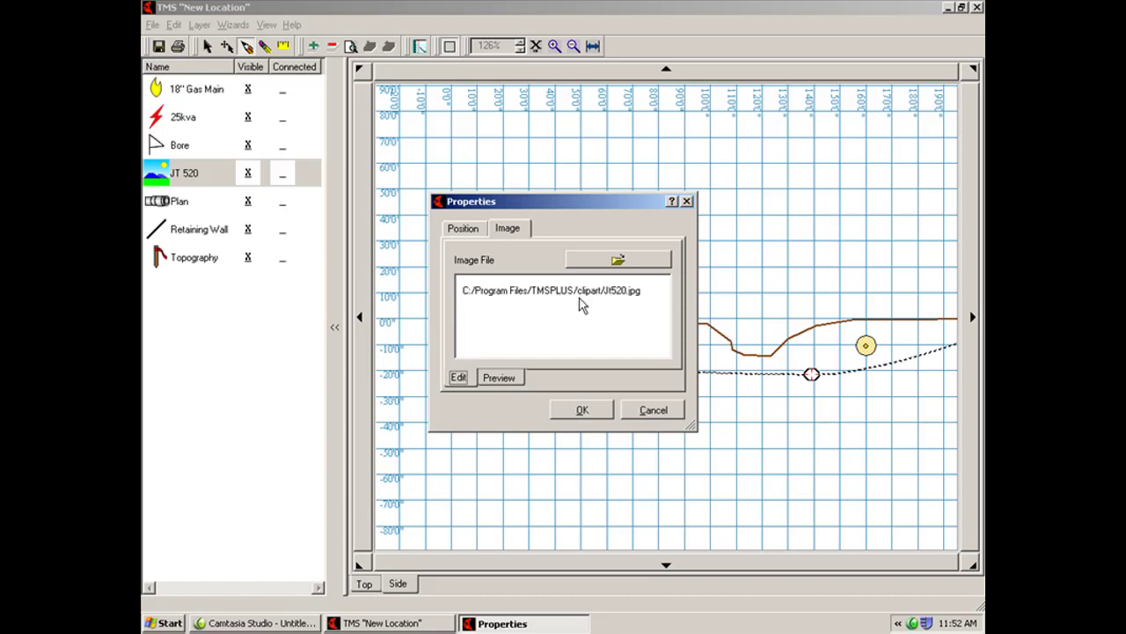
Preview the Jt520 drill rig picture and apply it to the JT 520 layer
click(503, 379)
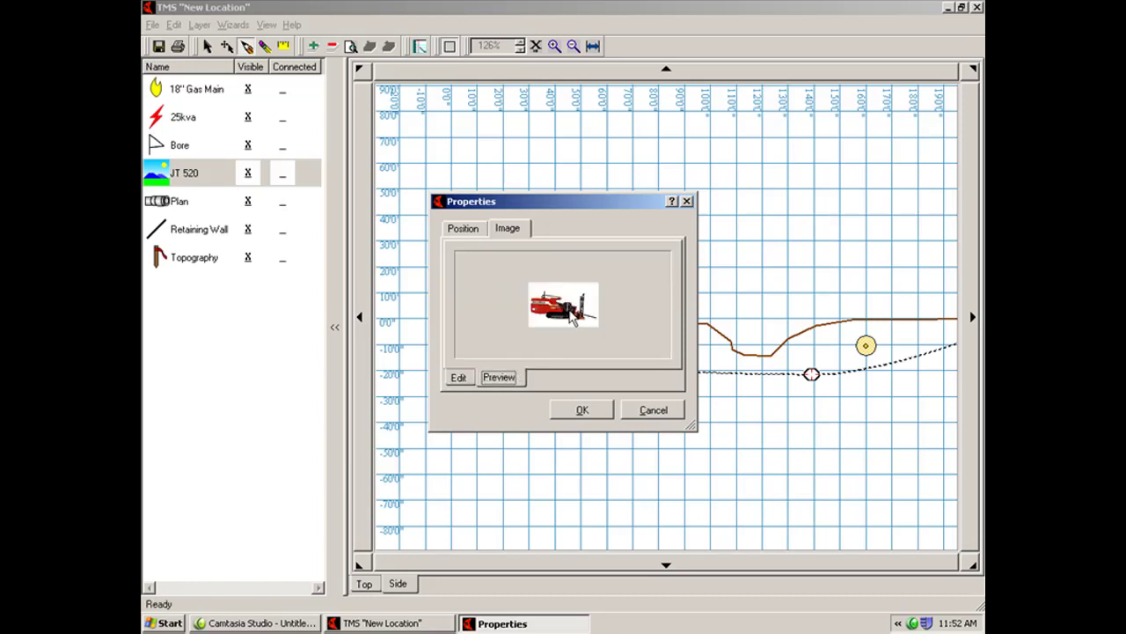
click(472, 377)
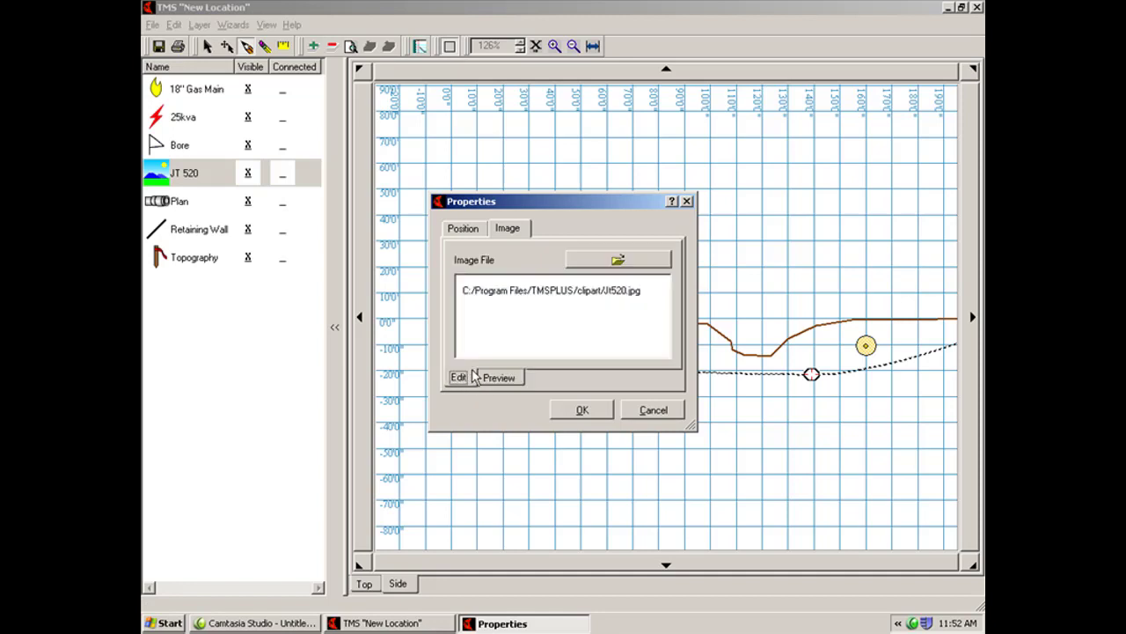
click(584, 409)
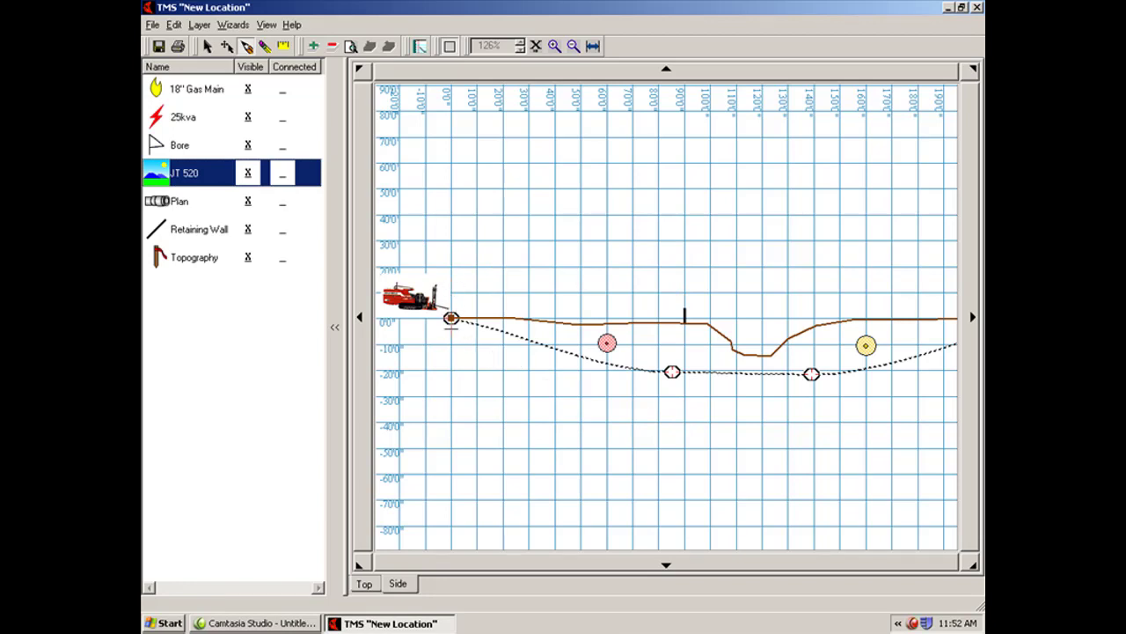
Nudge the drill rig picture onto the bore entry point and confirm its position
click(226, 47)
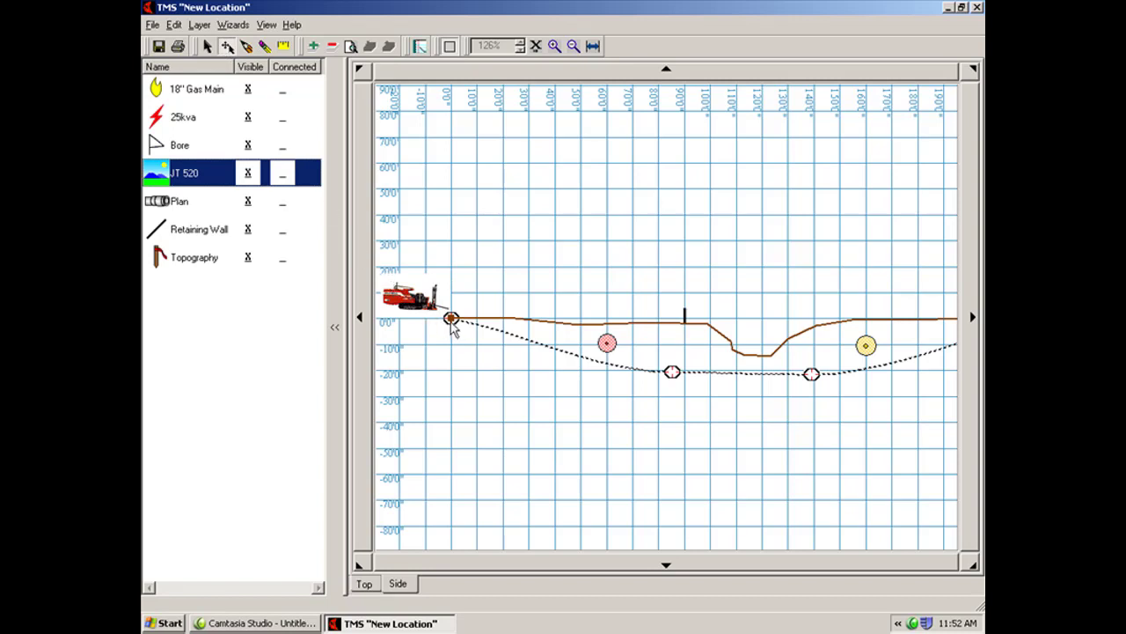
drag(451, 319, 450, 324)
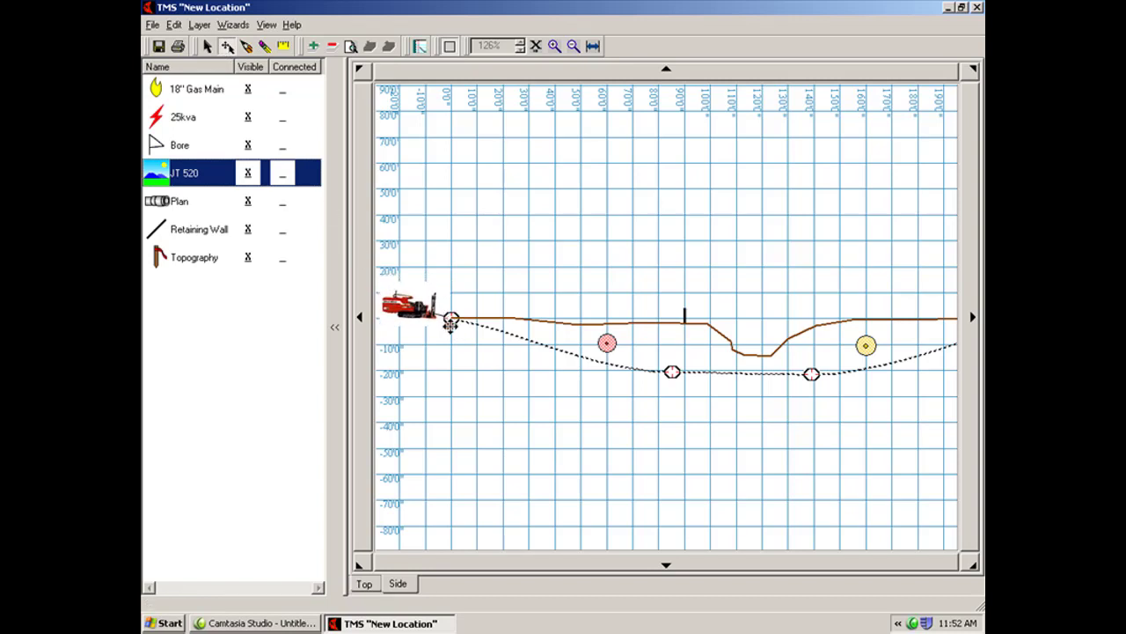
double_click(450, 324)
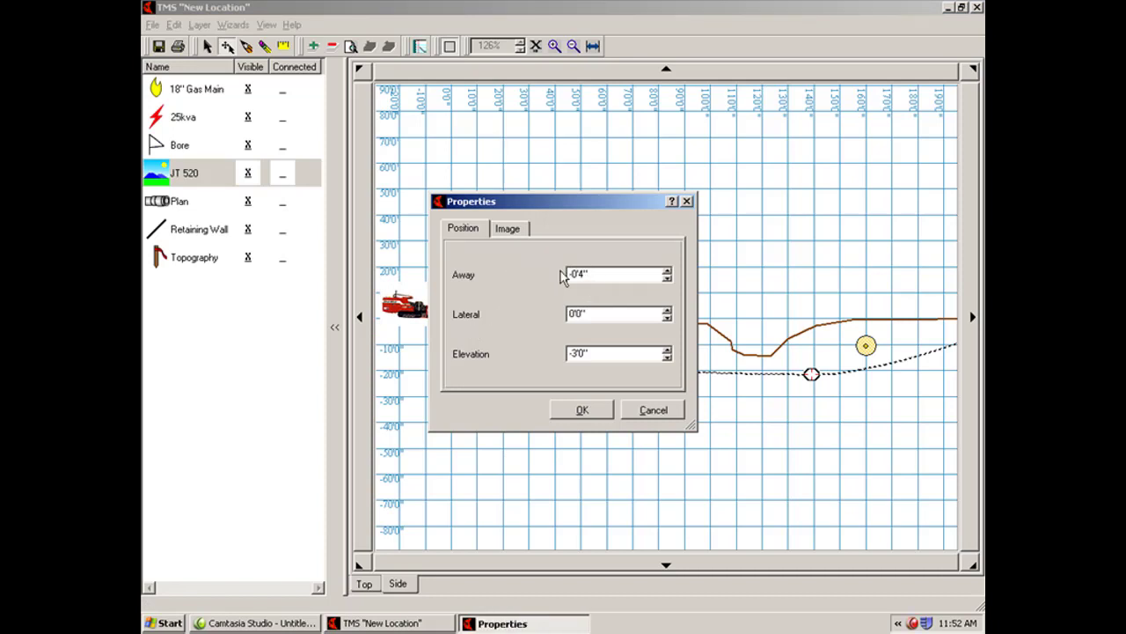
click(583, 410)
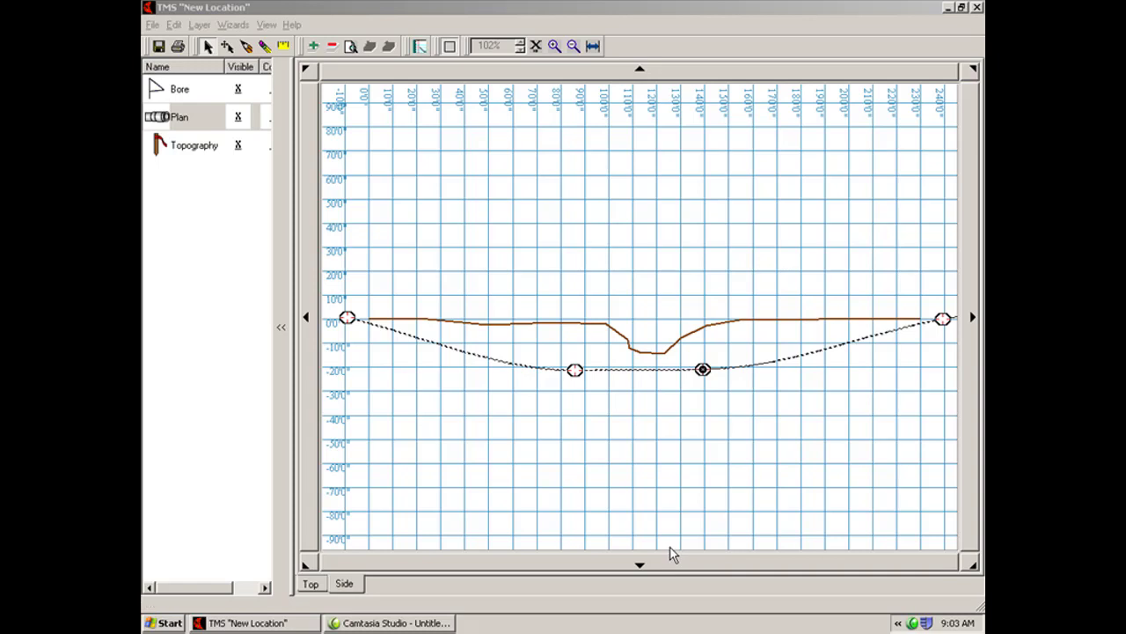
Generate the Bore layer report and maximize it to review every pipe row
click(185, 91)
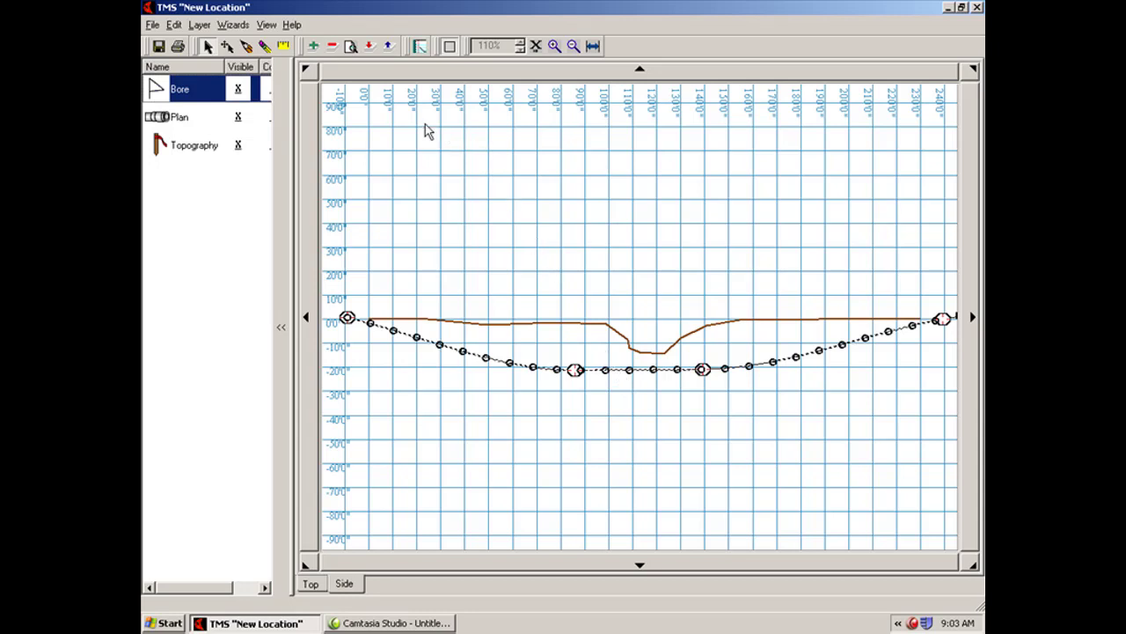
click(350, 47)
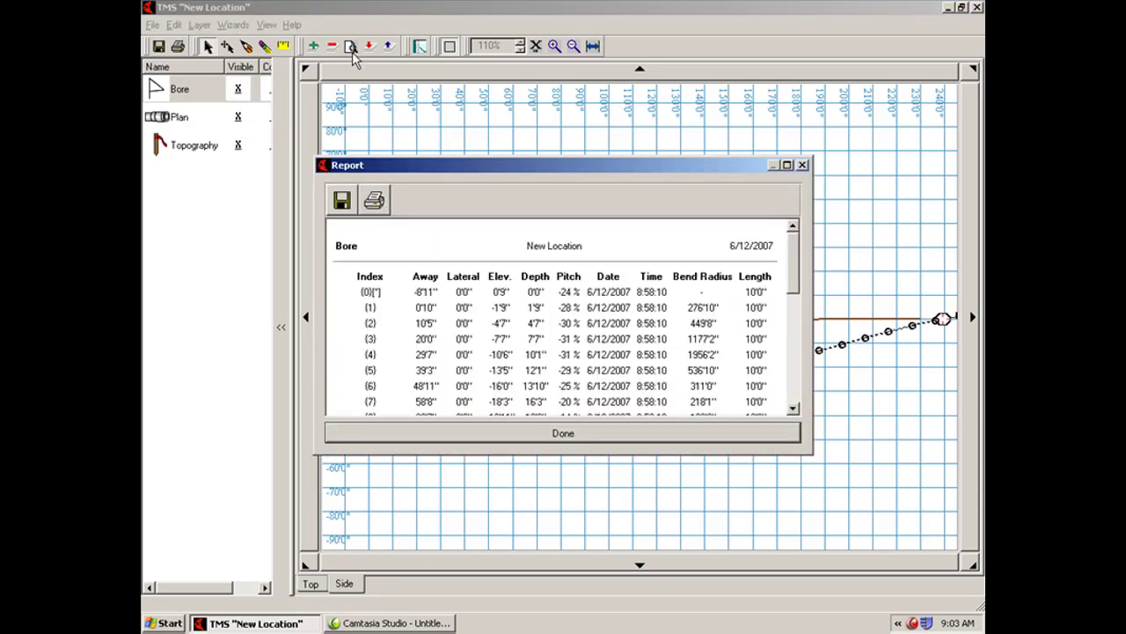
click(787, 165)
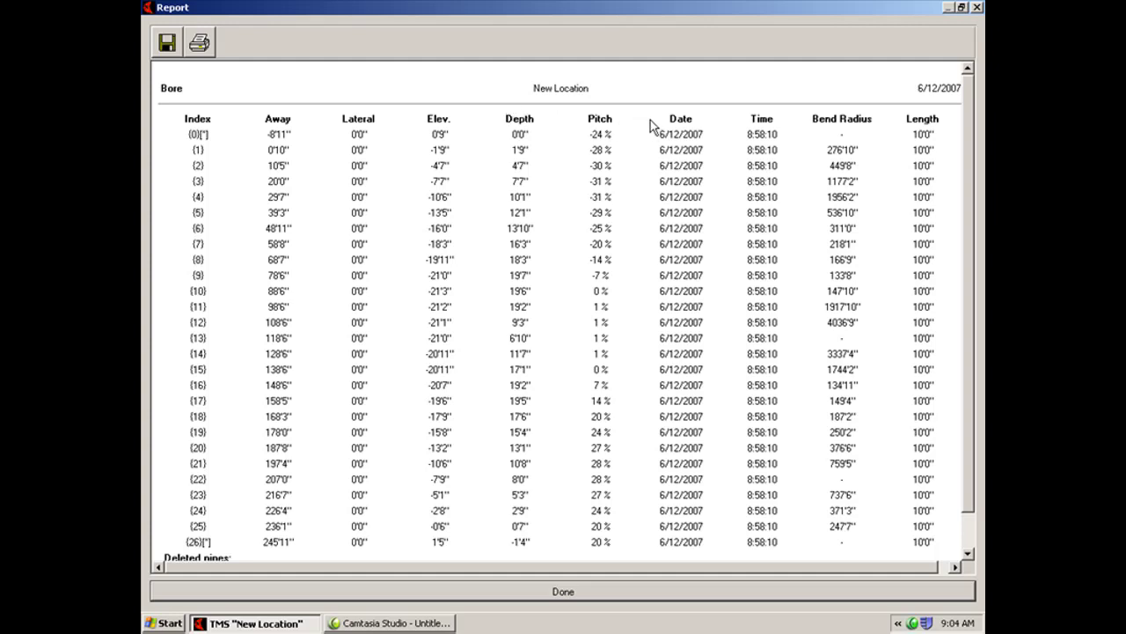
scroll(383, 159, down, 2)
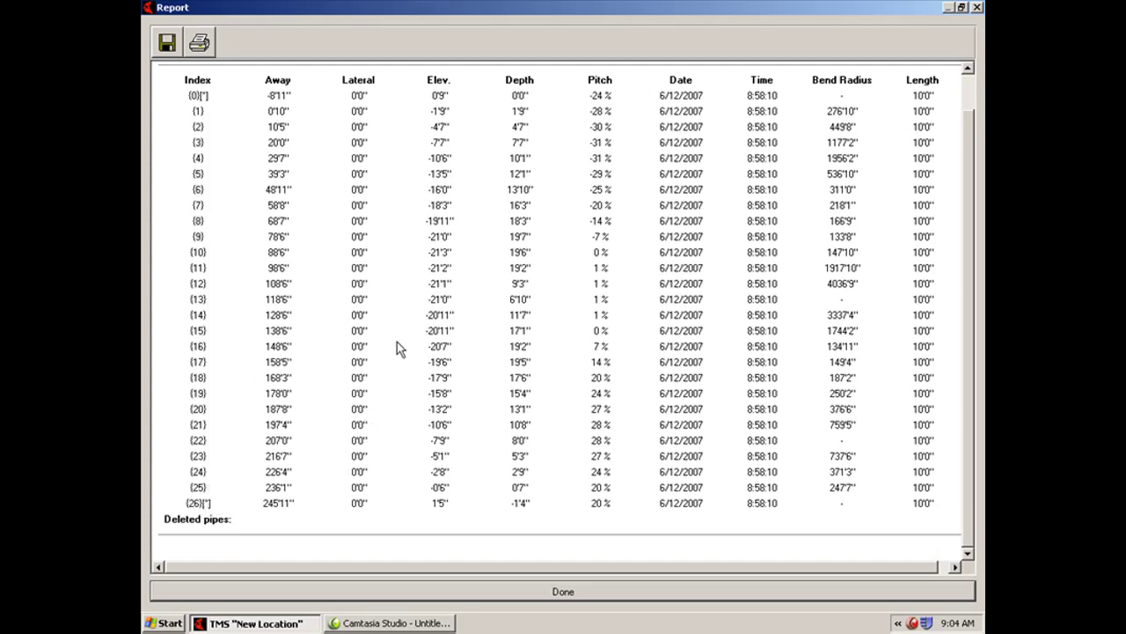
scroll(396, 343, up, 2)
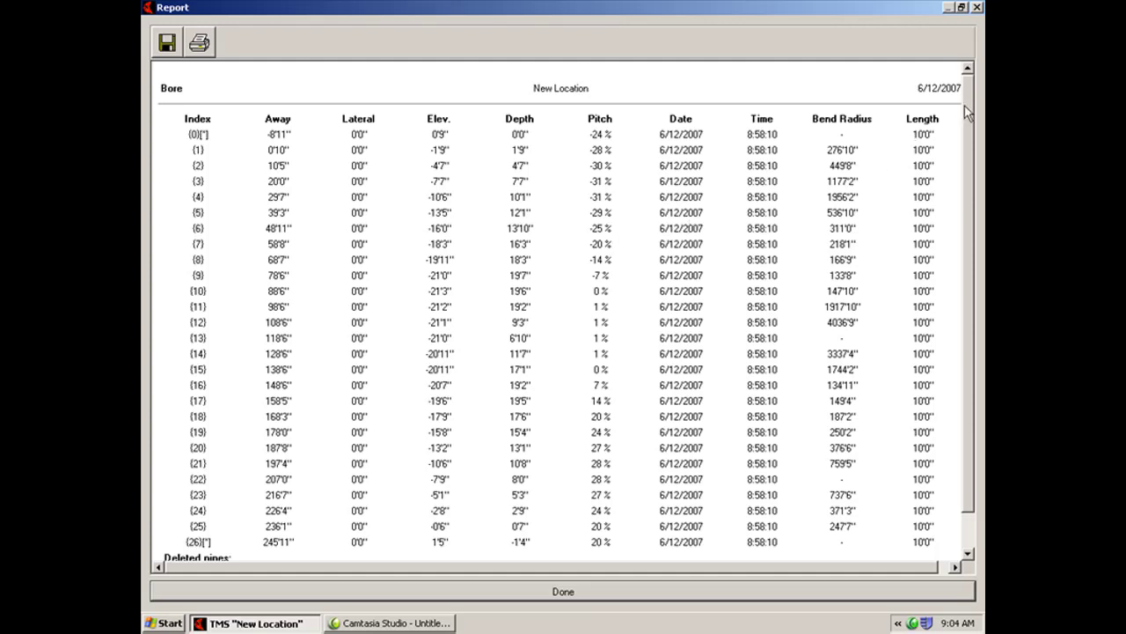
Close the report and add Battery, Pitch°, Roll, Temperature and Yaw to the Bore attributes
click(961, 8)
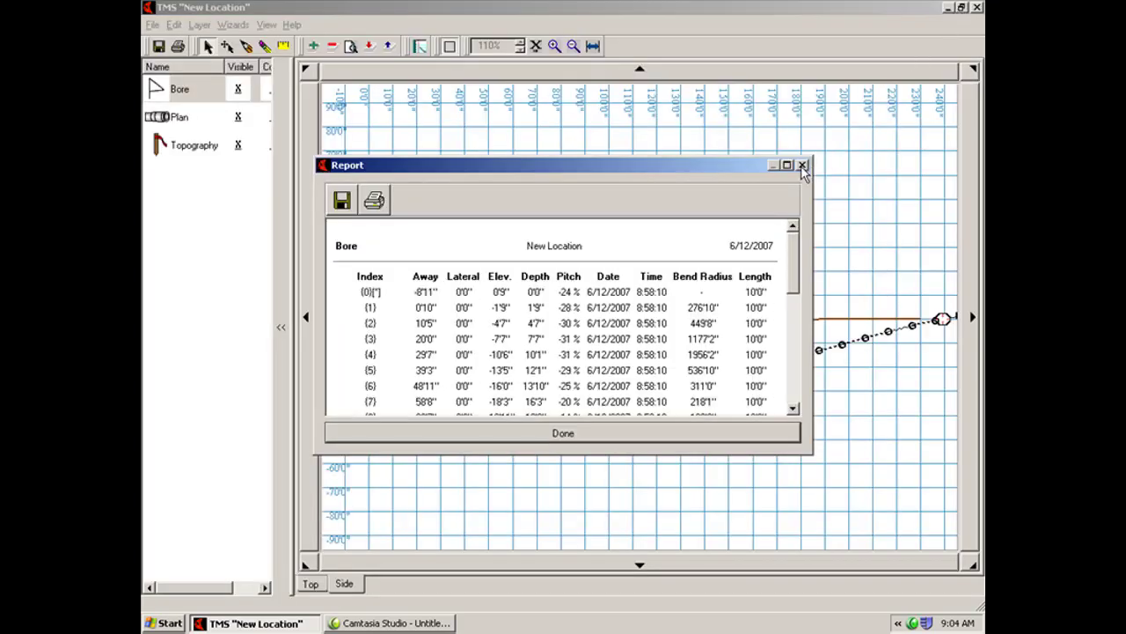
click(802, 166)
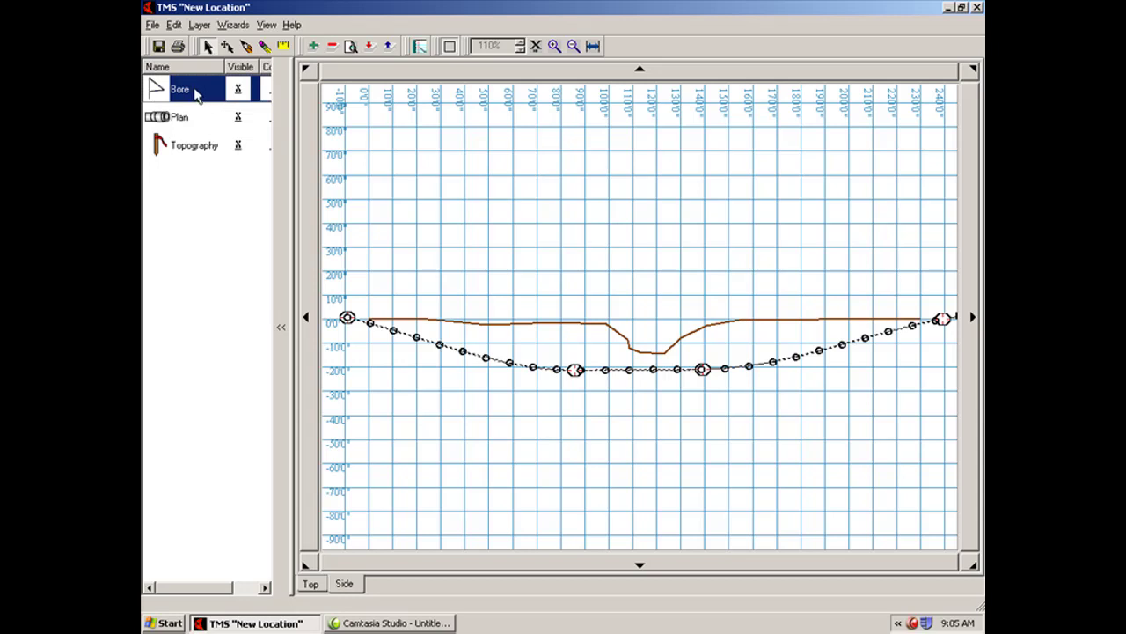
double_click(197, 95)
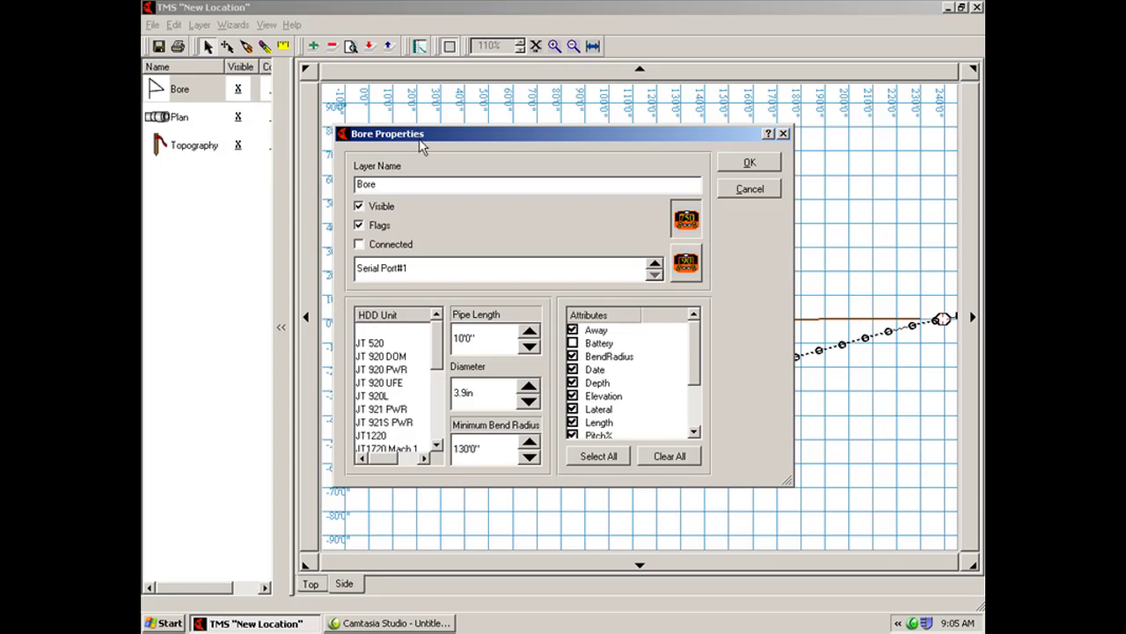
click(574, 343)
scroll(687, 352, down, 5)
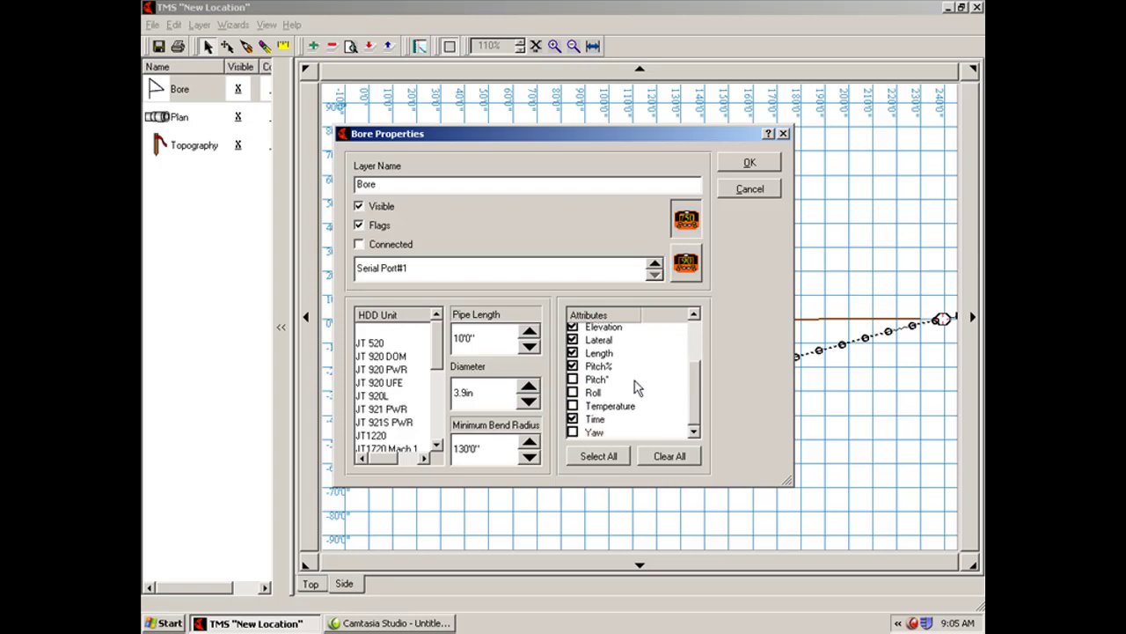
click(573, 379)
click(573, 393)
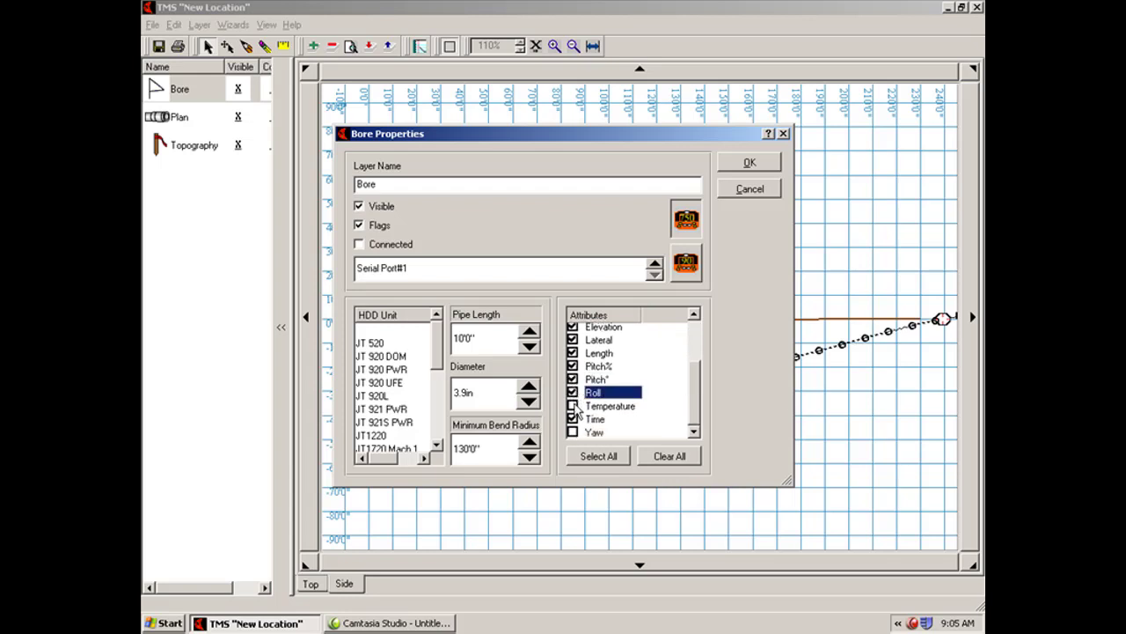
click(573, 406)
click(573, 432)
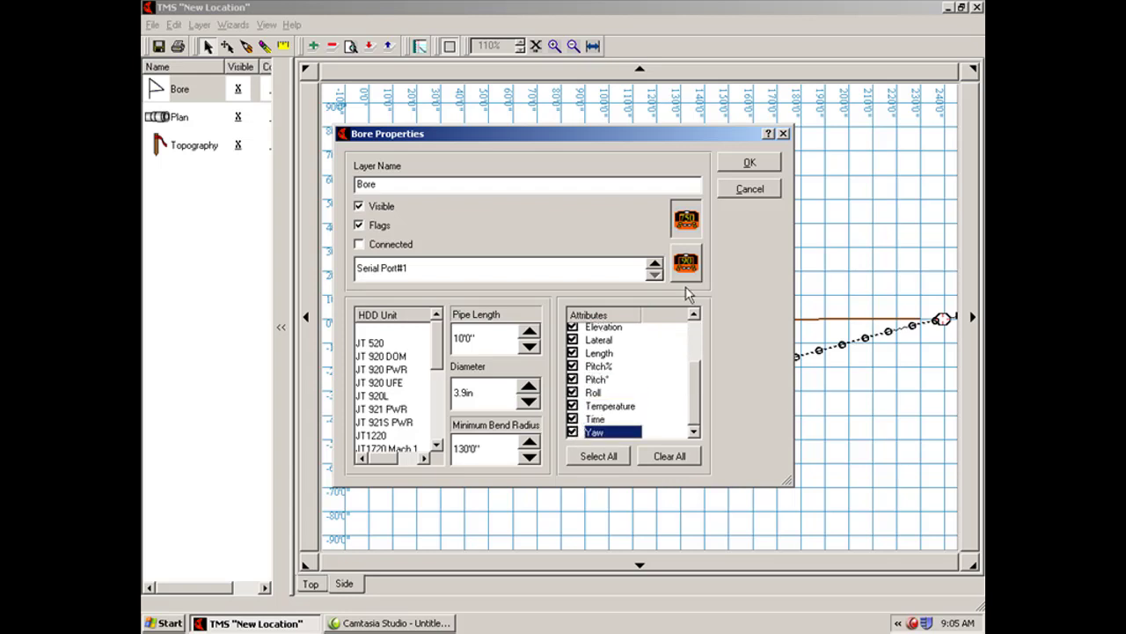
click(749, 165)
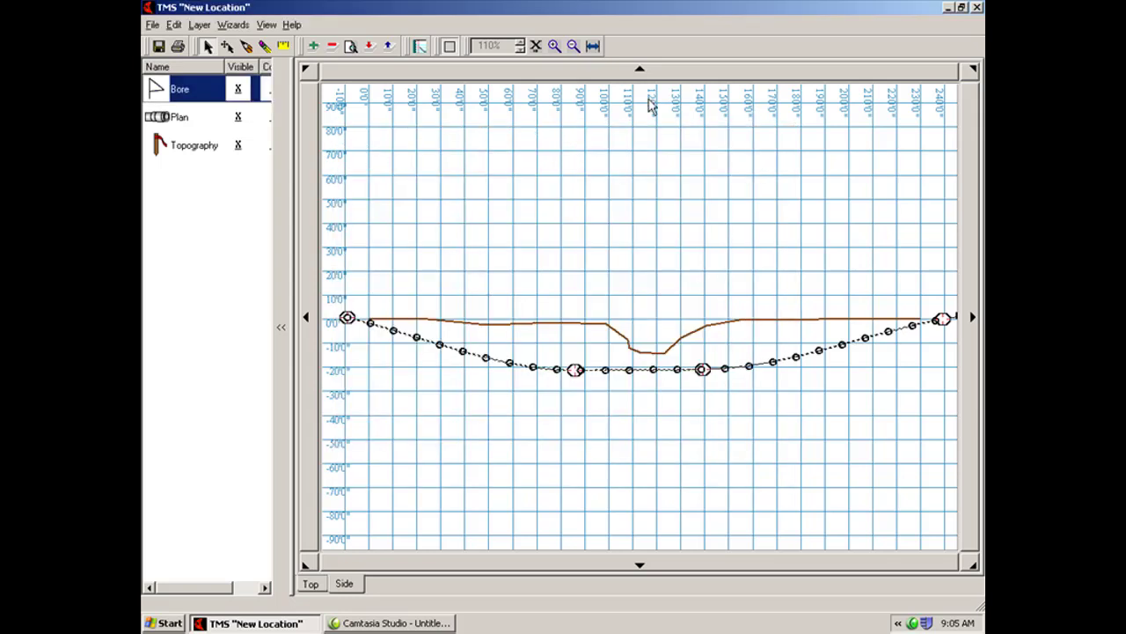
Reopen the bore report maximized to check the new columns, then close it
click(350, 45)
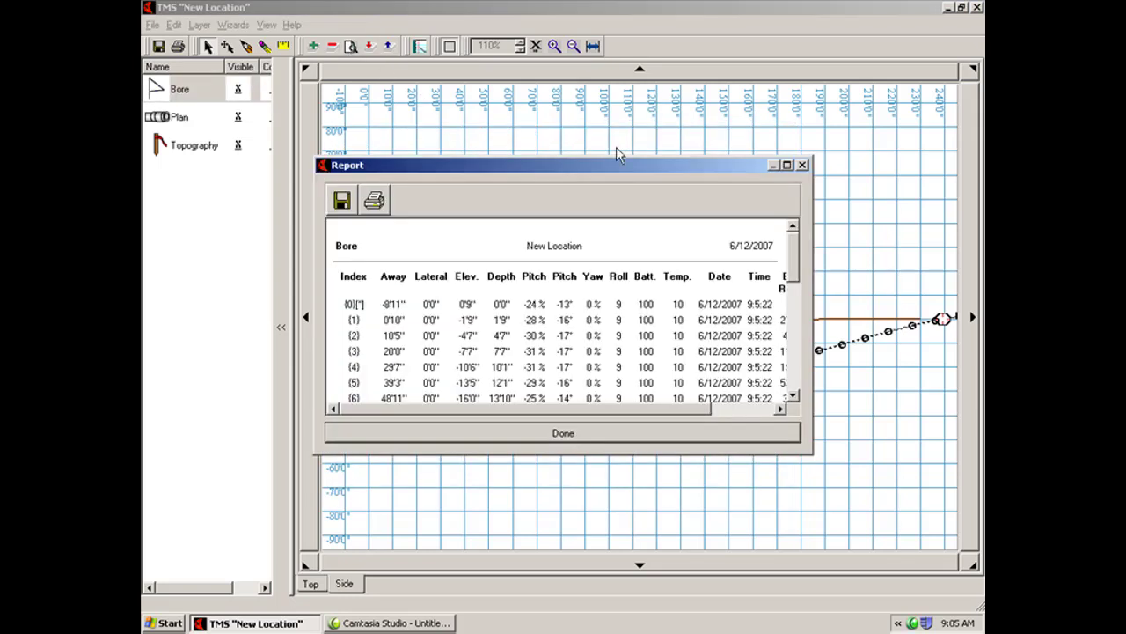
click(787, 166)
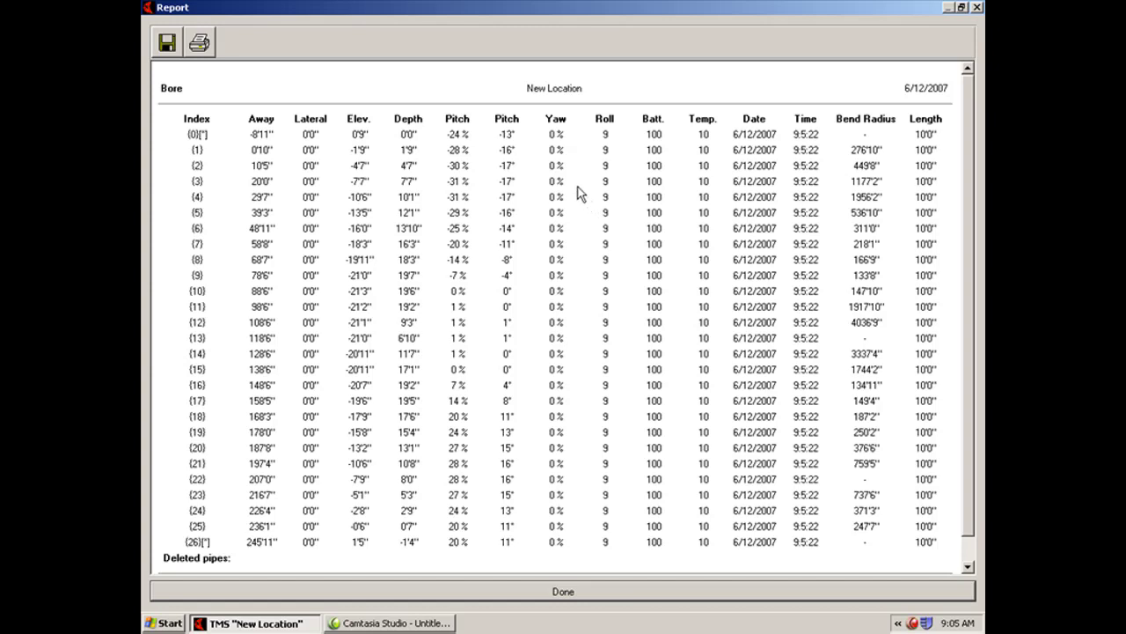
click(962, 7)
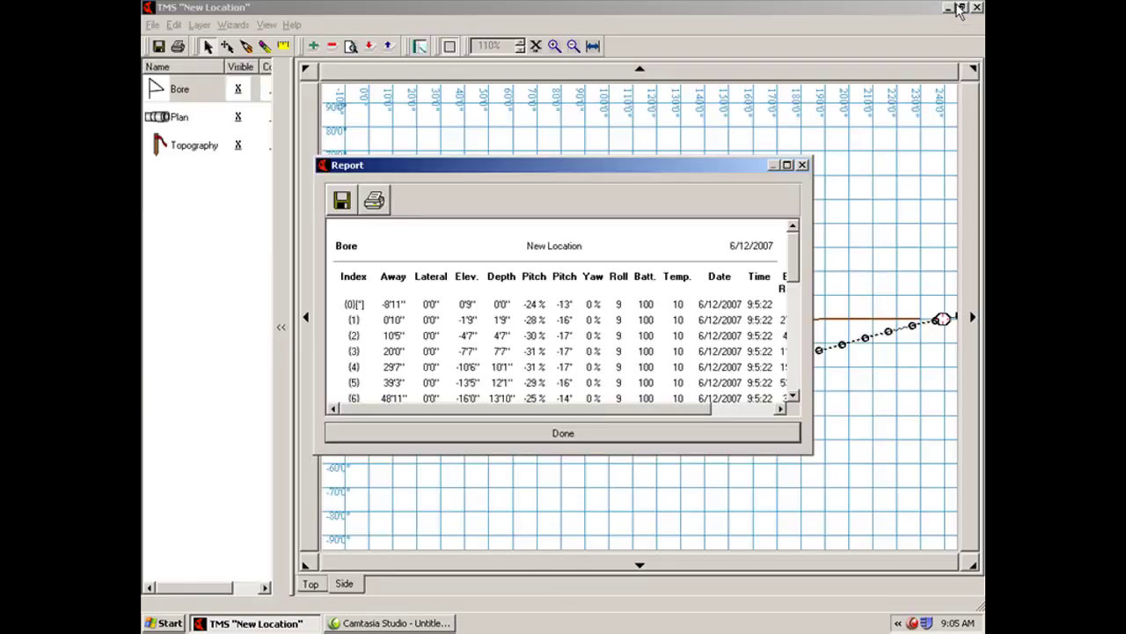
click(802, 165)
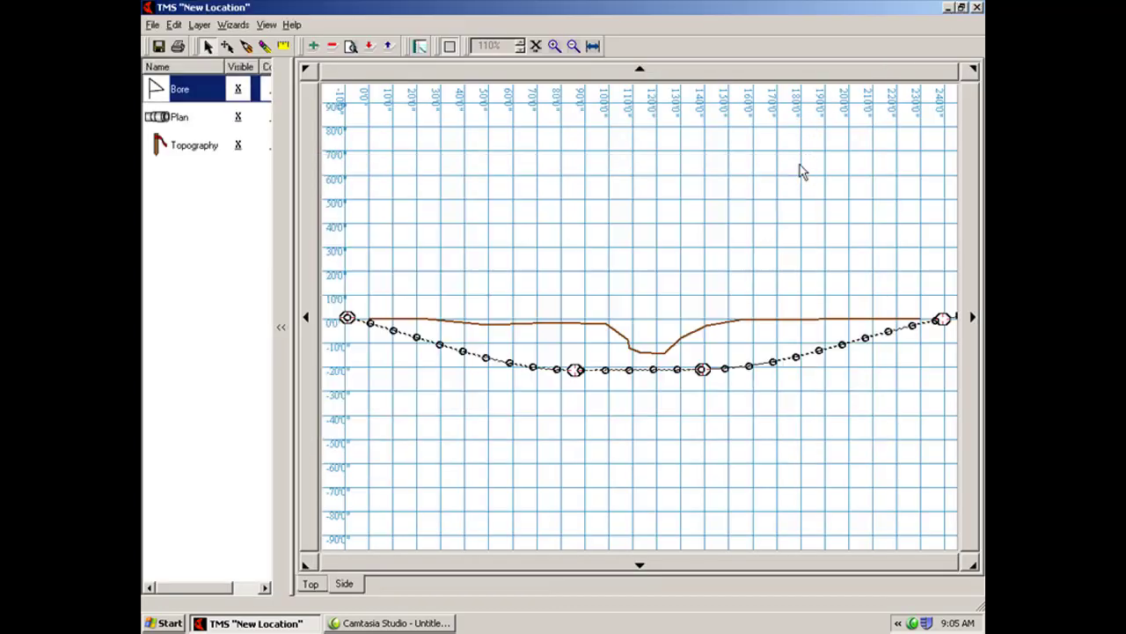
Remove Battery, Yaw, Roll and Pitch° from the Bore attributes and view the maximized report
double_click(197, 101)
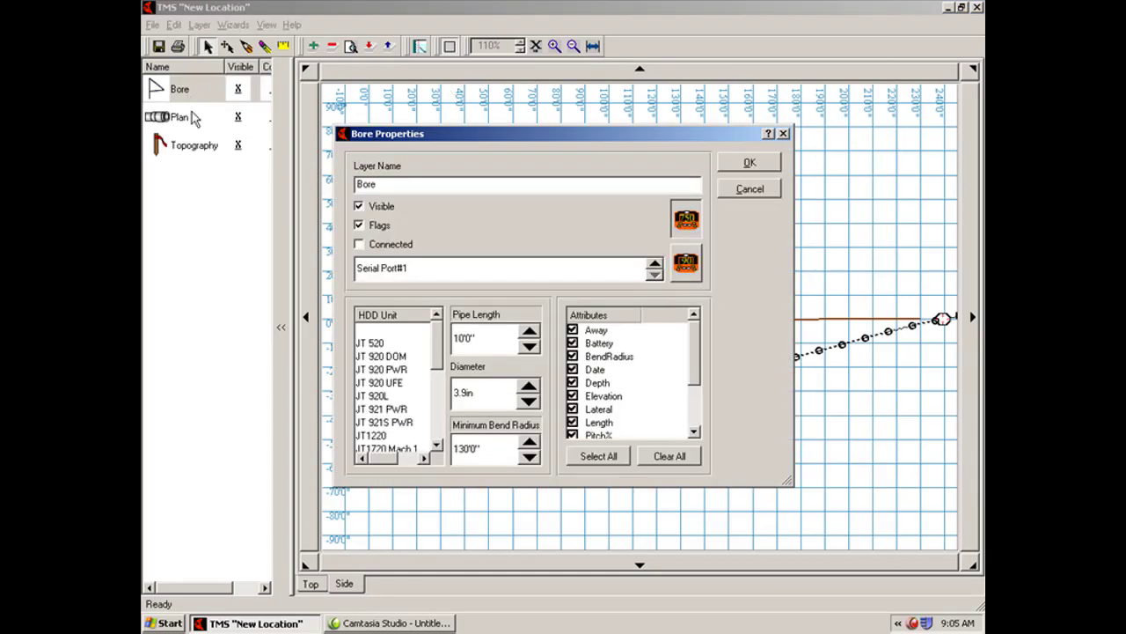
click(583, 344)
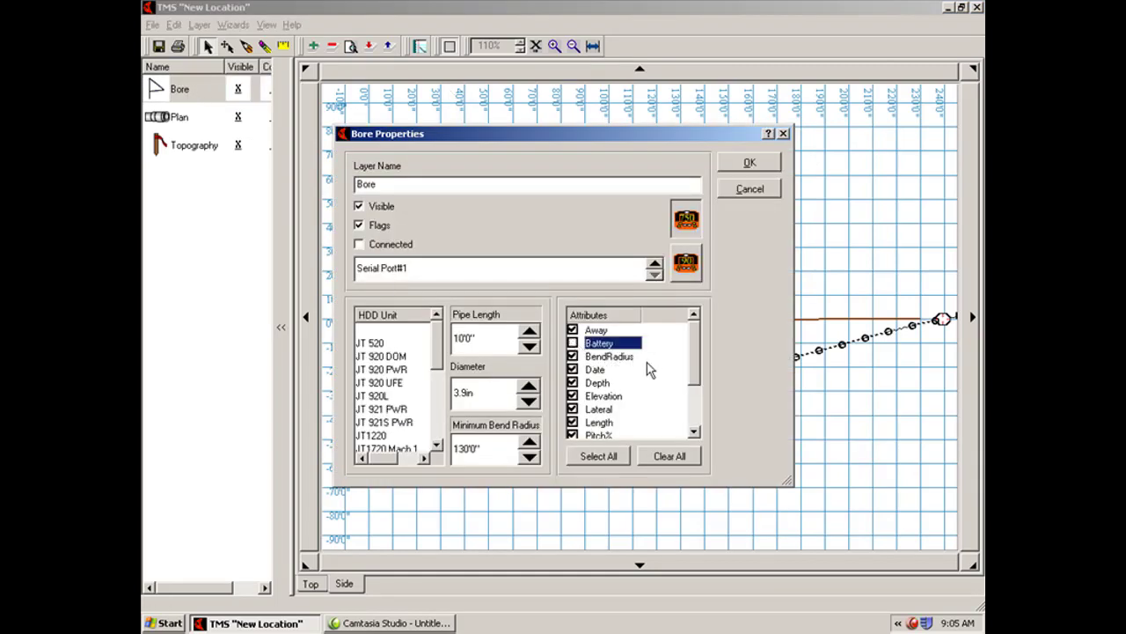
scroll(651, 367, down, 1)
scroll(650, 359, down, 1)
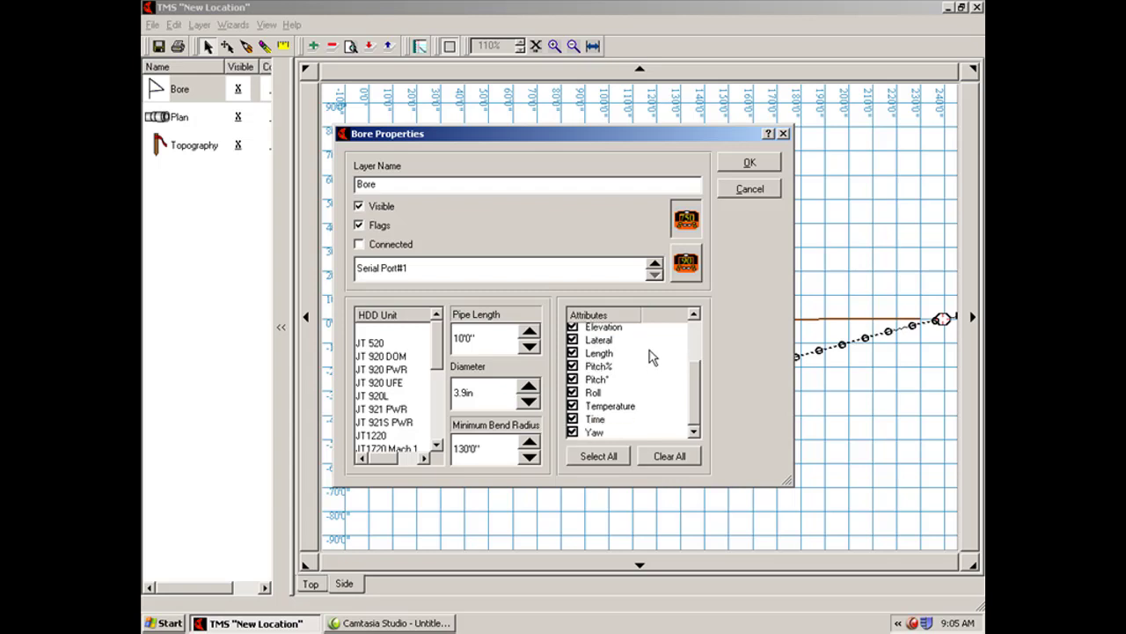
click(573, 432)
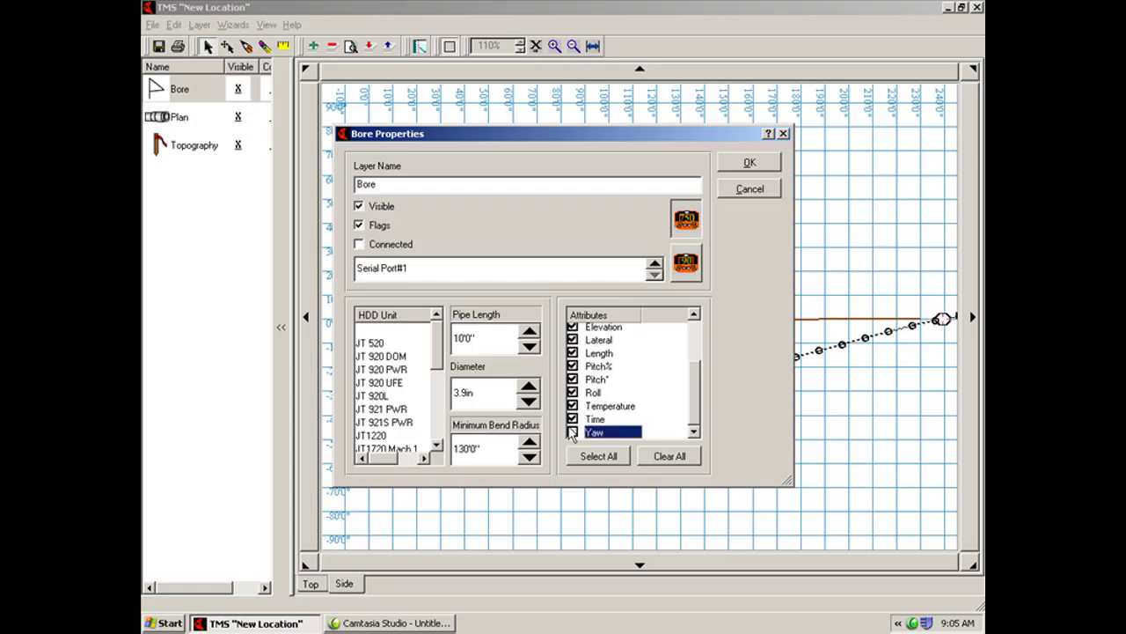
click(582, 419)
click(572, 393)
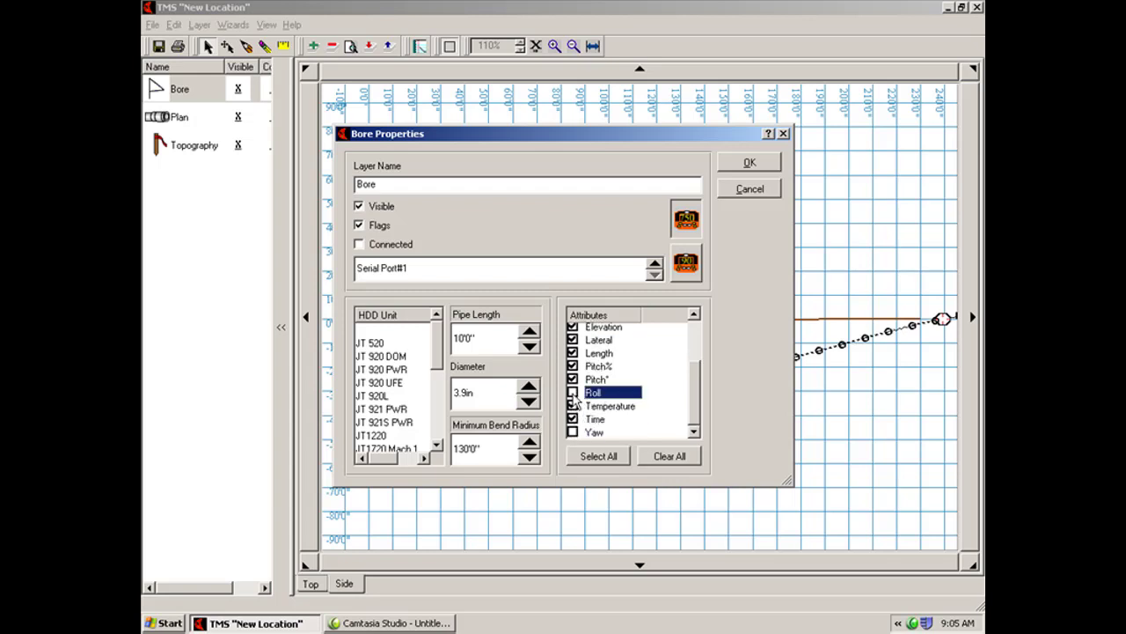
click(573, 380)
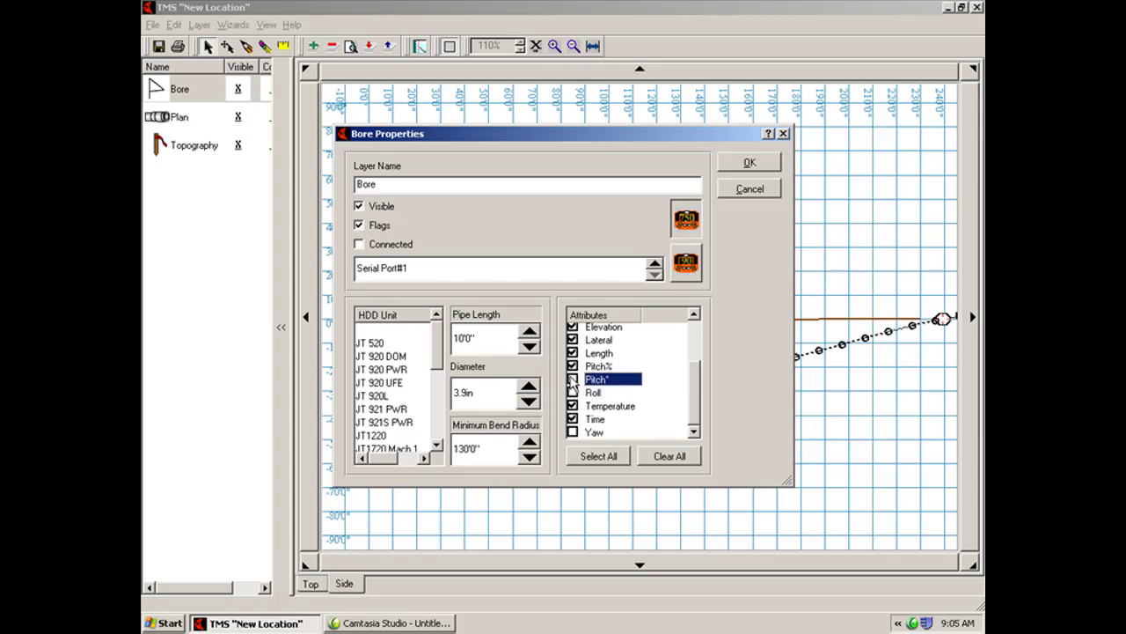
click(749, 164)
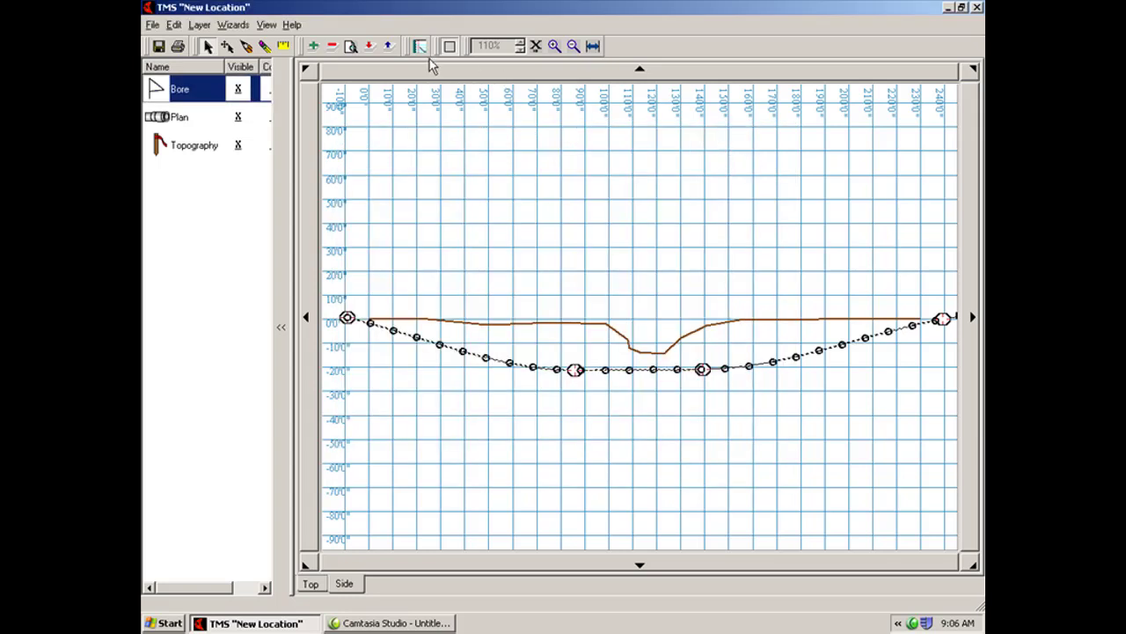
click(350, 47)
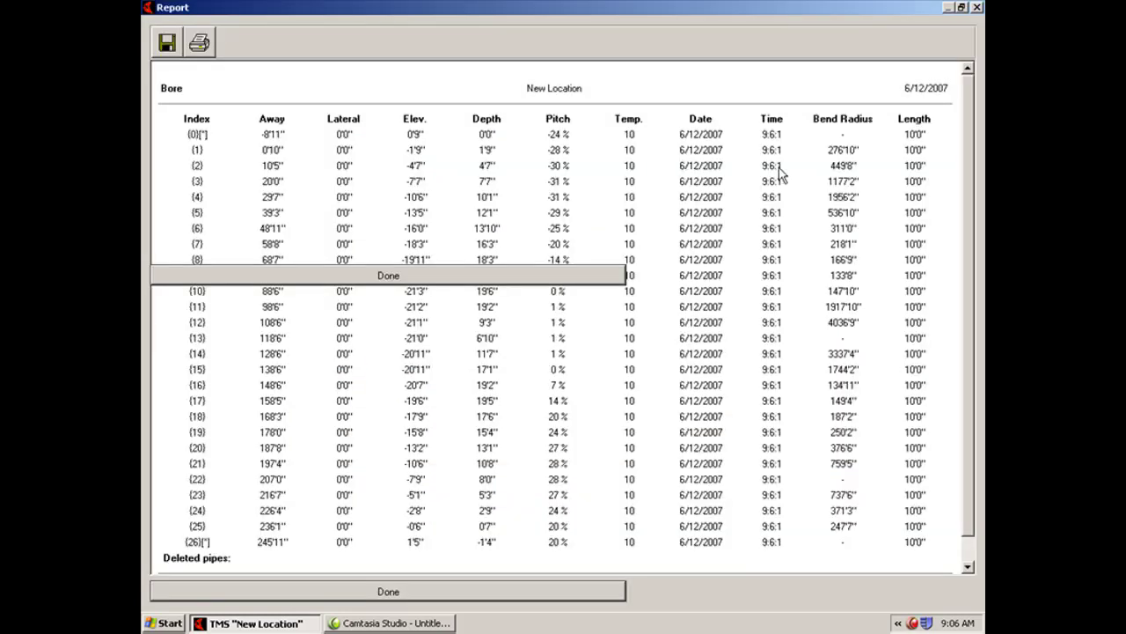
click(787, 165)
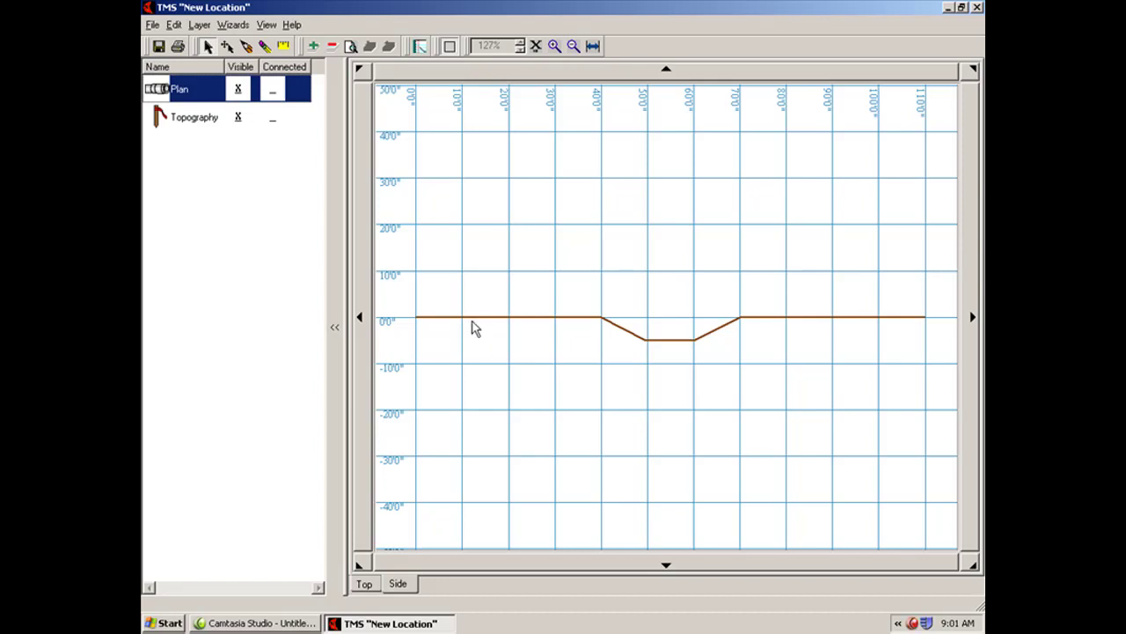
click(232, 25)
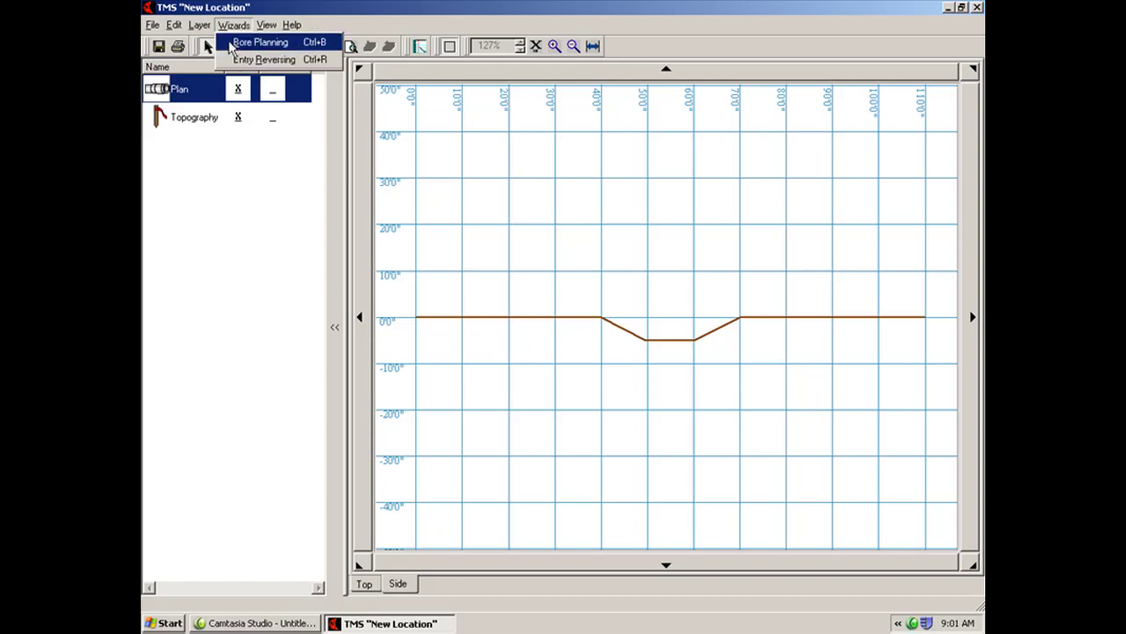
click(255, 42)
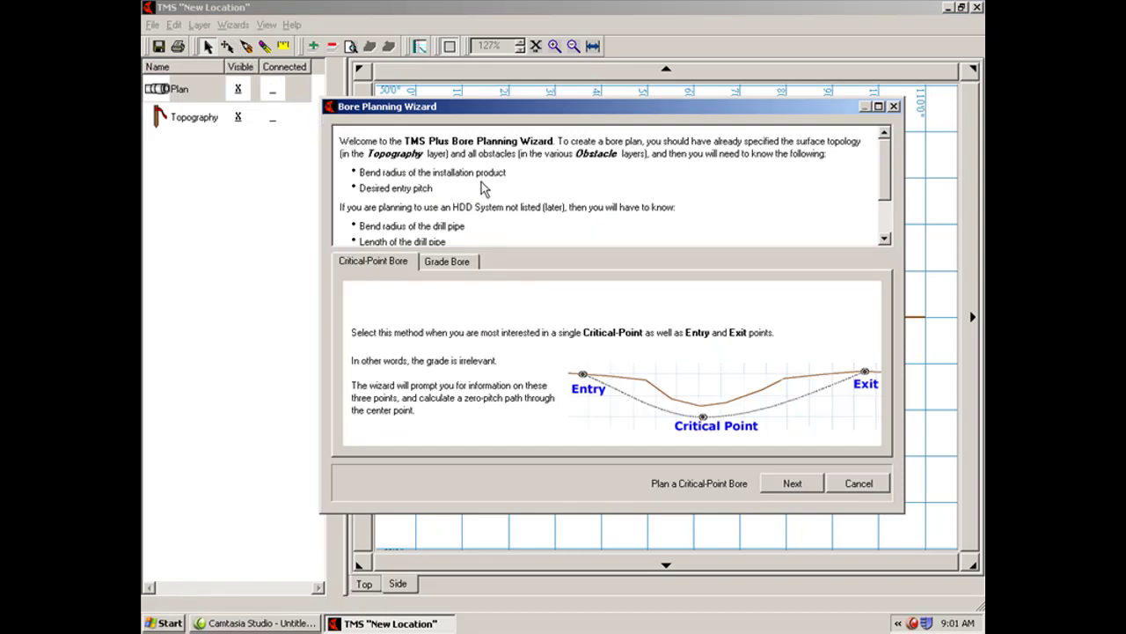
scroll(483, 185, down, 2)
scroll(481, 179, up, 2)
click(447, 258)
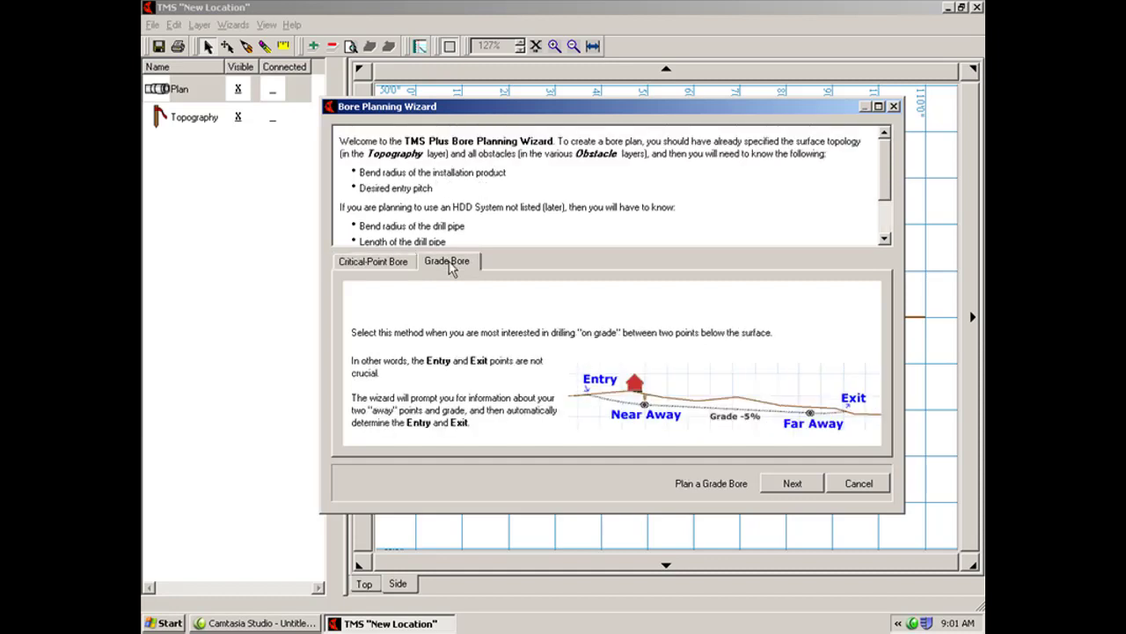
click(403, 262)
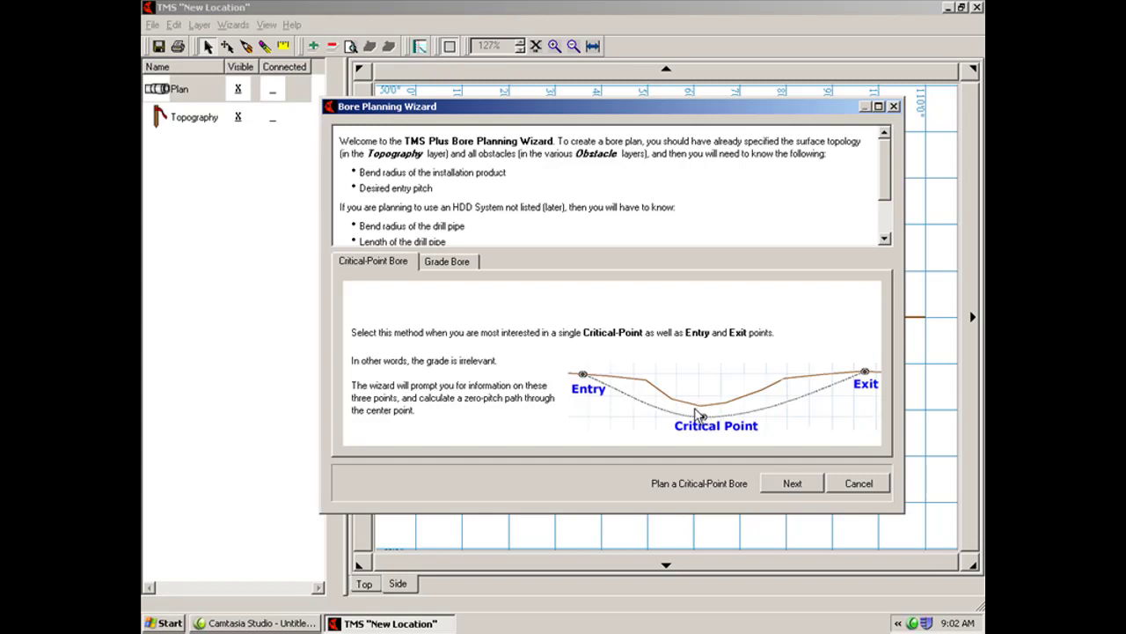
click(455, 272)
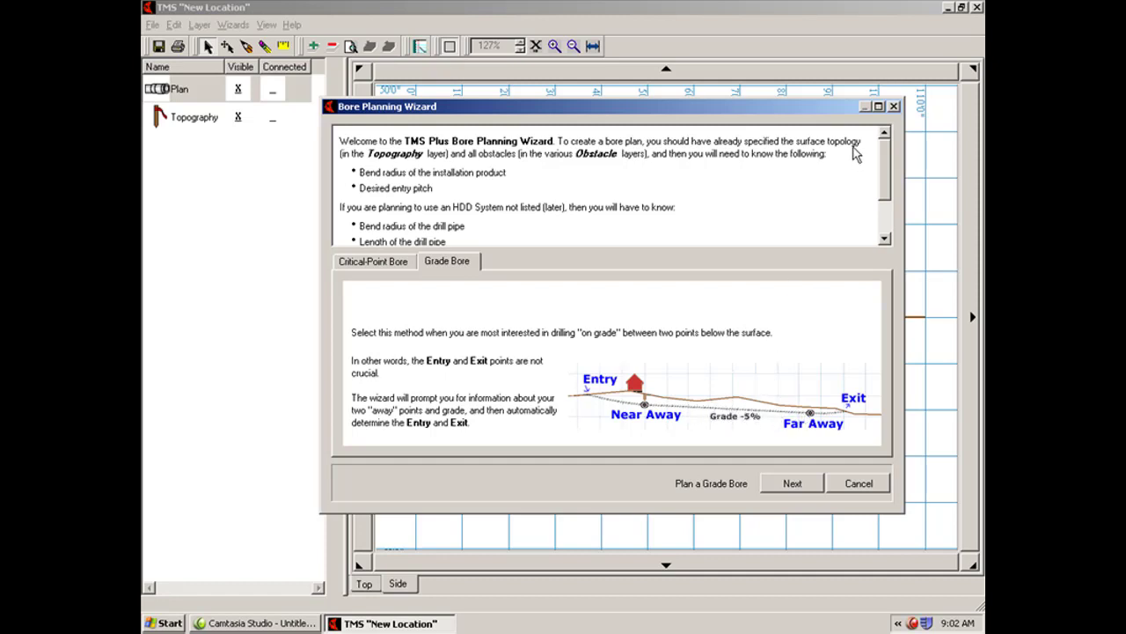
click(893, 107)
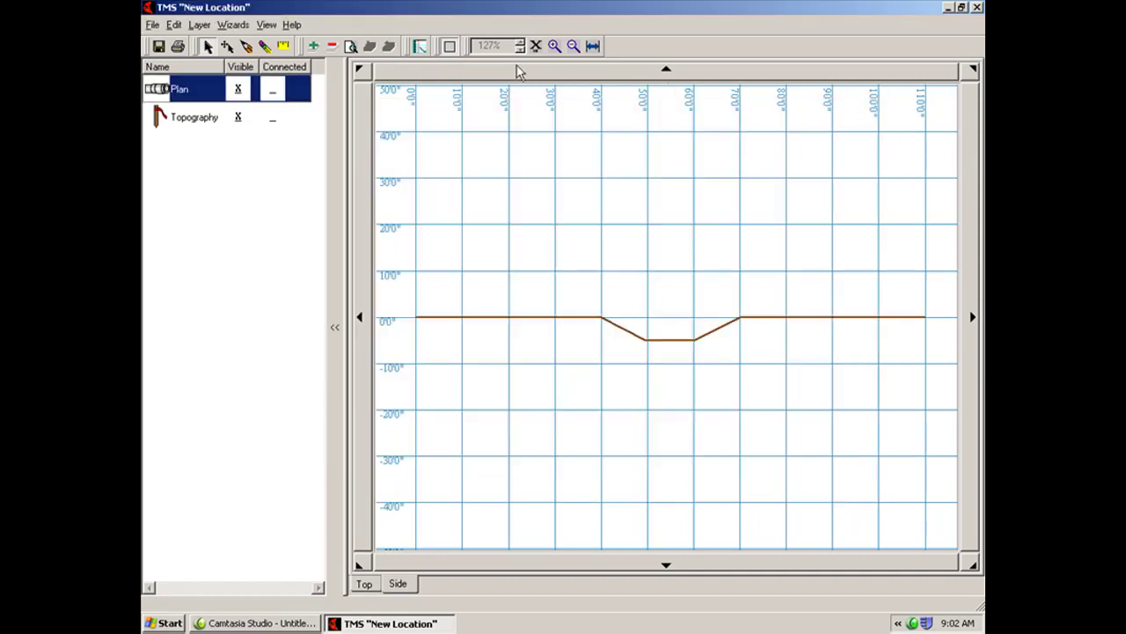
click(420, 49)
click(420, 49)
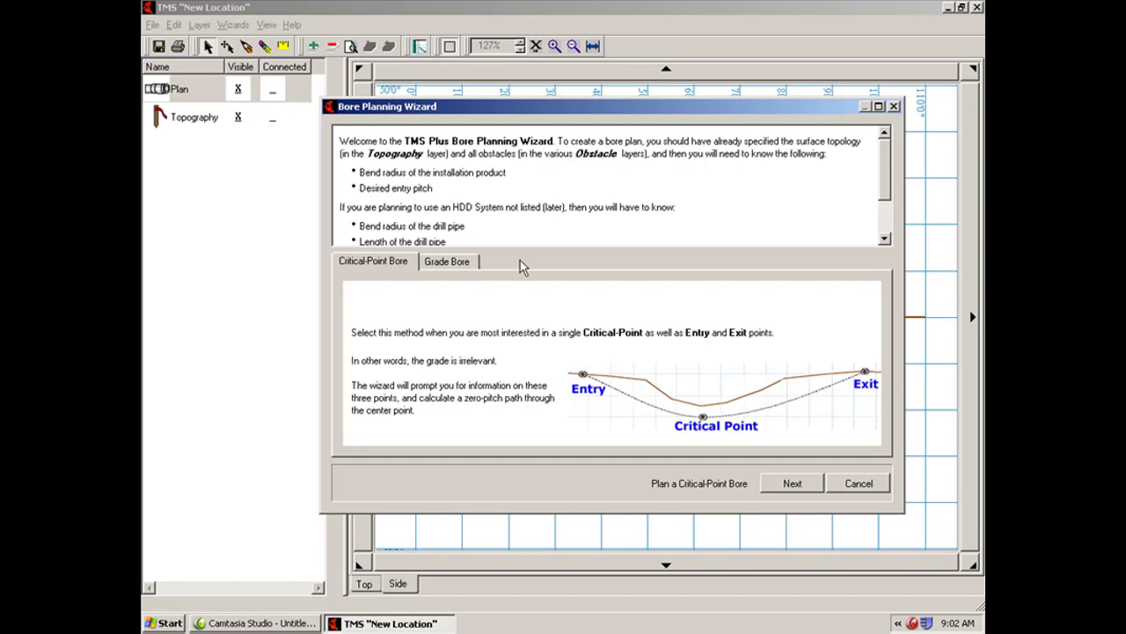
click(894, 107)
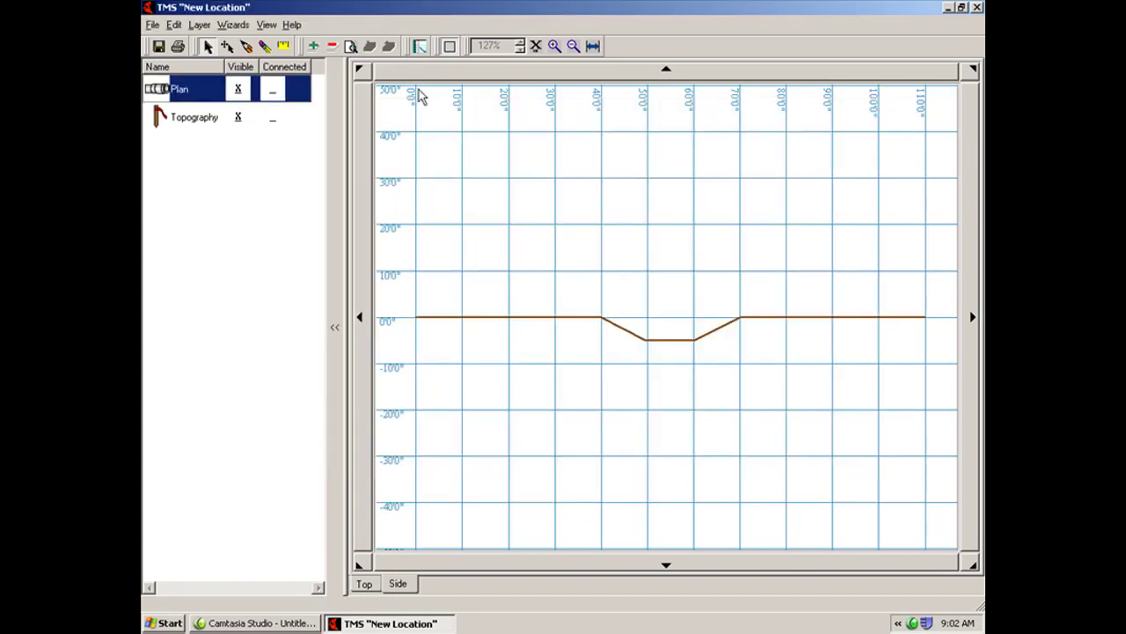
Launch the Entry Reversing Wizard from the Wizards menu to swap the bore's entry and exit points
click(234, 24)
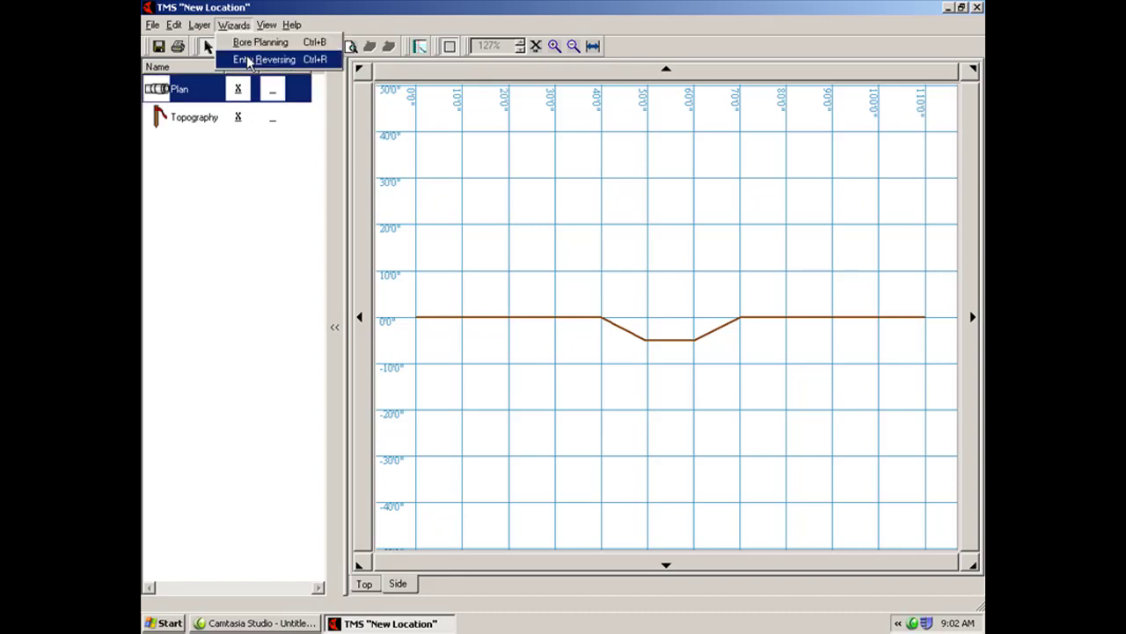
click(250, 60)
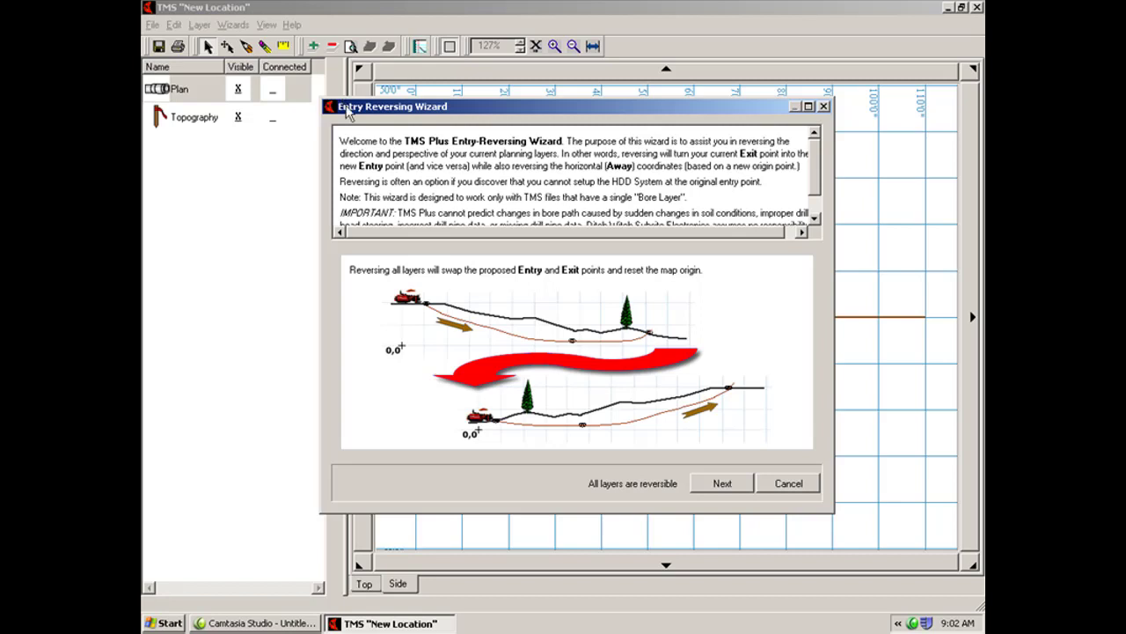
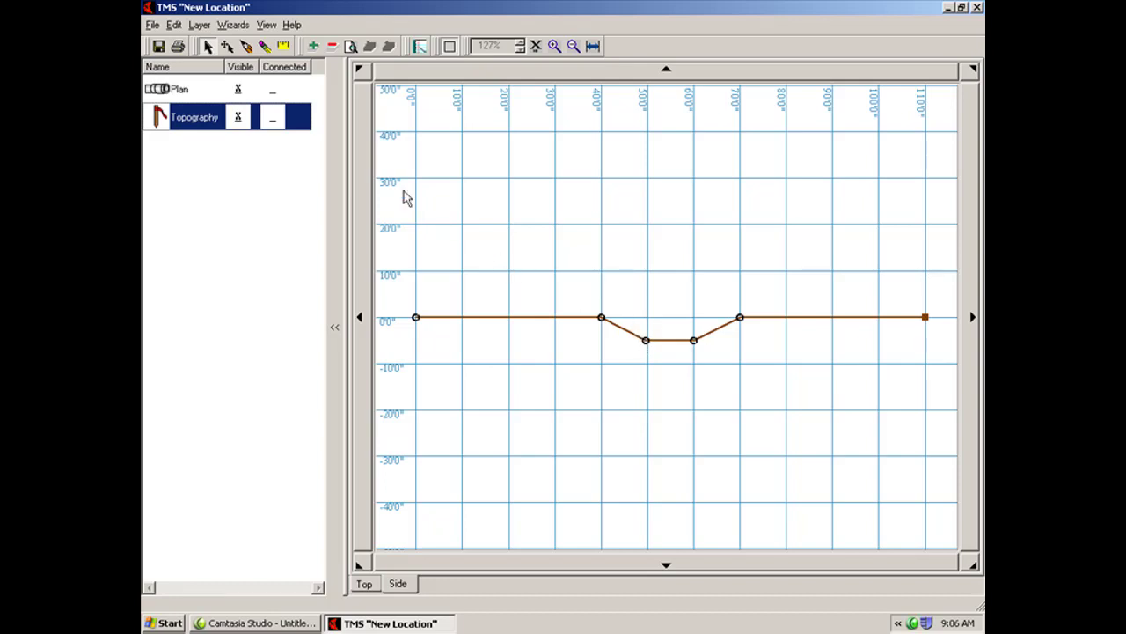
Start the Bore Planning wizard and choose a critical-point bore
click(234, 25)
click(239, 46)
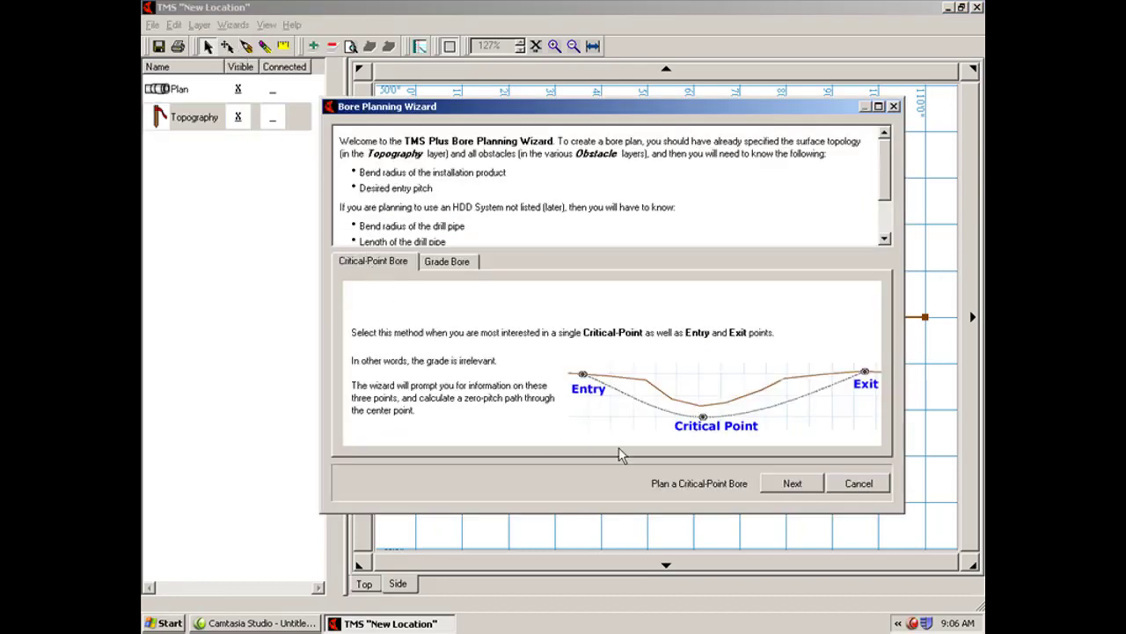
click(770, 490)
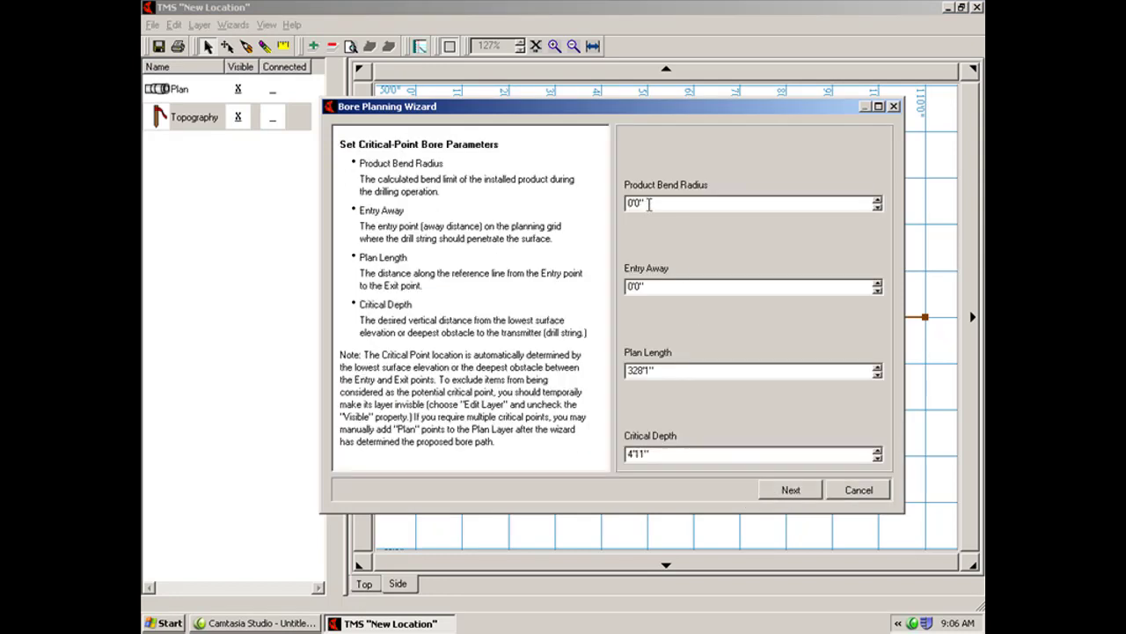
Enter bend radius 70, entry away 0'0", plan length 110'0" and critical depth 5'0"
drag(648, 204, 626, 203)
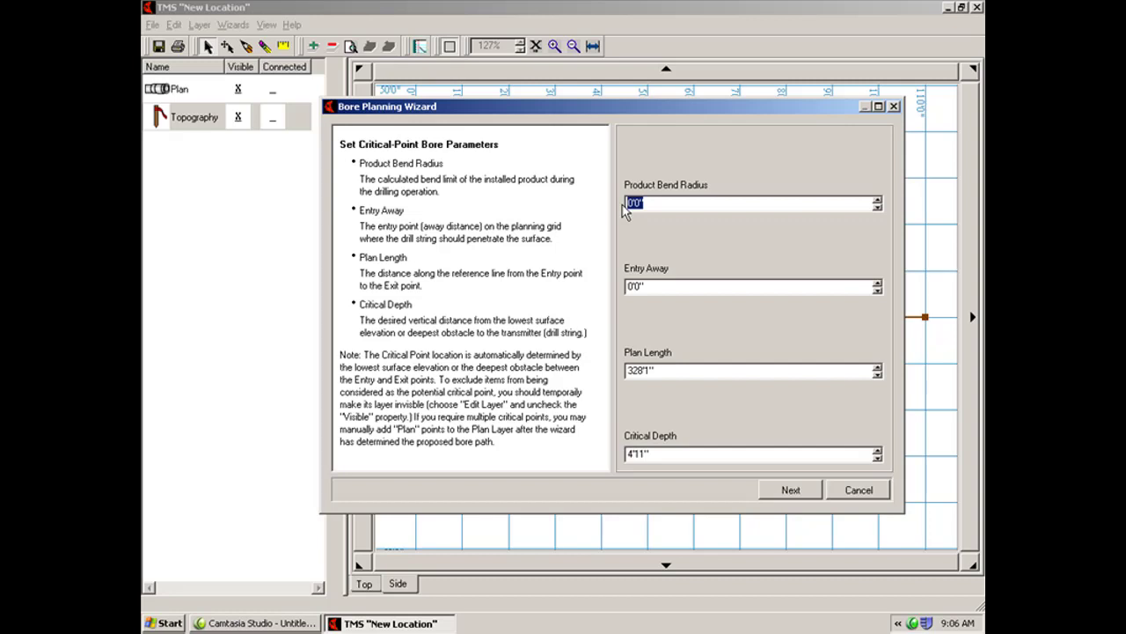
text(70)
drag(647, 283, 626, 283)
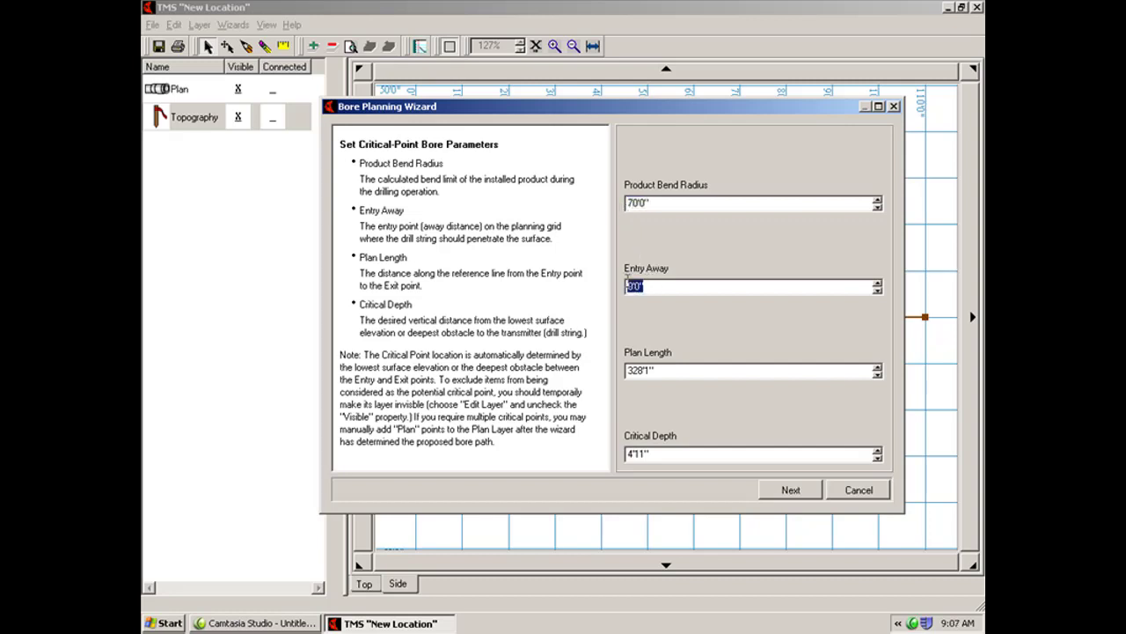
text(0'0")
drag(663, 367, 627, 370)
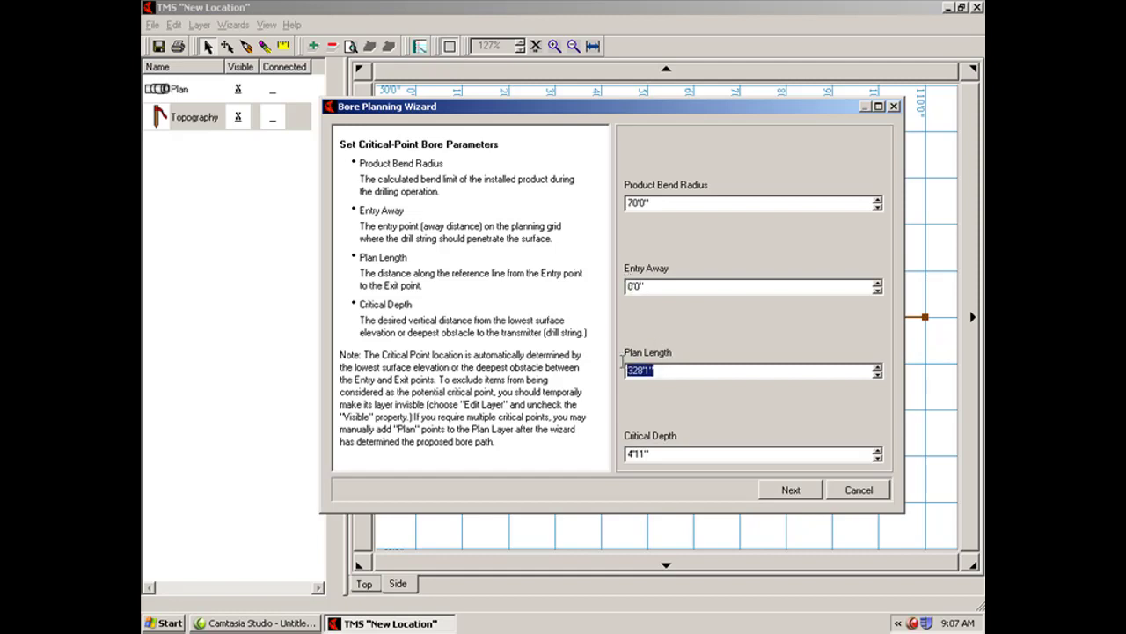
key(BackSpace)
text(110'0")
drag(651, 452, 627, 453)
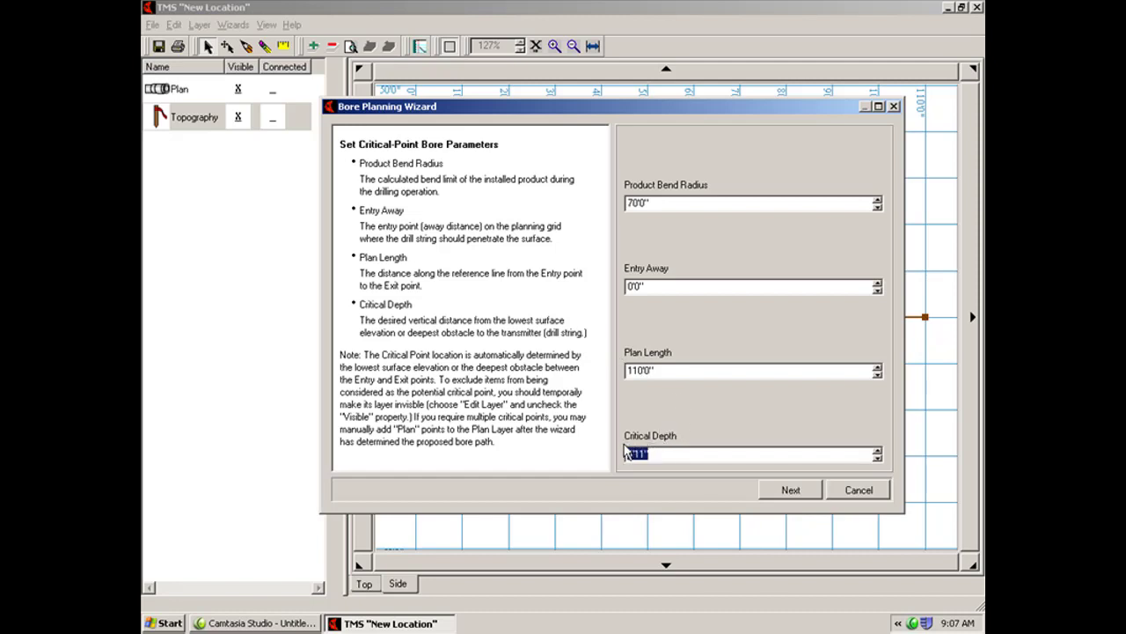
text(5'0")
click(787, 490)
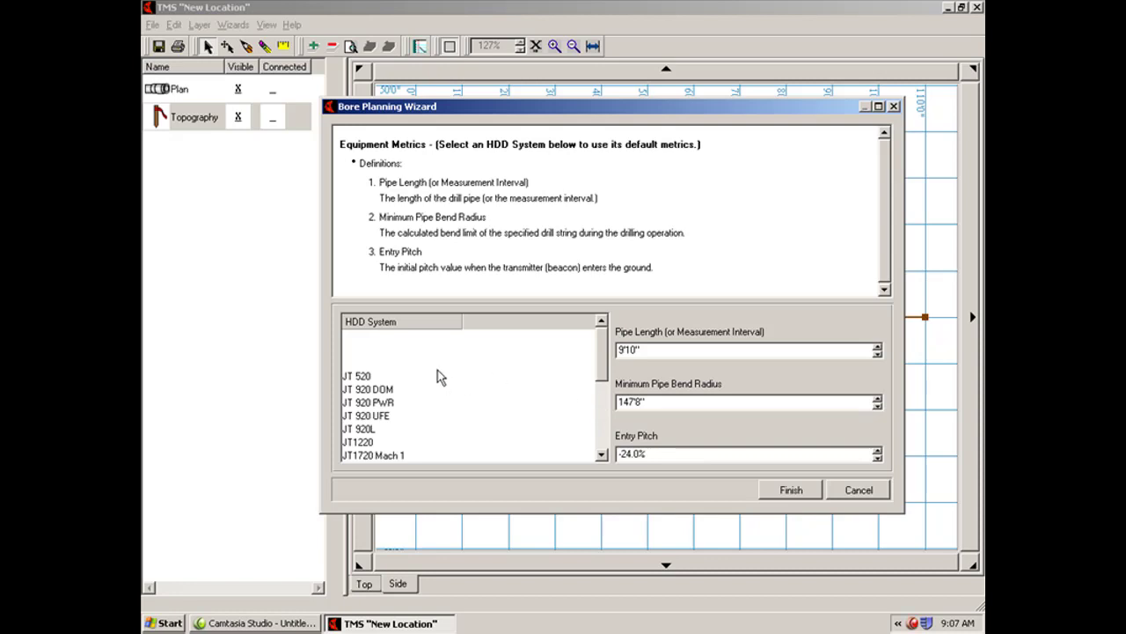
Select the JT 520 drill system and finish the bore plan
click(368, 376)
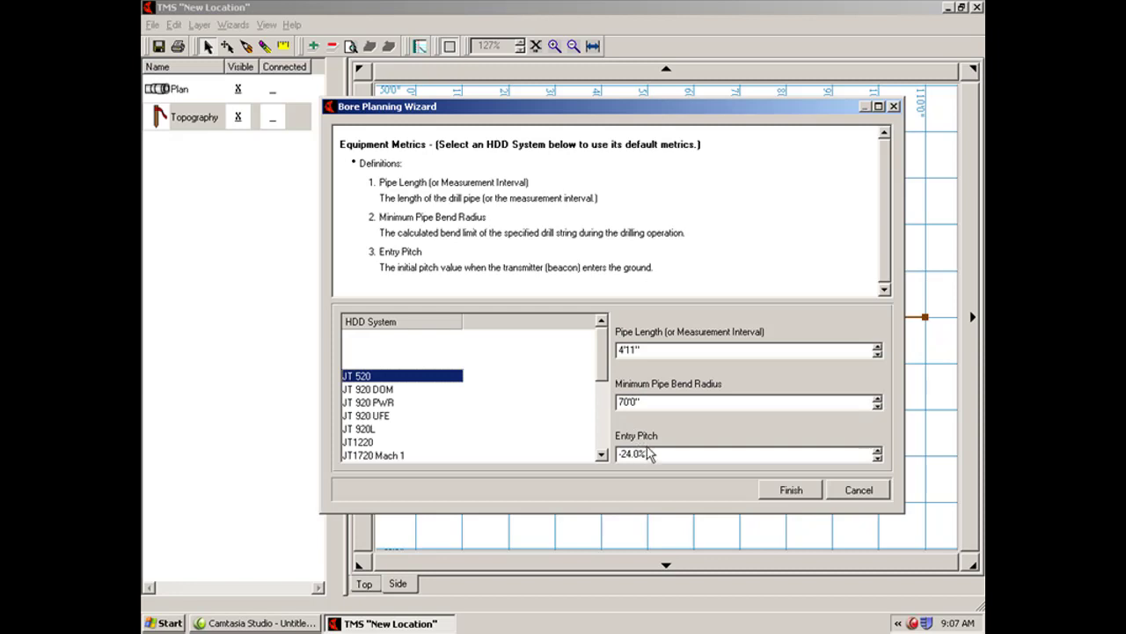
click(789, 490)
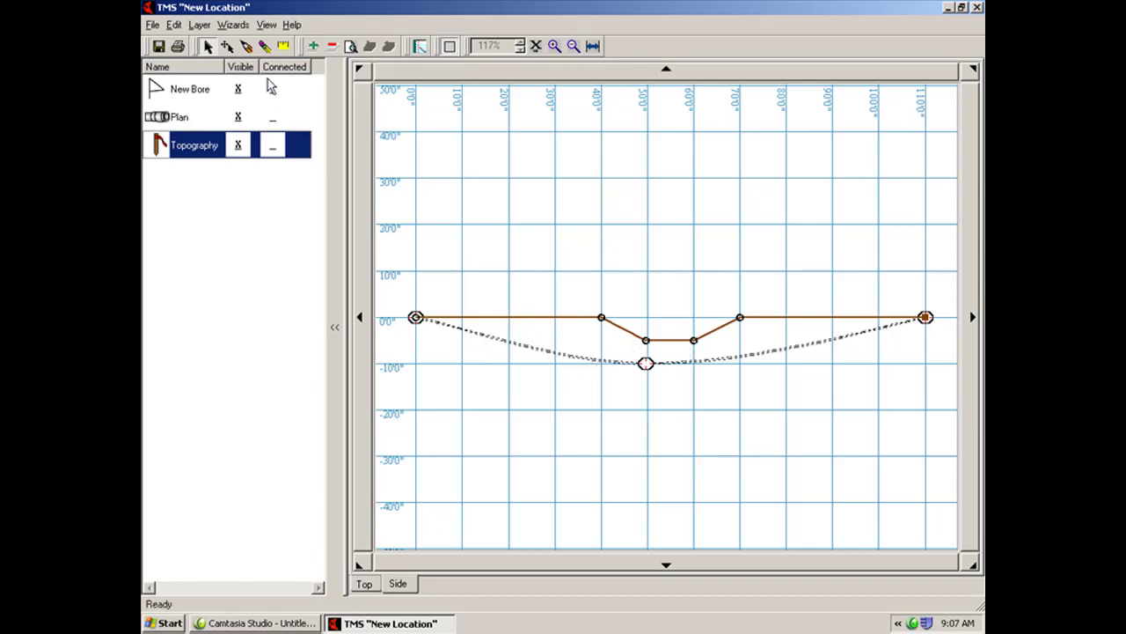
On the Plan layer, move the bore's lowest point right to 56'5" away at 5'3" depth
click(238, 116)
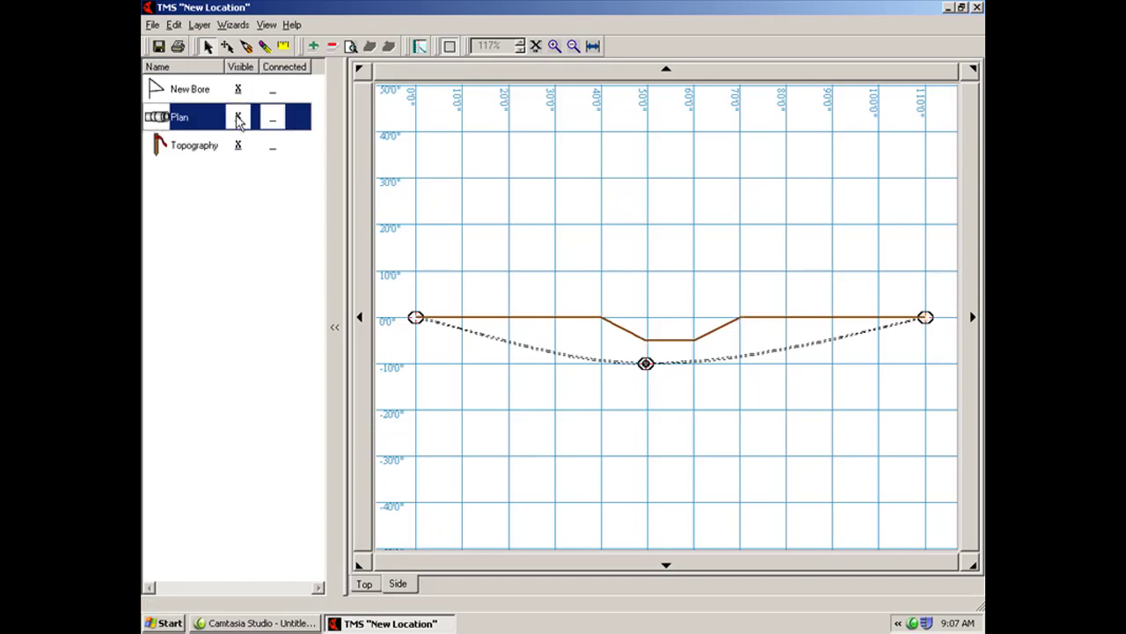
click(227, 47)
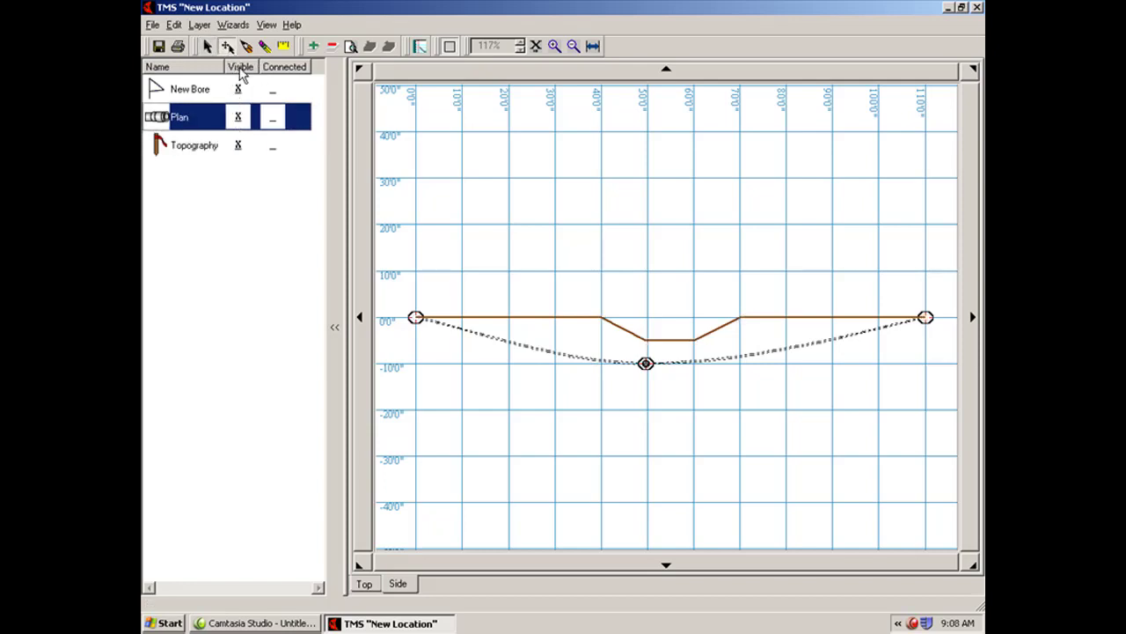
drag(647, 367, 676, 363)
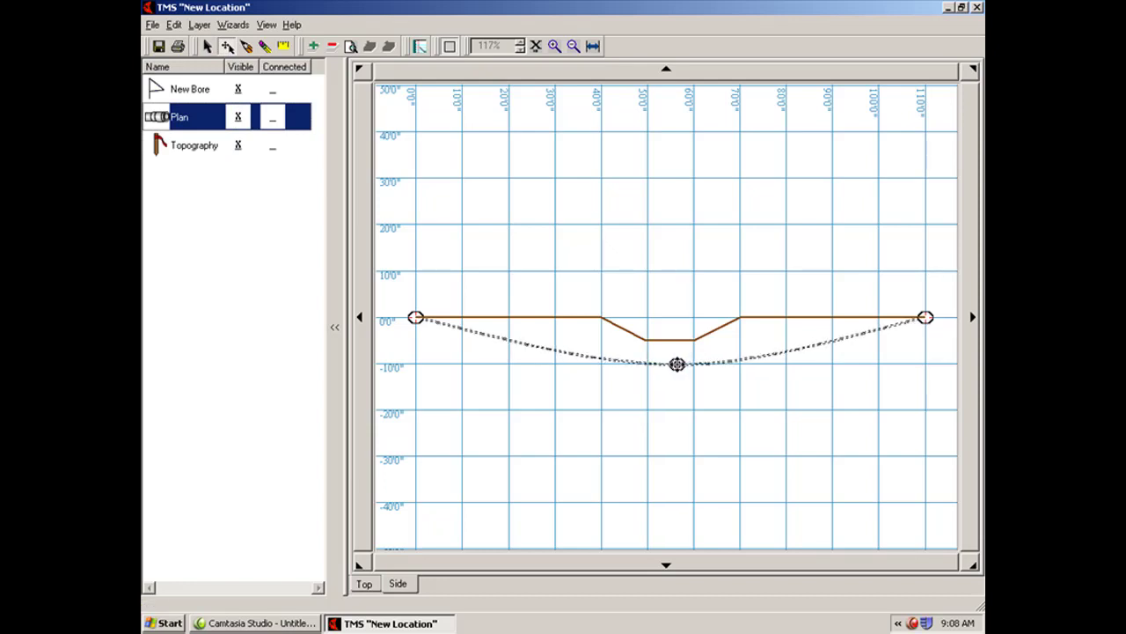
double_click(676, 364)
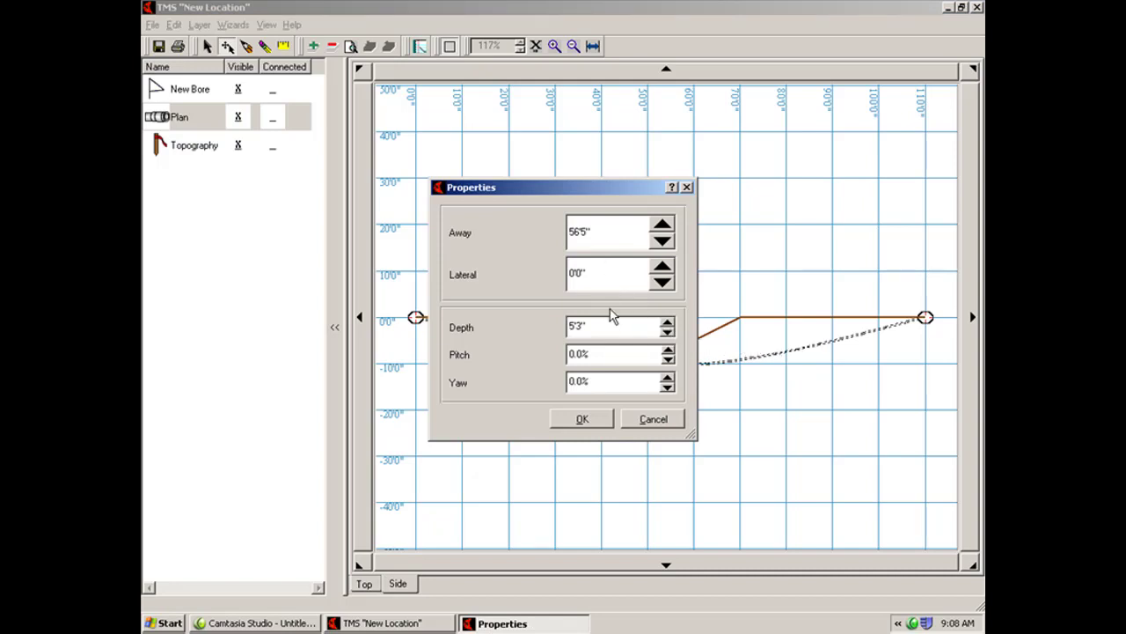
click(583, 420)
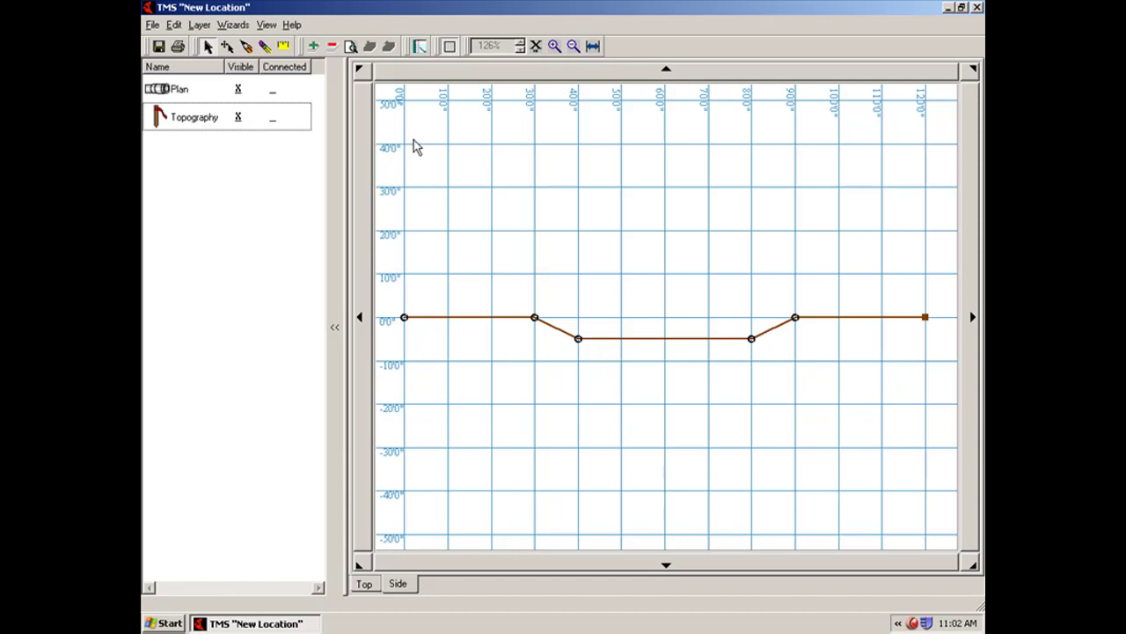
Launch the Bore Planning wizard with the Grade Bore method and reach its parameters
click(241, 27)
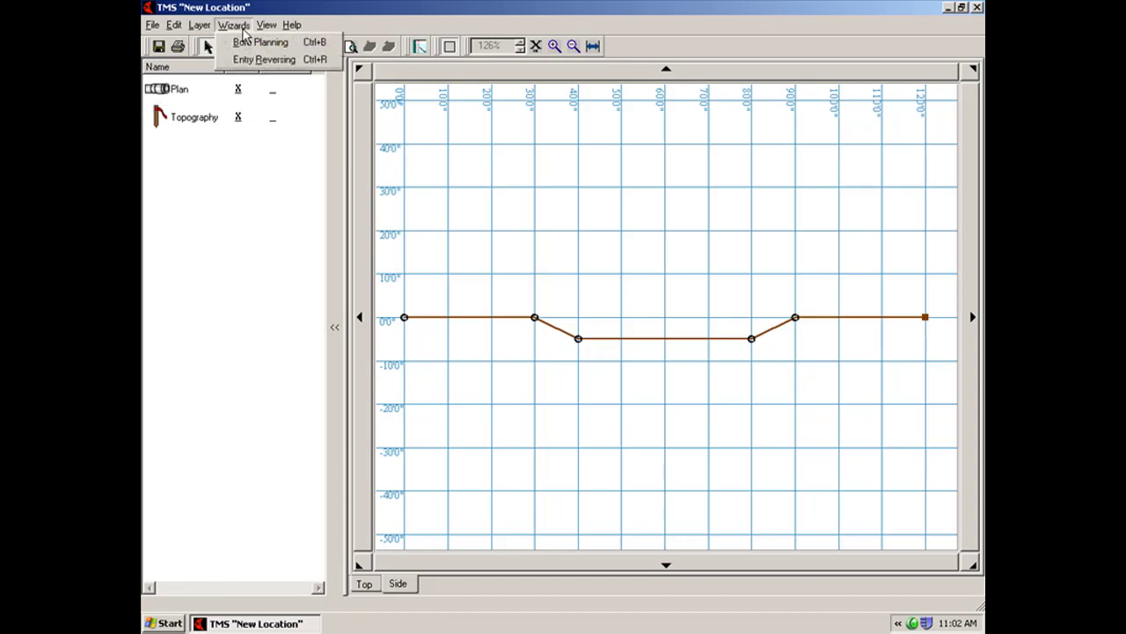
click(250, 42)
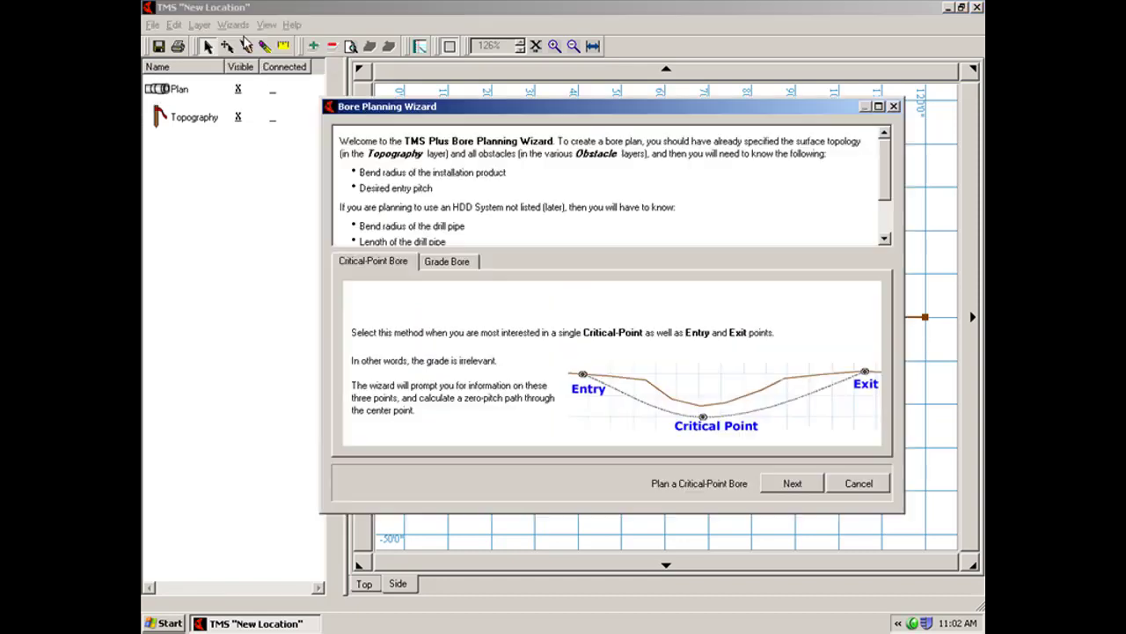
click(440, 264)
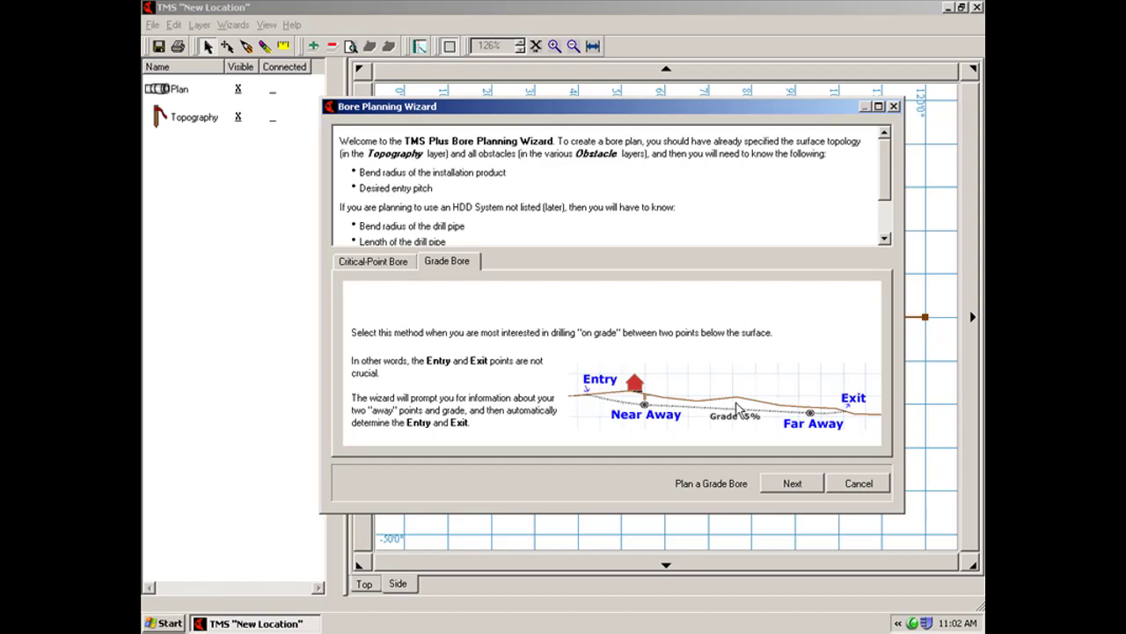
click(789, 485)
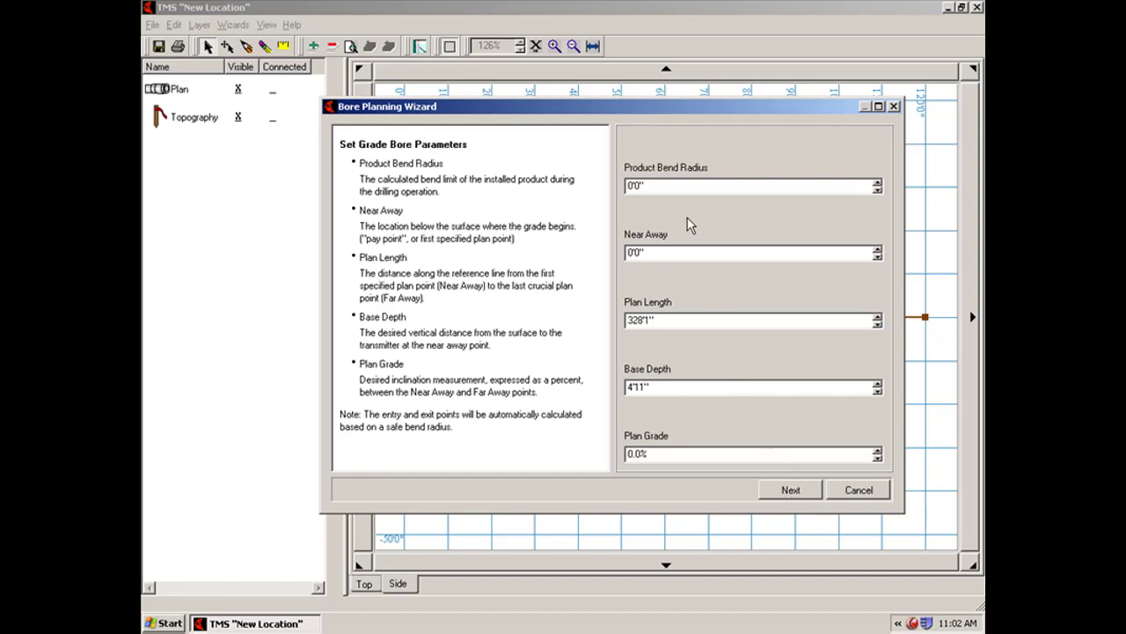
Enter bend radius 70, near away and plan length 40'0", base depth 5'0", grade -2%
drag(645, 186, 610, 189)
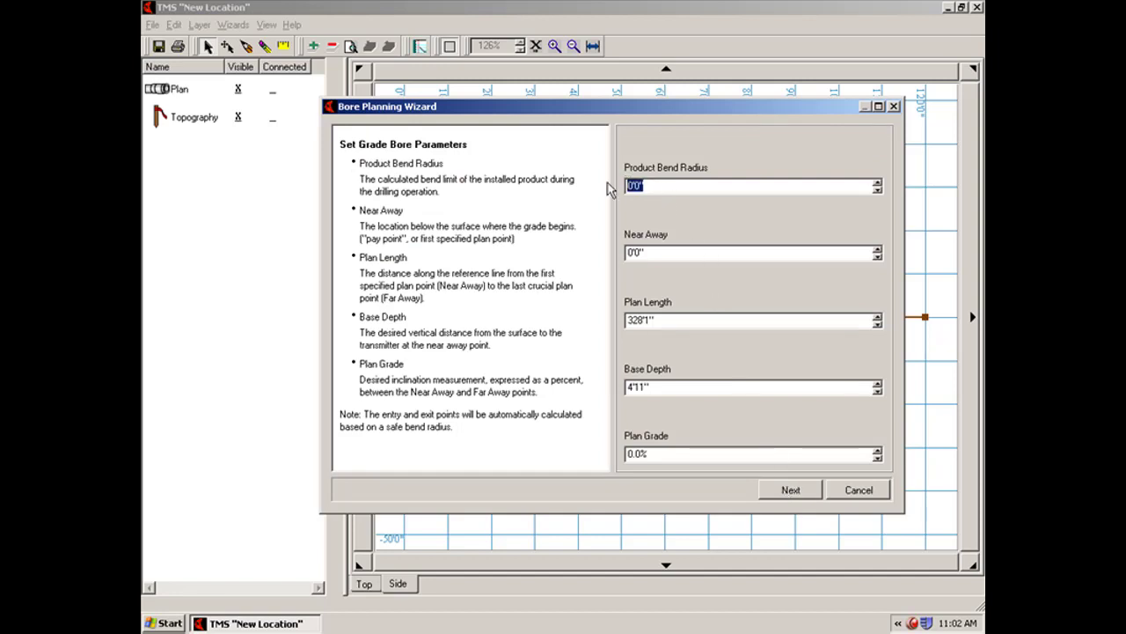
text(70)
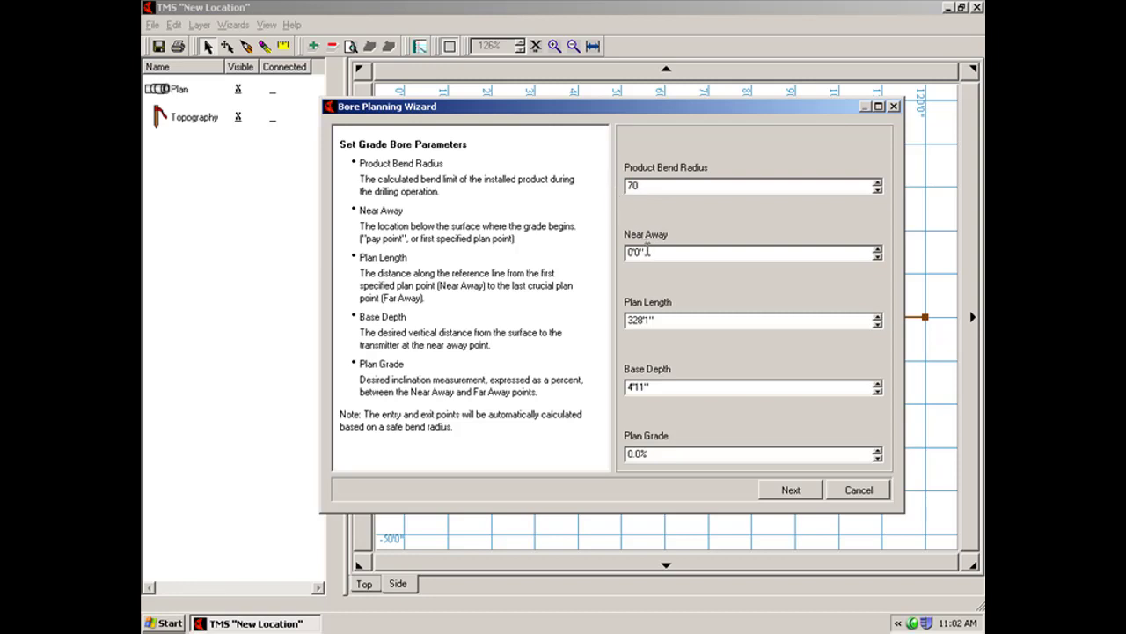
drag(647, 252, 622, 252)
text(40)
text('0")
drag(654, 320, 627, 317)
text(40'0")
drag(652, 387, 620, 390)
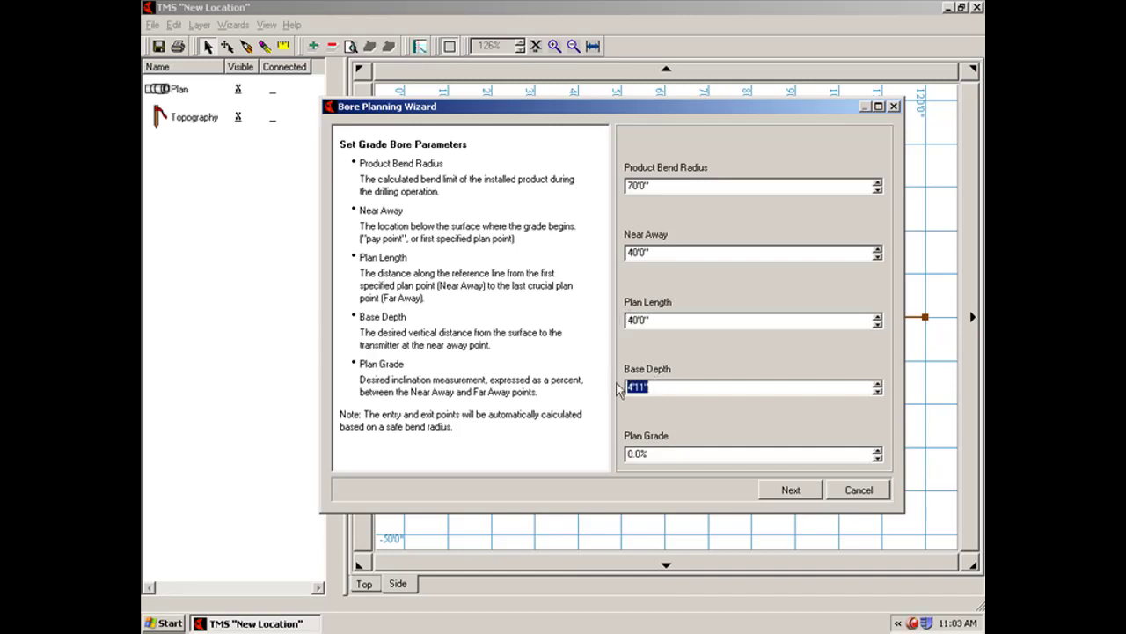
text(5'0")
drag(652, 454, 615, 457)
text(-2)
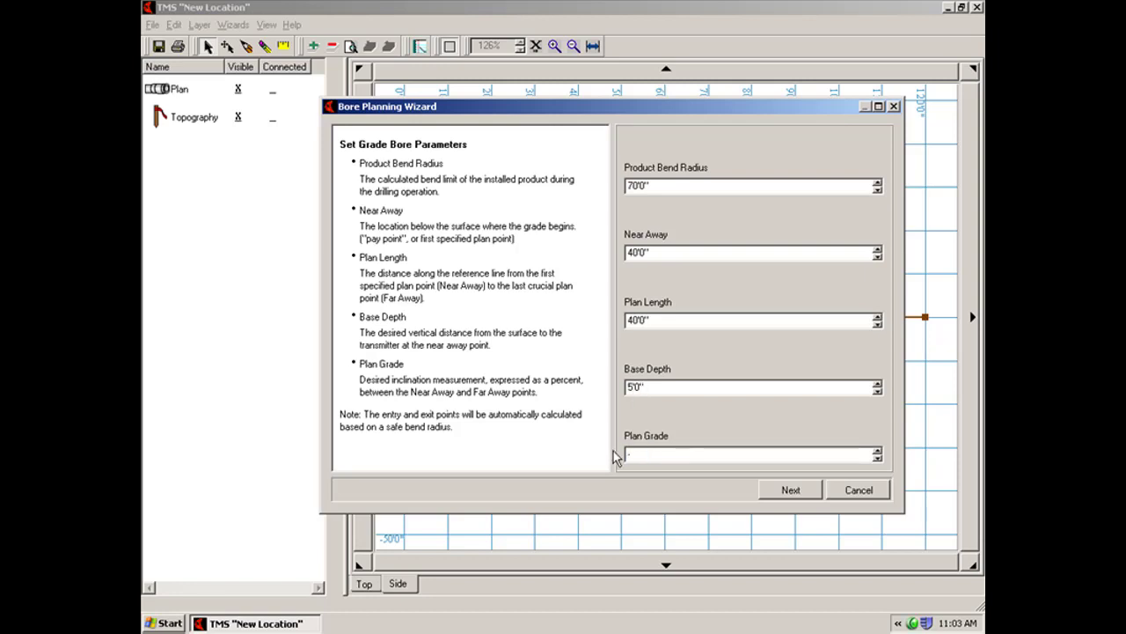
click(780, 491)
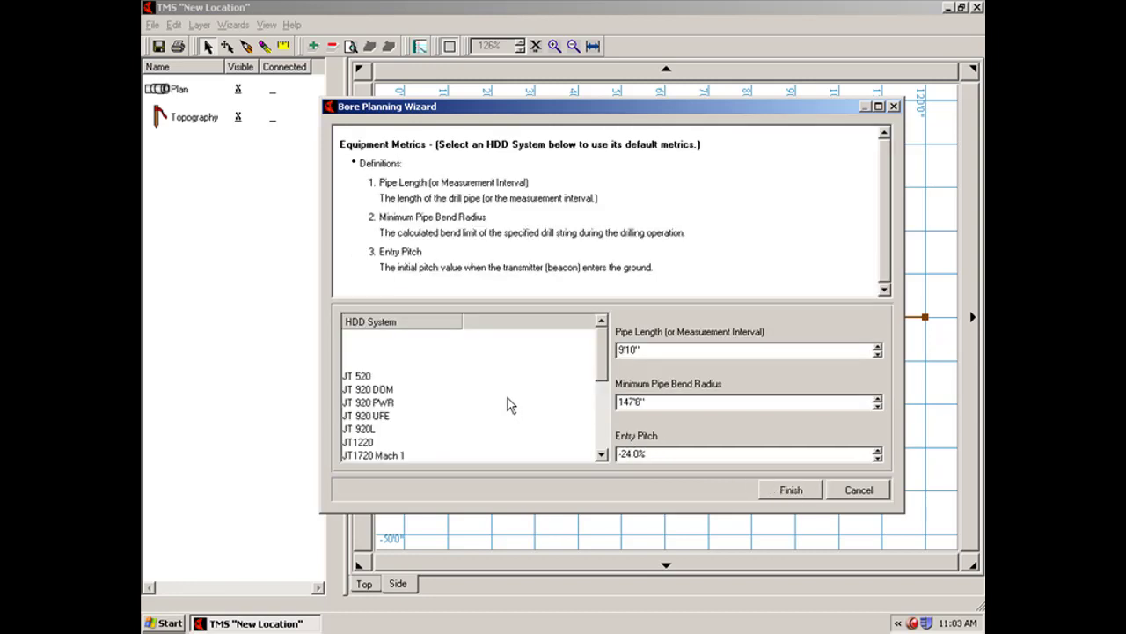
Pick the JT1220 drill system and finish the grade bore plan
scroll(508, 405, down, 1)
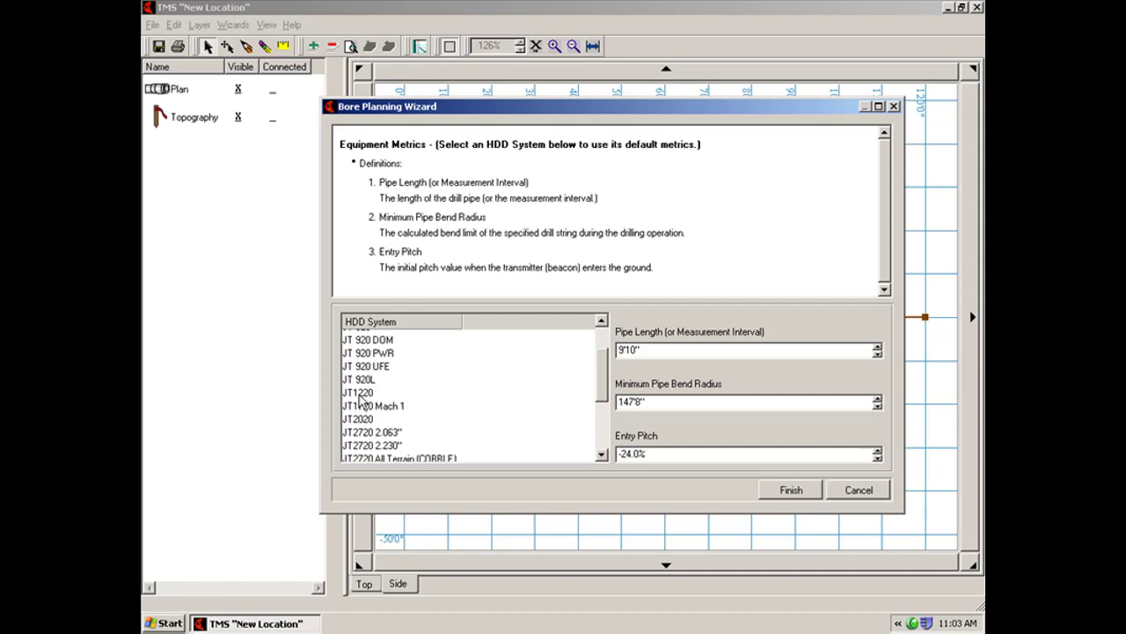
click(361, 393)
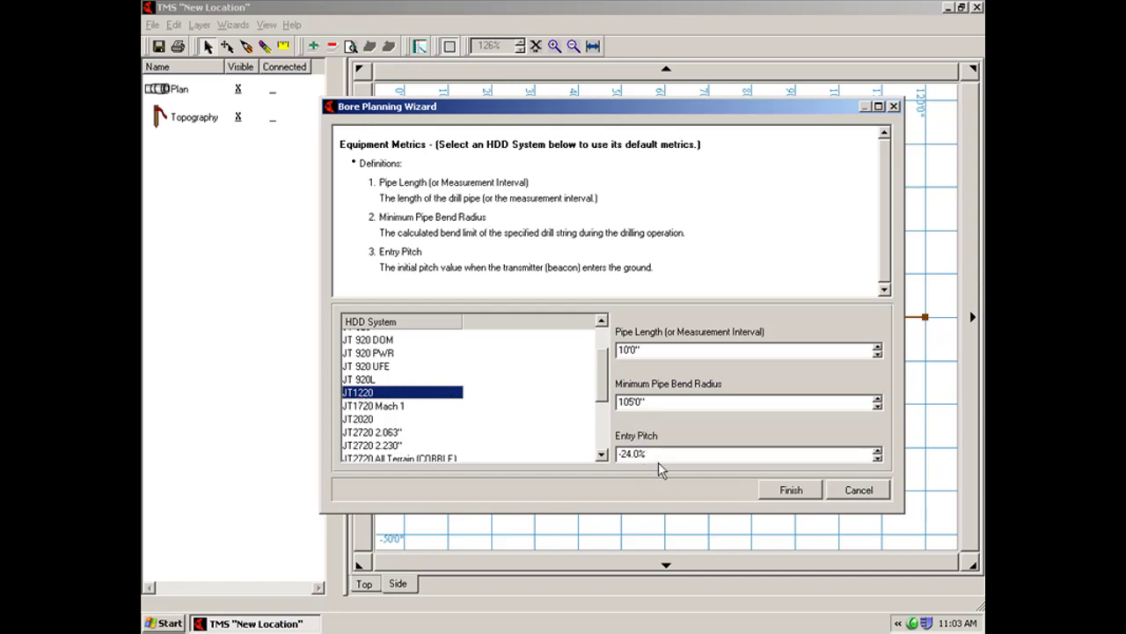
click(770, 493)
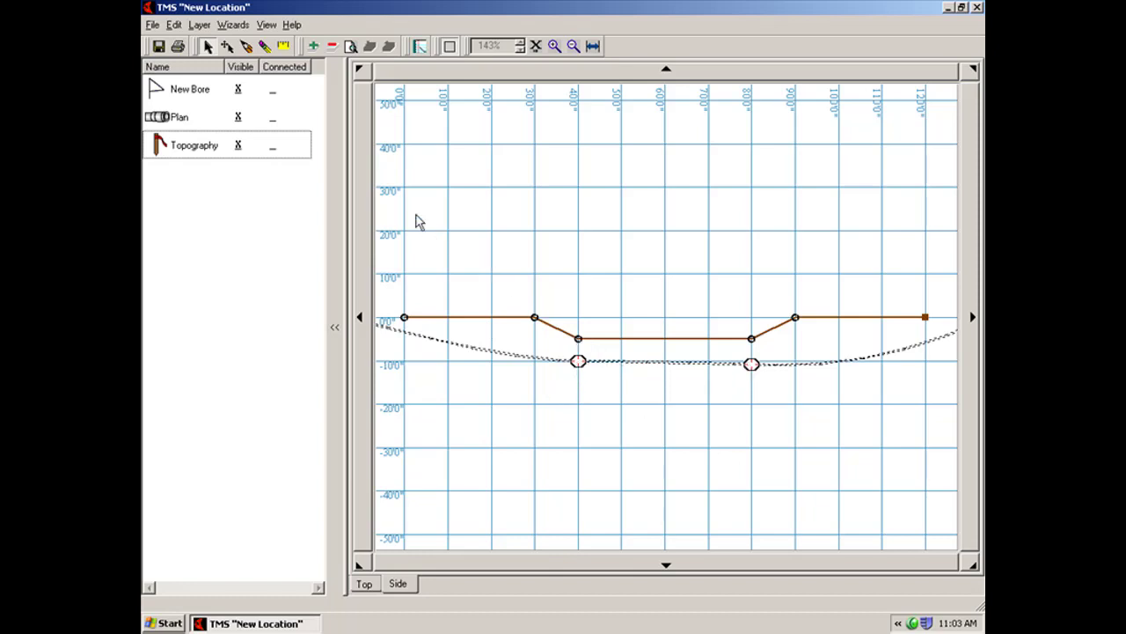
click(242, 97)
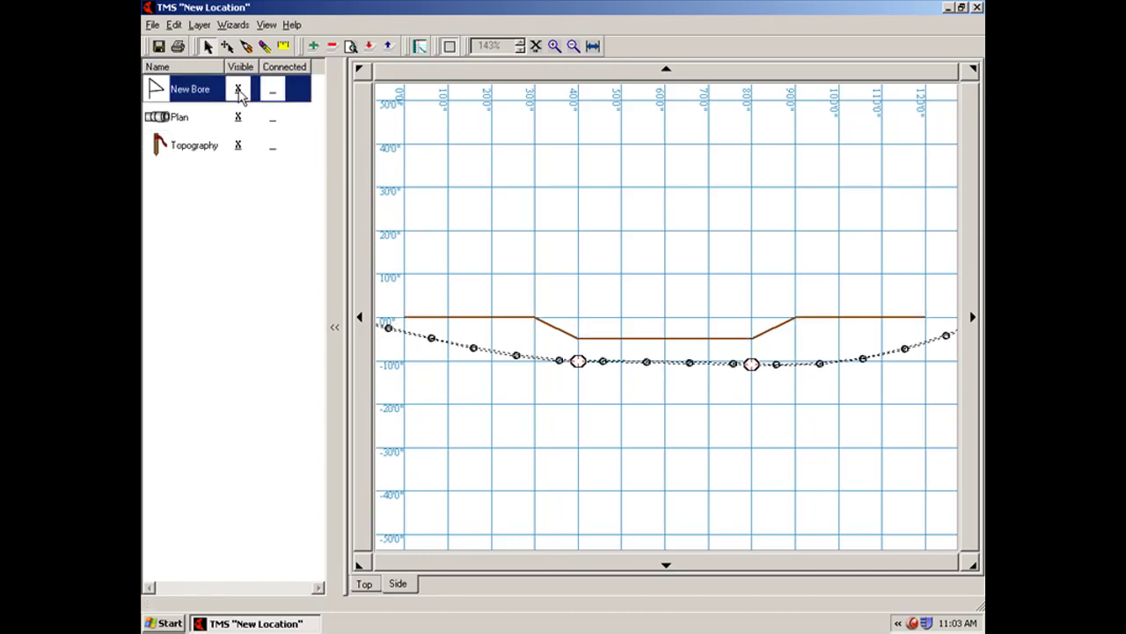
click(350, 46)
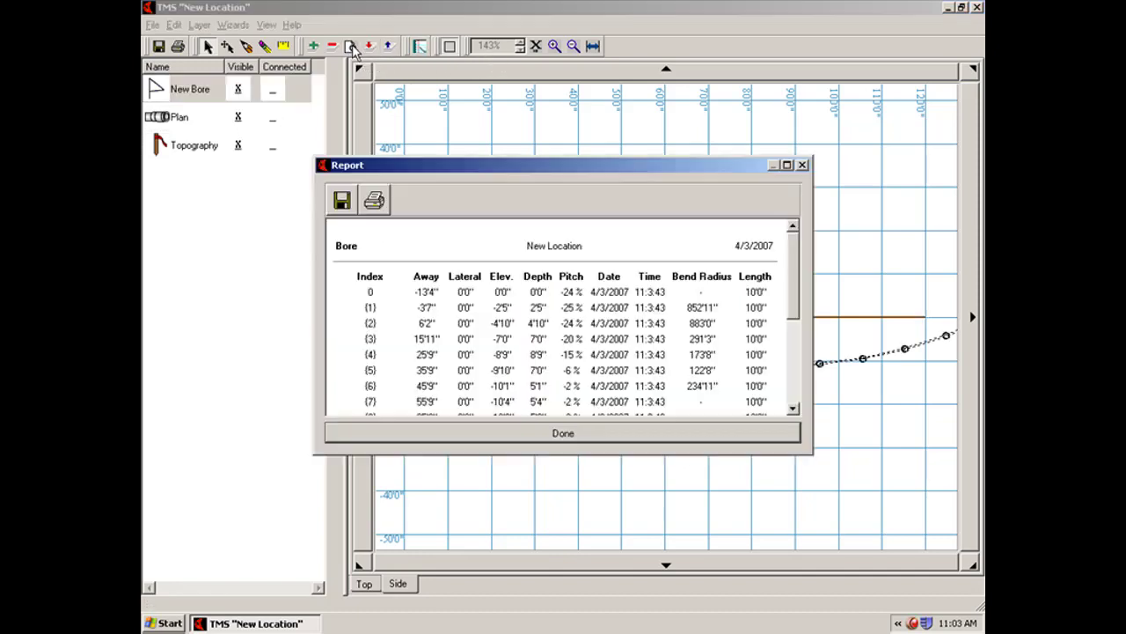
click(788, 166)
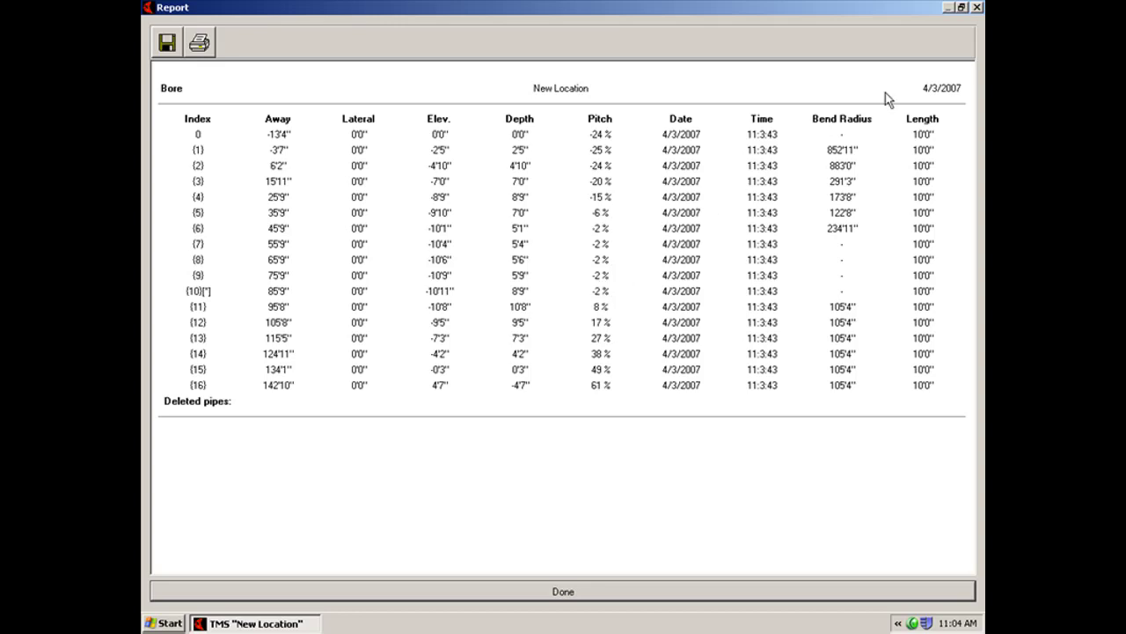
click(976, 7)
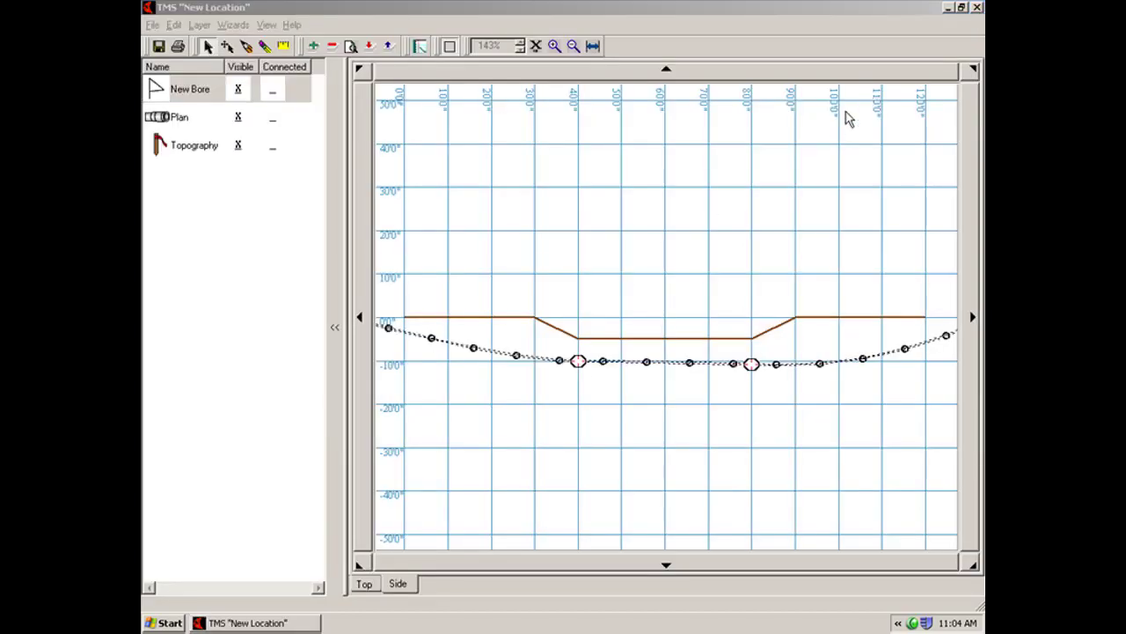
Pan the side-view profile to its far end and back to the bore's start
click(973, 318)
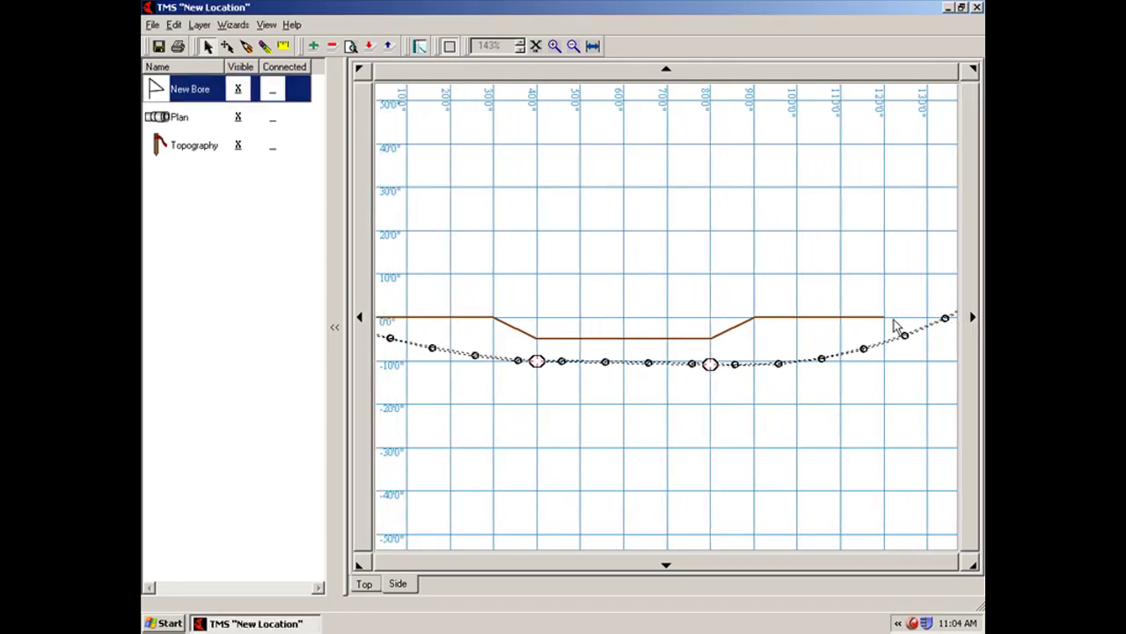
click(359, 316)
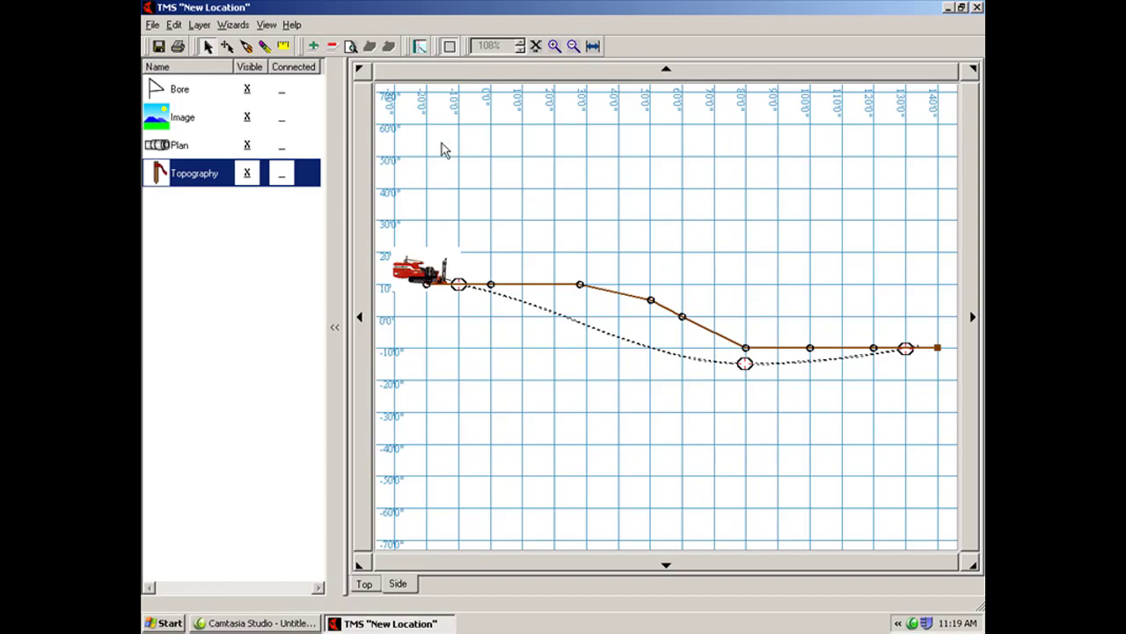
Run Entry Reversing with a new -18.0% entry pitch, saving the original plan
click(236, 26)
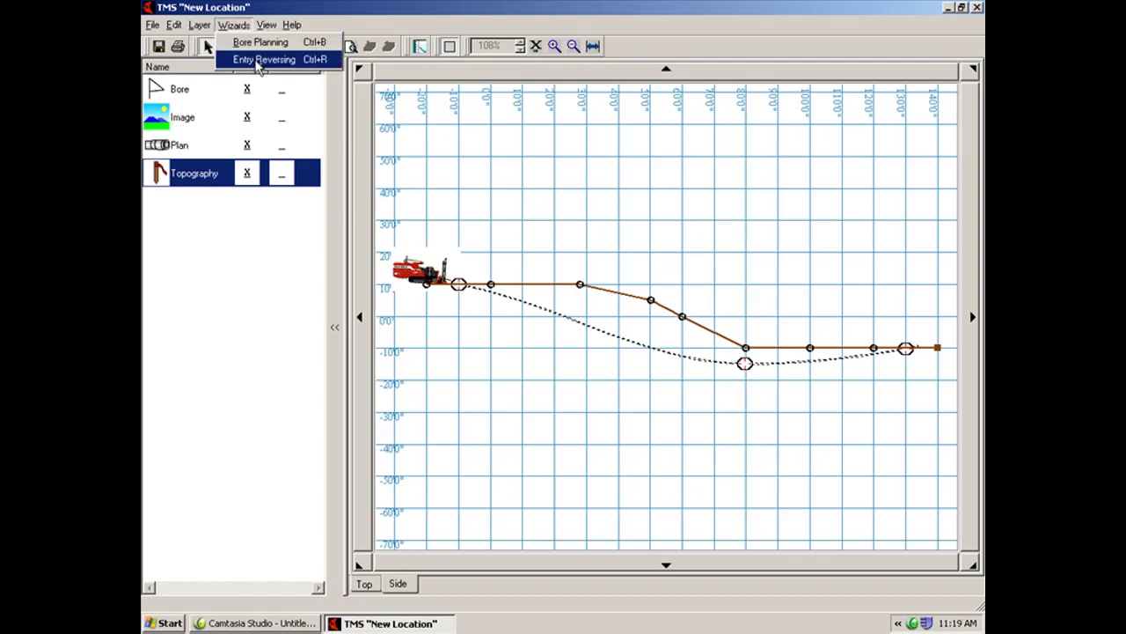
click(260, 60)
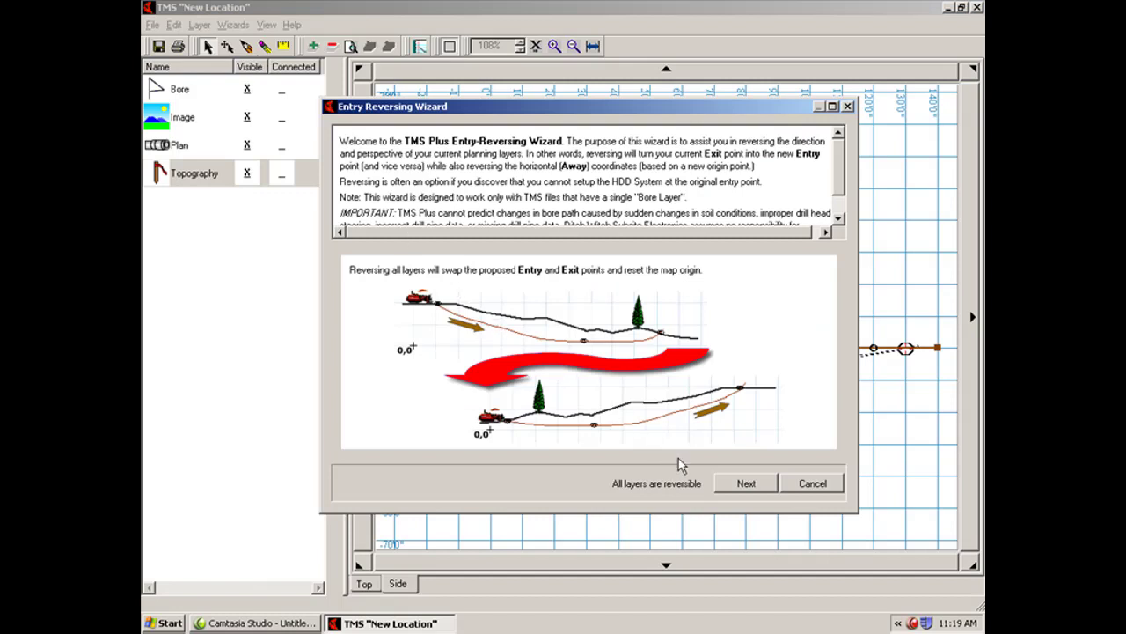
click(730, 490)
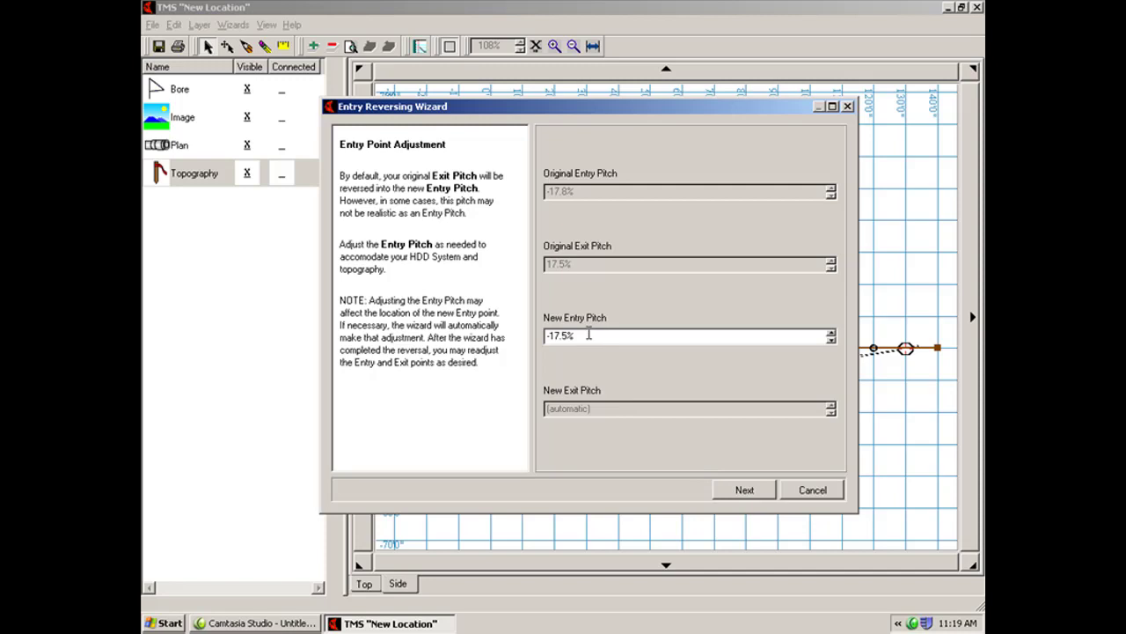
drag(589, 335, 523, 327)
text(-18.0%)
click(729, 492)
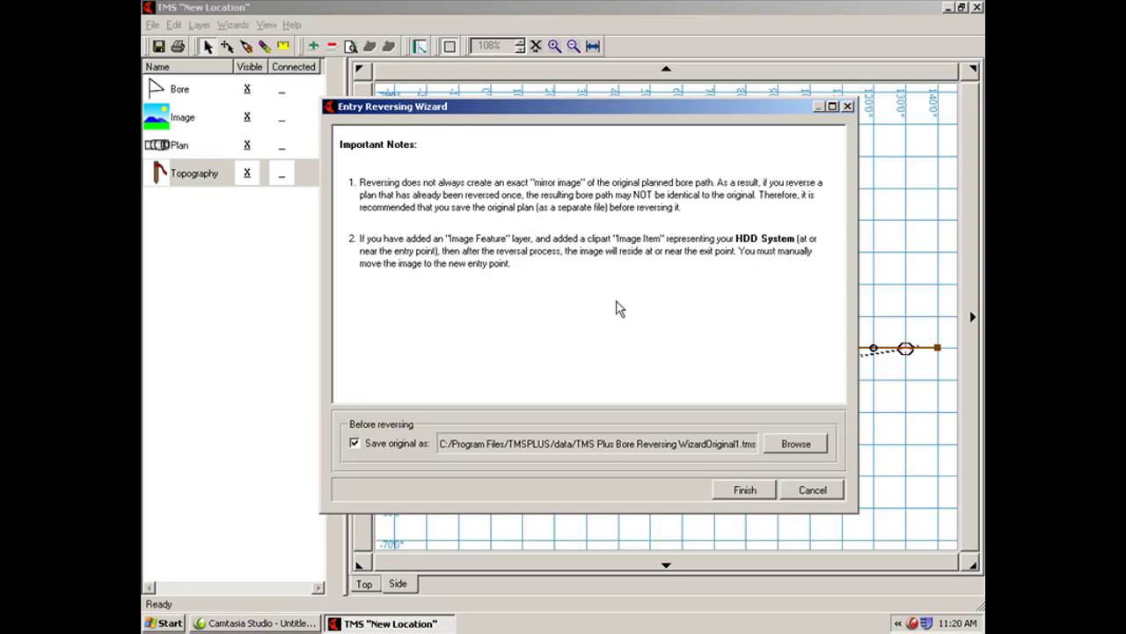
click(746, 491)
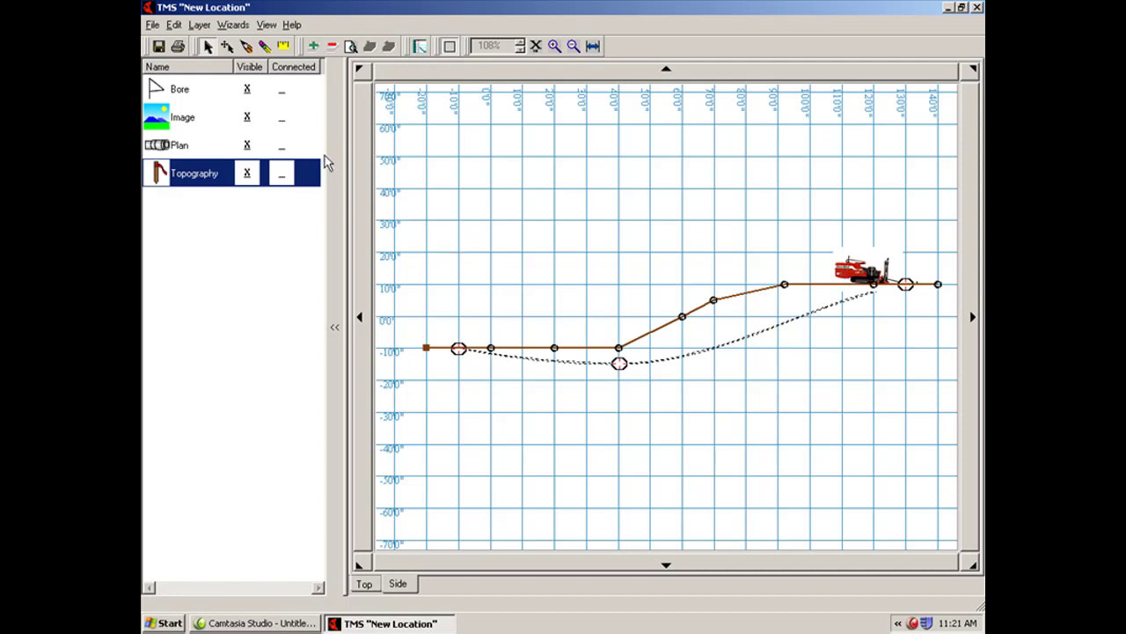
Move the drill rig image to the new entry, setting its Away to -10'0"
click(263, 121)
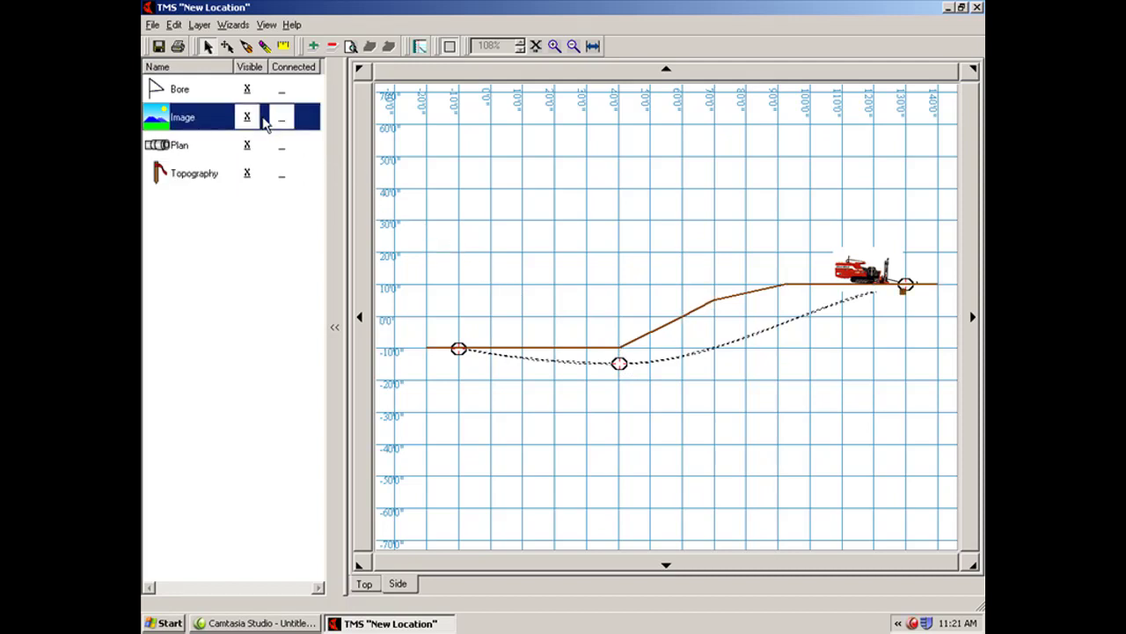
click(227, 46)
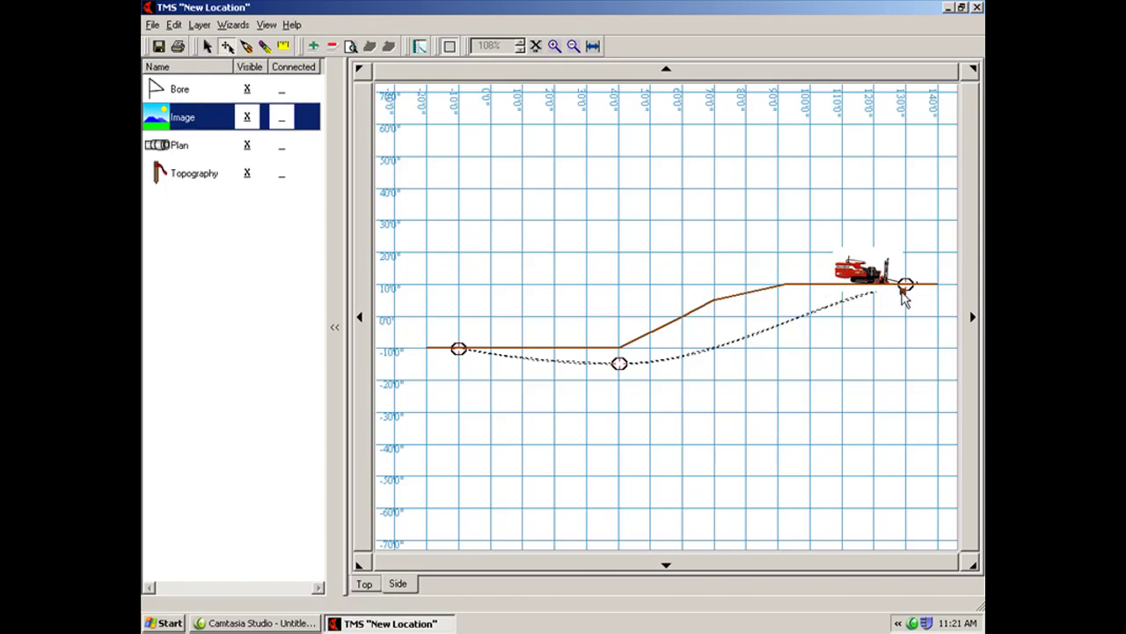
drag(904, 294, 456, 356)
double_click(456, 356)
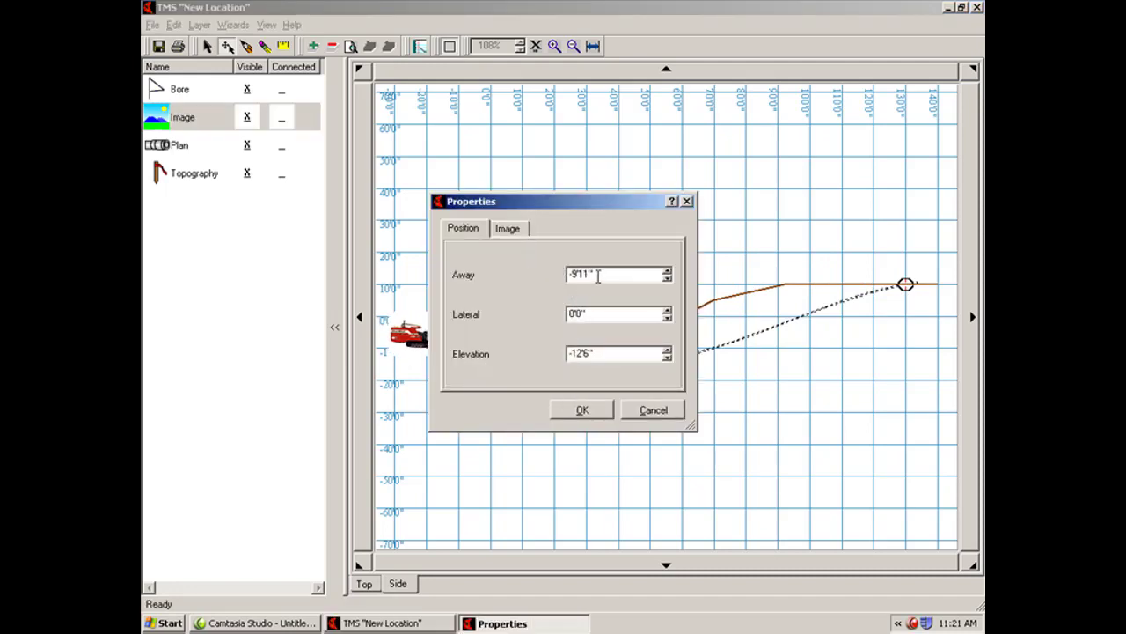
drag(598, 275, 543, 272)
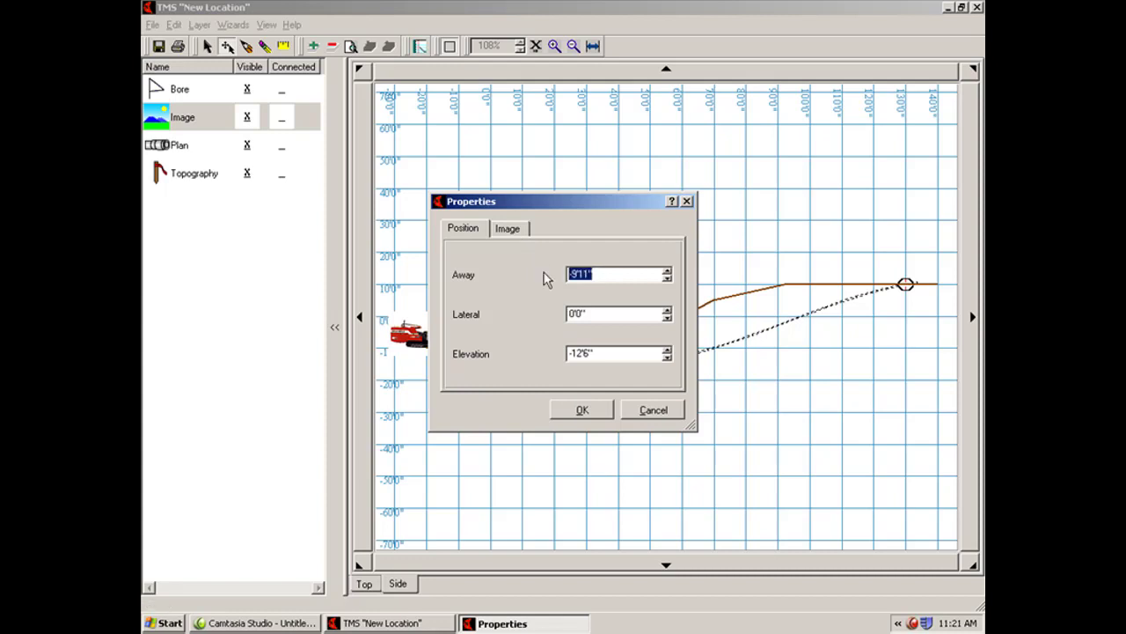
text(-10'0")
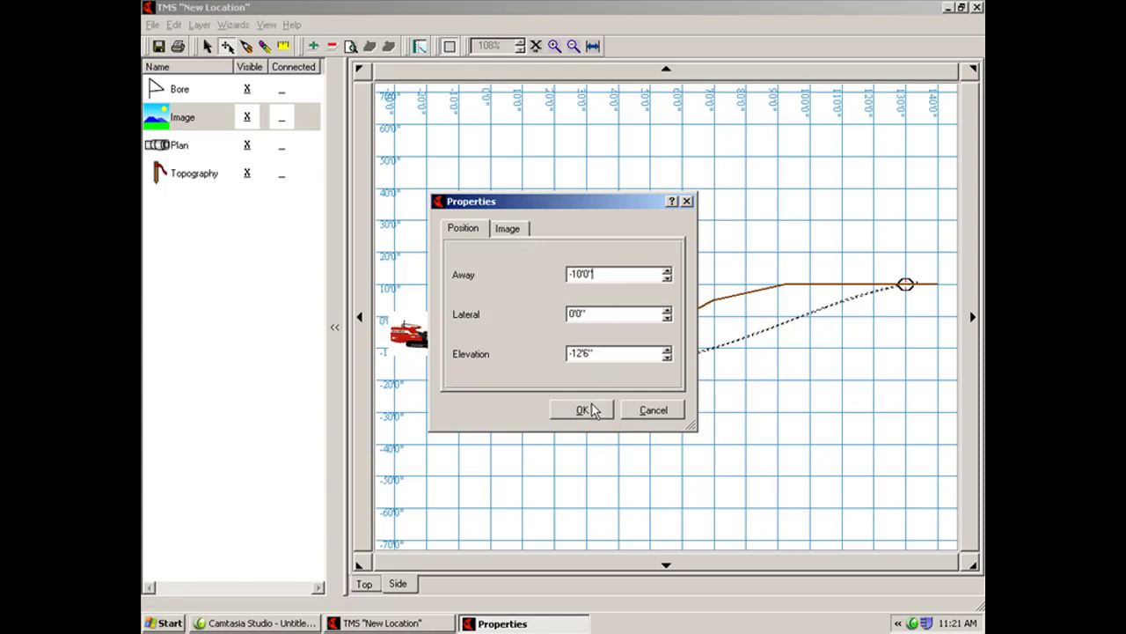
click(584, 410)
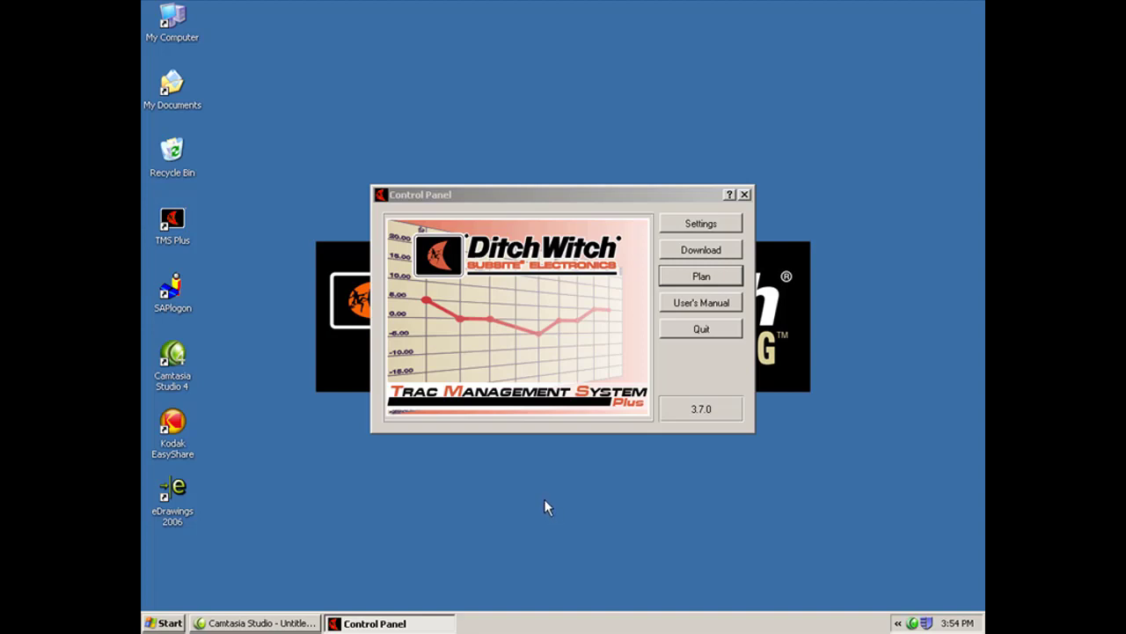
Start a plan, browse to the TMS Plus Practice Bore file, then cancel the Open dialog
click(675, 282)
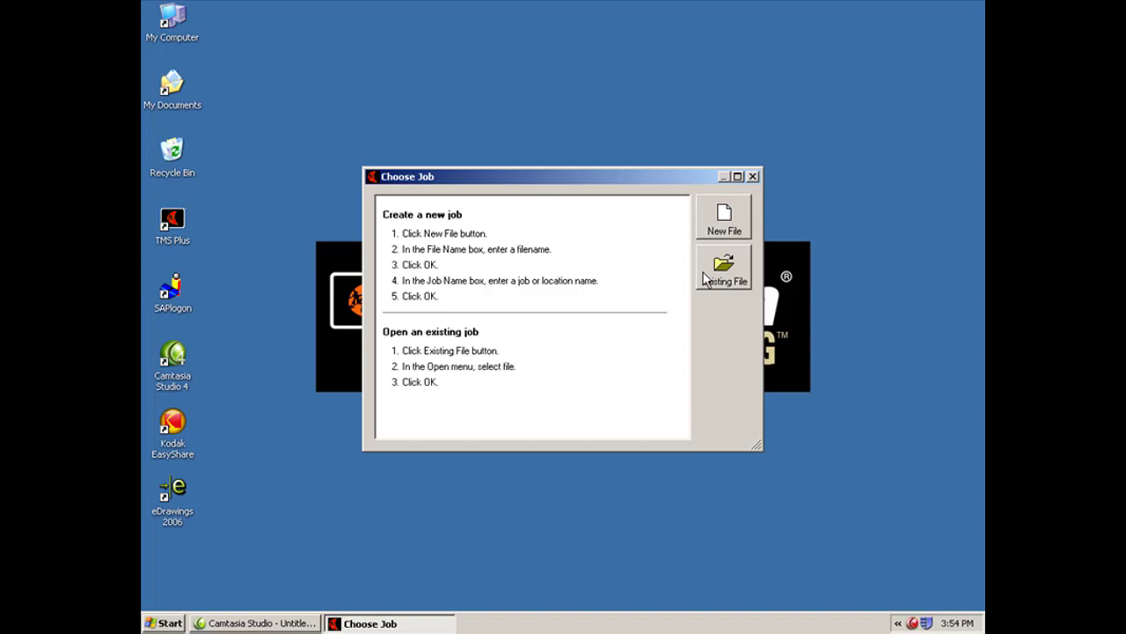
click(704, 278)
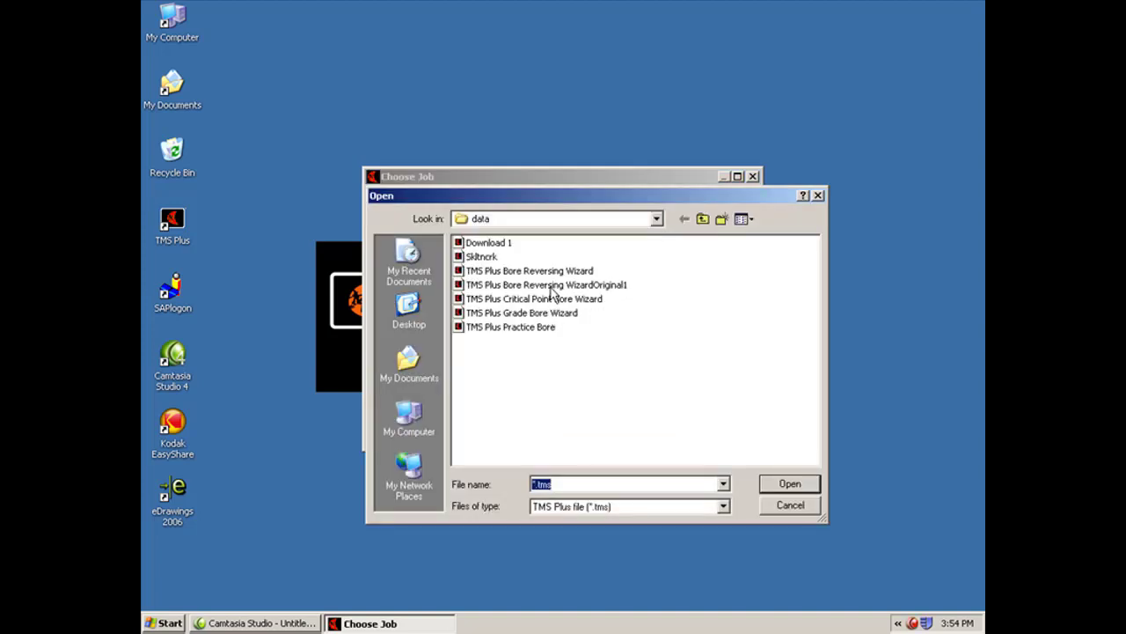
click(533, 329)
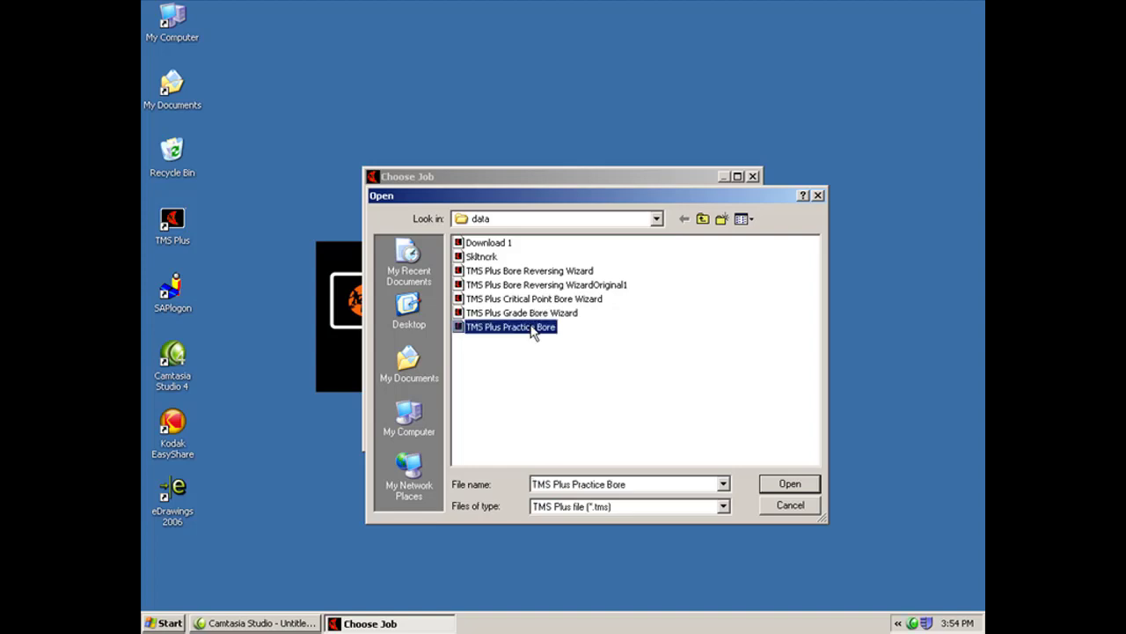
right_click(532, 329)
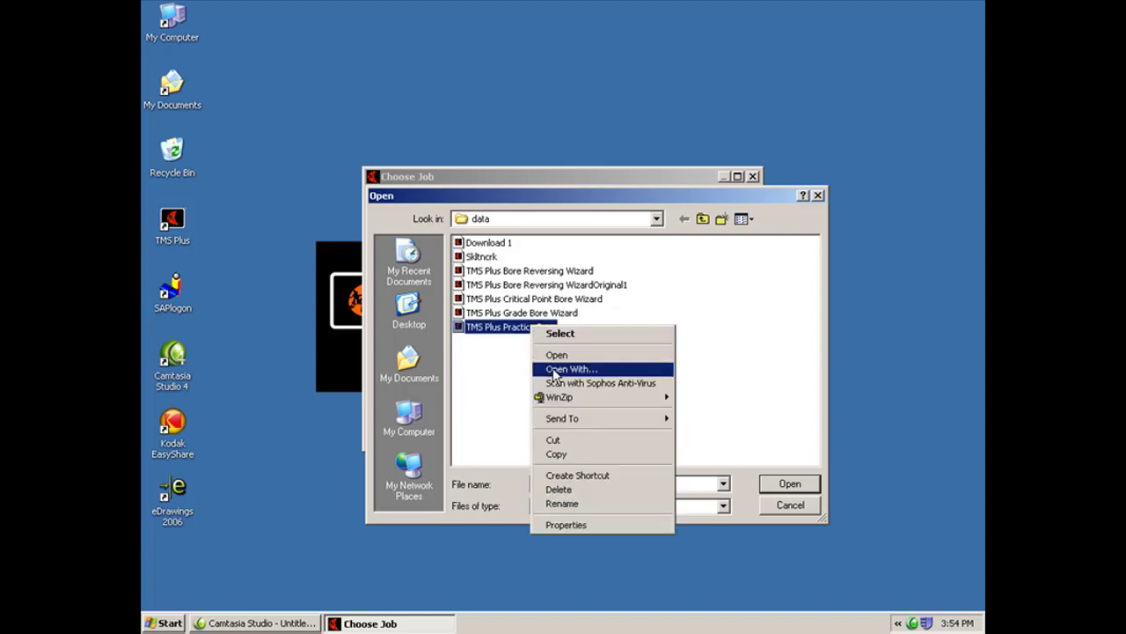
mouse_move(567, 419)
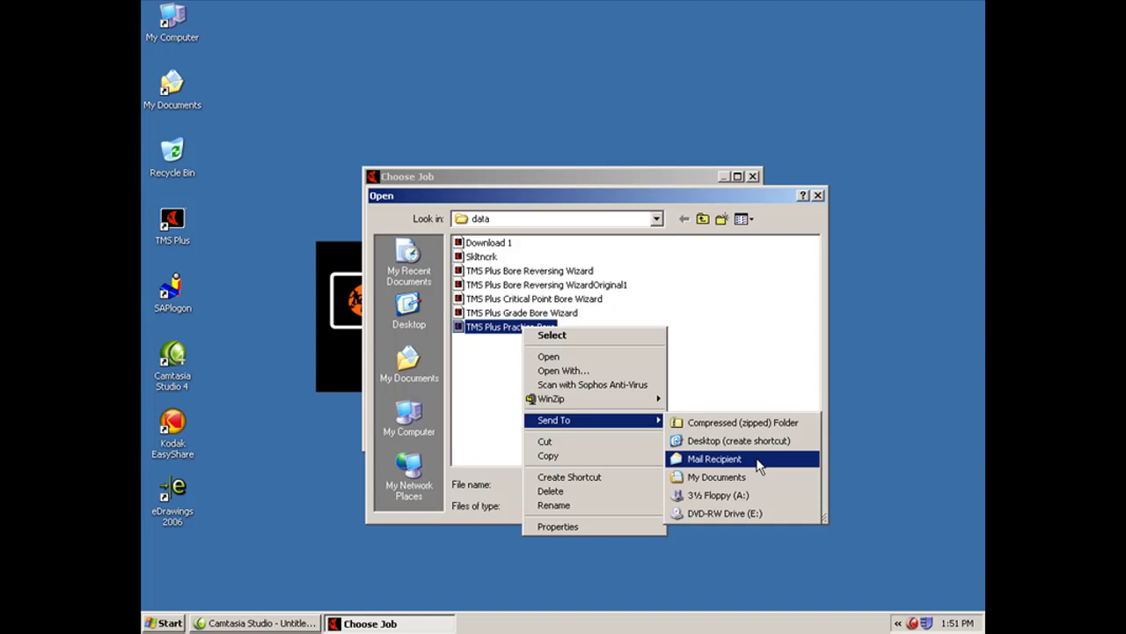
click(818, 196)
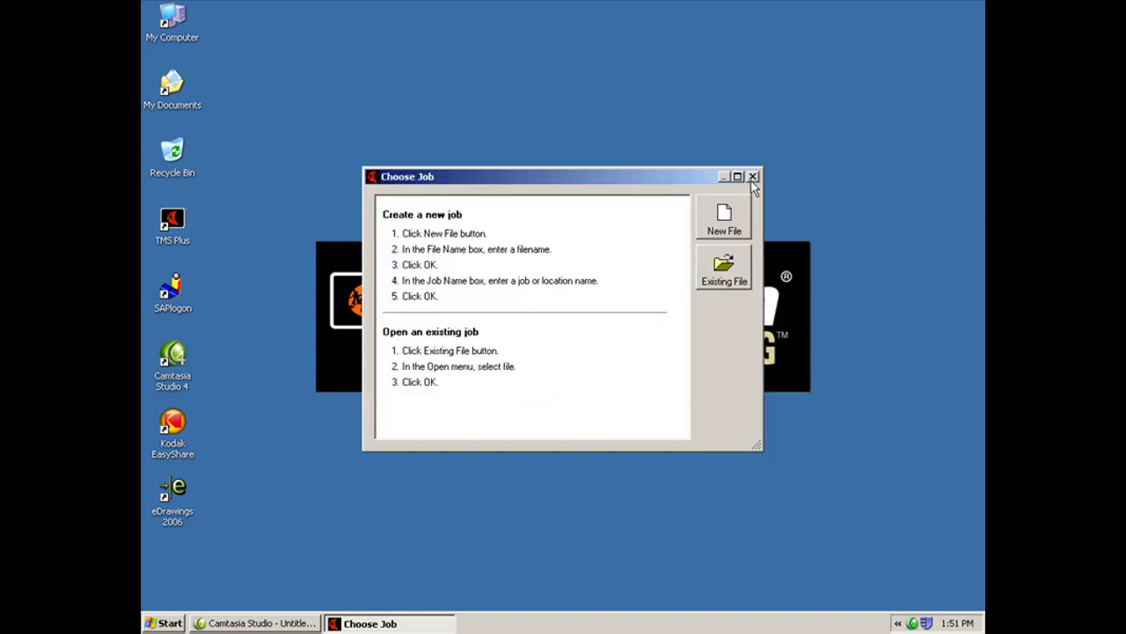
Close TMS Plus and browse My Computer to C:\Program Files\TMSPLUS\data
click(752, 177)
click(744, 193)
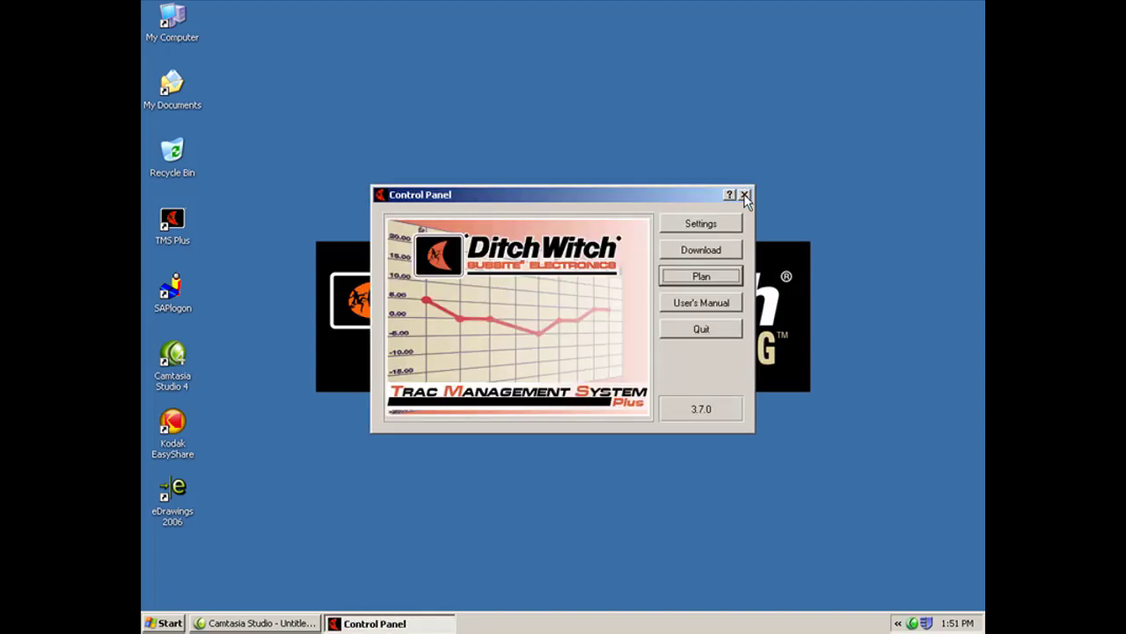
double_click(172, 39)
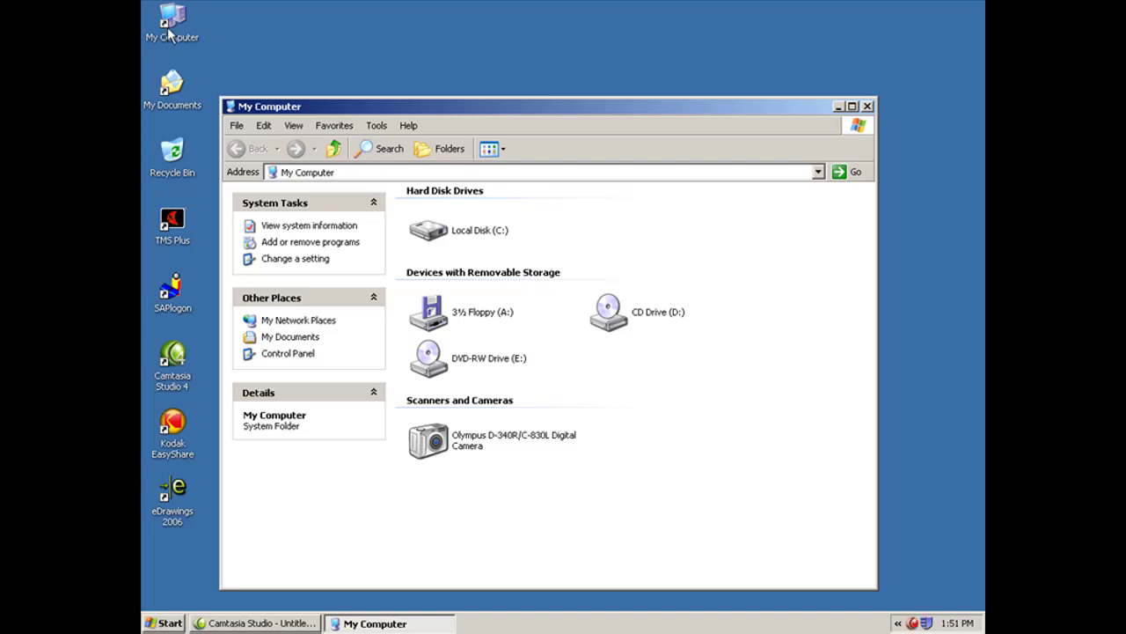
double_click(476, 233)
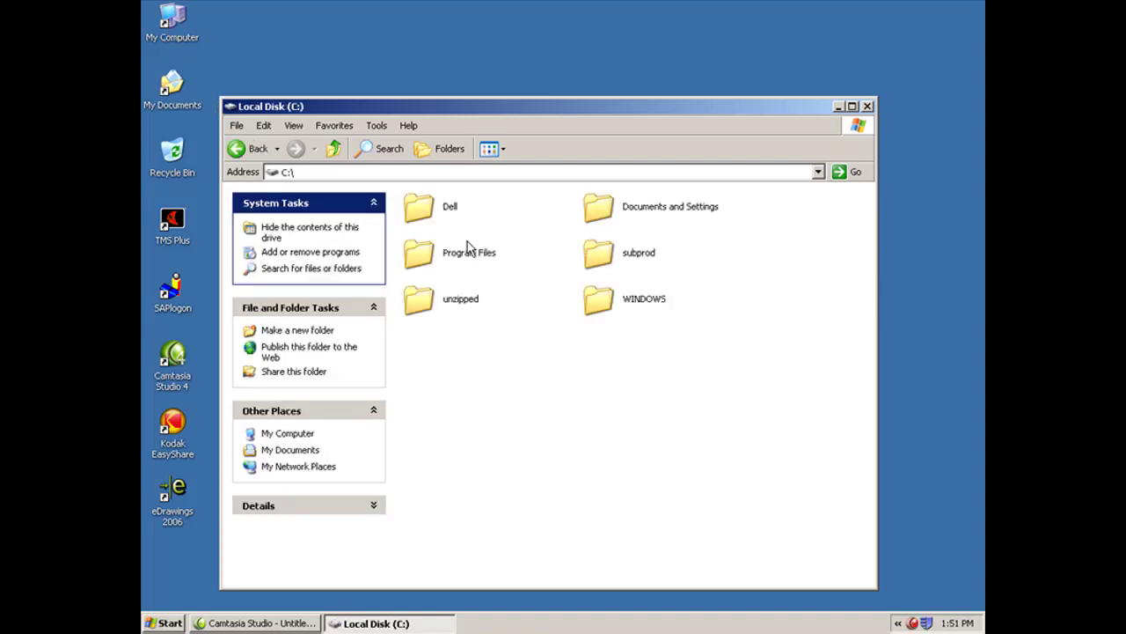
double_click(468, 252)
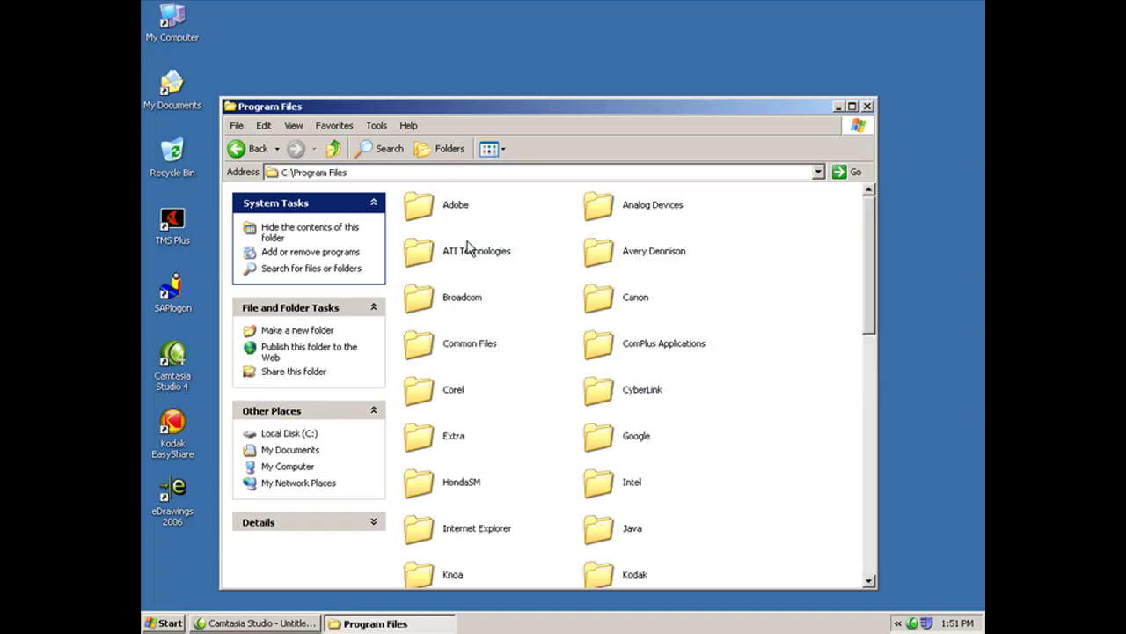
scroll(542, 356, down, 8)
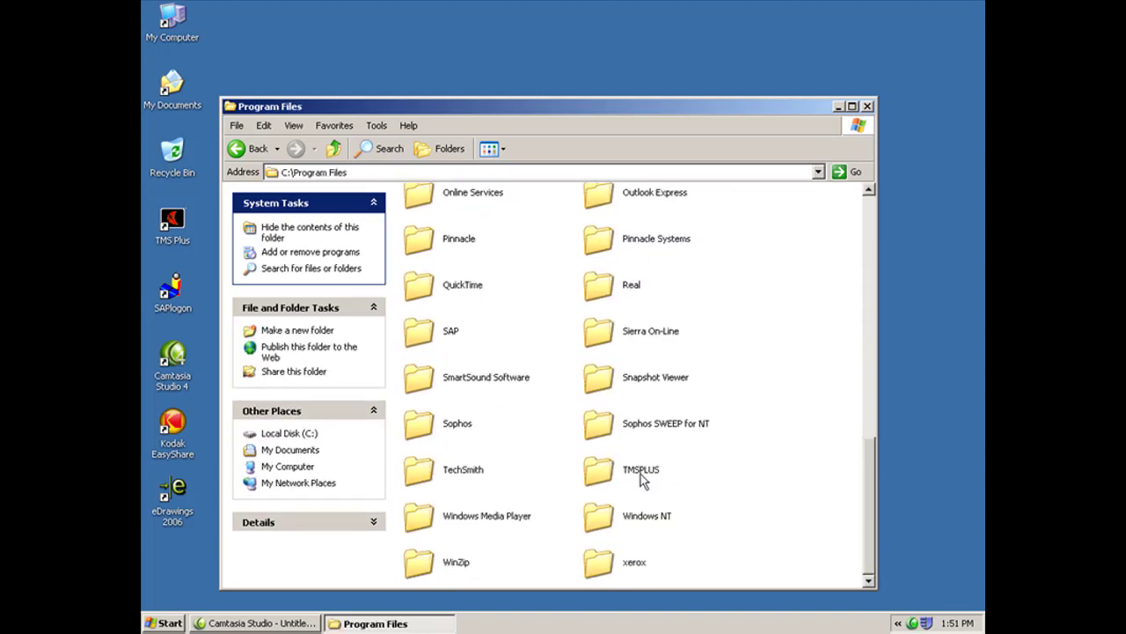
double_click(640, 471)
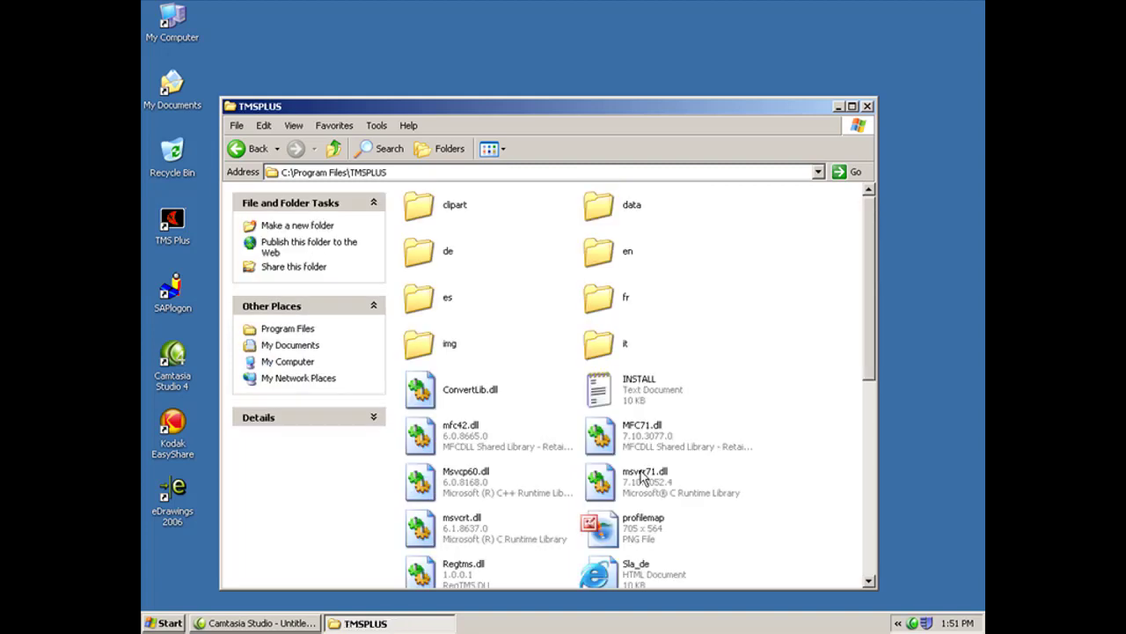
click(602, 216)
double_click(604, 220)
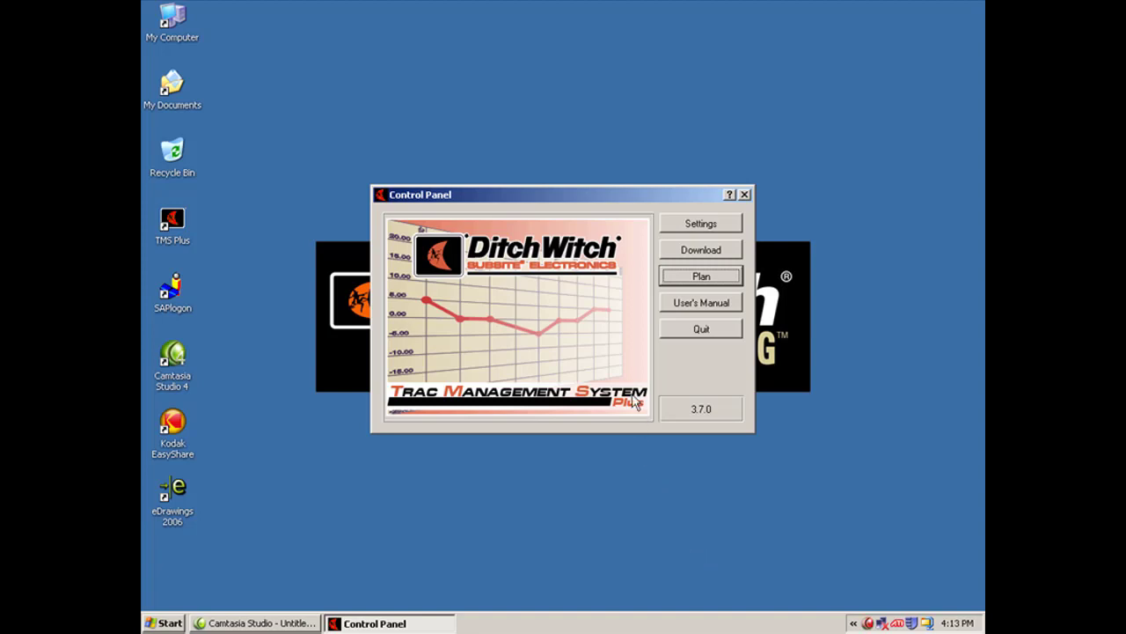
Open the existing TMS Plus Practice Bore job to show the Bear Creek Crossing side view
click(695, 277)
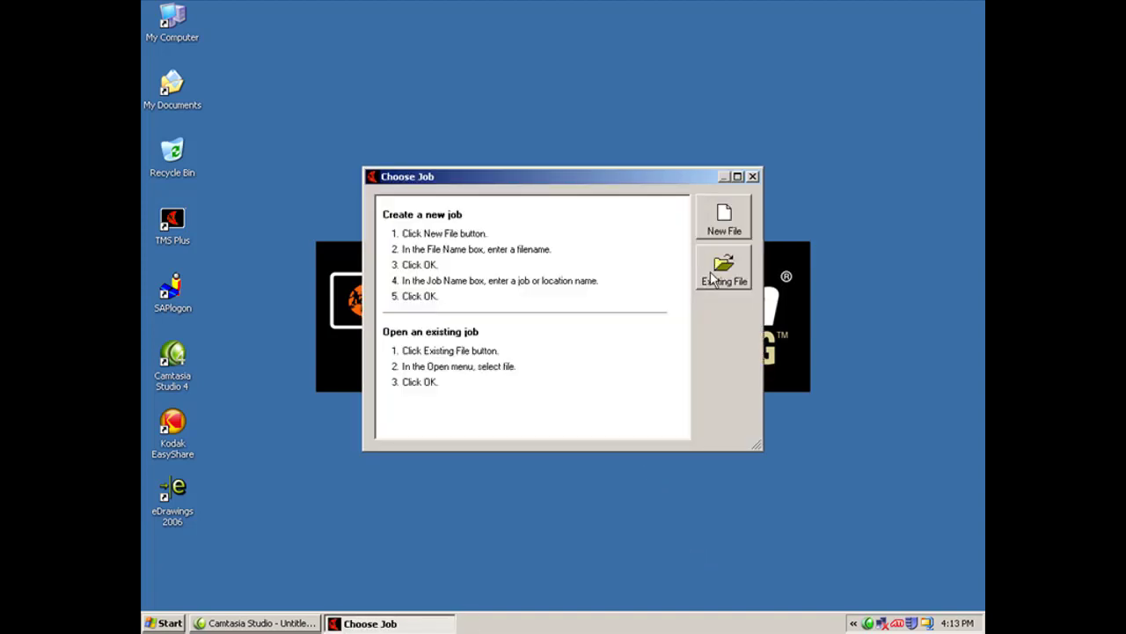
click(713, 278)
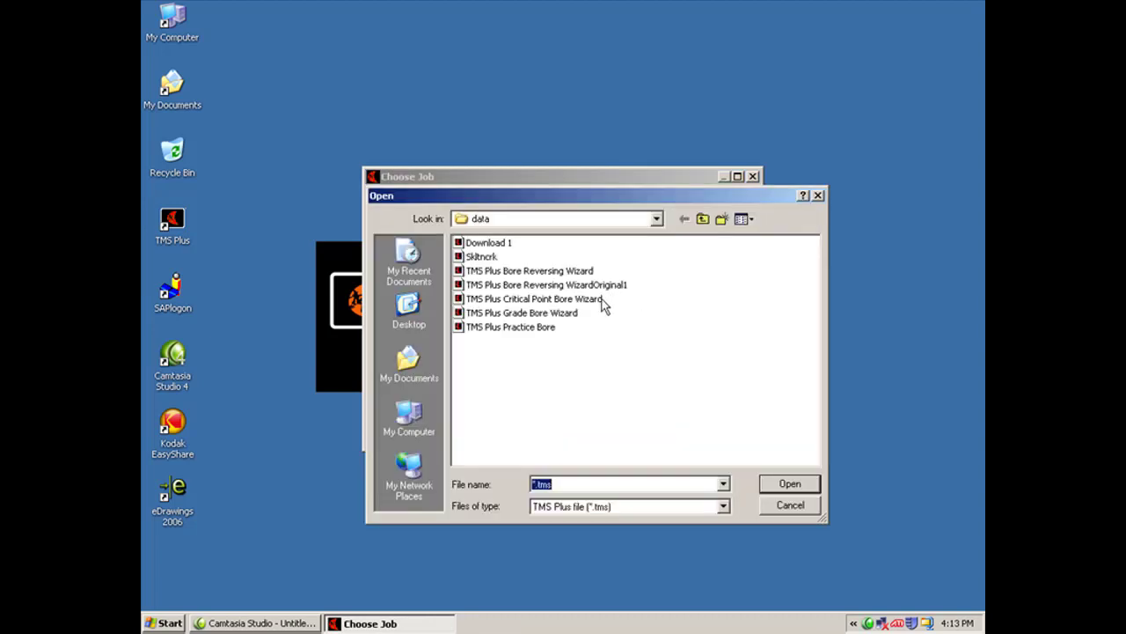
double_click(528, 328)
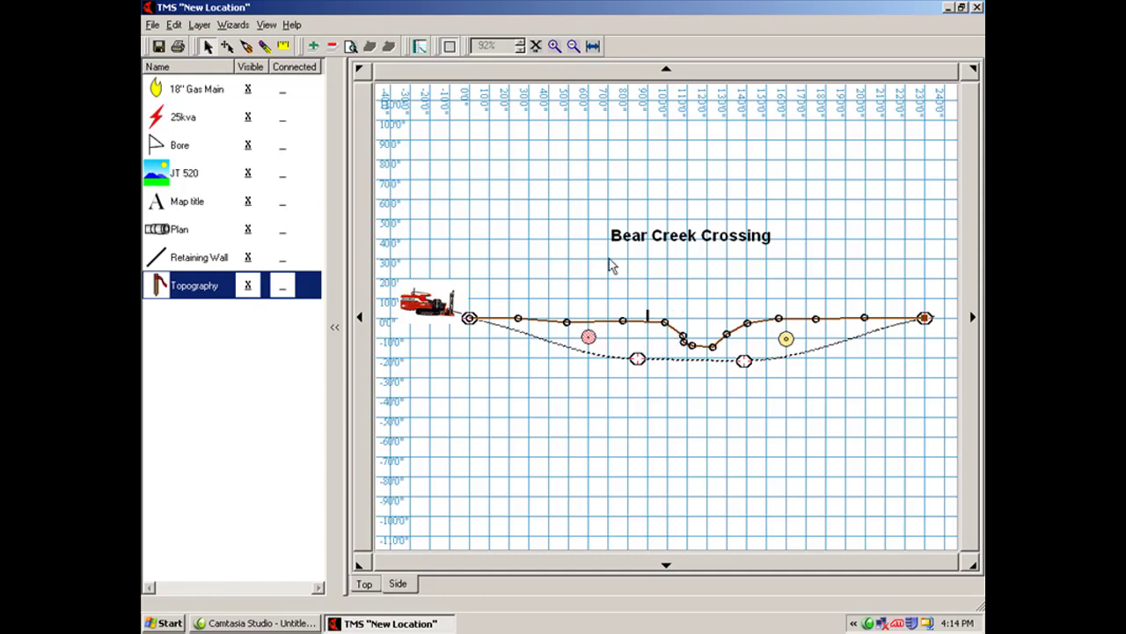
Preview a print report of the visible side-view map (Screen option) for New Location
click(178, 45)
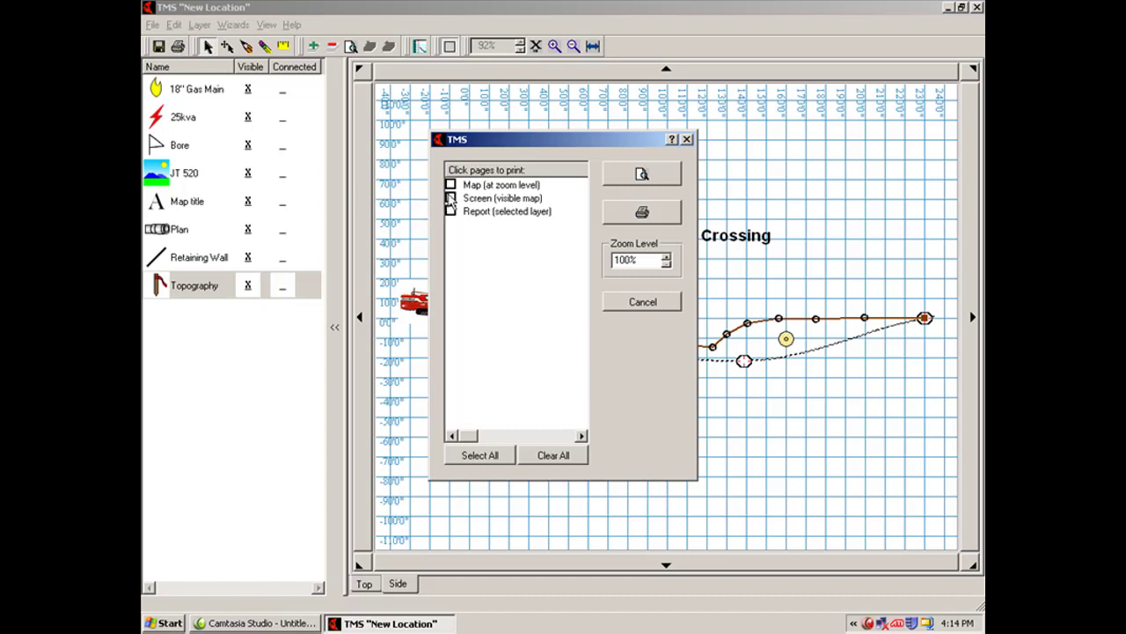
click(450, 200)
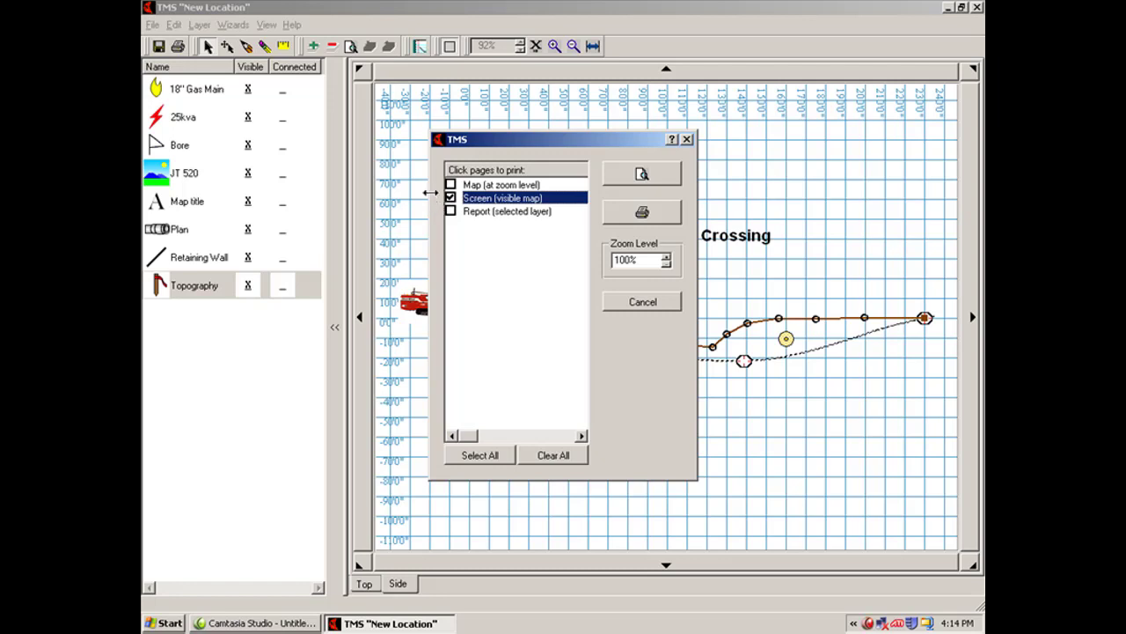
click(640, 176)
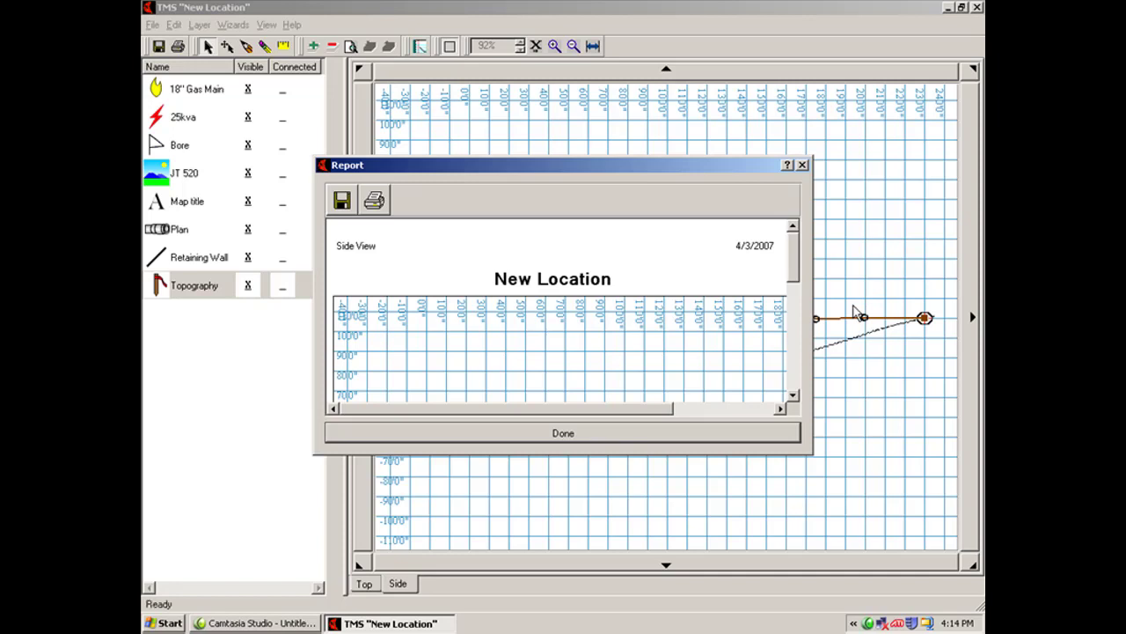
Save the side-view report to My Documents as HTML file 'Bear Creek Crossing', then close the preview
click(344, 202)
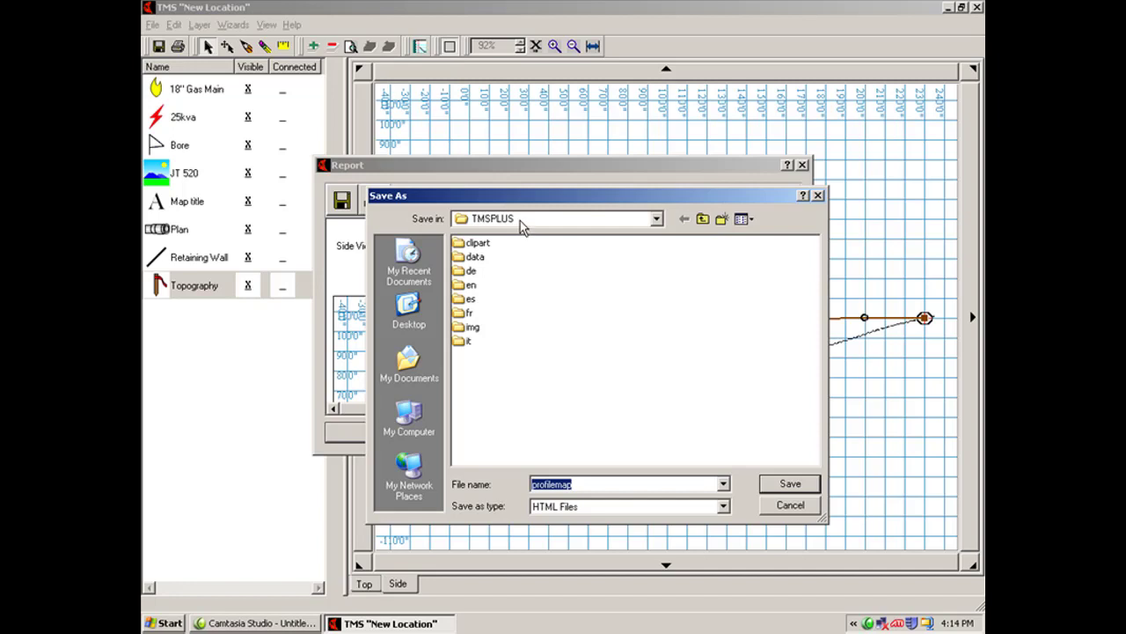
click(656, 220)
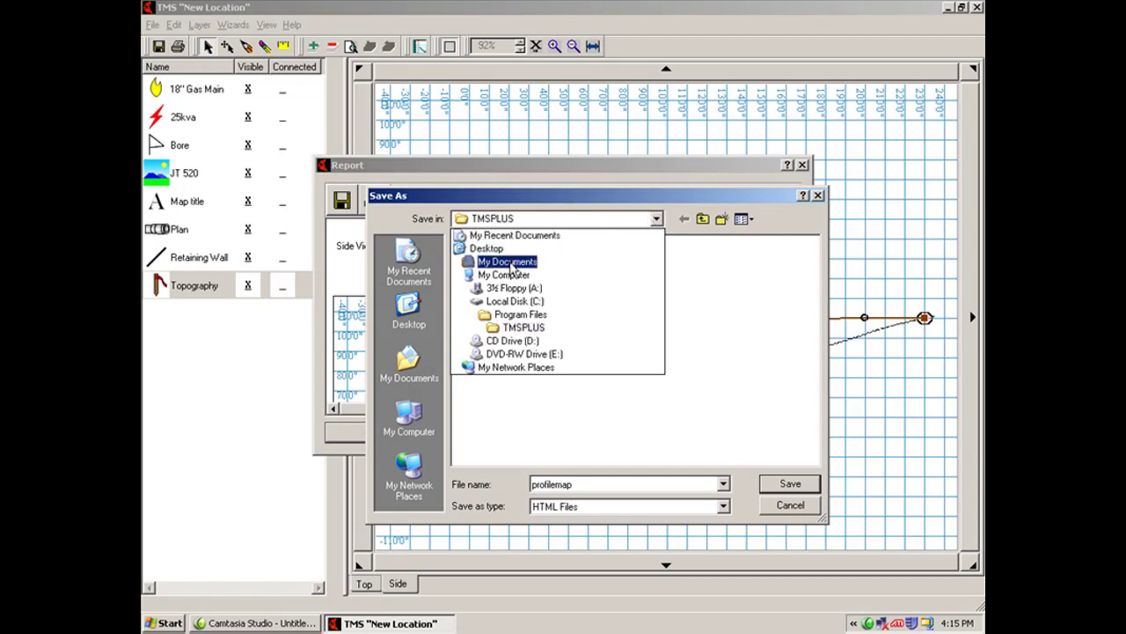
click(510, 264)
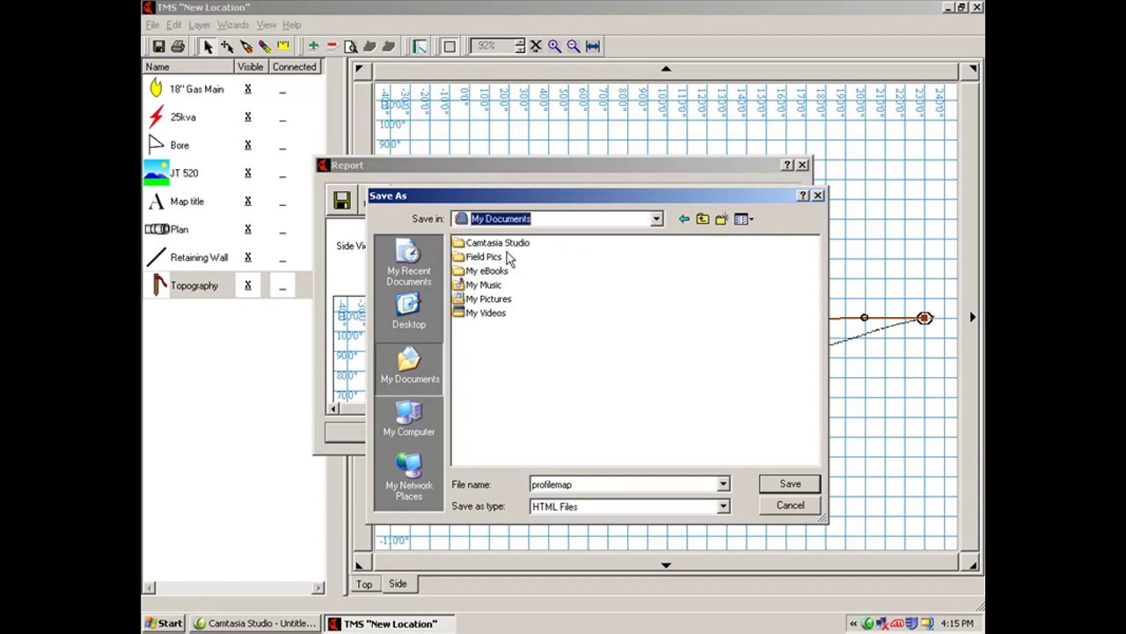
double_click(589, 484)
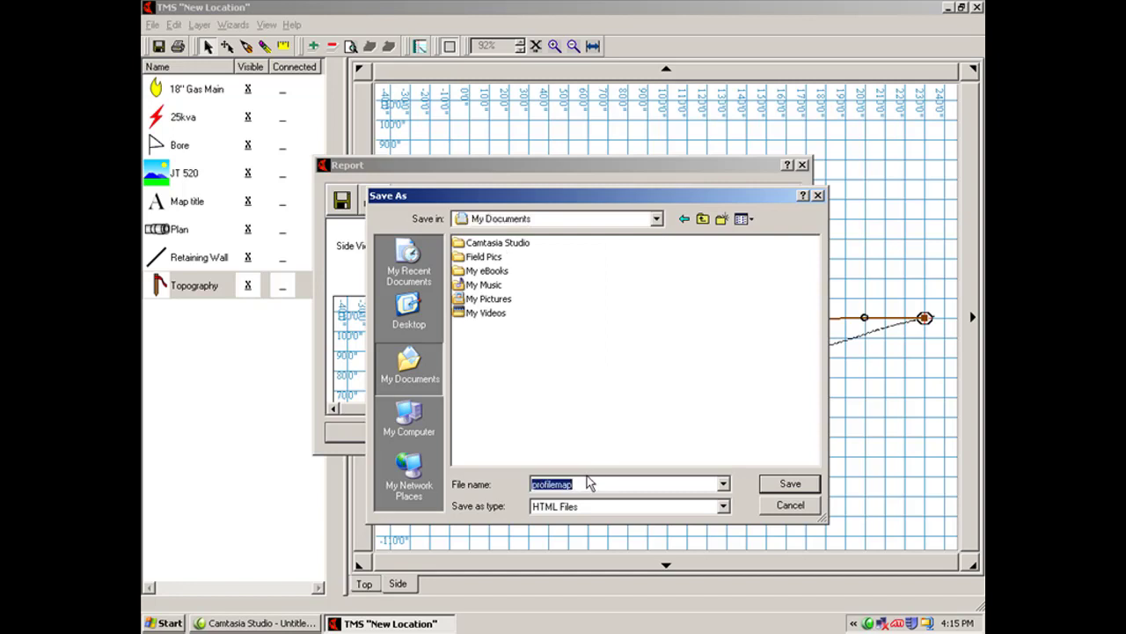
text(Bear)
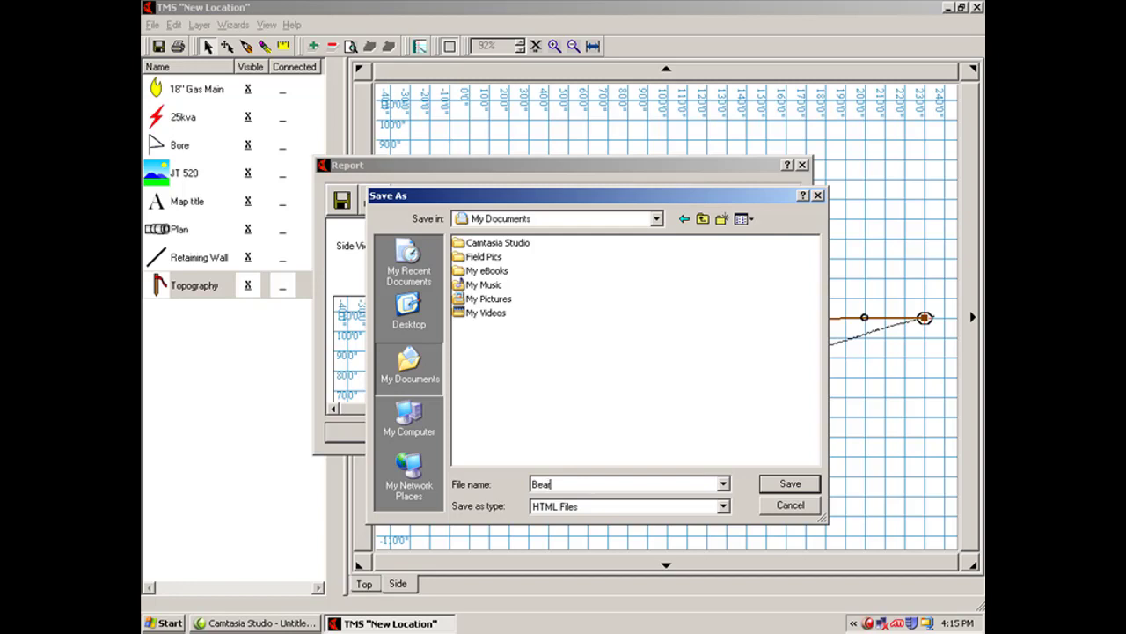
text( Creek Crossing)
key(shift+Home)
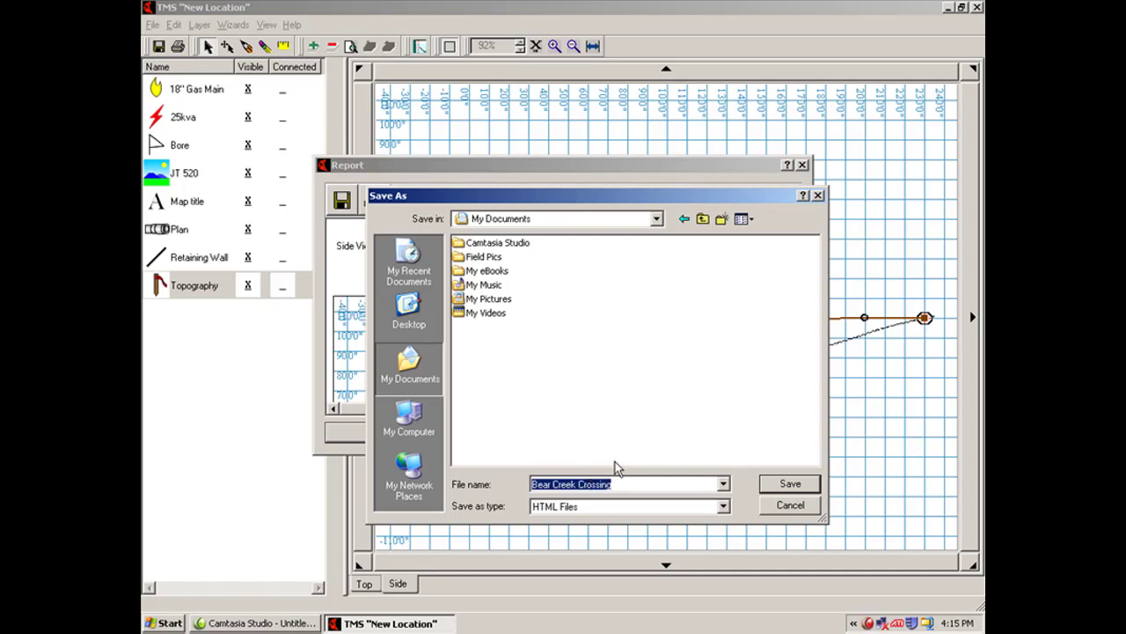
click(811, 487)
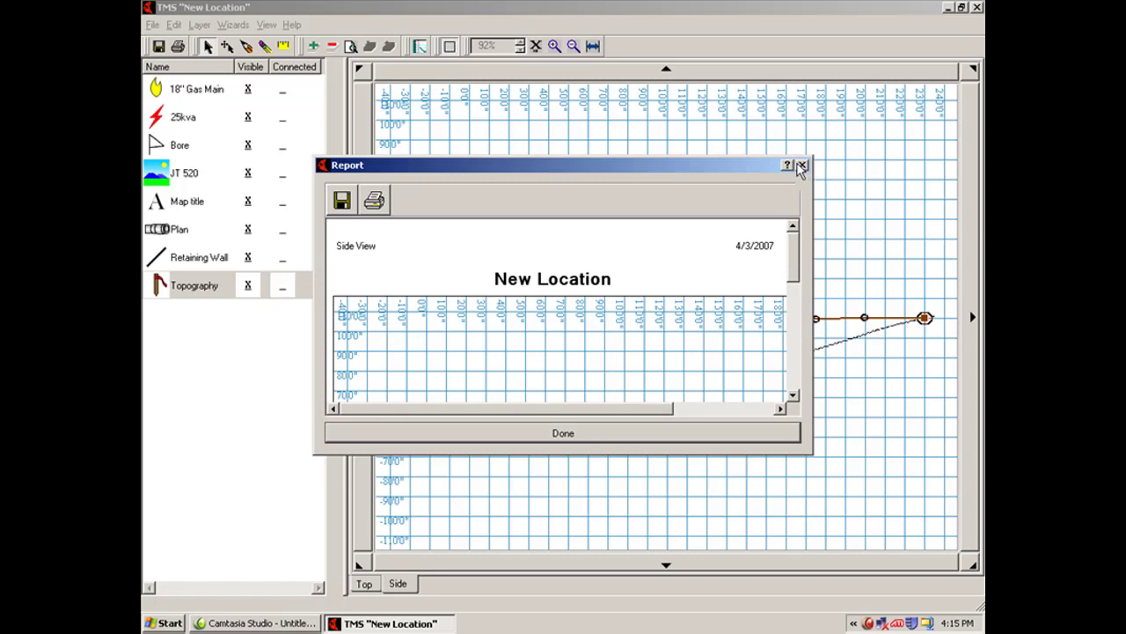
click(801, 168)
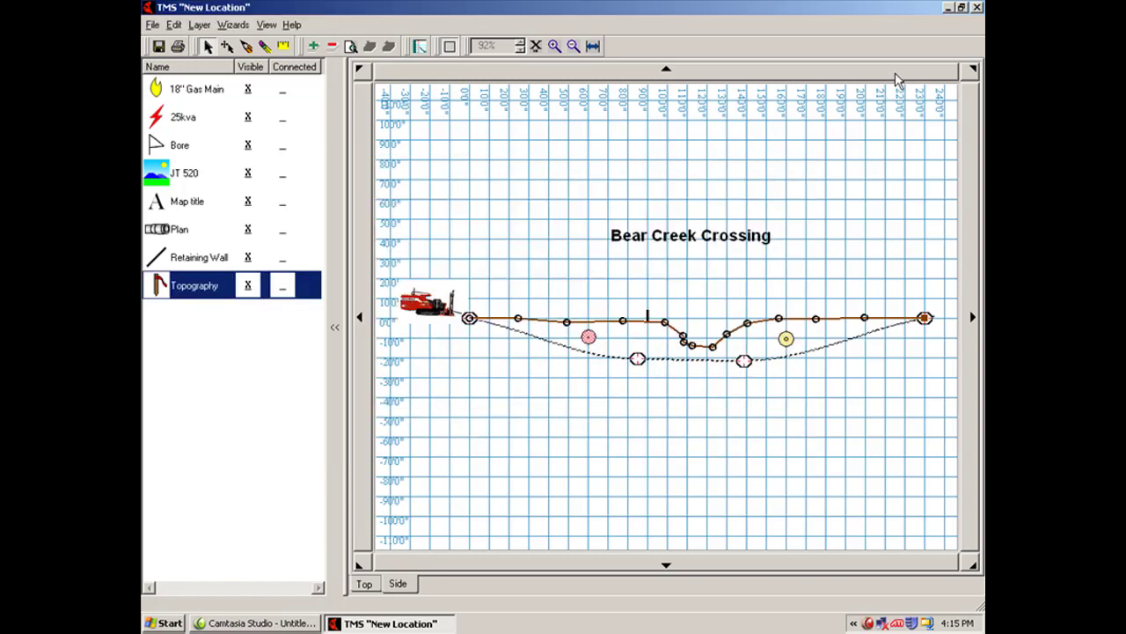
Minimize the TMS window and open My Documents from the desktop
click(947, 8)
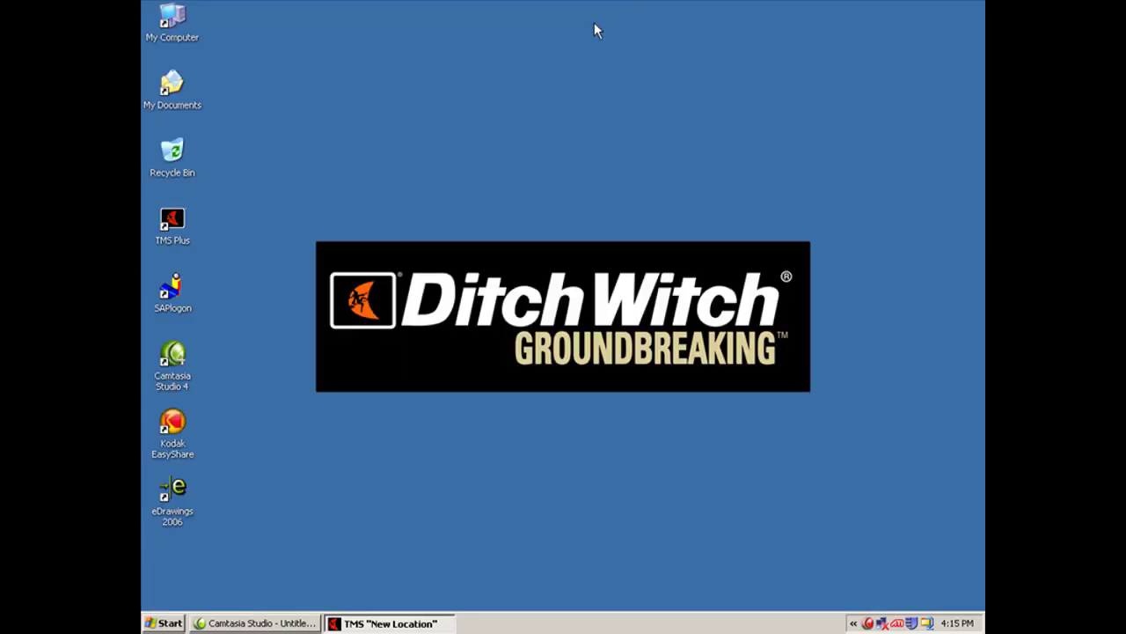
double_click(173, 86)
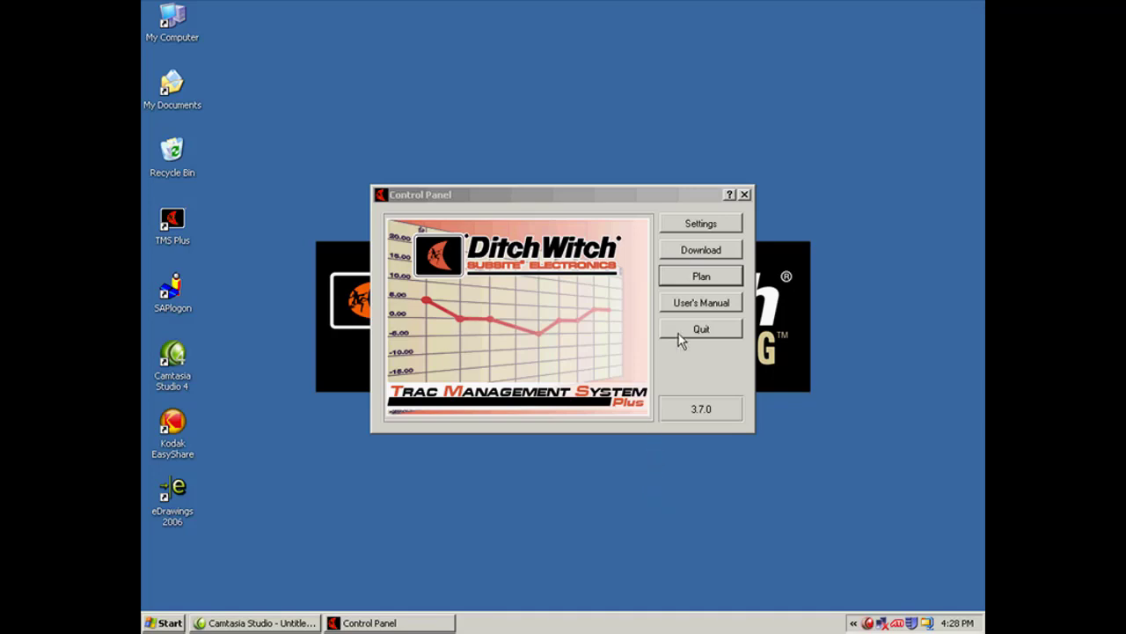
Reopen the TMS Plus Practice Bore job and make the Bore layer current
click(695, 280)
click(716, 279)
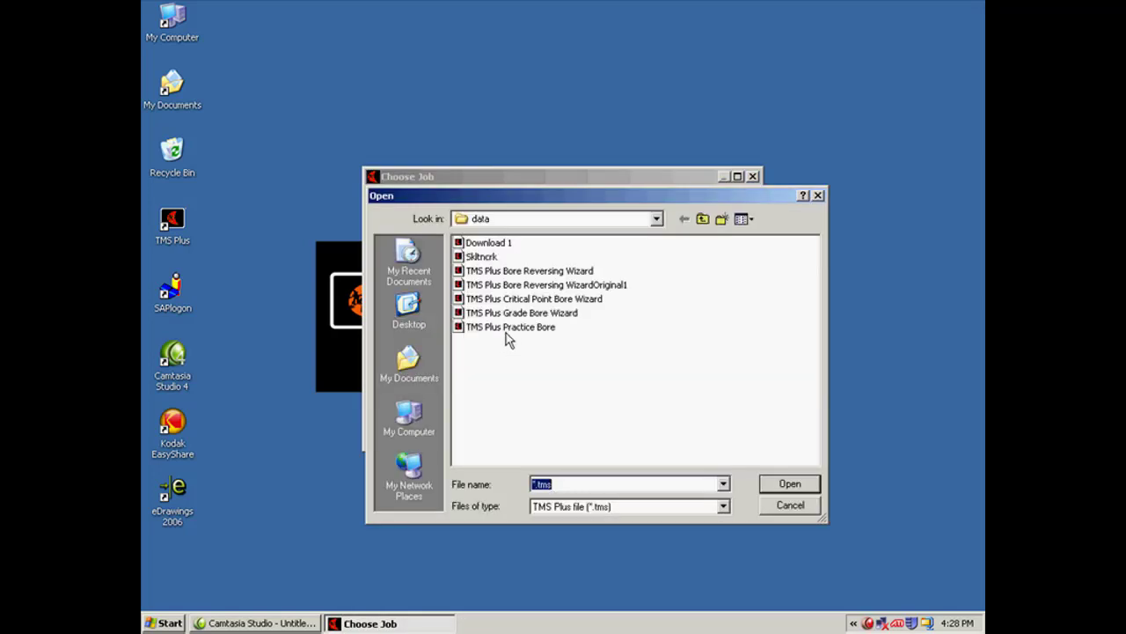
double_click(511, 326)
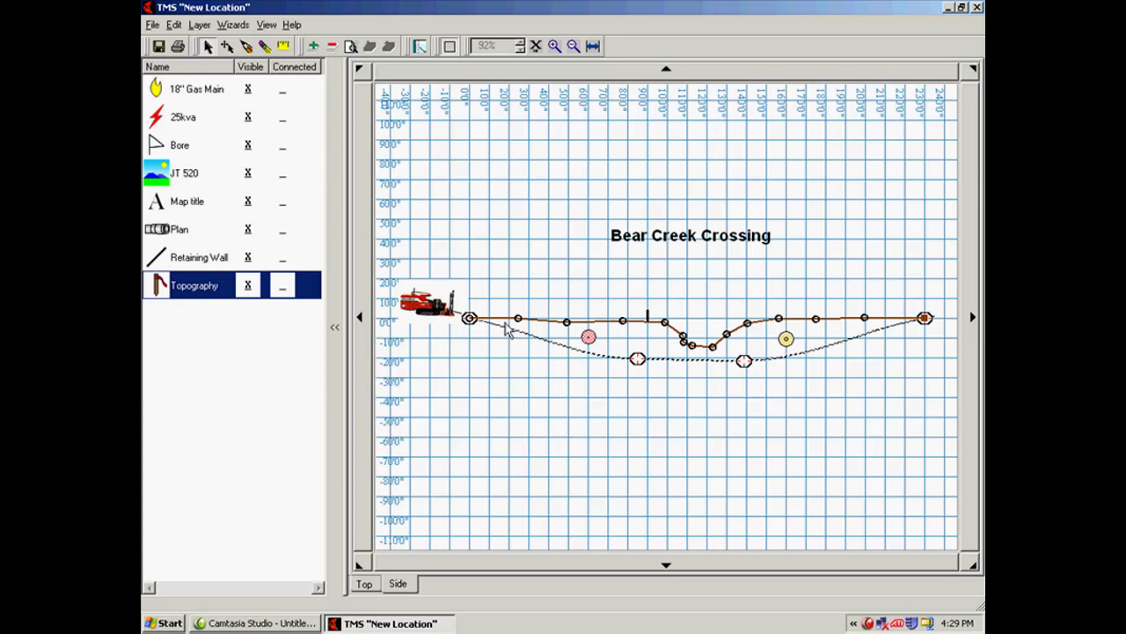
click(231, 156)
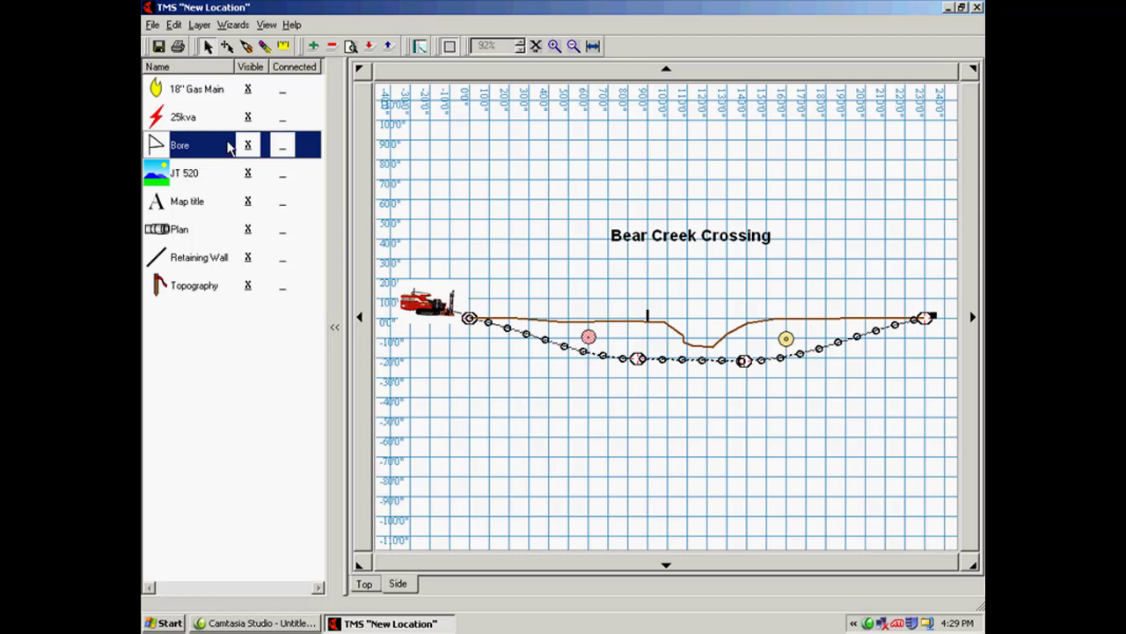
Open the Bore pipe report maximized and bring up its Save As dialog
click(350, 46)
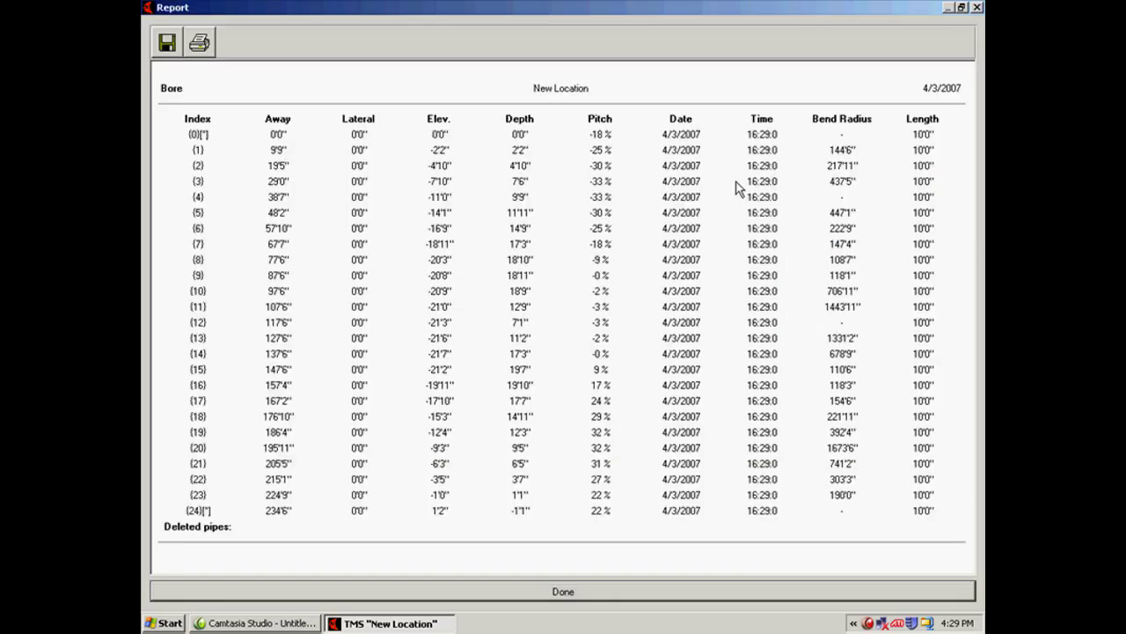
click(787, 165)
click(169, 44)
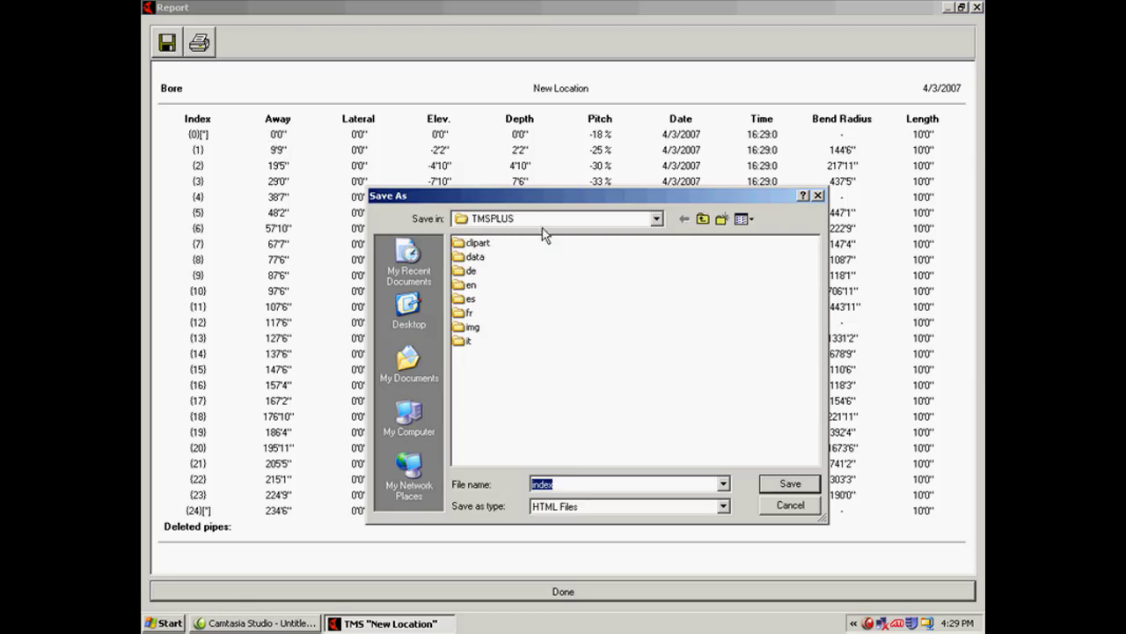
Save the Bore pipe report to My Documents as HTML file 'Bear Creek Crossing Pipes Page'
click(656, 220)
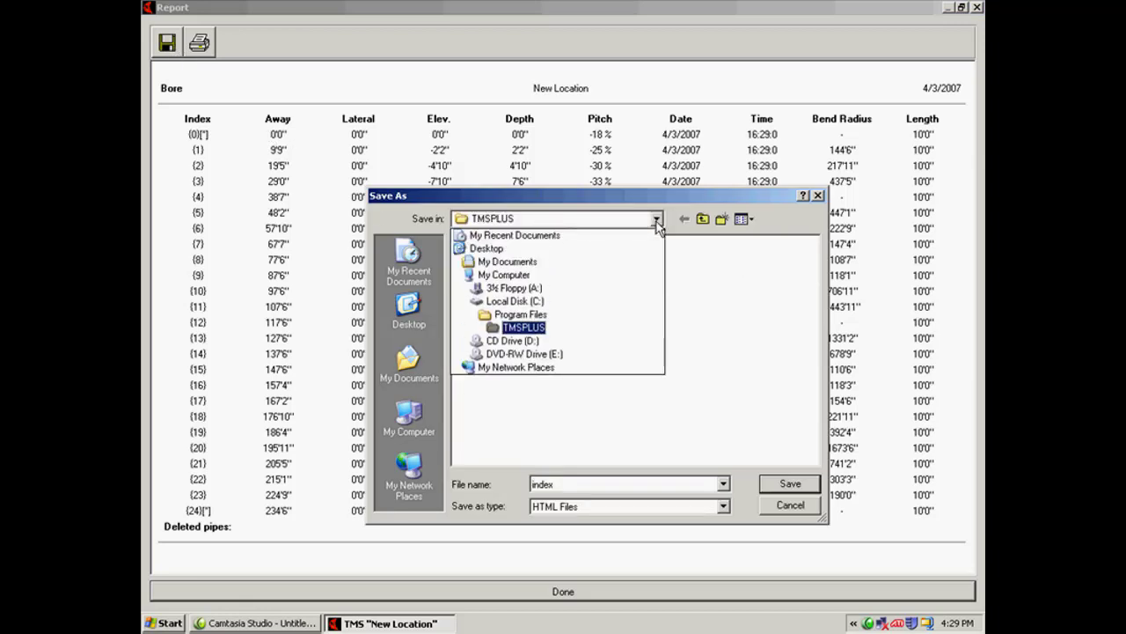
click(529, 262)
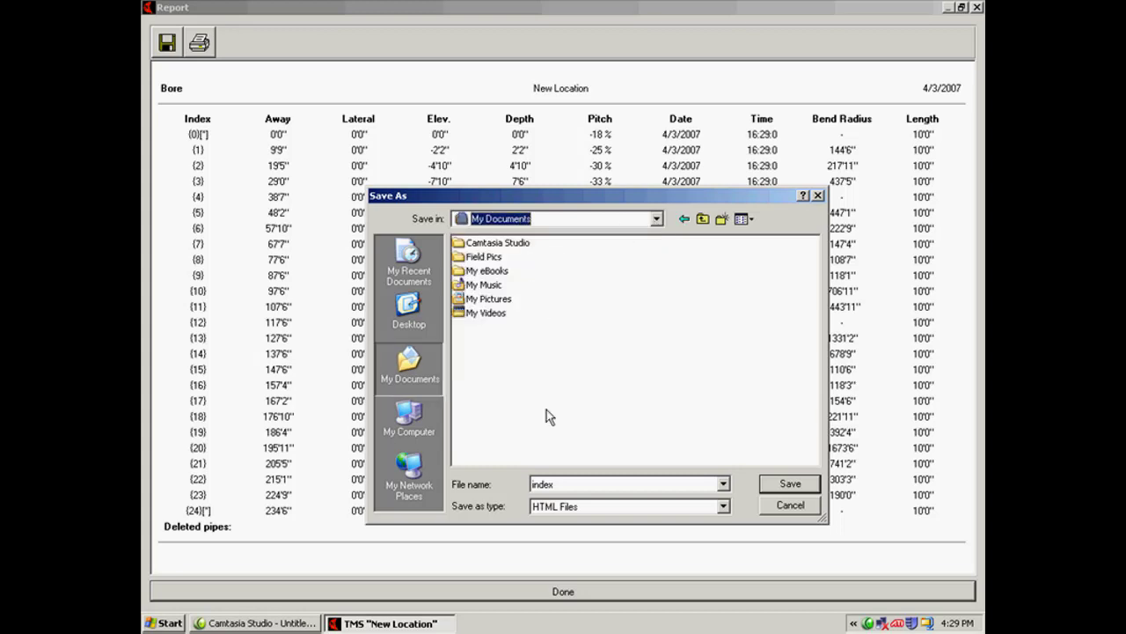
double_click(555, 482)
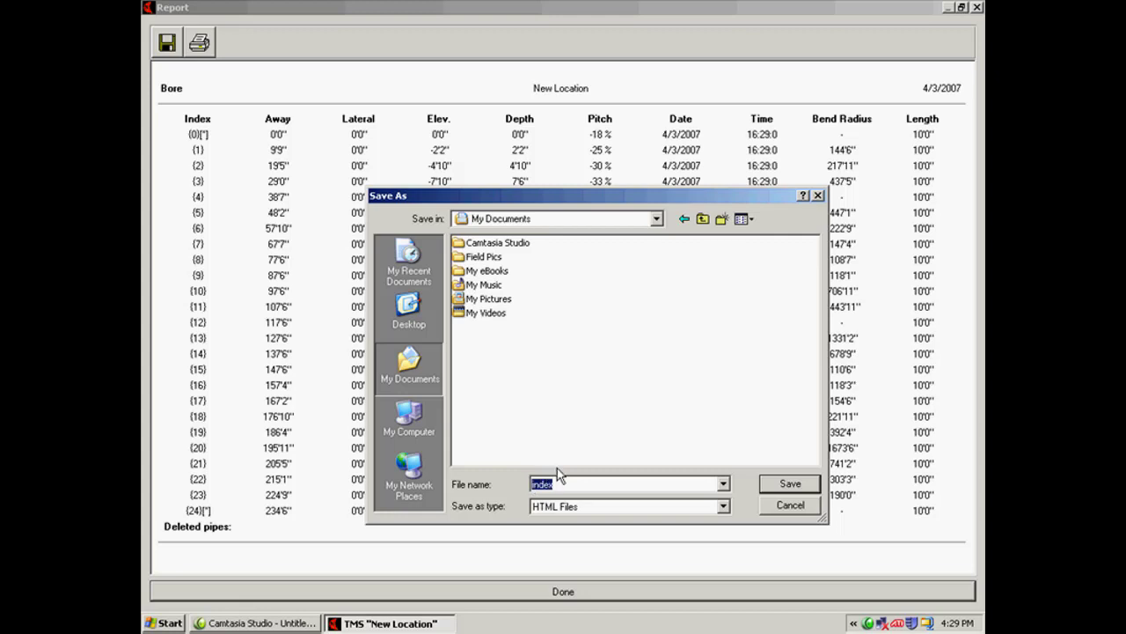
text(Bear Creek Crossing)
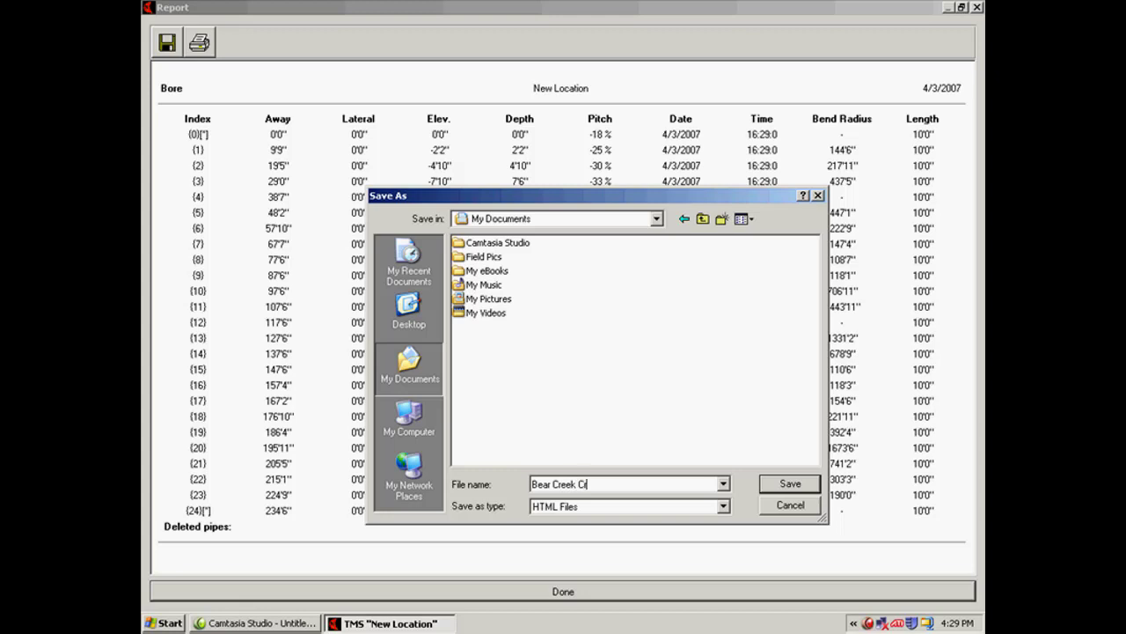
text(ipes Page)
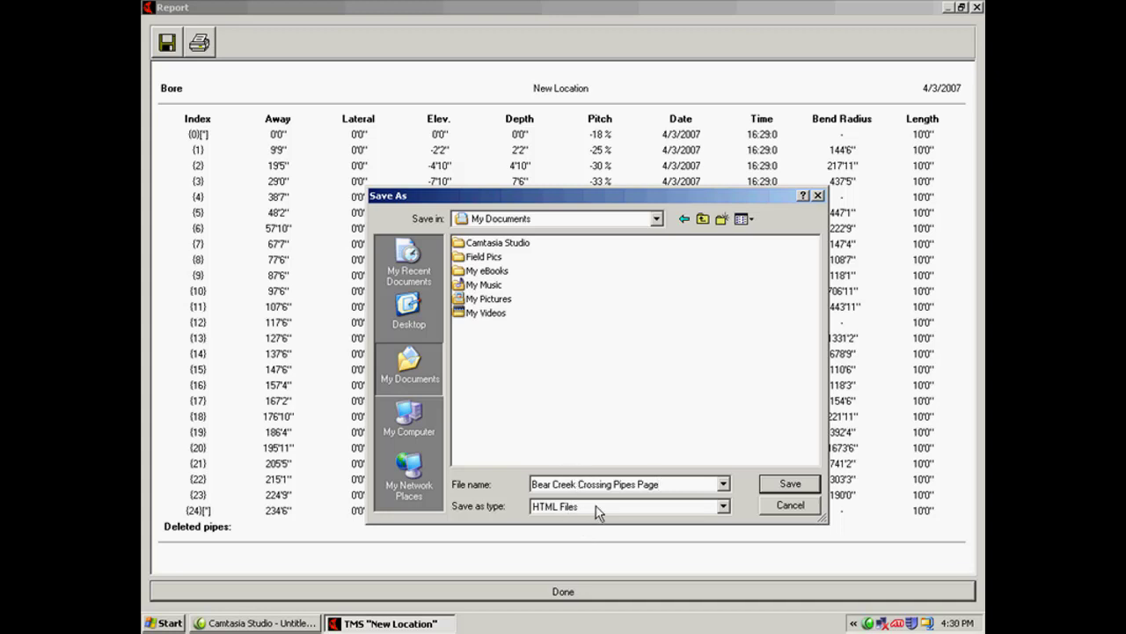
click(783, 487)
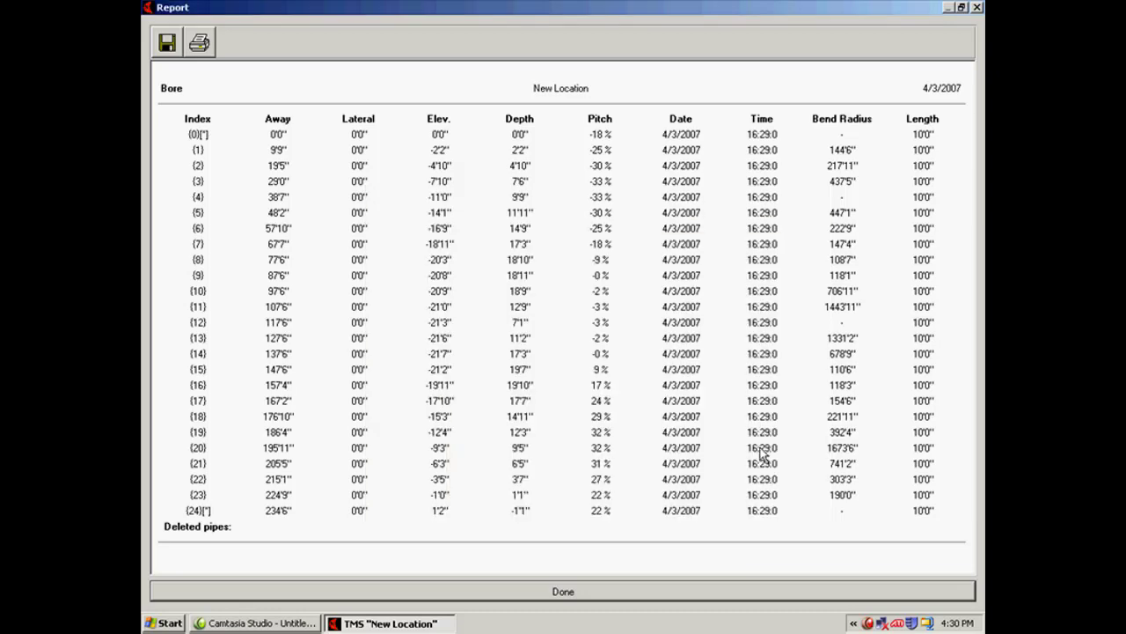
Close the report, minimize TMS Plus, and open My Documents to find the saved page
click(977, 7)
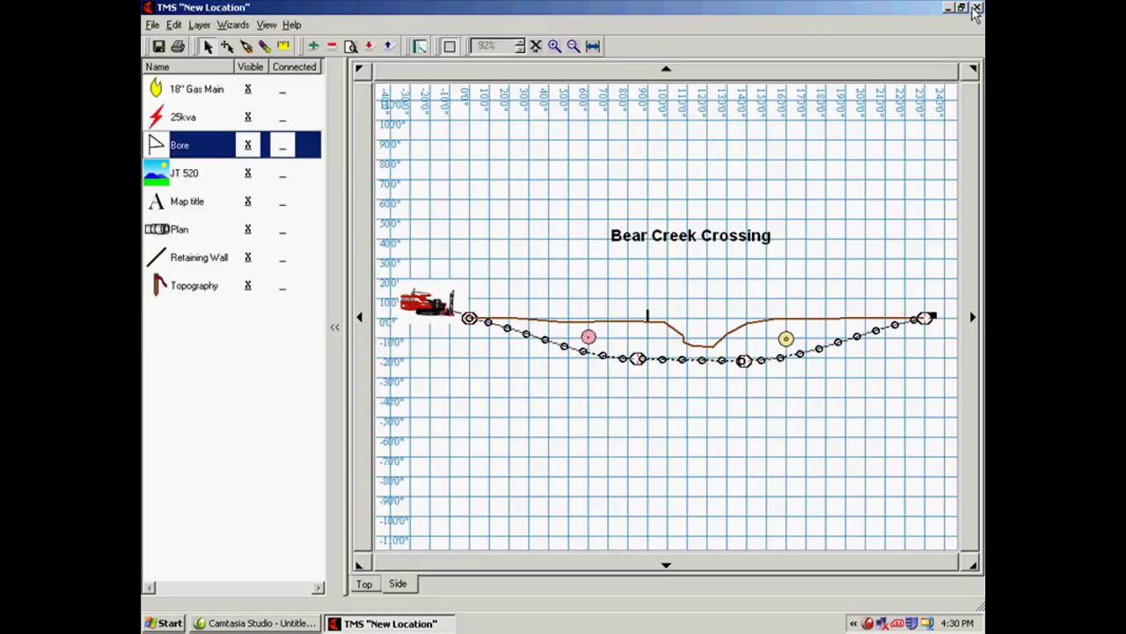
click(947, 8)
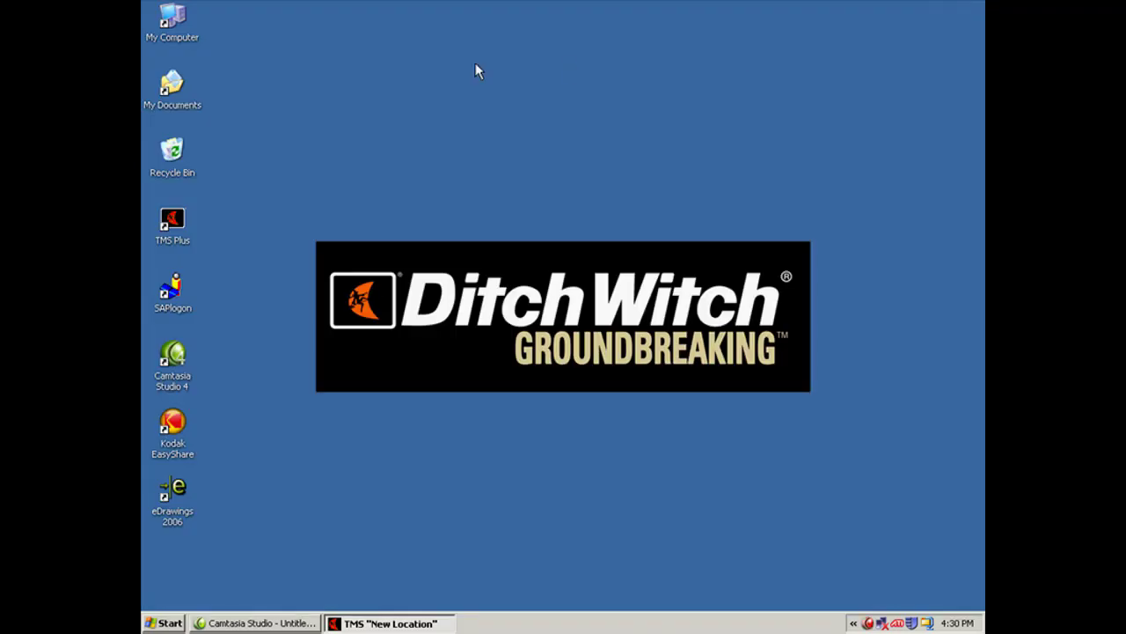
double_click(172, 84)
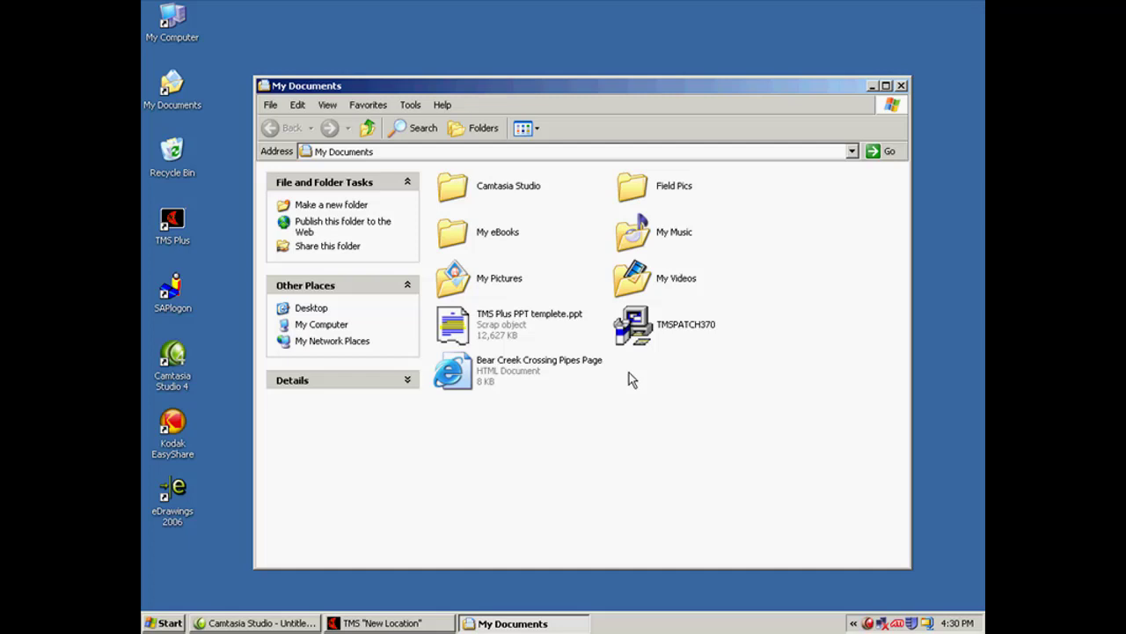
Select Bear Creek Crossing Pipes Page and show its Send To options
click(515, 373)
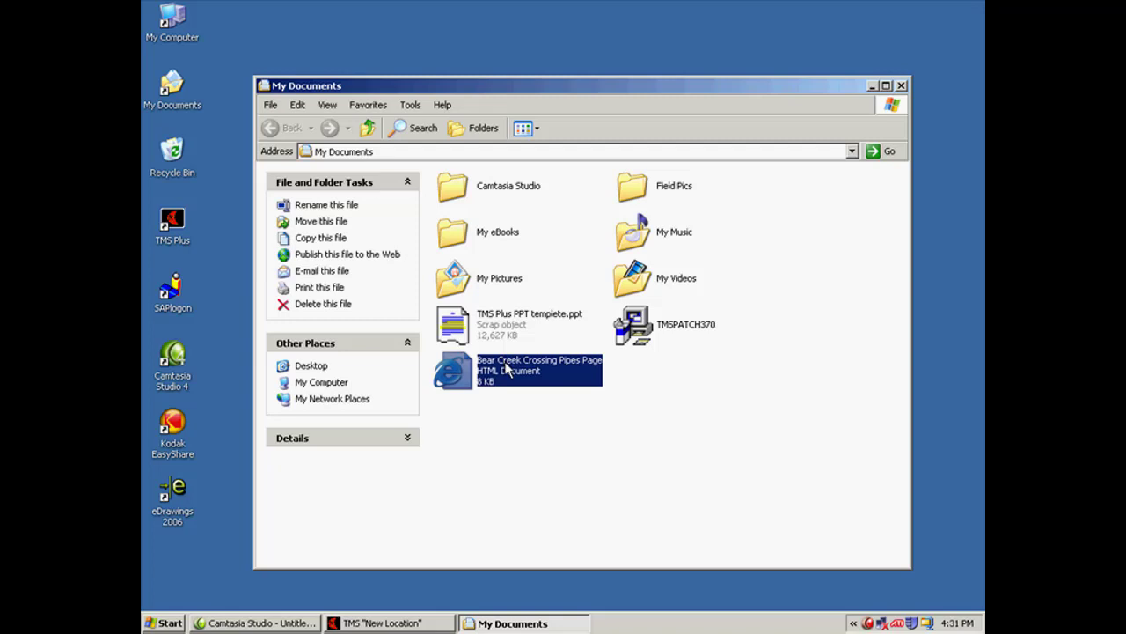
right_click(508, 368)
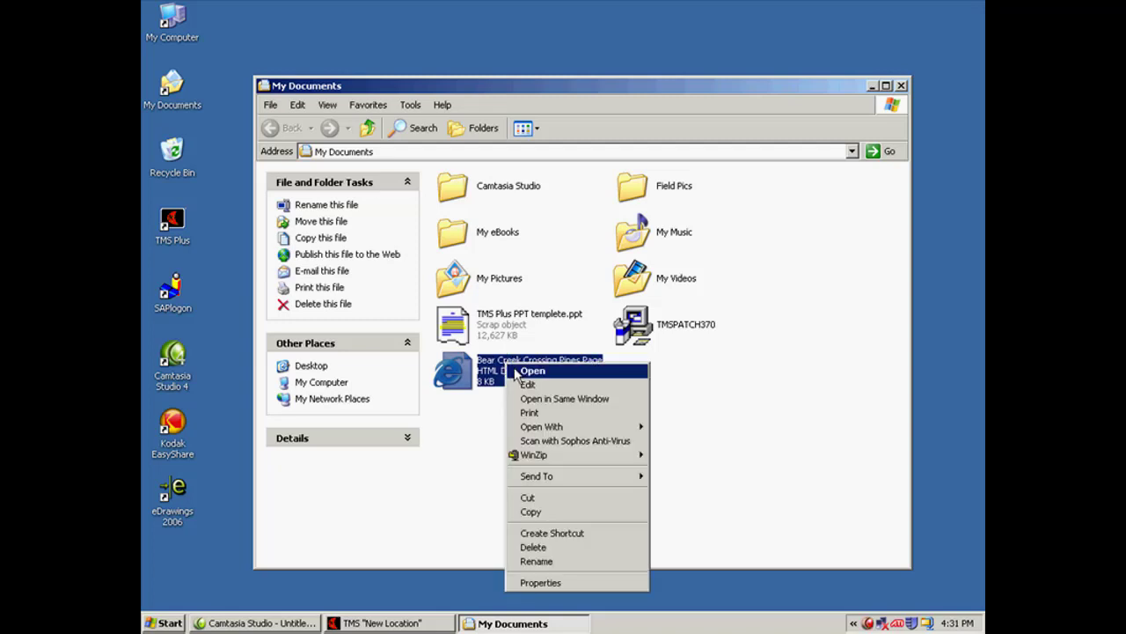
mouse_move(550, 479)
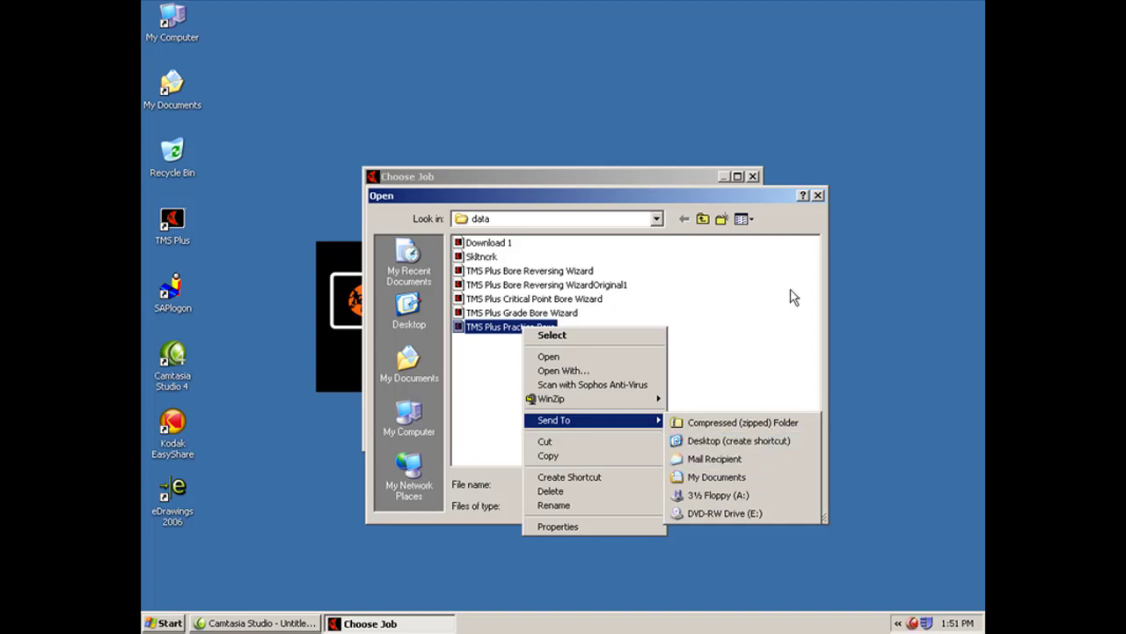
Close the Open dialog, the Choose Job window and the TMS Plus Control Panel
click(817, 195)
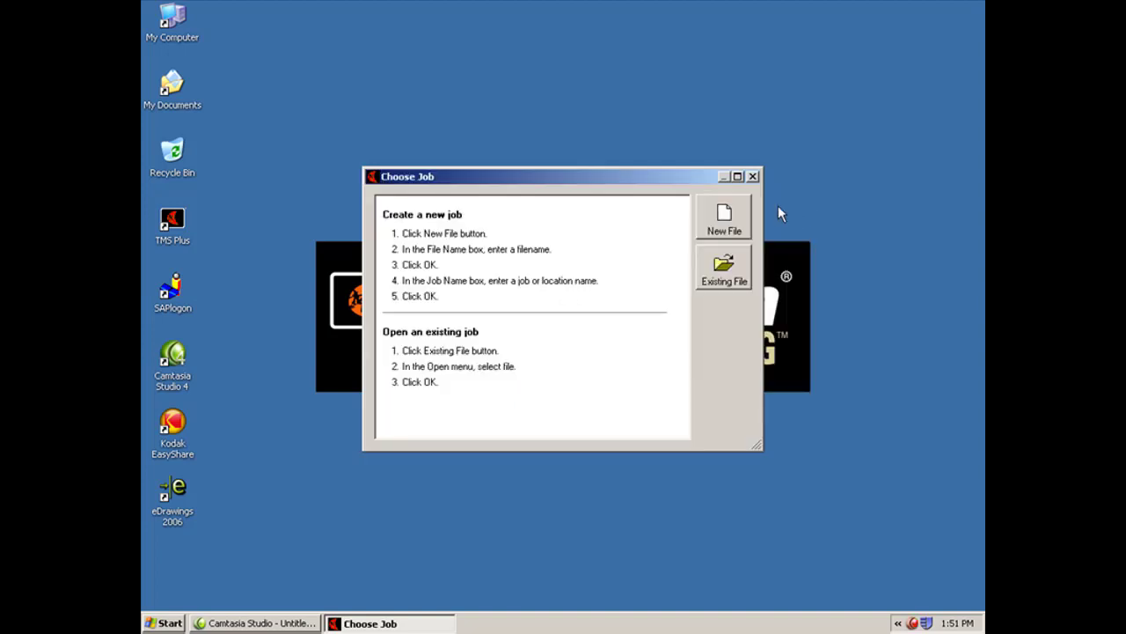
click(752, 177)
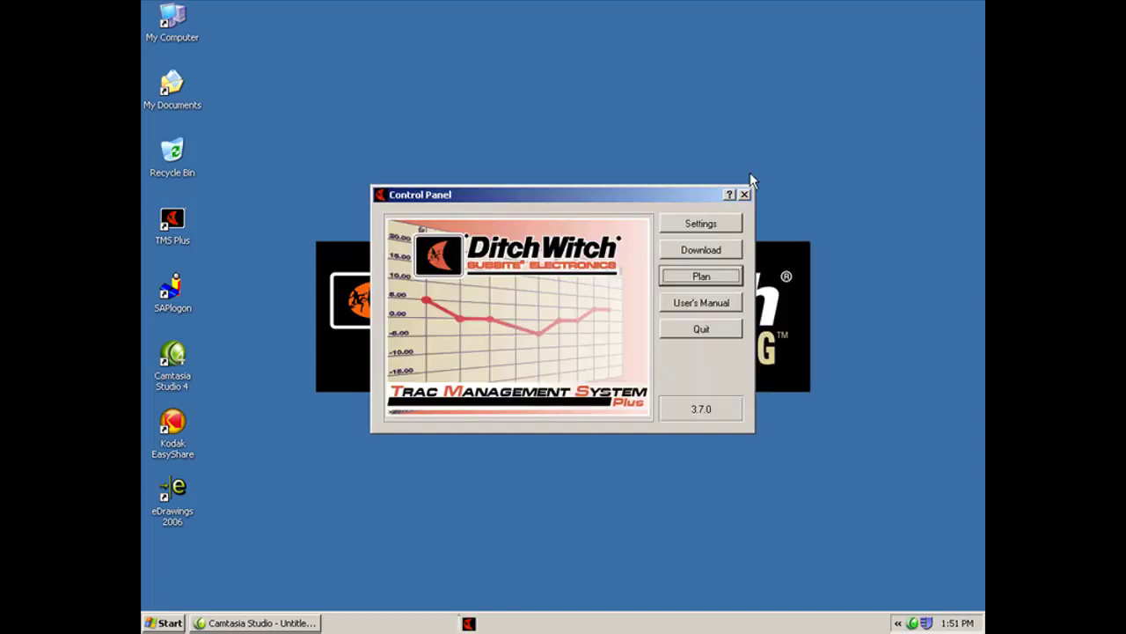
click(745, 195)
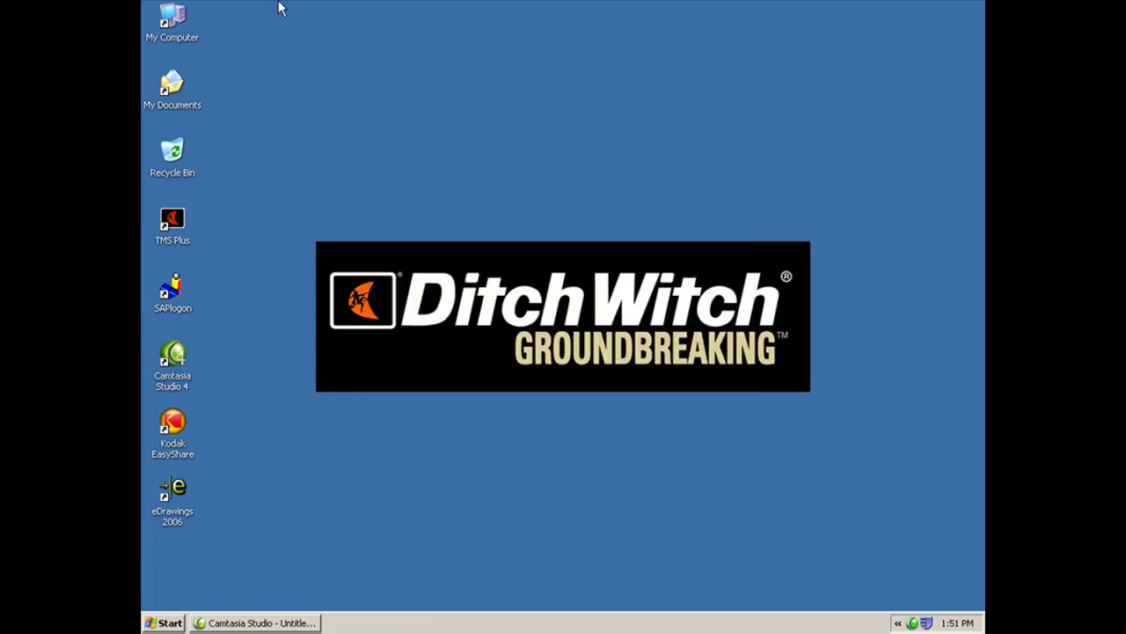
Browse from My Computer to C:\Program Files\TMSPLUS\data to show the job files
double_click(173, 40)
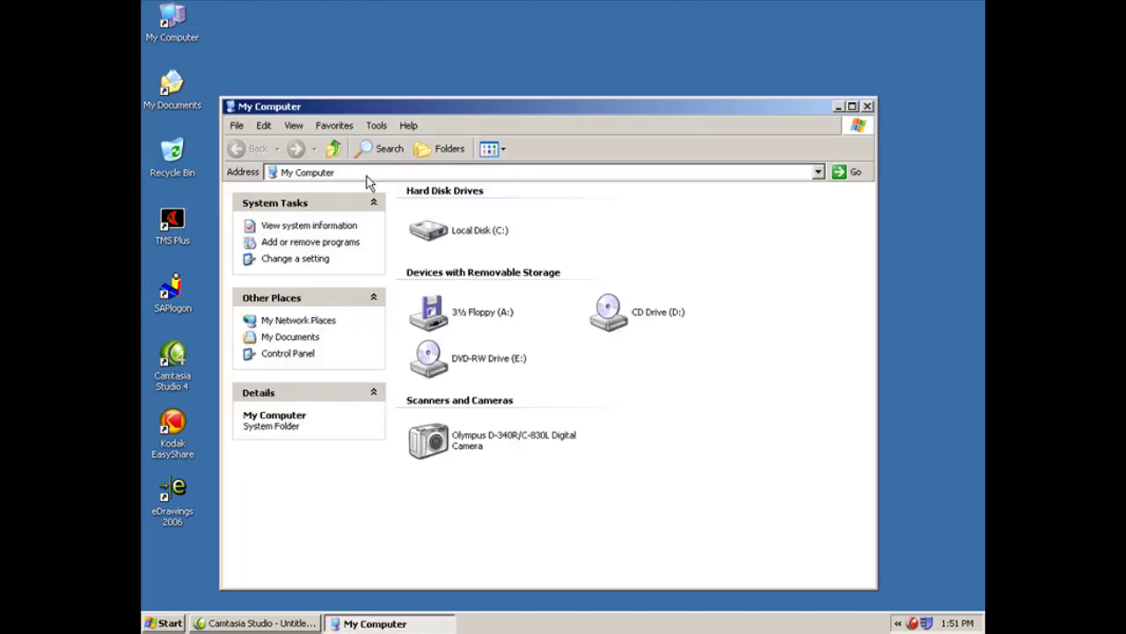
double_click(478, 233)
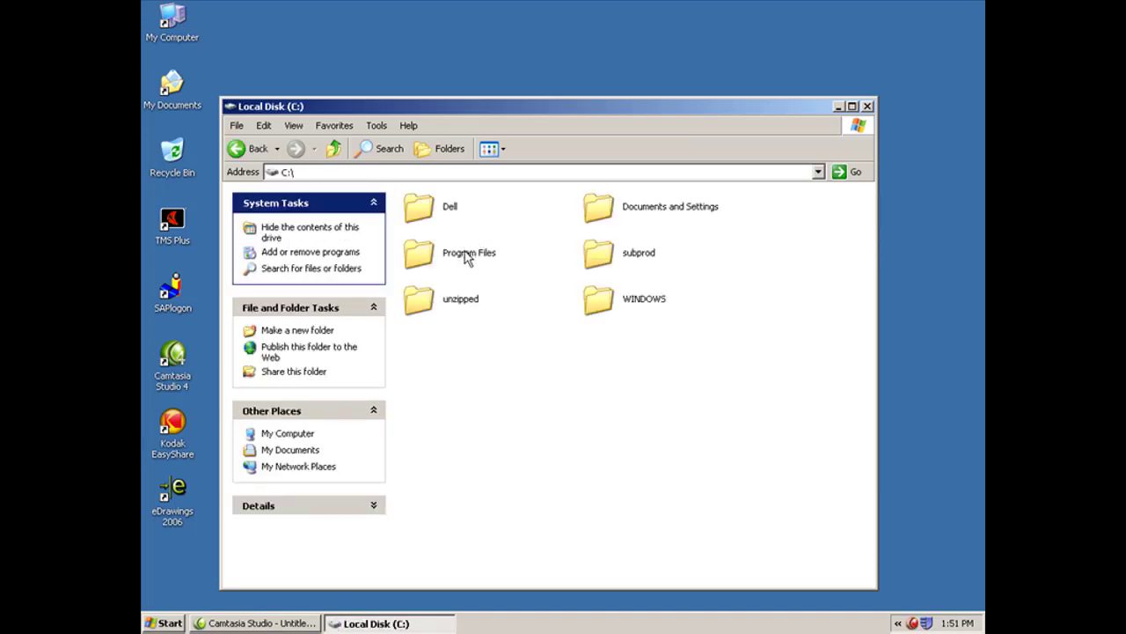
double_click(466, 252)
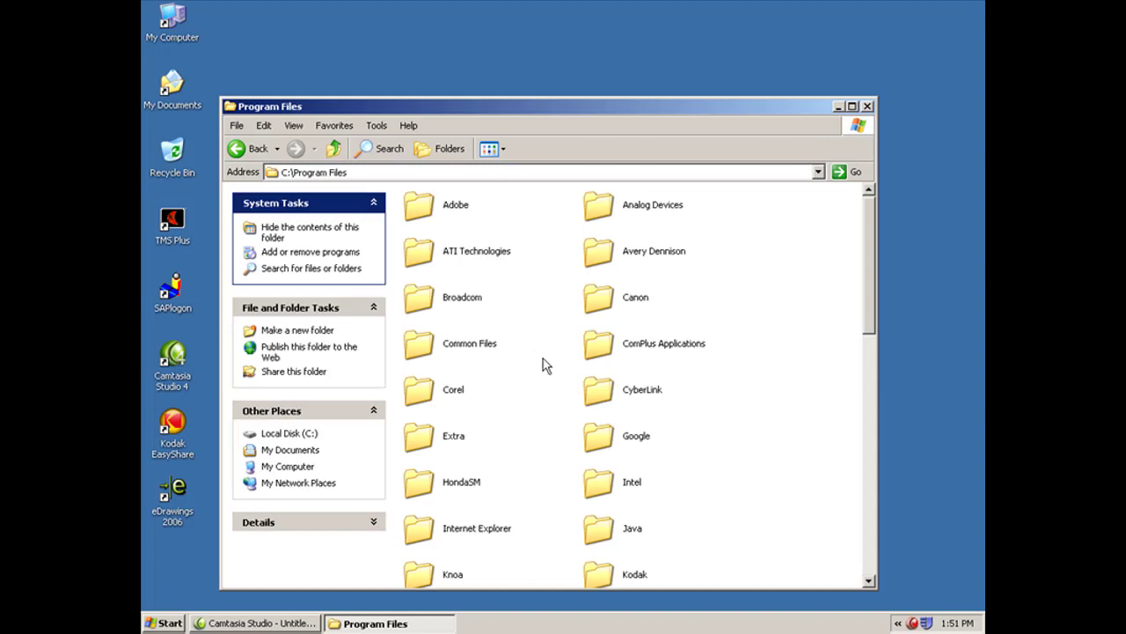
scroll(542, 358, down, 5)
scroll(542, 358, down, 1)
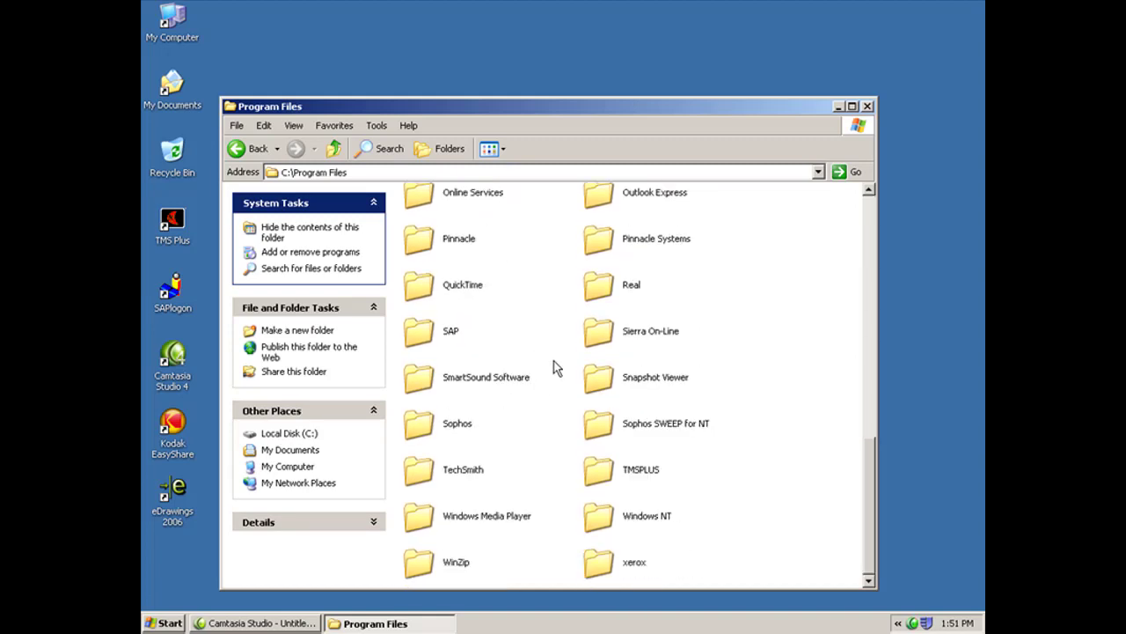
double_click(641, 472)
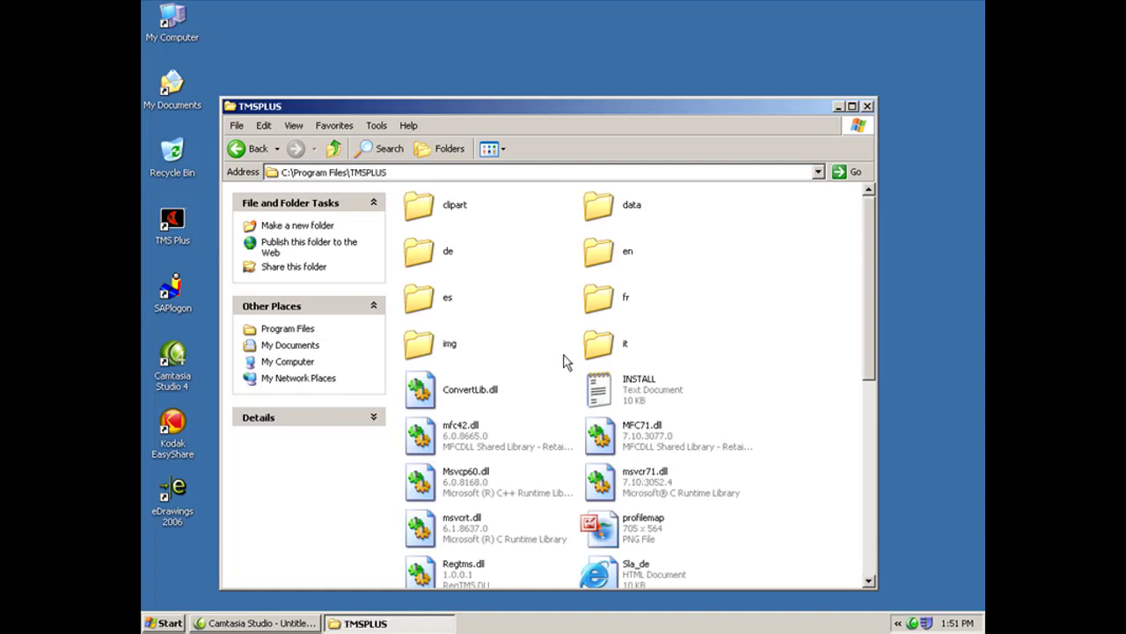
double_click(605, 219)
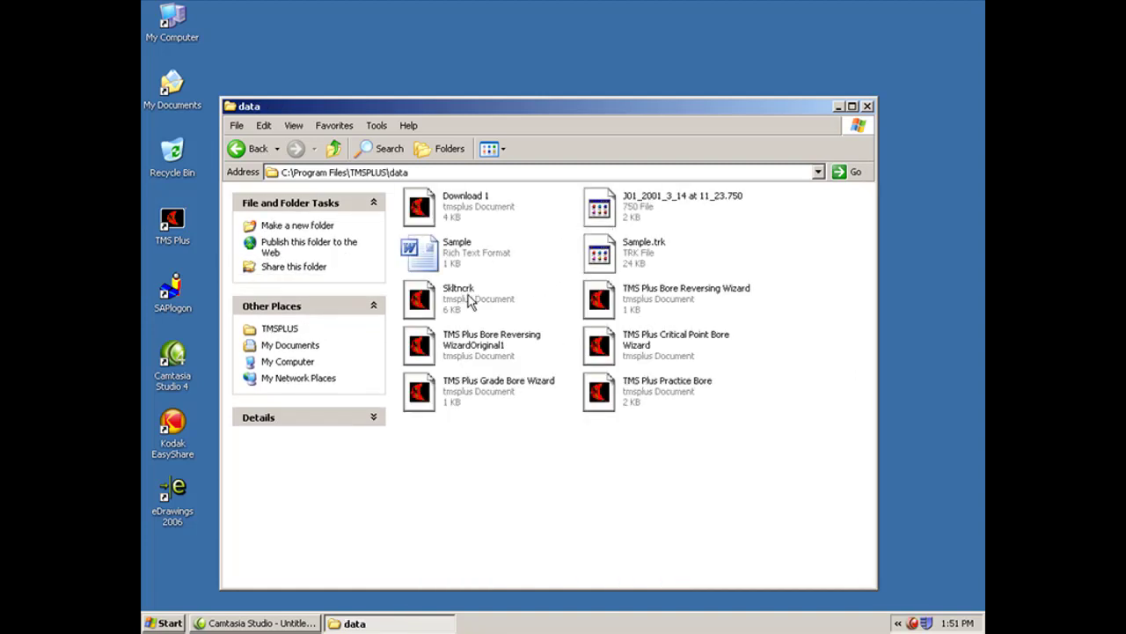